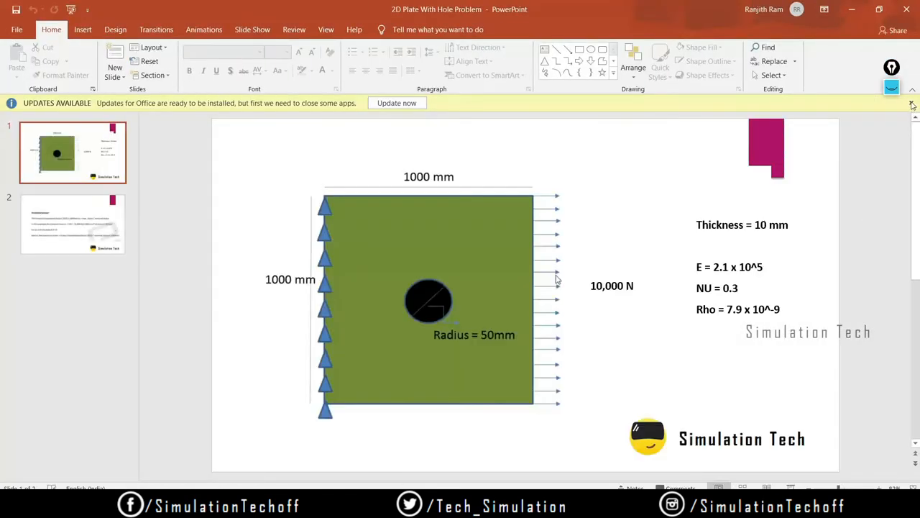
- Dismiss the Office update notice, write "3MPA" above the plate drawing with the annotation pen, and clear it
{"action": "left_click", "coordinate": [912, 105]}
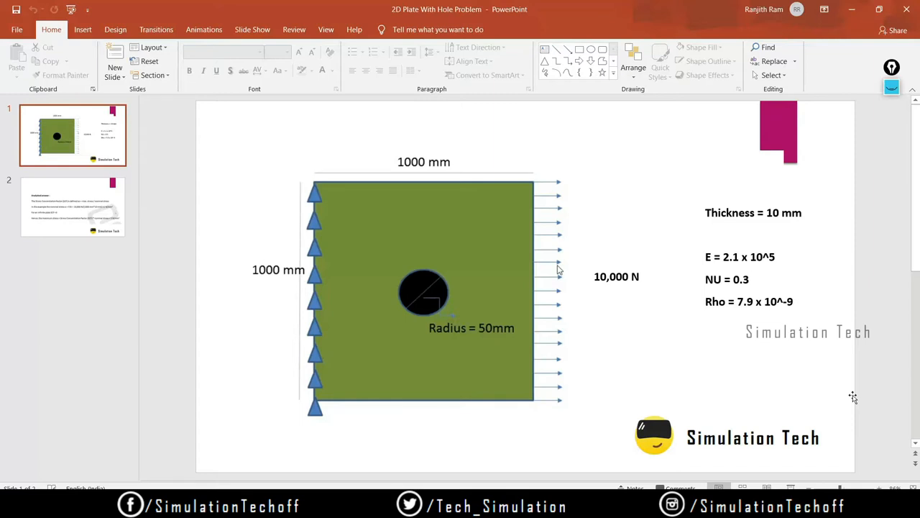
{"action": "left_click", "coordinate": [892, 88]}
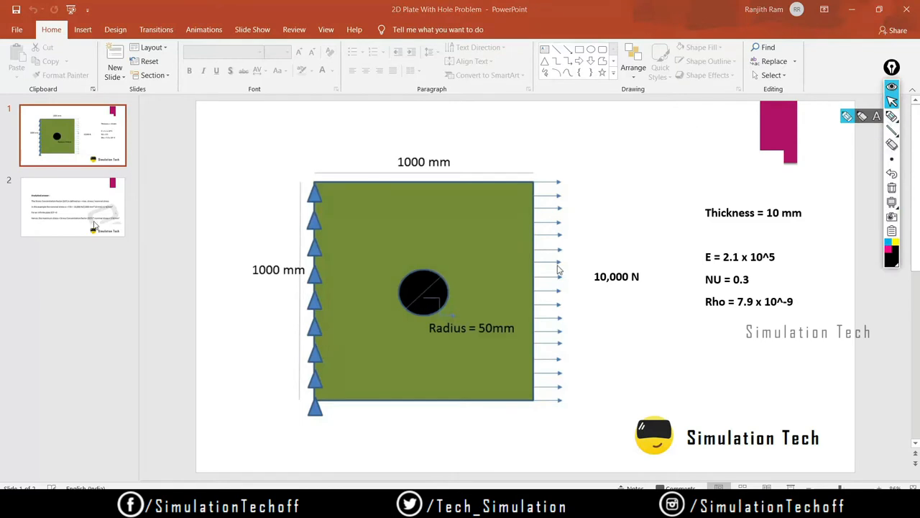
{"action": "left_click", "coordinate": [892, 116]}
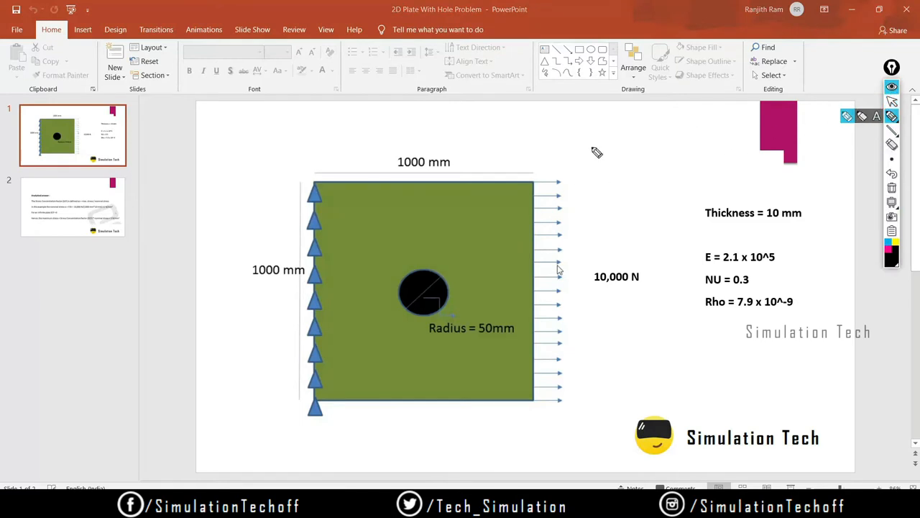
{"action": "mouse_move", "coordinate": [593, 149]}
{"action": "left_mouse_down"}
{"action": "mouse_move", "coordinate": [623, 162]}
{"action": "mouse_move", "coordinate": [633, 149]}
{"action": "mouse_move", "coordinate": [671, 156]}
{"action": "mouse_move", "coordinate": [669, 149]}
{"action": "left_mouse_up"}
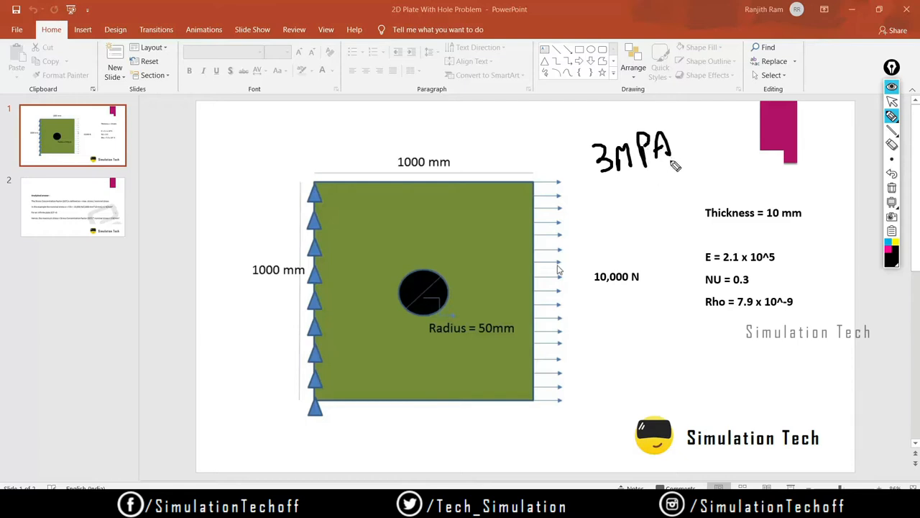
{"action": "left_click", "coordinate": [892, 187]}
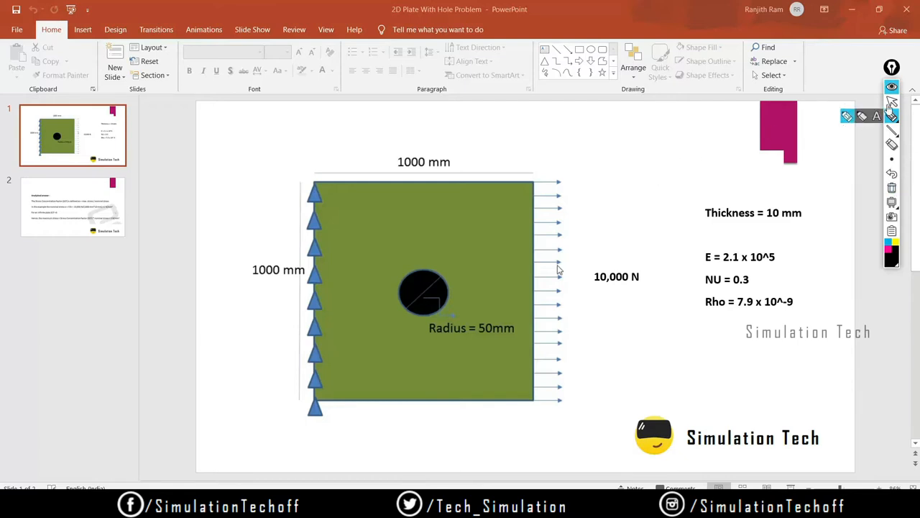
{"action": "left_click", "coordinate": [892, 87]}
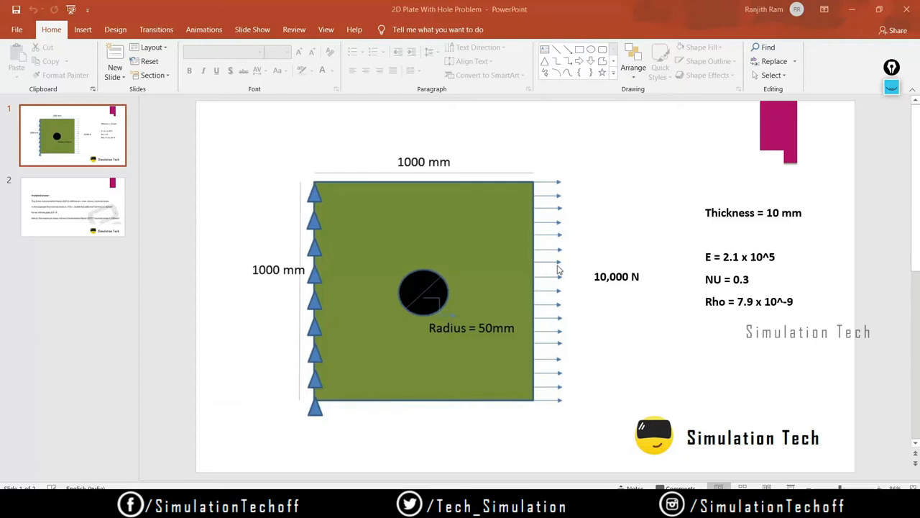
- Switch to Chrome and open the Classwork page of the ANSYS WORKBENCH class in Google Classroom
{"action": "mouse_move", "coordinate": [339, 507]}
{"action": "left_click", "coordinate": [266, 453]}
{"action": "key", "text": "ctrl+t"}
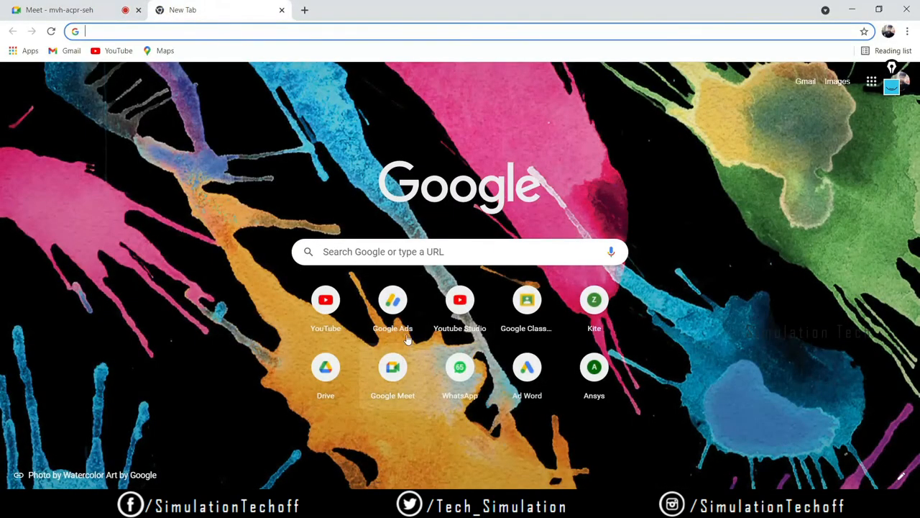
{"action": "left_click", "coordinate": [527, 302]}
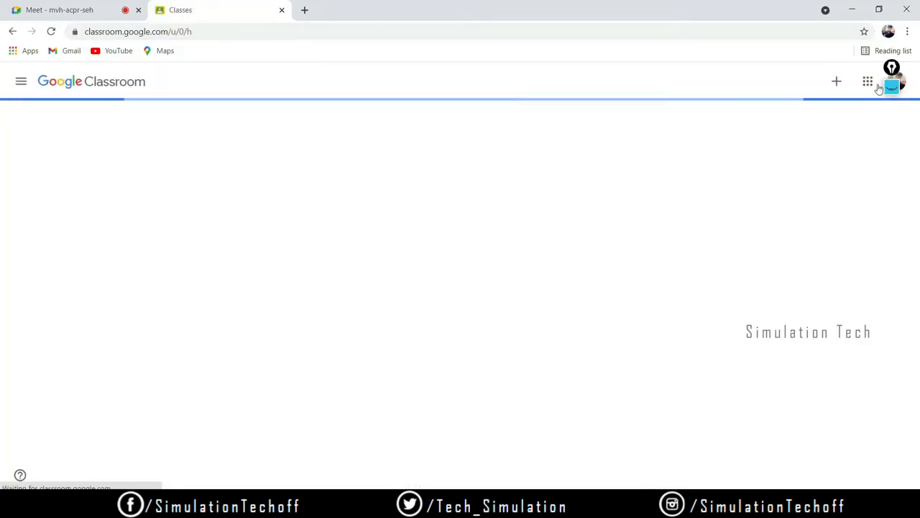
{"action": "left_click", "coordinate": [310, 362]}
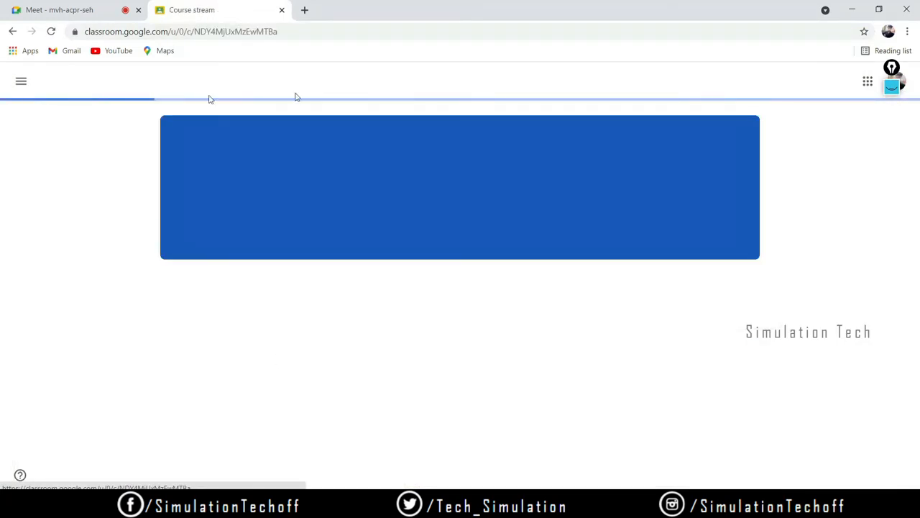
{"action": "left_click", "coordinate": [415, 81]}
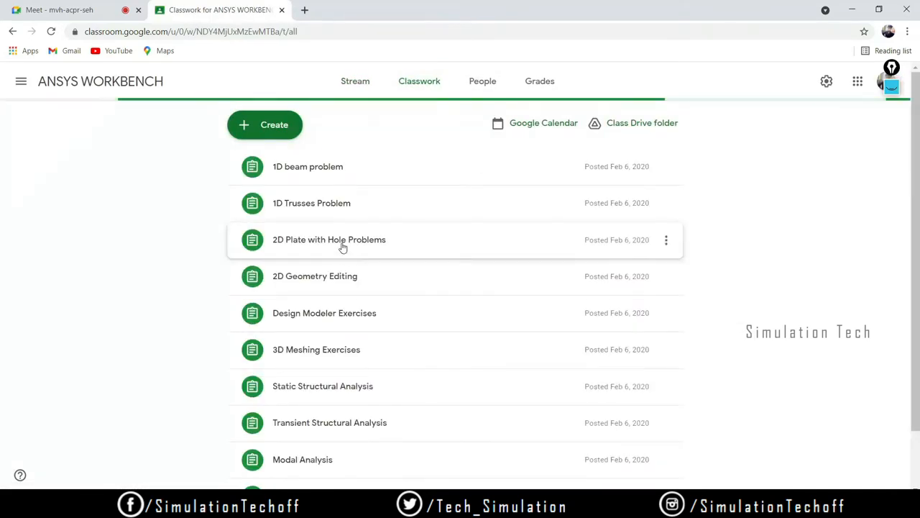
- Open the "With washer problem statement" workbook from the 2D Plate with Hole Problems assignment and enlarge it to 125%
{"action": "left_click", "coordinate": [386, 242]}
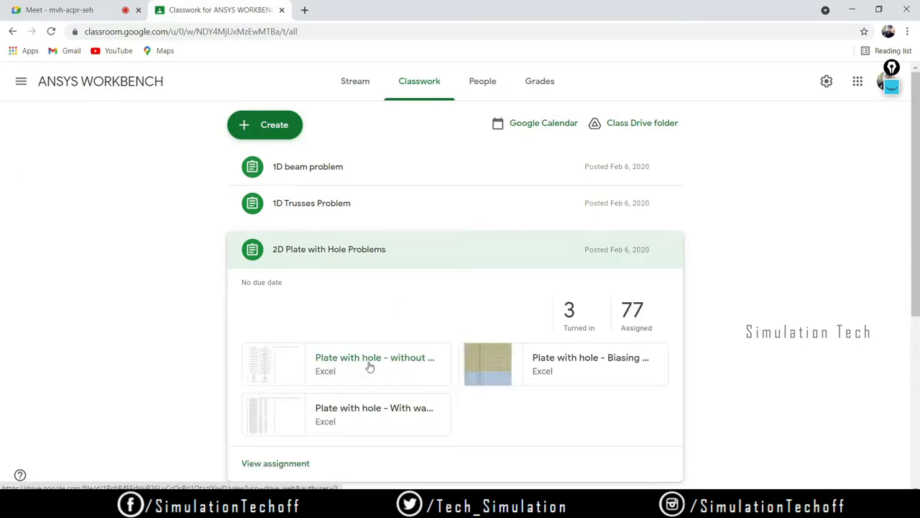
{"action": "left_click", "coordinate": [373, 408]}
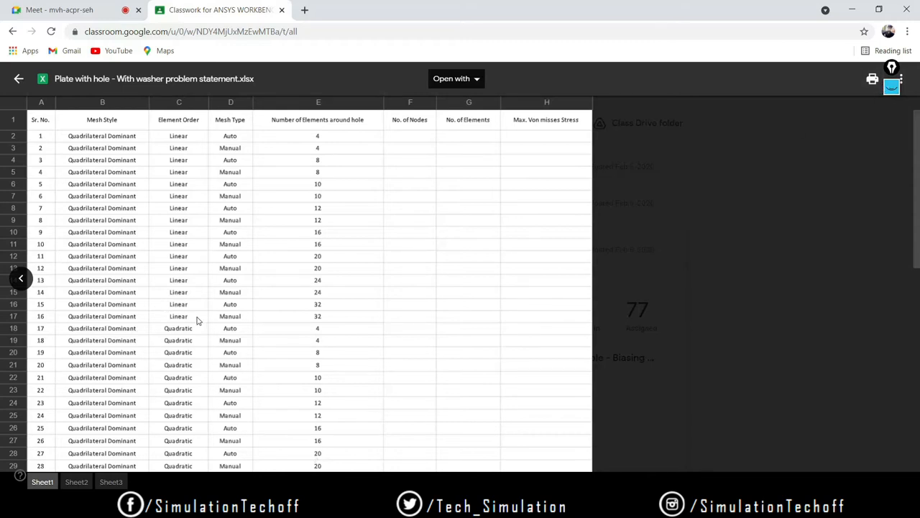
{"action": "scroll", "coordinate": [199, 321], "scroll_direction": "up", "scroll_amount": 2, "text": "ctrl"}
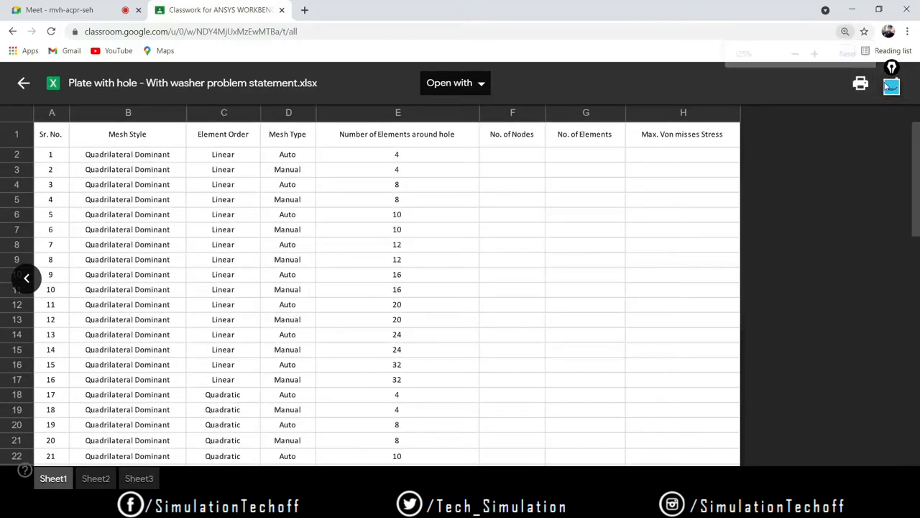
- Annotate the first table row with ticks and sketch shapes in the Max. Von misses Stress column, then clear the annotations
{"action": "left_click", "coordinate": [892, 87]}
{"action": "left_click", "coordinate": [891, 116]}
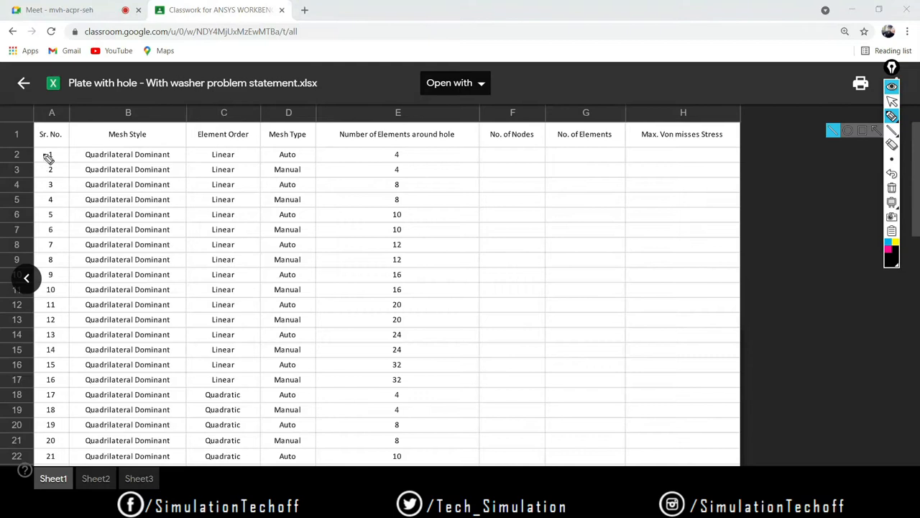
{"action": "left_click_drag", "start_coordinate": [53, 154], "coordinate": [84, 142]}
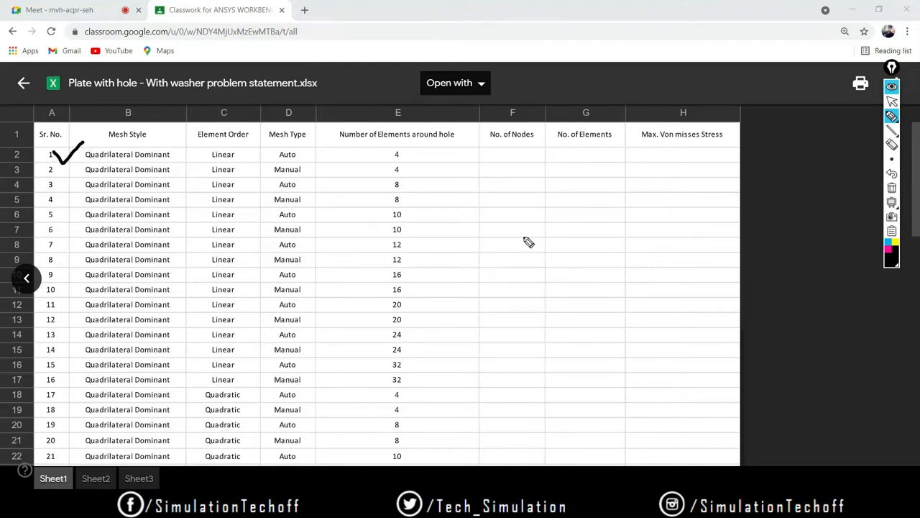
{"action": "mouse_move", "coordinate": [665, 234]}
{"action": "left_mouse_down"}
{"action": "mouse_move", "coordinate": [692, 219]}
{"action": "mouse_move", "coordinate": [667, 240]}
{"action": "left_mouse_up"}
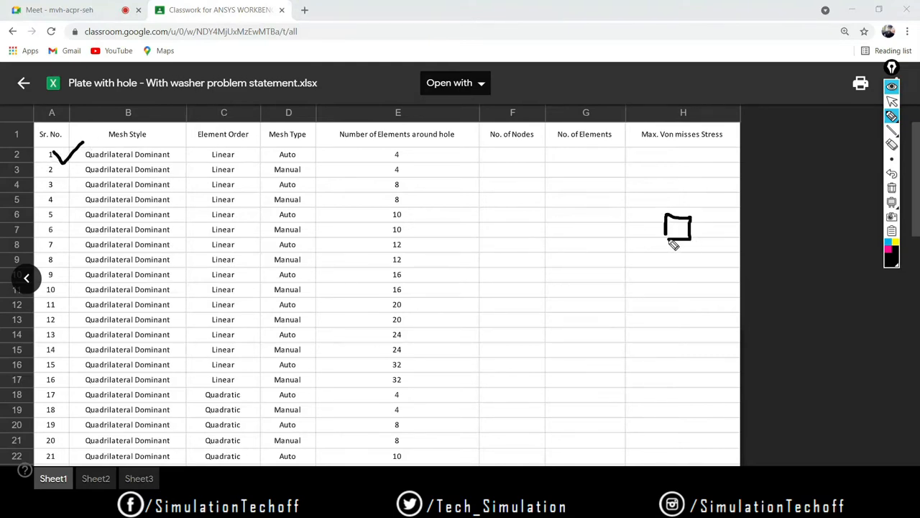
{"action": "mouse_move", "coordinate": [667, 345]}
{"action": "left_mouse_down"}
{"action": "mouse_move", "coordinate": [662, 354]}
{"action": "mouse_move", "coordinate": [674, 363]}
{"action": "left_mouse_up"}
{"action": "mouse_move", "coordinate": [302, 155]}
{"action": "left_mouse_down"}
{"action": "mouse_move", "coordinate": [308, 162]}
{"action": "mouse_move", "coordinate": [315, 153]}
{"action": "mouse_move", "coordinate": [324, 165]}
{"action": "left_mouse_up"}
{"action": "left_click", "coordinate": [892, 188]}
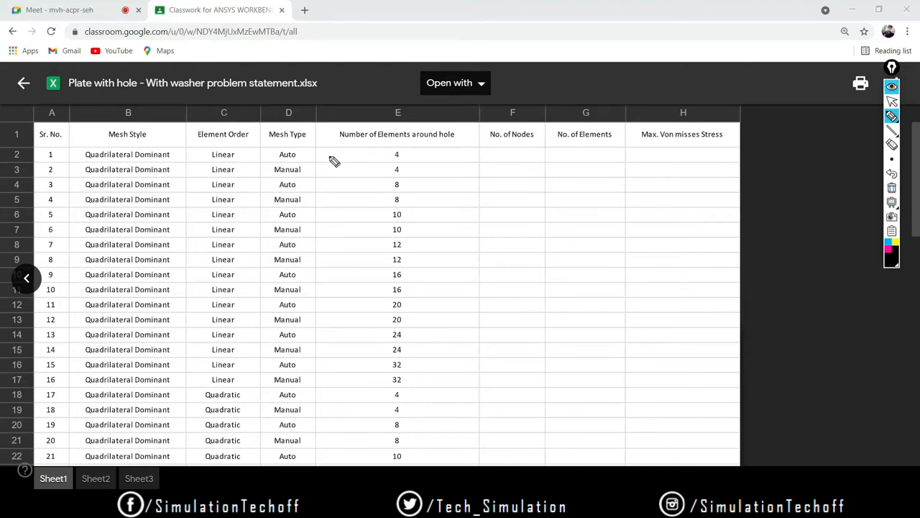
- Box the Auto mesh type of serial number 1, mark the No. of Nodes column, and clear the annotations
{"action": "mouse_move", "coordinate": [262, 145]}
{"action": "left_mouse_down"}
{"action": "mouse_move", "coordinate": [261, 160]}
{"action": "mouse_move", "coordinate": [309, 160]}
{"action": "mouse_move", "coordinate": [252, 146]}
{"action": "left_mouse_up"}
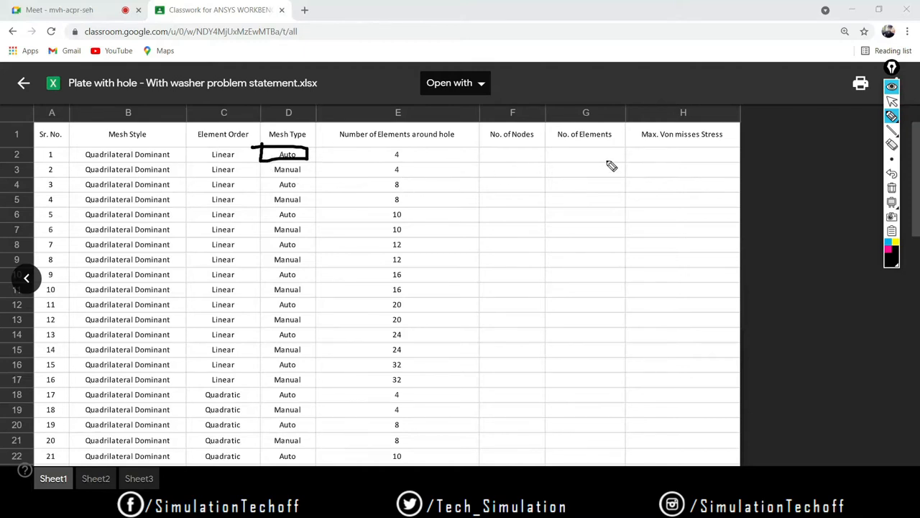
{"action": "left_click_drag", "start_coordinate": [511, 154], "coordinate": [533, 154]}
{"action": "left_click_drag", "start_coordinate": [503, 187], "coordinate": [520, 187]}
{"action": "left_click", "coordinate": [892, 188]}
- Draw dashes in the first three No. of Nodes cells and tick the first Auto and Manual mesh types, then clear them
{"action": "left_click_drag", "start_coordinate": [502, 156], "coordinate": [530, 168]}
{"action": "left_click_drag", "start_coordinate": [503, 185], "coordinate": [522, 186]}
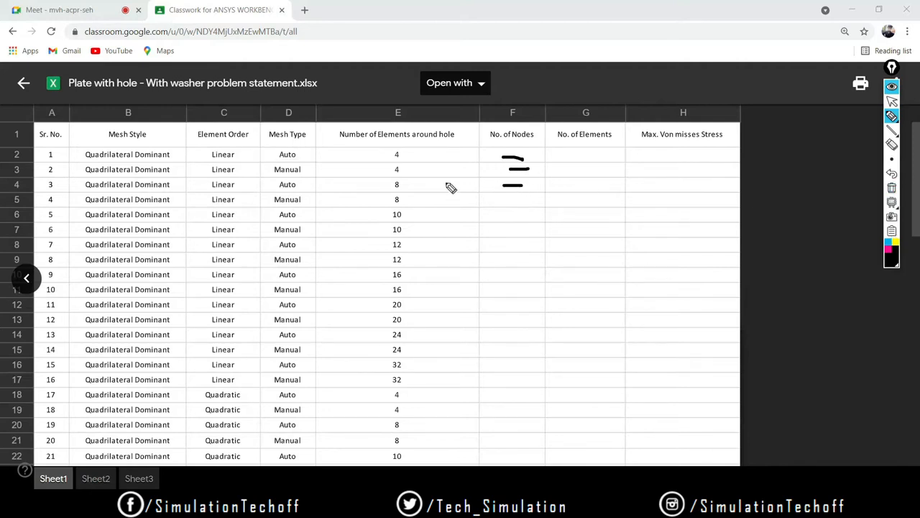
{"action": "left_click_drag", "start_coordinate": [295, 154], "coordinate": [321, 161]}
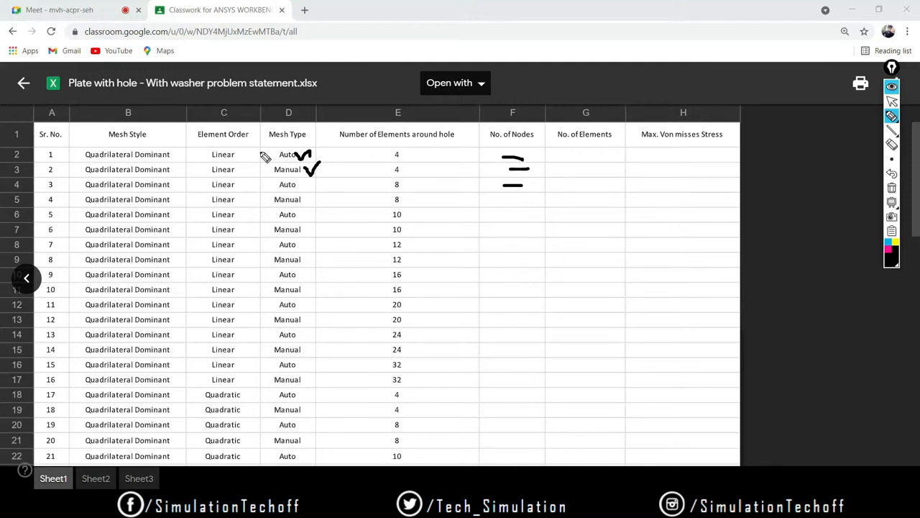
{"action": "left_click", "coordinate": [891, 187]}
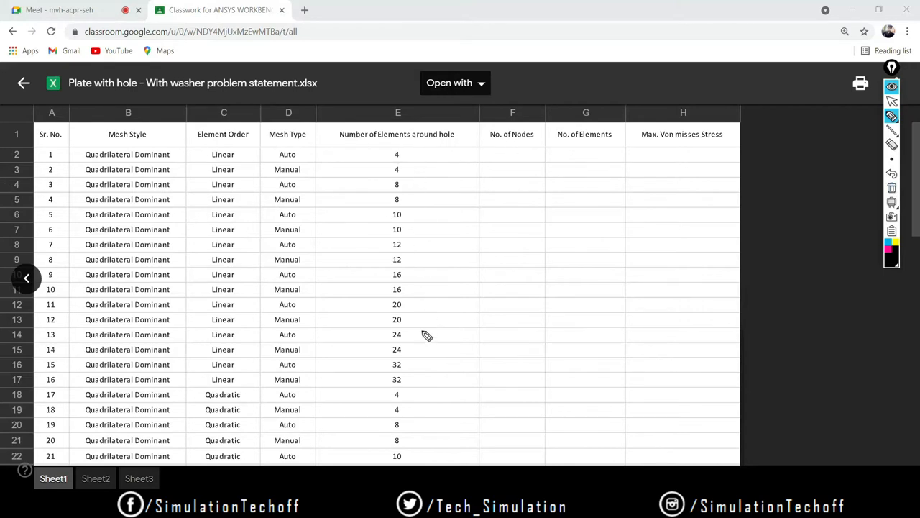
- Tick the 12-element Auto row, dash its nodes, elements and stress cells, and close the annotation pen
{"action": "left_click_drag", "start_coordinate": [413, 245], "coordinate": [432, 243]}
{"action": "left_click", "coordinate": [502, 249]}
{"action": "left_click_drag", "start_coordinate": [502, 249], "coordinate": [598, 248]}
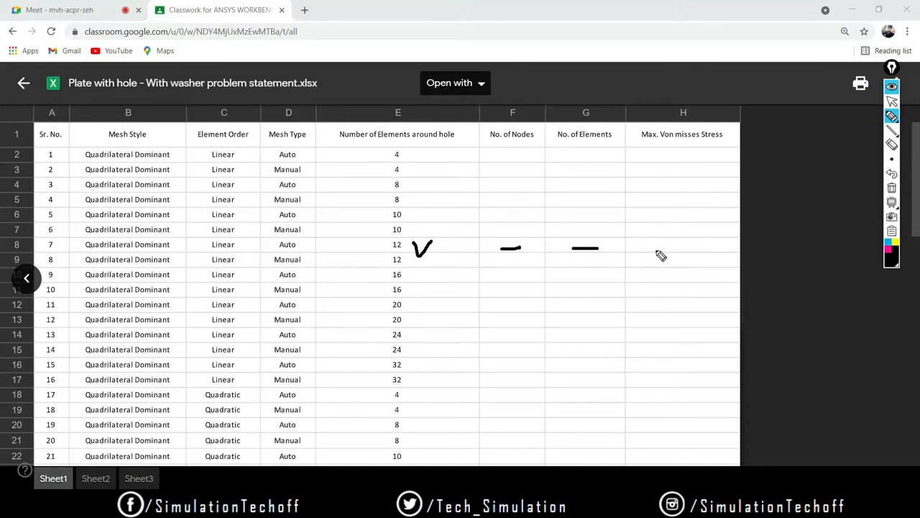
{"action": "left_click_drag", "start_coordinate": [654, 251], "coordinate": [708, 247]}
{"action": "left_click", "coordinate": [892, 86]}
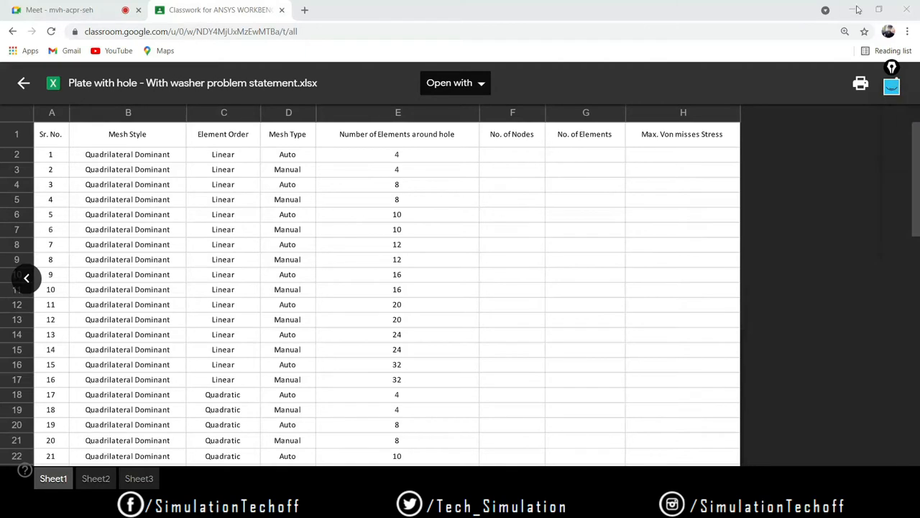
- Switch to HyperMesh and create an isotropic MAT1 material named "Structural Steel", opening its card for editing
{"action": "key", "text": "alt+Tab"}
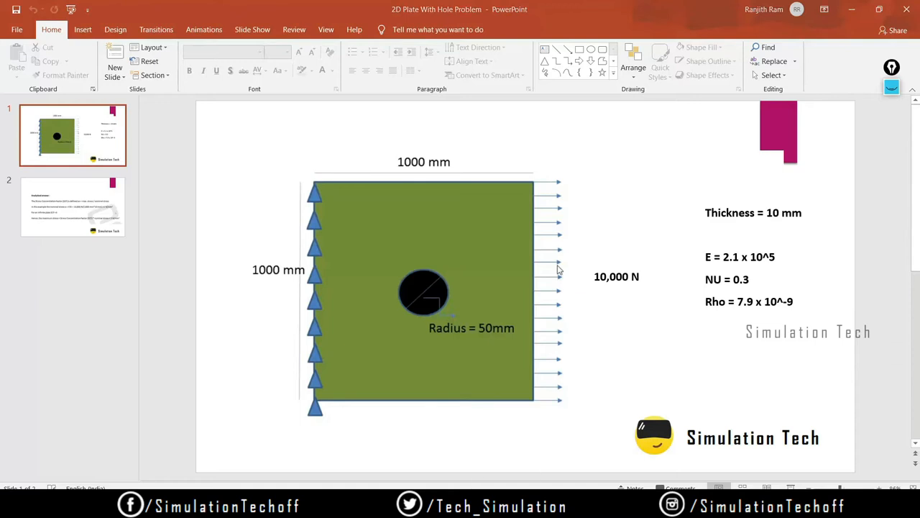
{"action": "key", "text": "alt+Tab"}
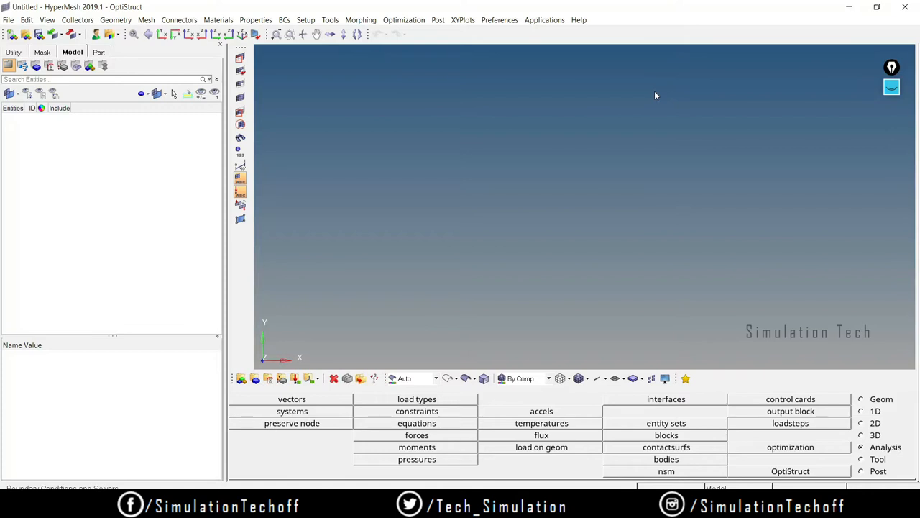
{"action": "left_click", "coordinate": [268, 378]}
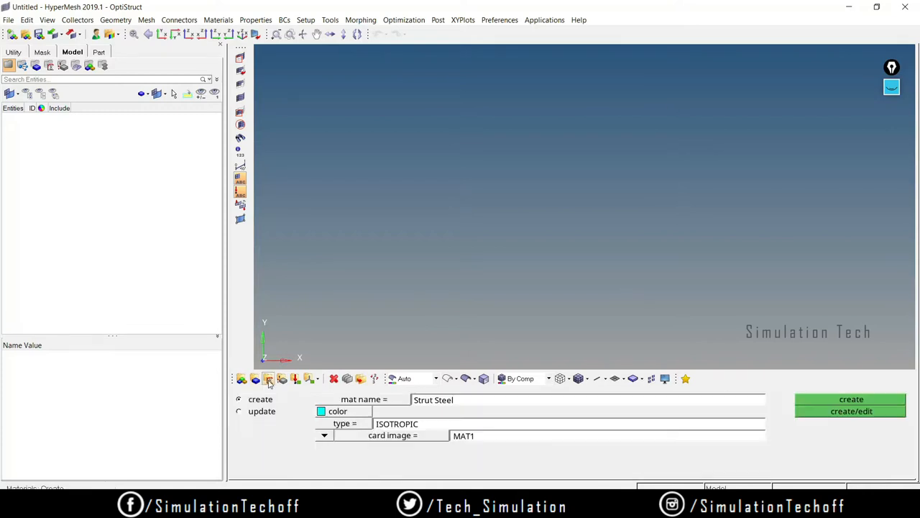
{"action": "left_click", "coordinate": [450, 402]}
{"action": "type", "text": "S"}
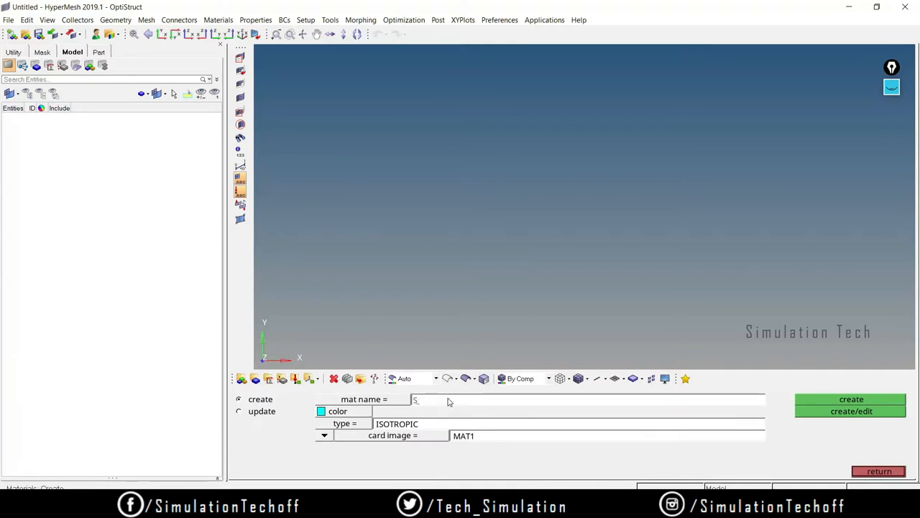
{"action": "type", "text": "tr"}
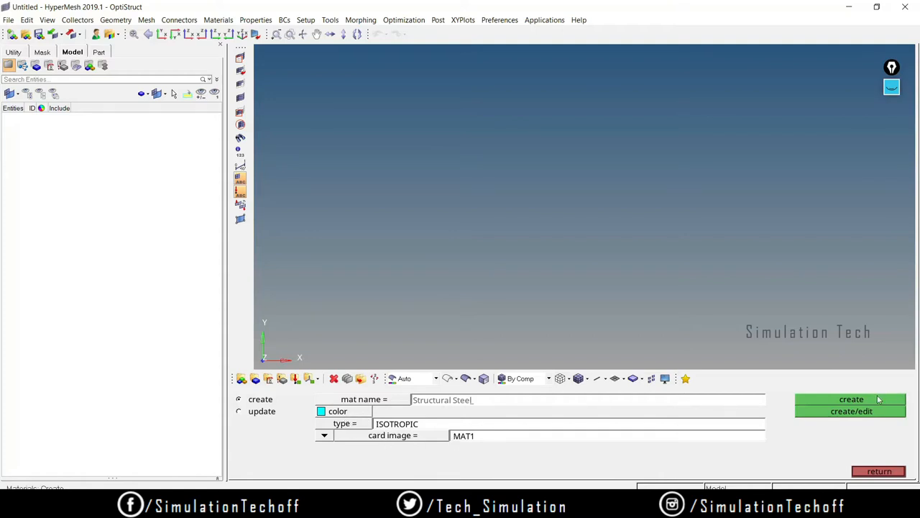
{"action": "left_click", "coordinate": [851, 412]}
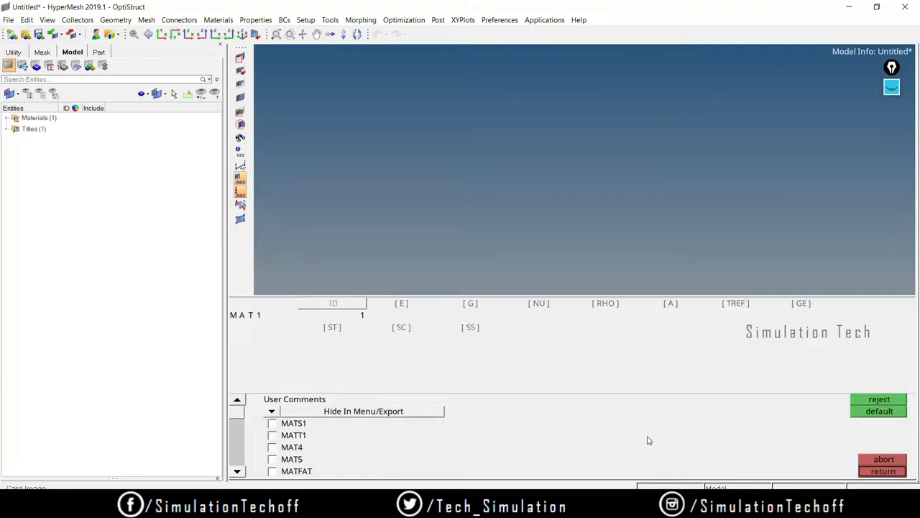
- Set the material's E to 2.1e+05, NU to 0.300 and RHO to 7.9e-09, and expand the Materials group in the model tree
{"action": "left_click", "coordinate": [404, 312]}
{"action": "left_click", "coordinate": [540, 304]}
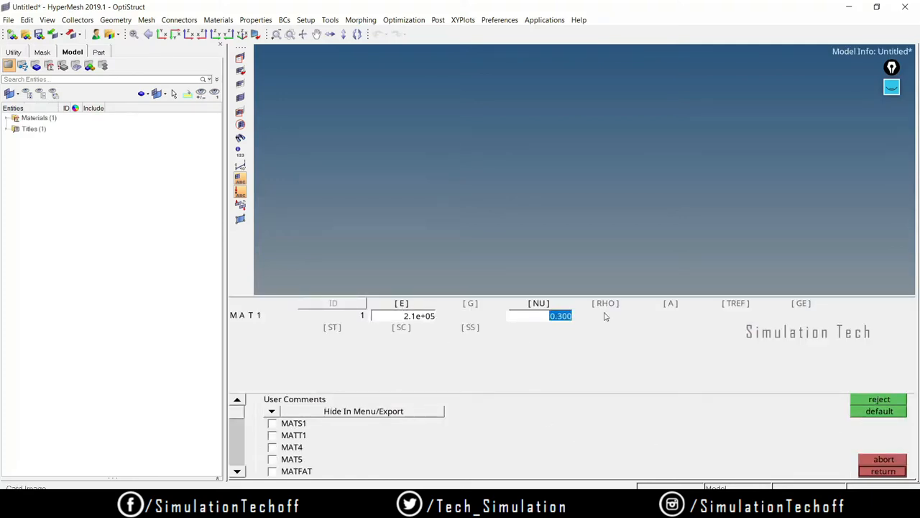
{"action": "left_click", "coordinate": [612, 307]}
{"action": "left_click", "coordinate": [879, 472]}
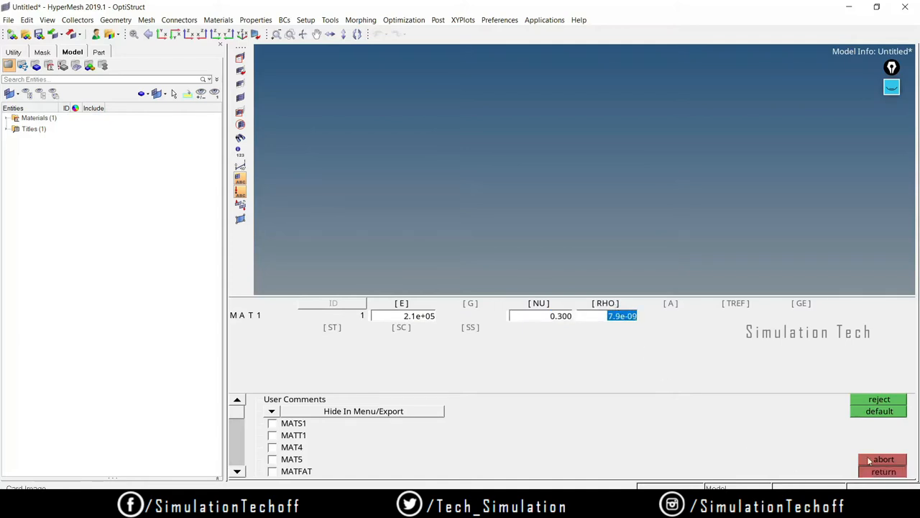
{"action": "left_click", "coordinate": [872, 472]}
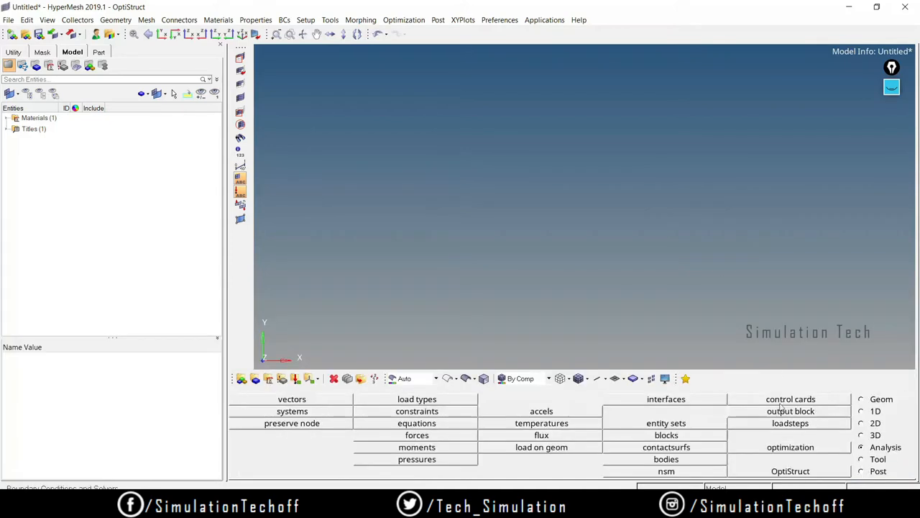
{"action": "left_click", "coordinate": [7, 118]}
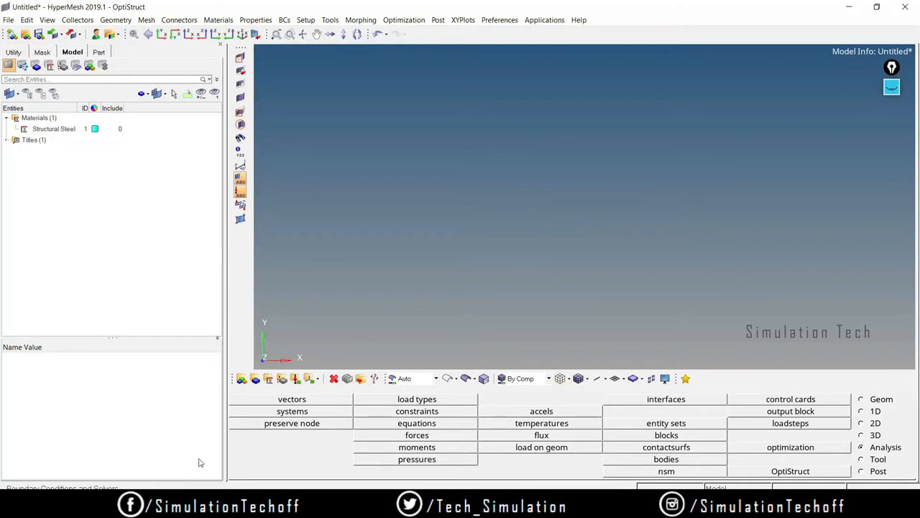
{"action": "left_click", "coordinate": [295, 380]}
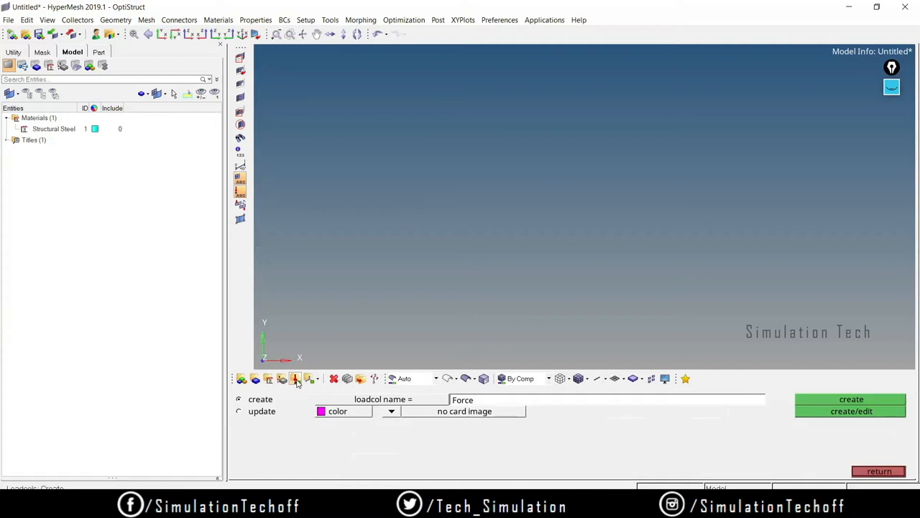
{"action": "left_click", "coordinate": [863, 471]}
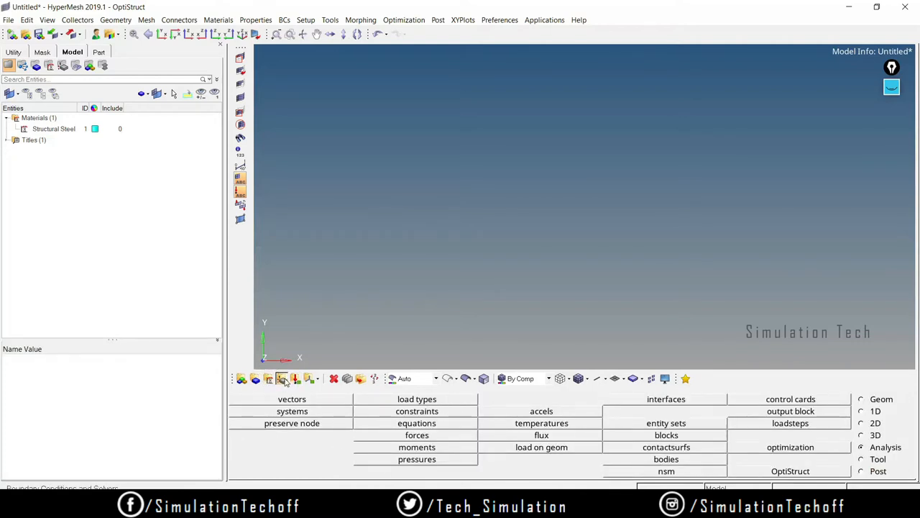
- Create a 2D PSHELL property named "2D PWH" in blue with the Structural Steel material, opening its card for editing
{"action": "left_click", "coordinate": [282, 380]}
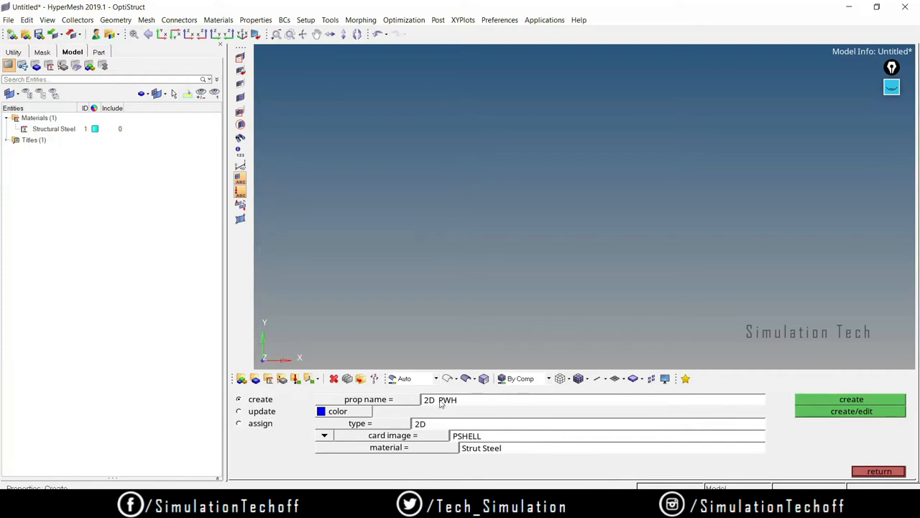
{"action": "left_click", "coordinate": [345, 414]}
{"action": "left_click", "coordinate": [350, 379]}
{"action": "left_click", "coordinate": [395, 450]}
{"action": "left_click", "coordinate": [305, 401]}
{"action": "left_click", "coordinate": [847, 414]}
- Set the shell thickness T of the 2D PWH property to 10 and close the property creation
{"action": "left_click", "coordinate": [471, 305]}
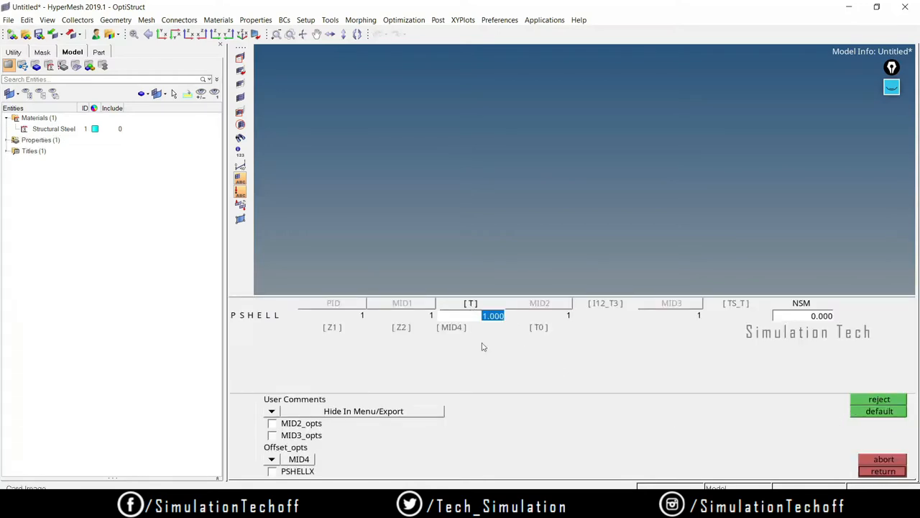
{"action": "type", "text": "10"}
{"action": "key", "text": "Return"}
{"action": "left_click", "coordinate": [891, 472]}
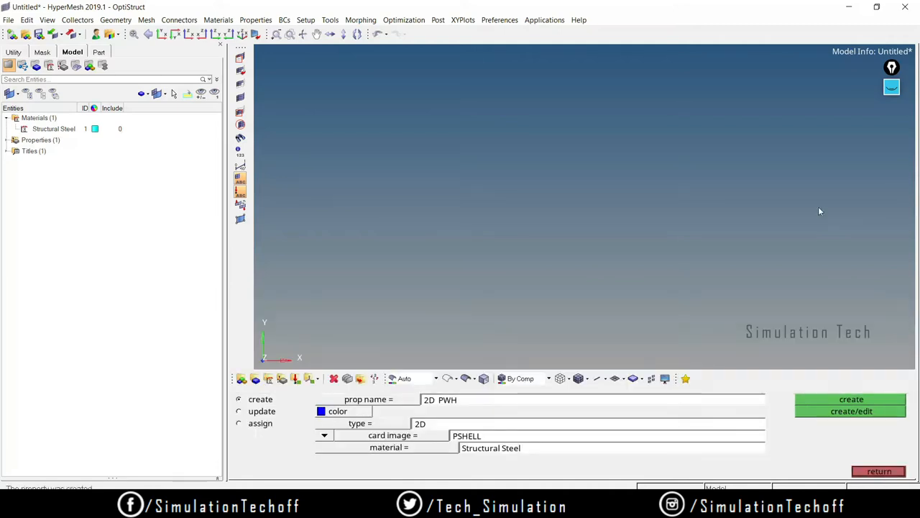
{"action": "left_click", "coordinate": [871, 475]}
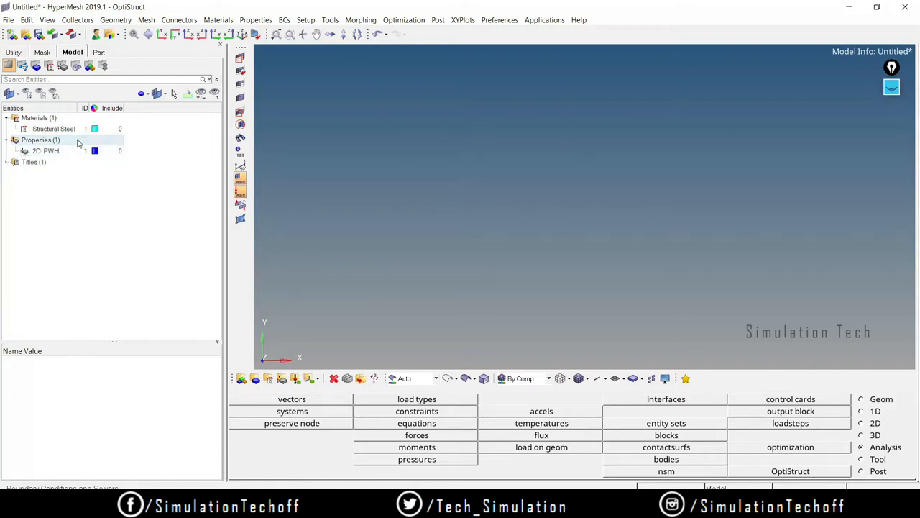
- Create a grey component named "2D Plate" with no card image and assign it the 2D PWH property
{"action": "left_click", "coordinate": [267, 381]}
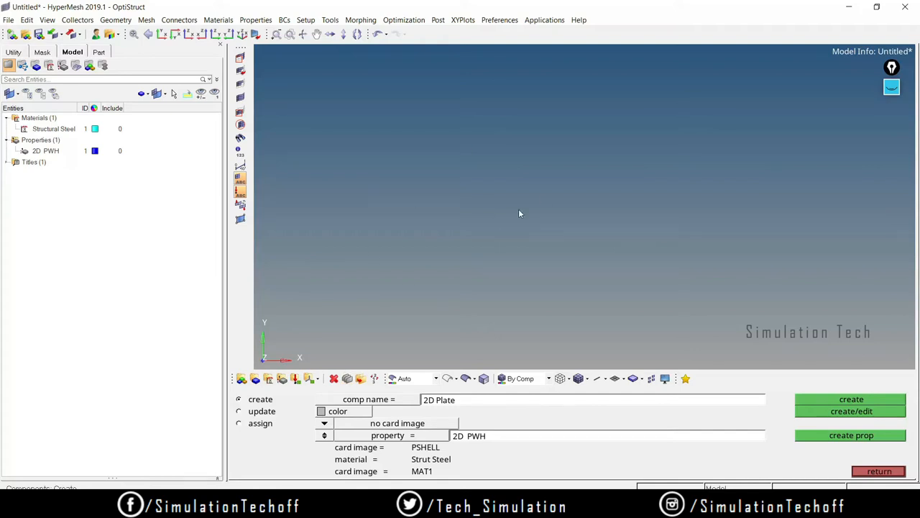
{"action": "left_click", "coordinate": [345, 415]}
{"action": "left_click", "coordinate": [345, 416]}
{"action": "left_click", "coordinate": [415, 437]}
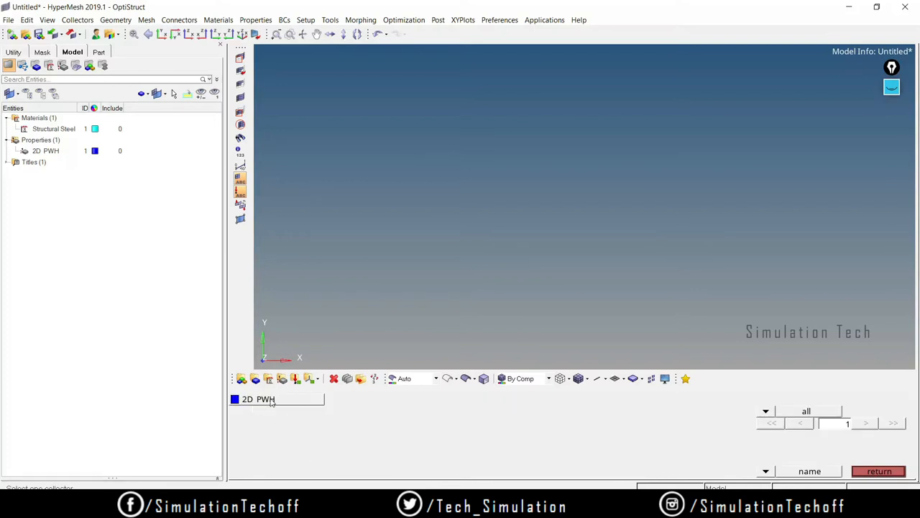
{"action": "left_click", "coordinate": [260, 400]}
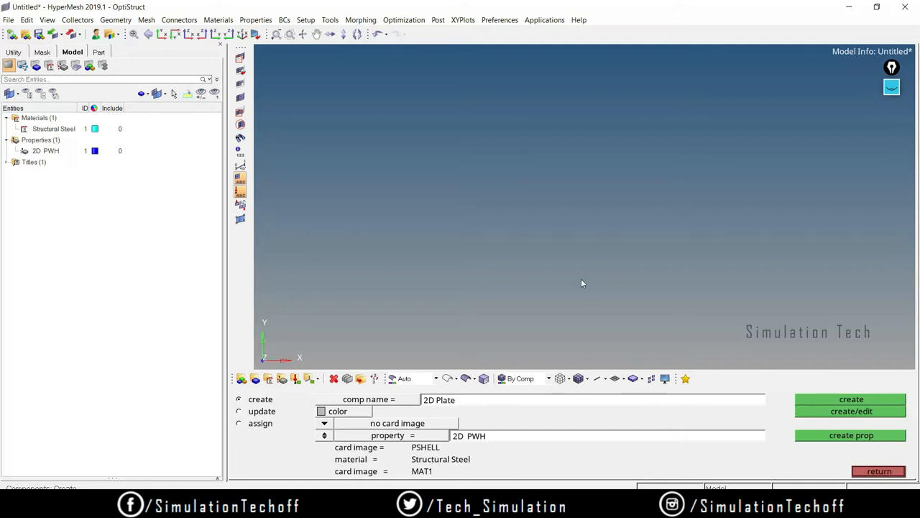
{"action": "left_click", "coordinate": [851, 403]}
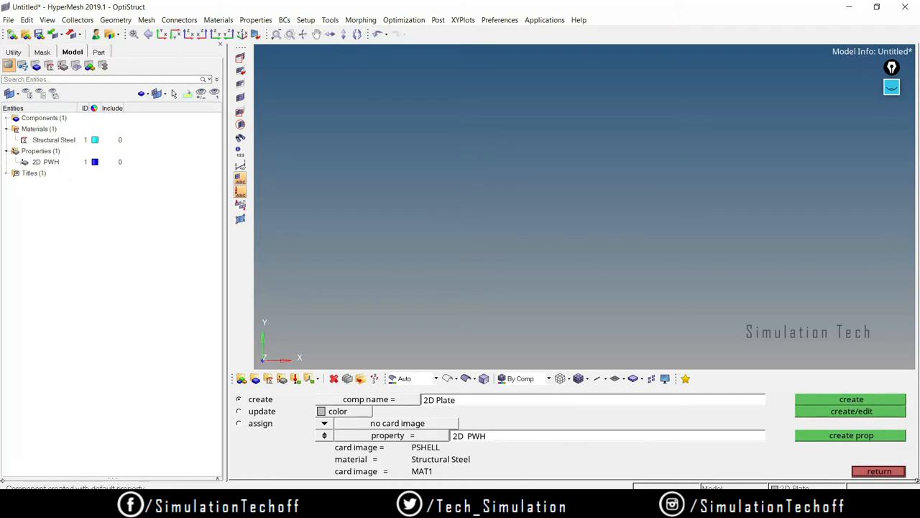
{"action": "left_click", "coordinate": [879, 471]}
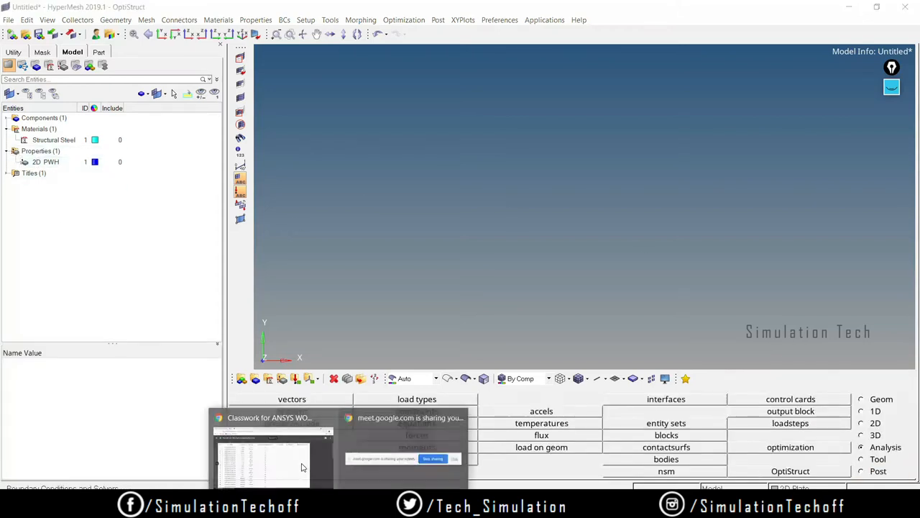
- Switch to the browser to check the Google Meet presentation and return to HyperMesh
{"action": "left_click", "coordinate": [266, 442]}
{"action": "left_click", "coordinate": [92, 5]}
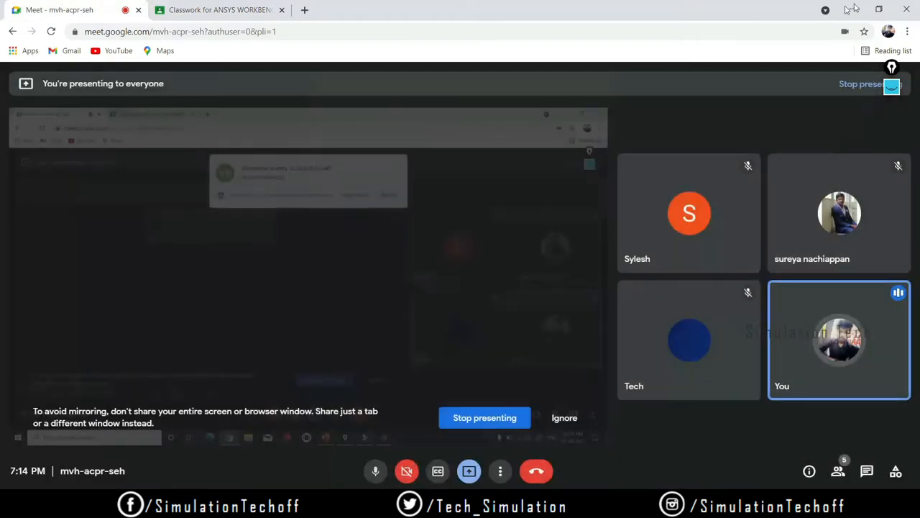
{"action": "left_click", "coordinate": [850, 8]}
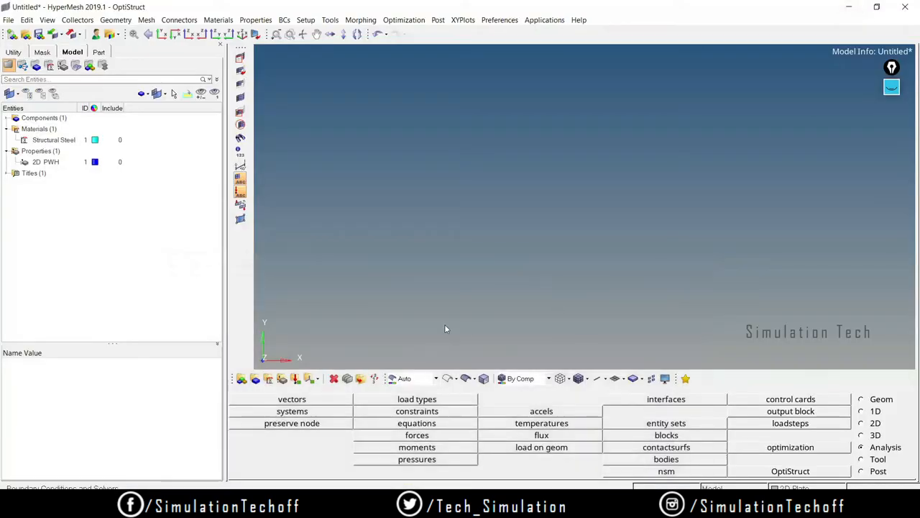
- Expand the Components group in the model tree and create a node at the origin (0, 0, 0)
{"action": "left_click", "coordinate": [7, 118]}
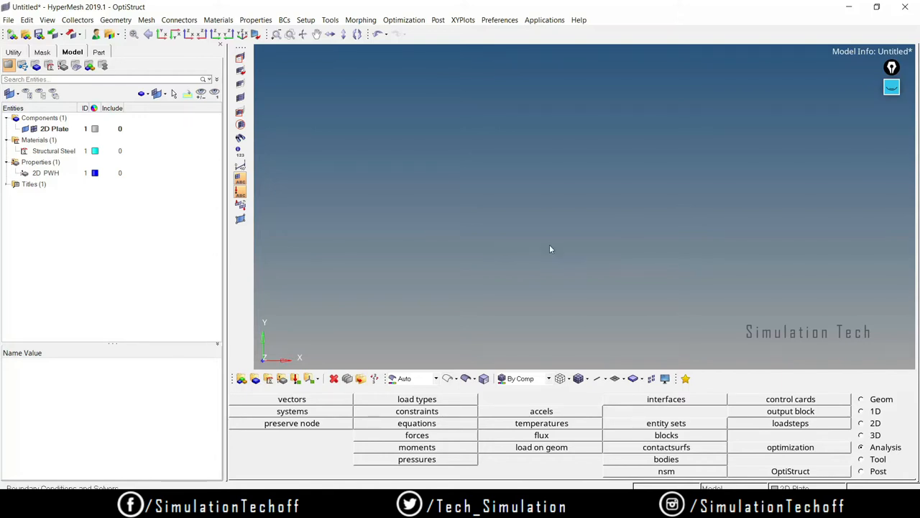
{"action": "left_click", "coordinate": [862, 400]}
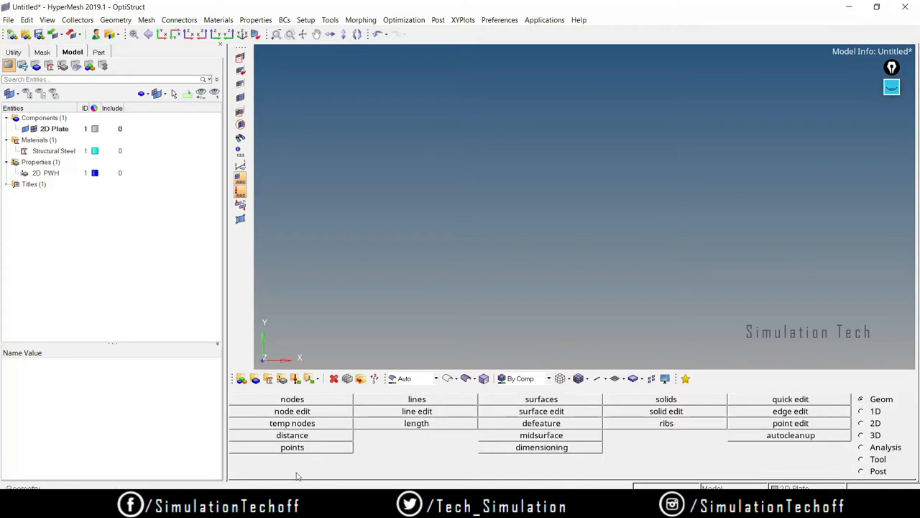
{"action": "left_click", "coordinate": [313, 401]}
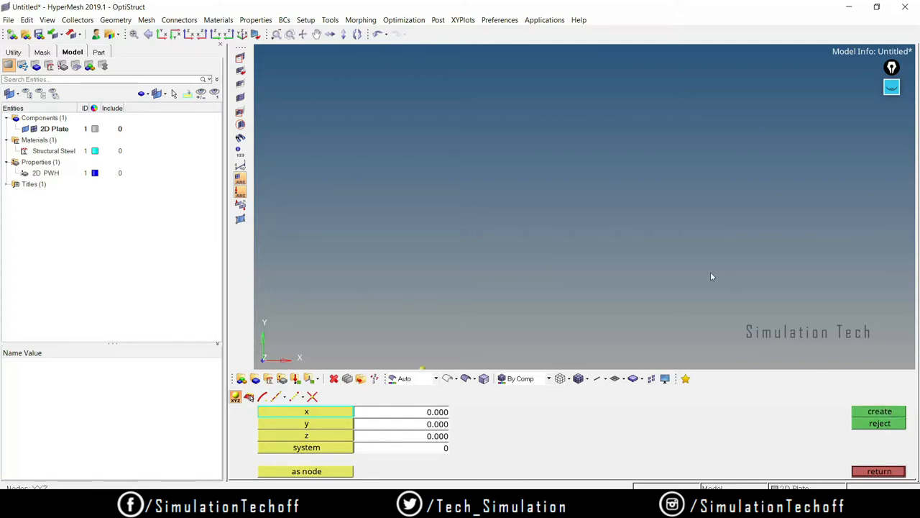
{"action": "key", "text": "f"}
{"action": "left_click", "coordinate": [878, 472]}
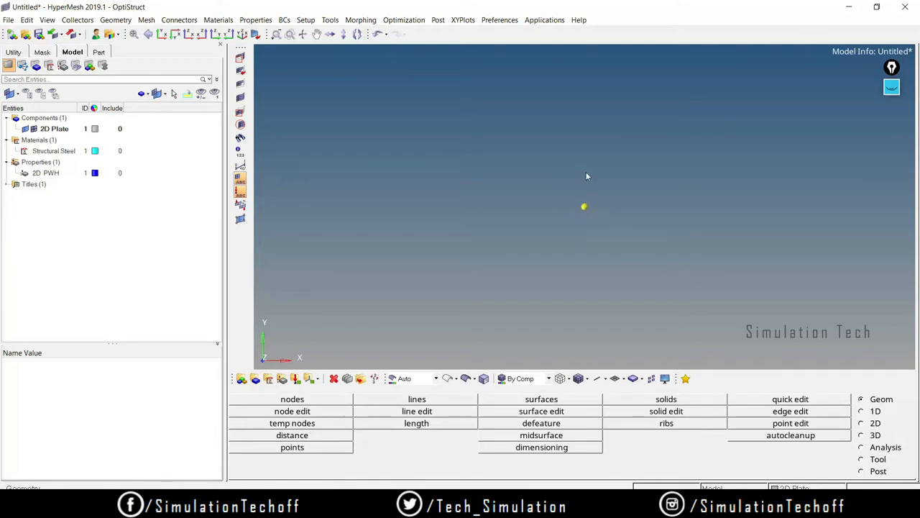
- Create a square surface of size 1000 normal to the z-axis, using the origin node as its base point
{"action": "left_click", "coordinate": [566, 402]}
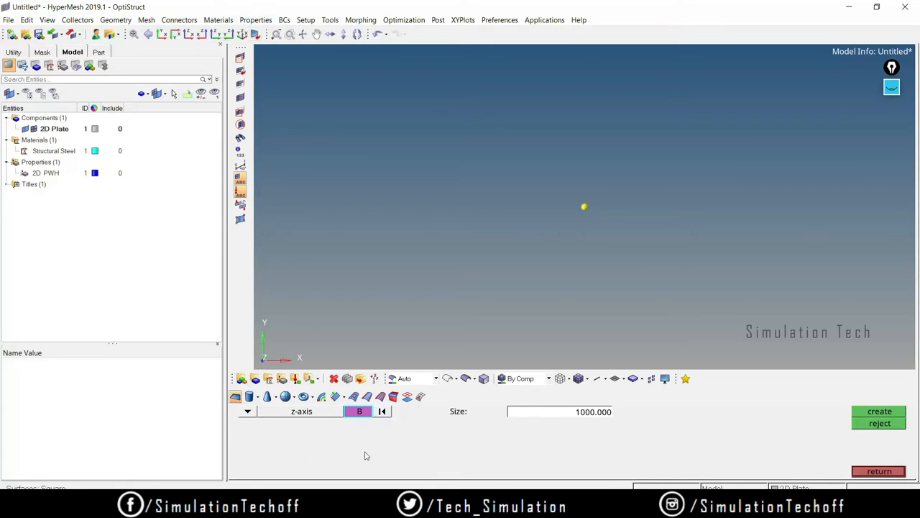
{"action": "left_click", "coordinate": [584, 208]}
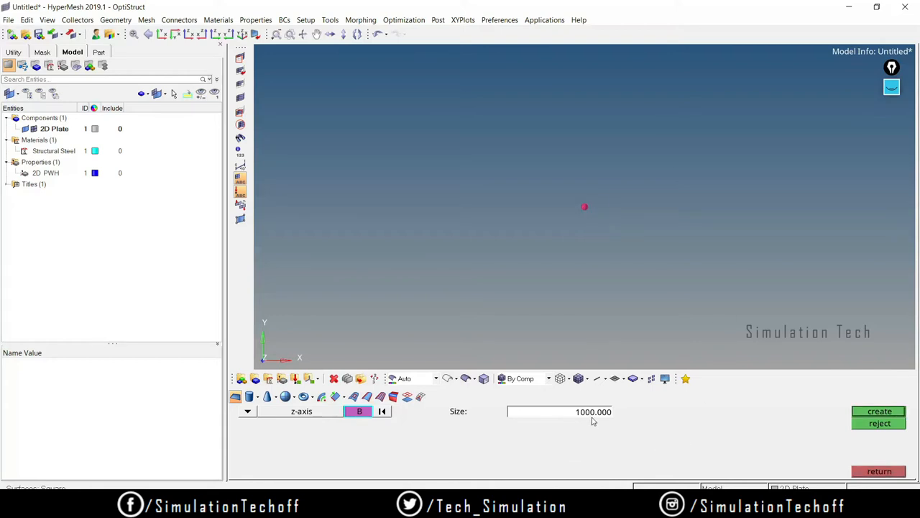
{"action": "left_click", "coordinate": [873, 412]}
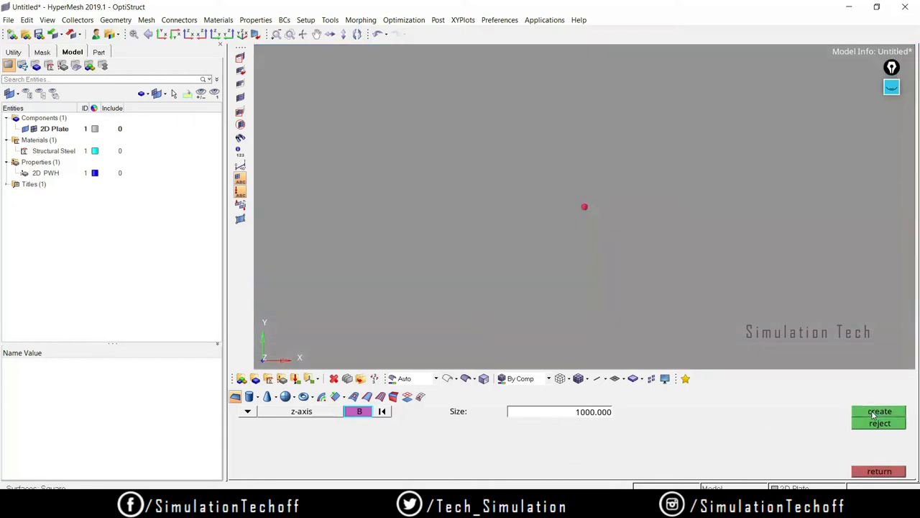
{"action": "key", "text": "f"}
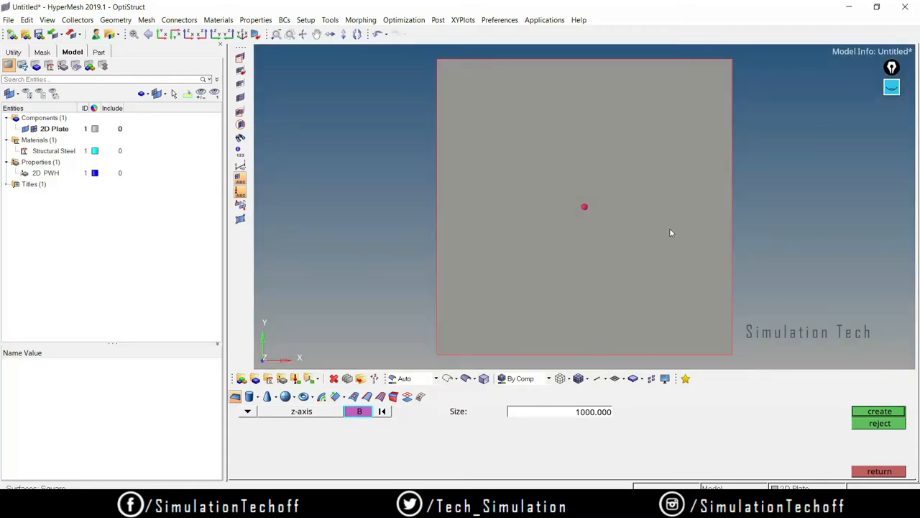
{"action": "left_click", "coordinate": [880, 471]}
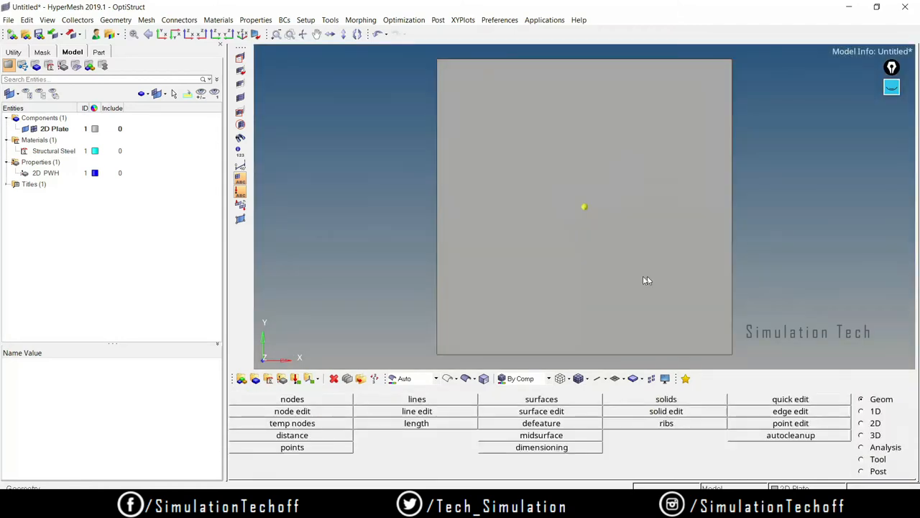
- Check the problem statement slide and create a circle line of radius 50 and offset 0 about the z-axis, centred on the plate's middle node
{"action": "scroll", "coordinate": [644, 279], "scroll_direction": "down", "scroll_amount": 2}
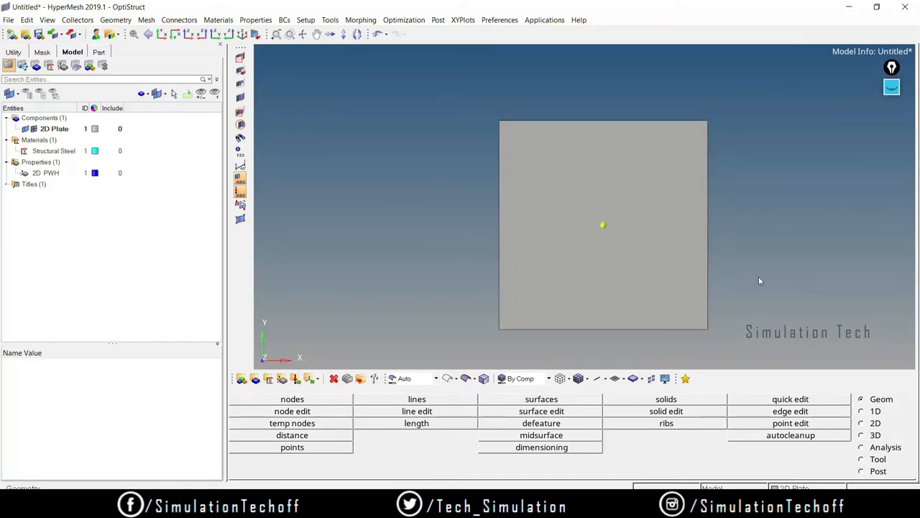
{"action": "right_click_drag", "start_coordinate": [744, 279], "coordinate": [711, 251], "text": "ctrl"}
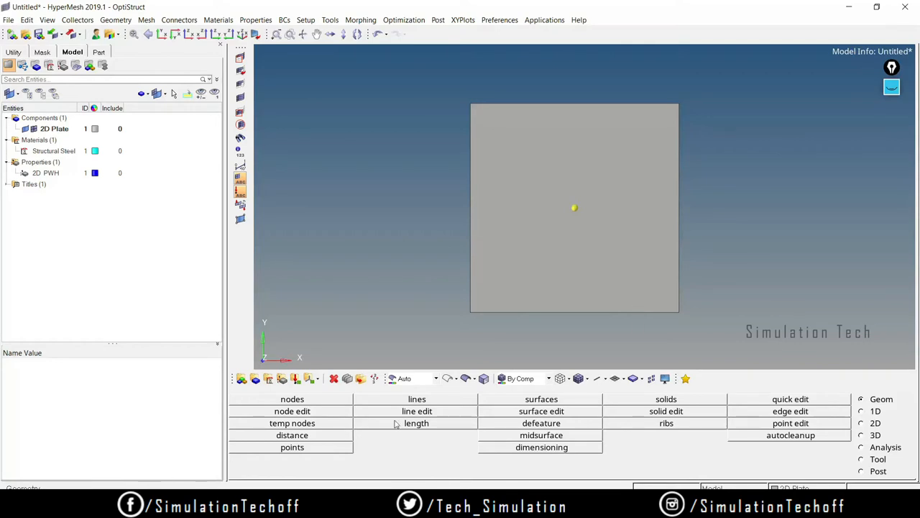
{"action": "left_click", "coordinate": [425, 401]}
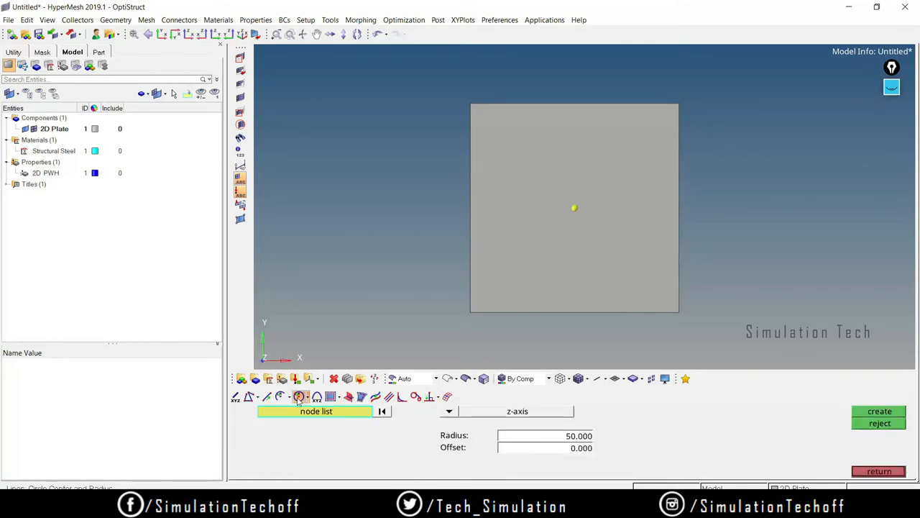
{"action": "left_click", "coordinate": [574, 209]}
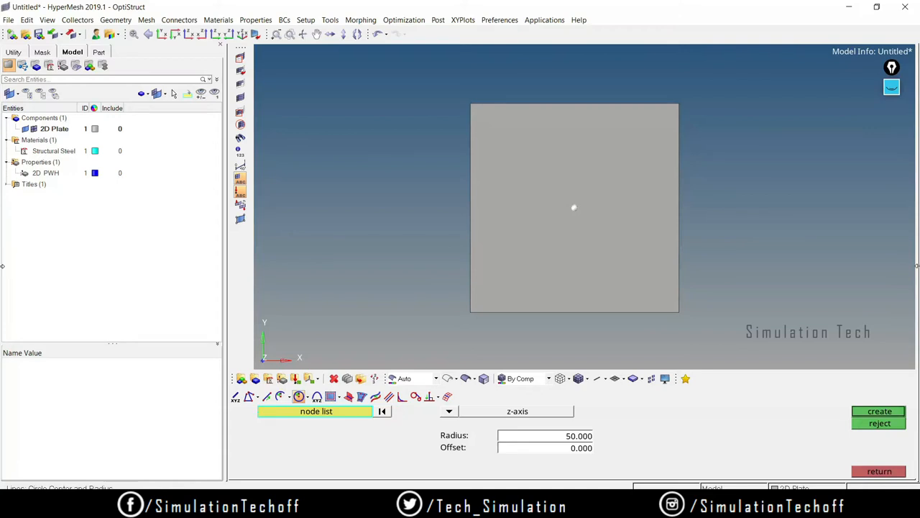
{"action": "mouse_move", "coordinate": [489, 507]}
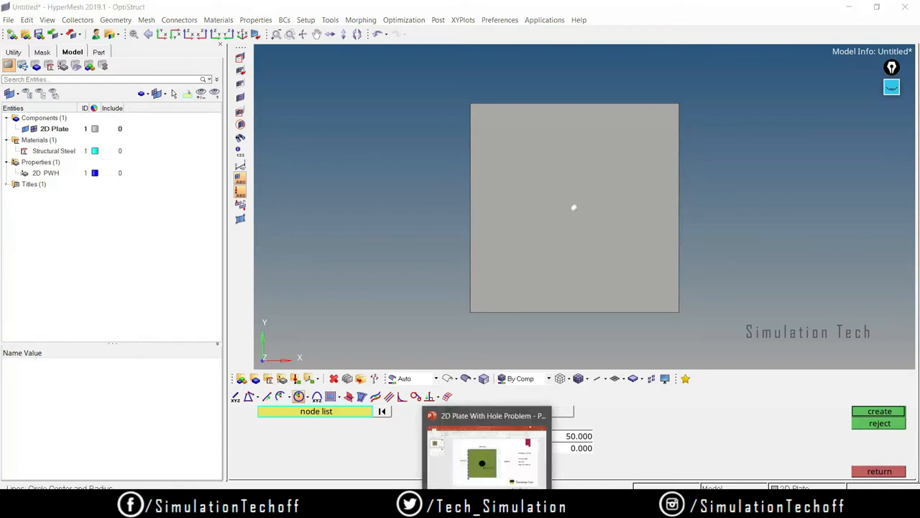
{"action": "left_click", "coordinate": [489, 467]}
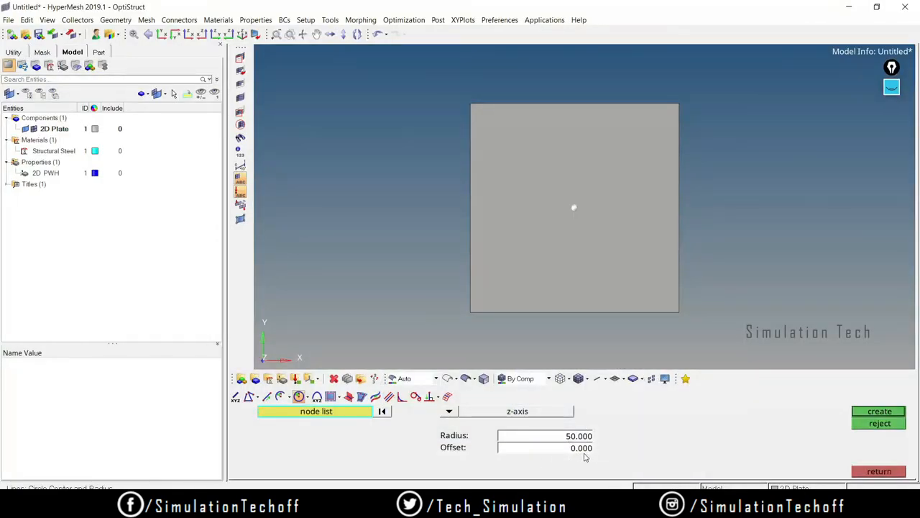
{"action": "left_click", "coordinate": [879, 415]}
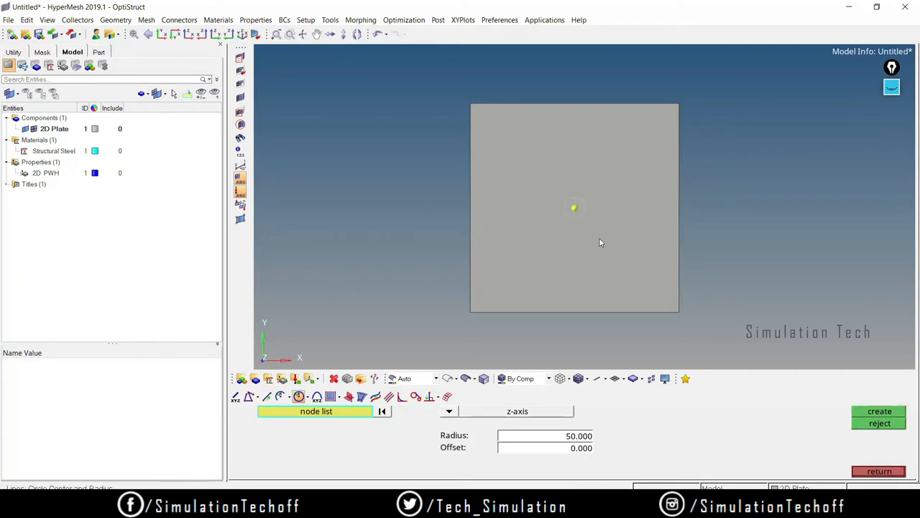
{"action": "scroll", "coordinate": [614, 247], "scroll_direction": "down", "scroll_amount": 2, "text": "ctrl"}
{"action": "scroll", "coordinate": [607, 241], "scroll_direction": "up", "scroll_amount": 6, "text": "ctrl"}
{"action": "scroll", "coordinate": [572, 201], "scroll_direction": "down", "scroll_amount": 2, "text": "ctrl"}
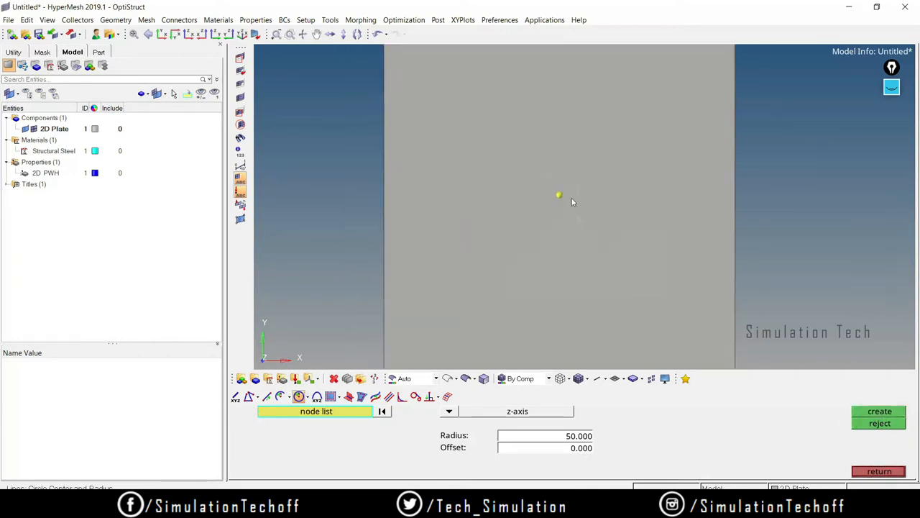
{"action": "left_click", "coordinate": [871, 472]}
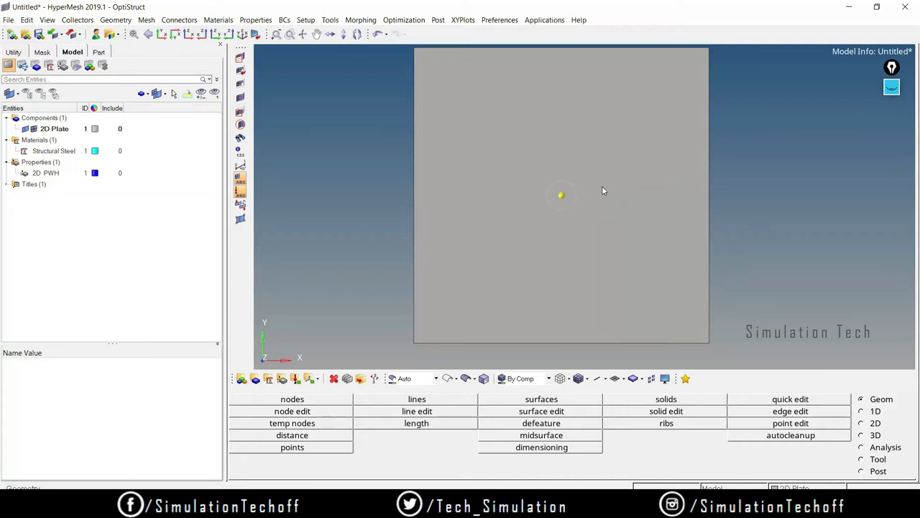
- Open and leave the quick edit options, and circle the surface edit command with the annotation pen before clearing the markings
{"action": "left_click", "coordinate": [791, 399]}
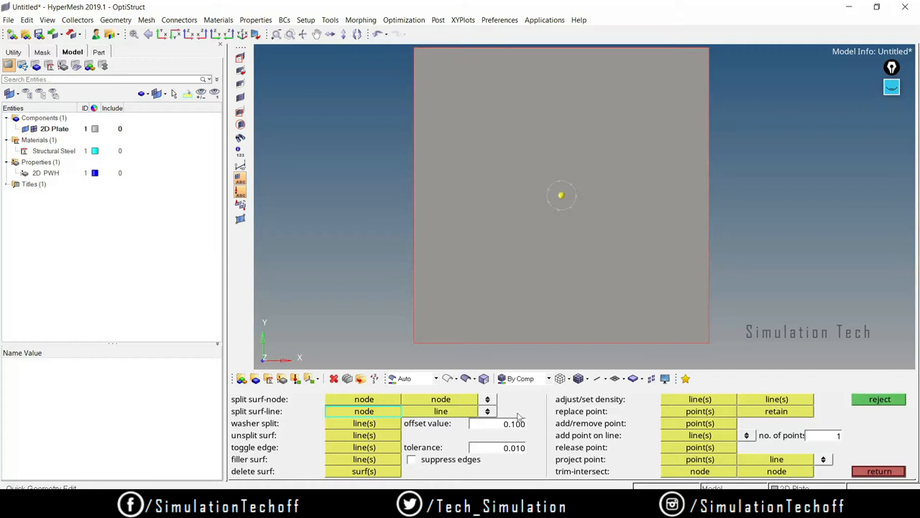
{"action": "left_click", "coordinate": [879, 471]}
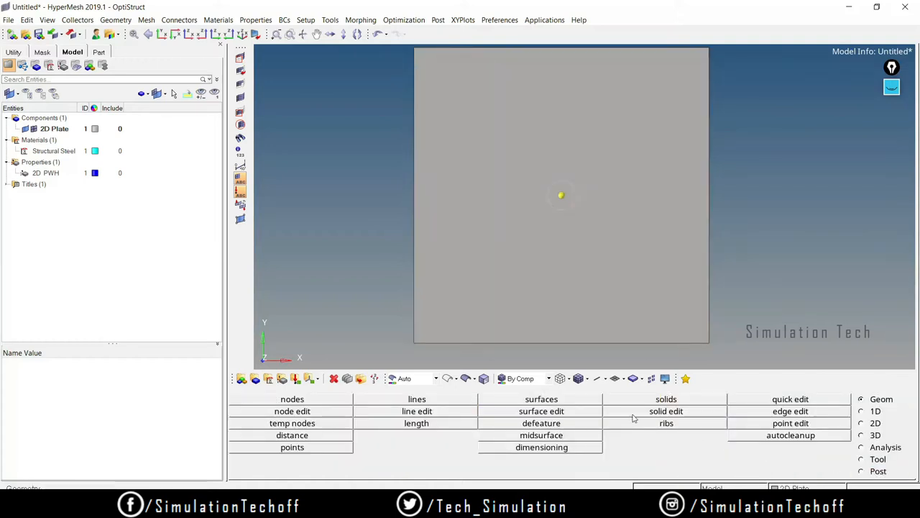
{"action": "left_click", "coordinate": [892, 87]}
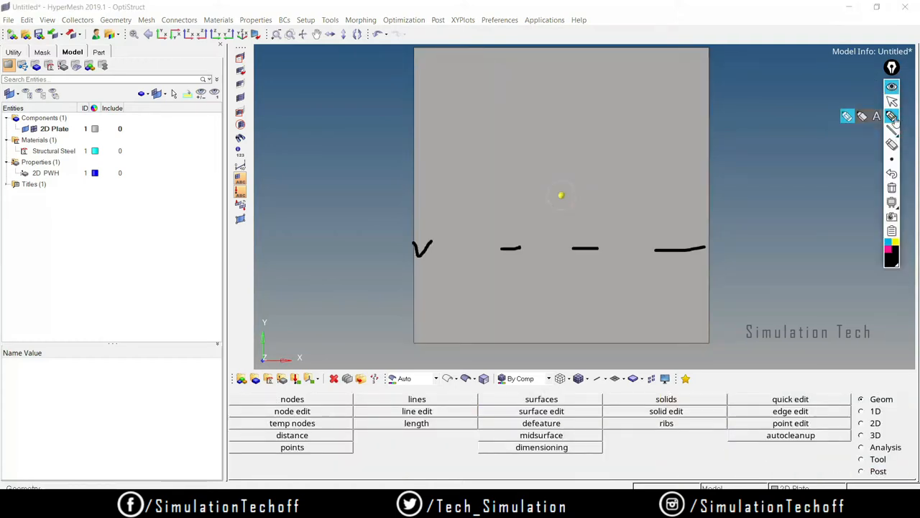
{"action": "left_click", "coordinate": [892, 204]}
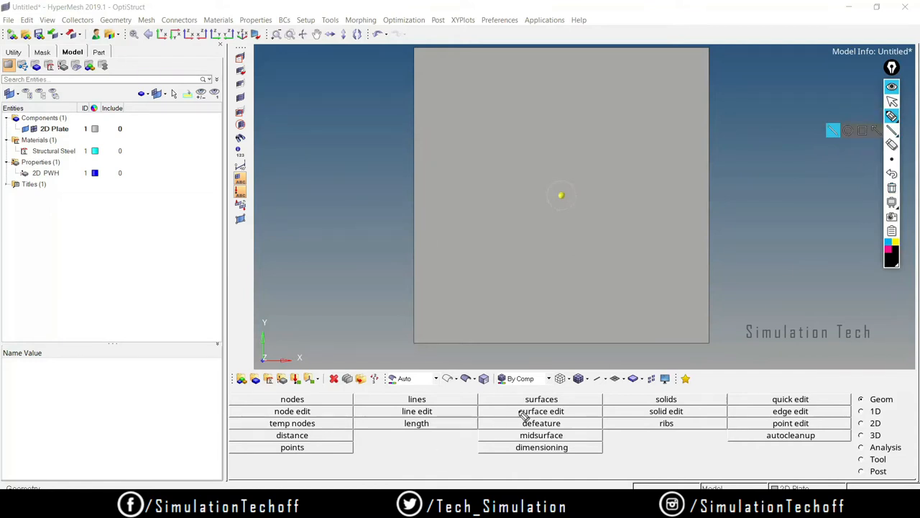
{"action": "mouse_move", "coordinate": [512, 403]}
{"action": "left_mouse_down"}
{"action": "mouse_move", "coordinate": [511, 421]}
{"action": "mouse_move", "coordinate": [575, 400]}
{"action": "mouse_move", "coordinate": [507, 413]}
{"action": "left_mouse_up"}
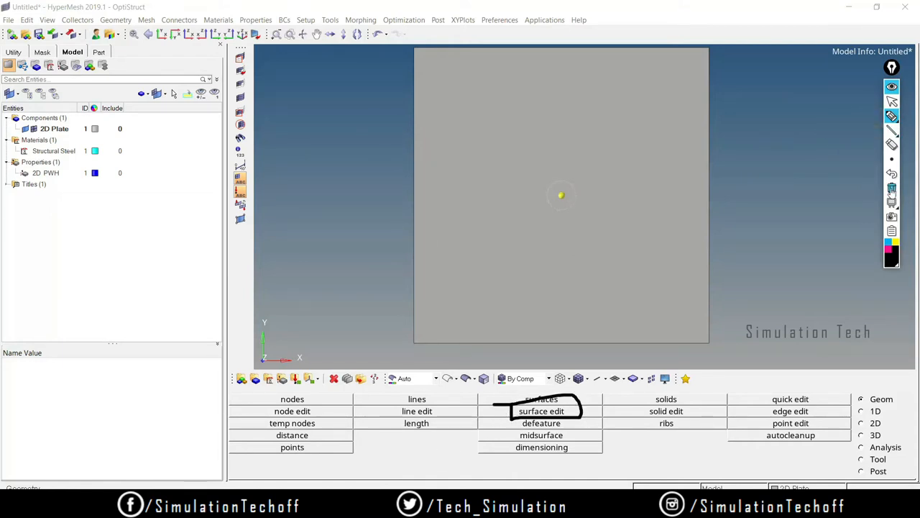
{"action": "left_click", "coordinate": [891, 188]}
{"action": "left_click", "coordinate": [892, 86]}
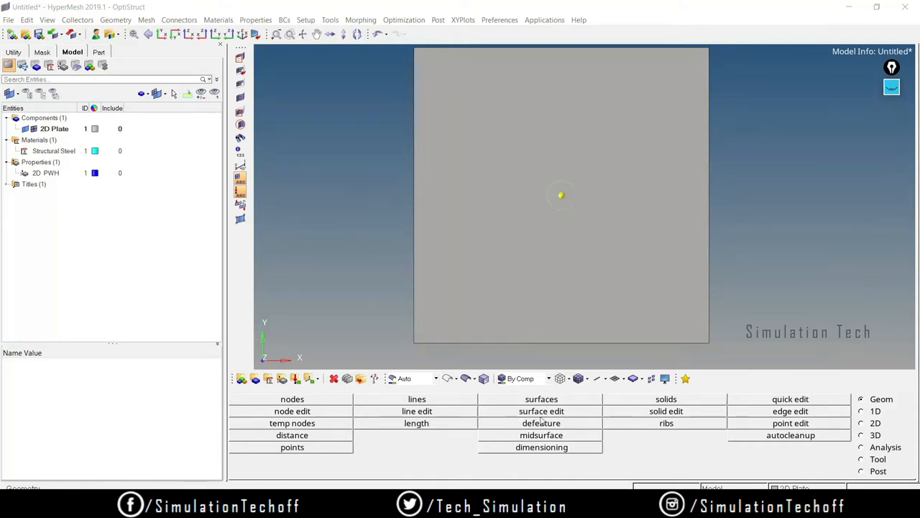
- Trim the square plate surface with the circle line, normal to the surface and across the entire surface
{"action": "left_click", "coordinate": [547, 413]}
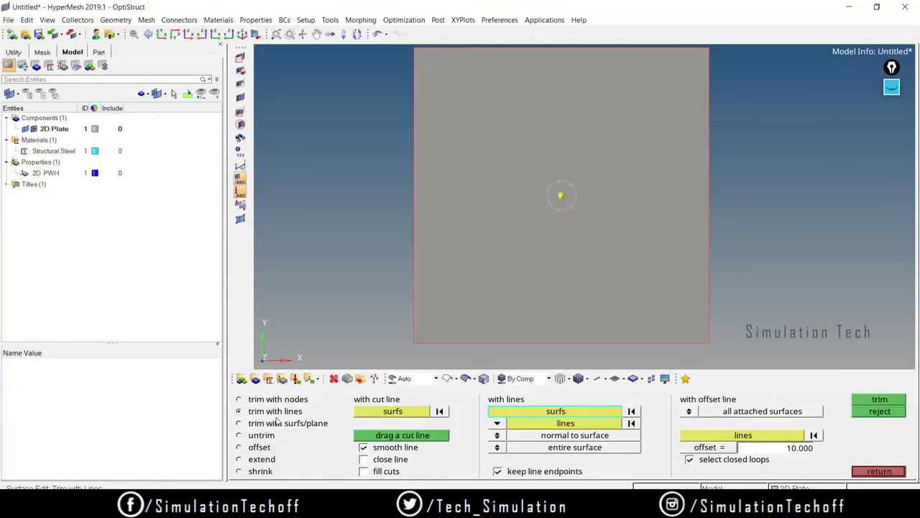
{"action": "left_click", "coordinate": [645, 251]}
{"action": "left_click", "coordinate": [594, 424]}
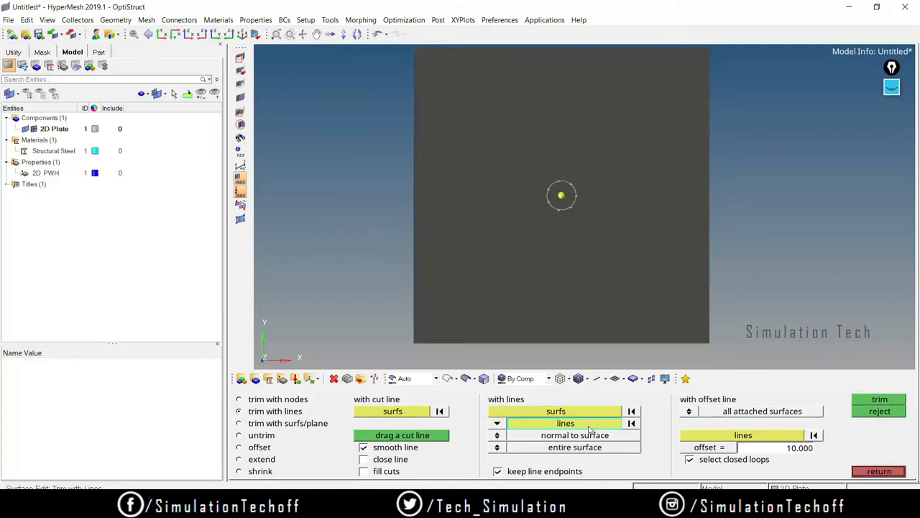
{"action": "left_click", "coordinate": [565, 208]}
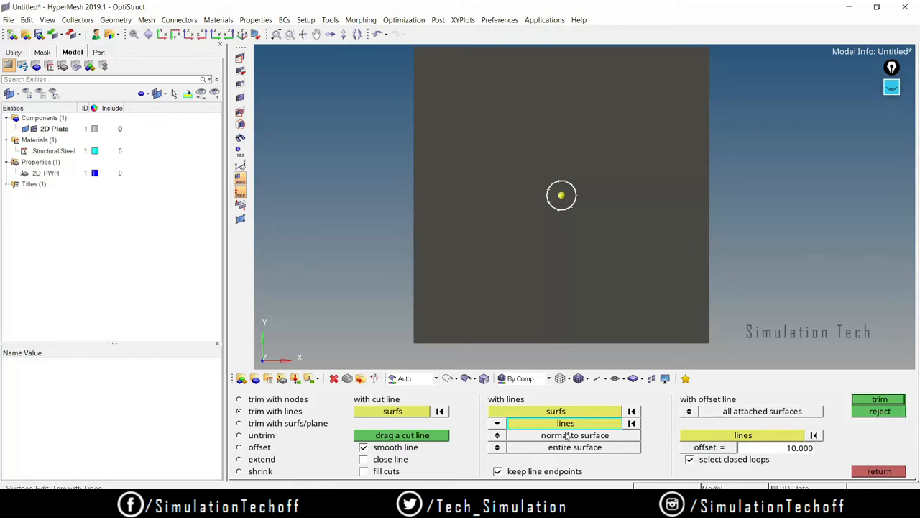
{"action": "left_click", "coordinate": [874, 401]}
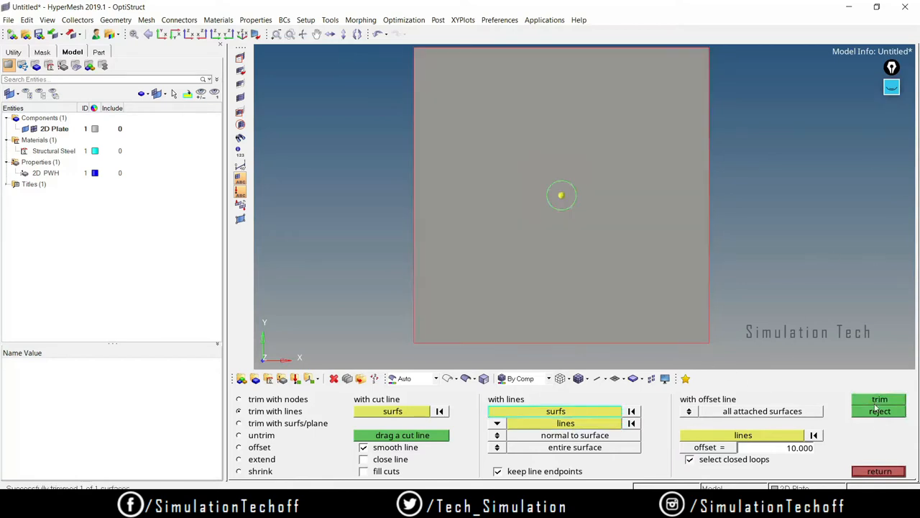
{"action": "left_click", "coordinate": [877, 473]}
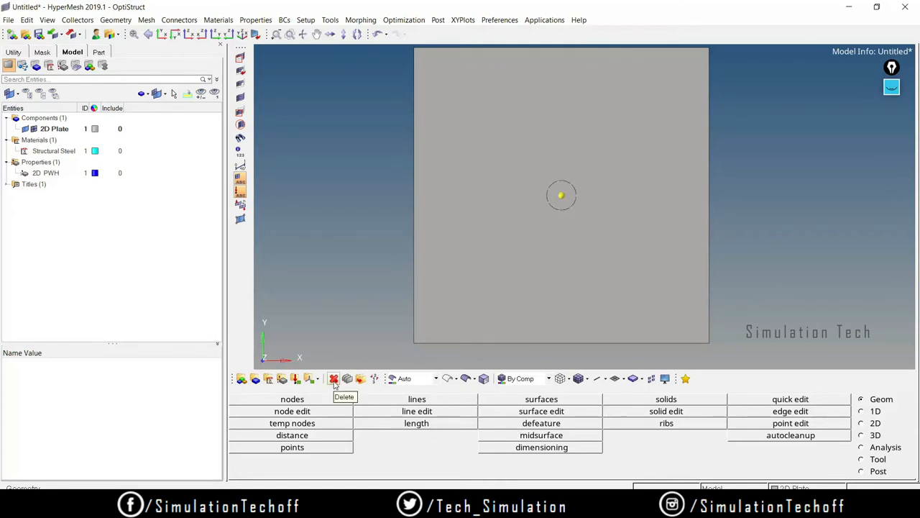
- Display the geometry in Mixed colour mode to check the edges around the circle, and return the display to Auto
{"action": "left_click", "coordinate": [435, 380]}
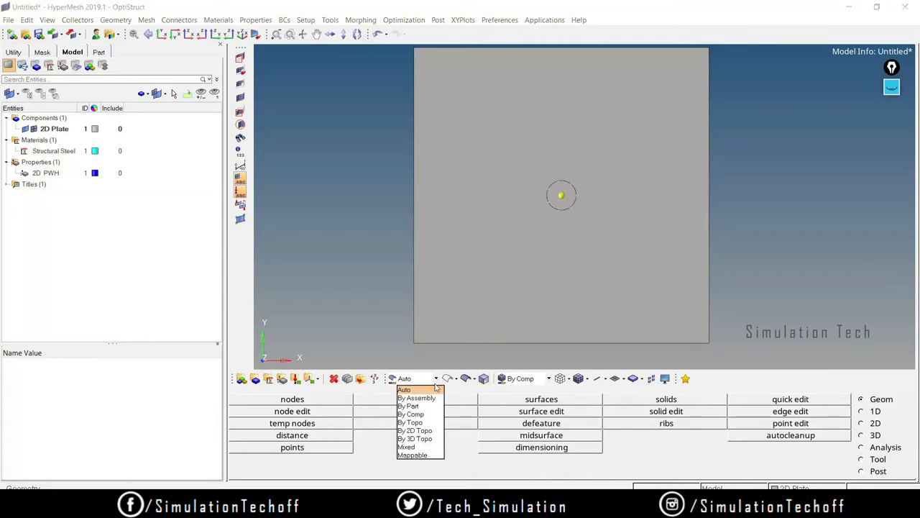
{"action": "left_click", "coordinate": [422, 448]}
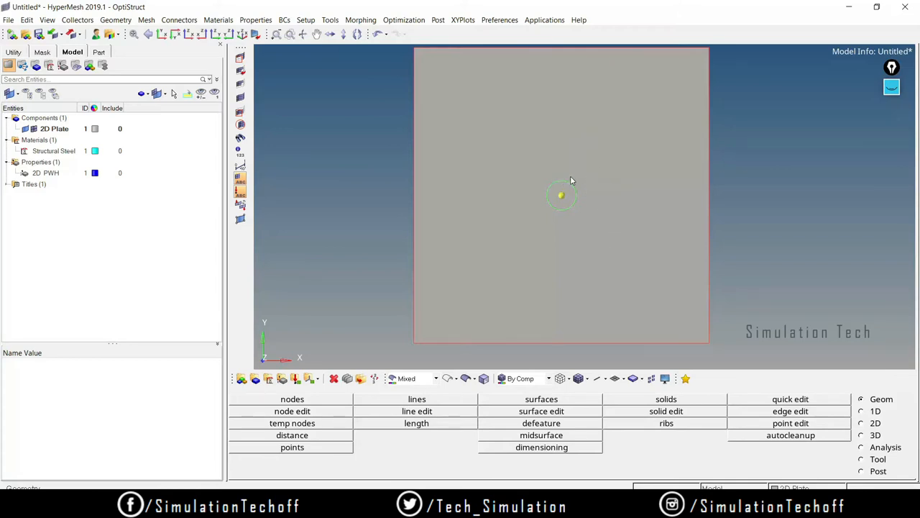
{"action": "left_click", "coordinate": [435, 379]}
{"action": "left_click", "coordinate": [407, 388]}
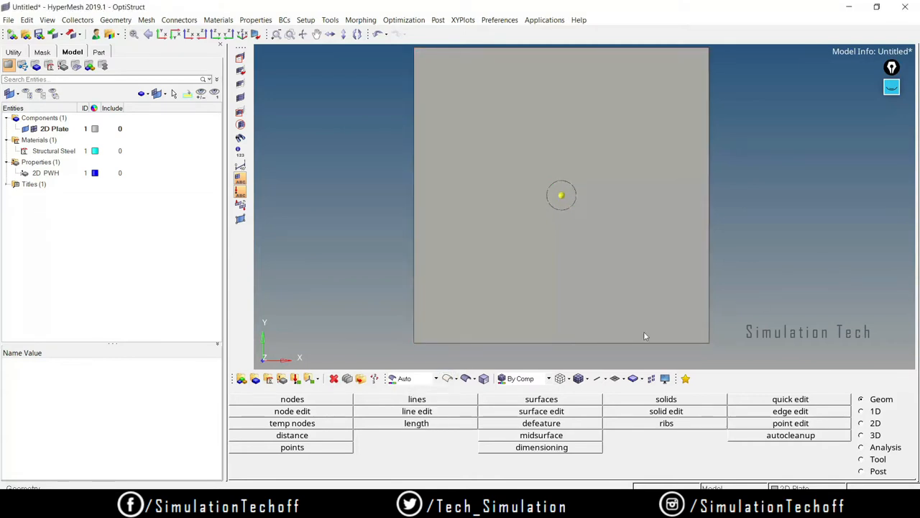
- Delete the circular surface inside the trimmed circle to open the hole in the plate
{"action": "left_click", "coordinate": [334, 379]}
{"action": "left_click", "coordinate": [257, 400]}
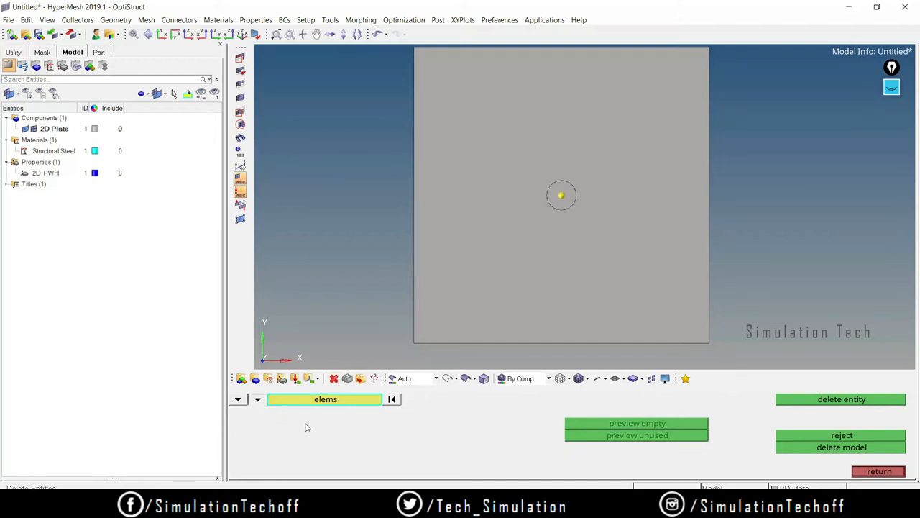
{"action": "left_click", "coordinate": [239, 400]}
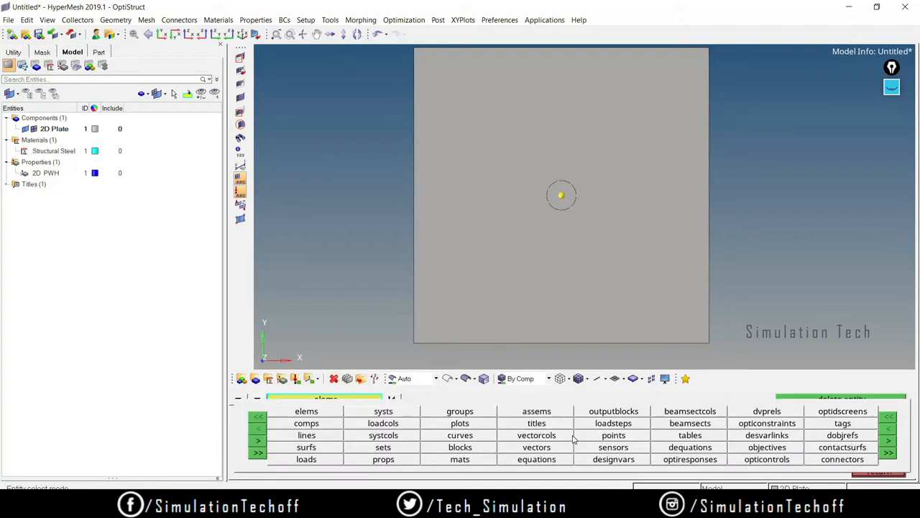
{"action": "left_click", "coordinate": [307, 448]}
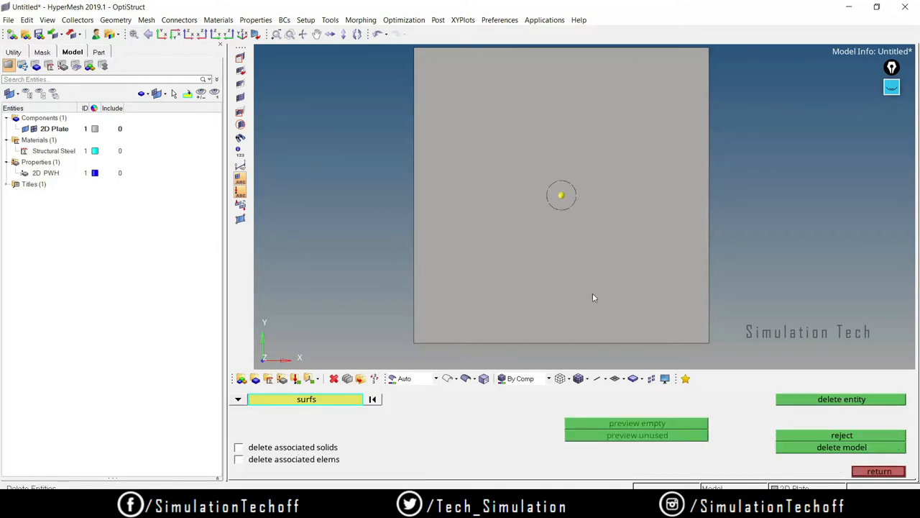
{"action": "left_click", "coordinate": [566, 198]}
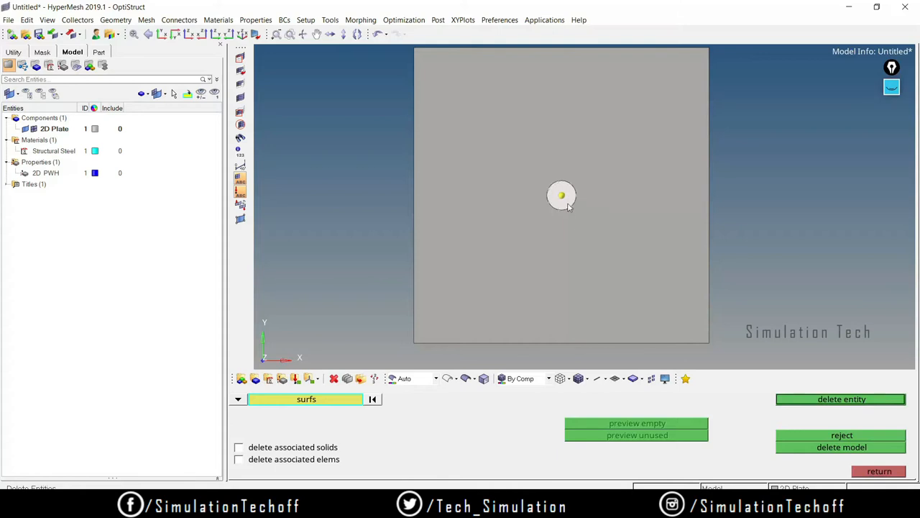
{"action": "left_click", "coordinate": [850, 404]}
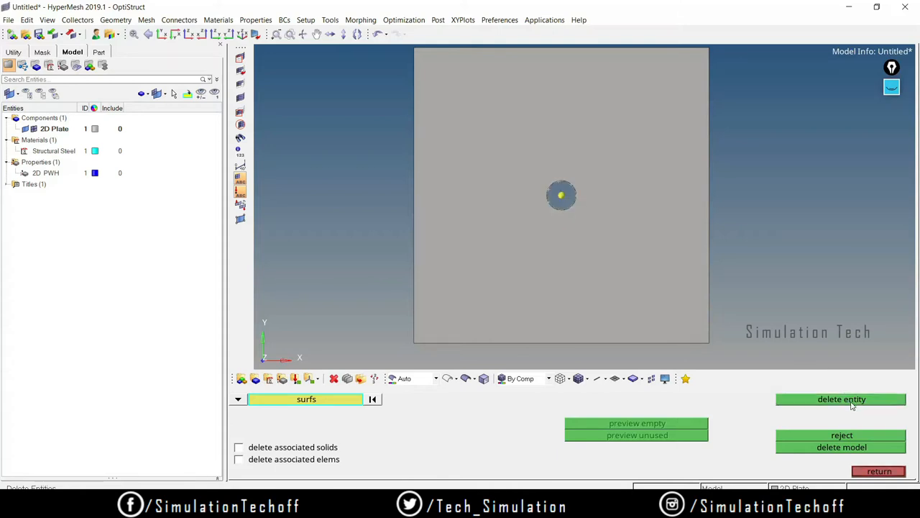
{"action": "left_click", "coordinate": [879, 471]}
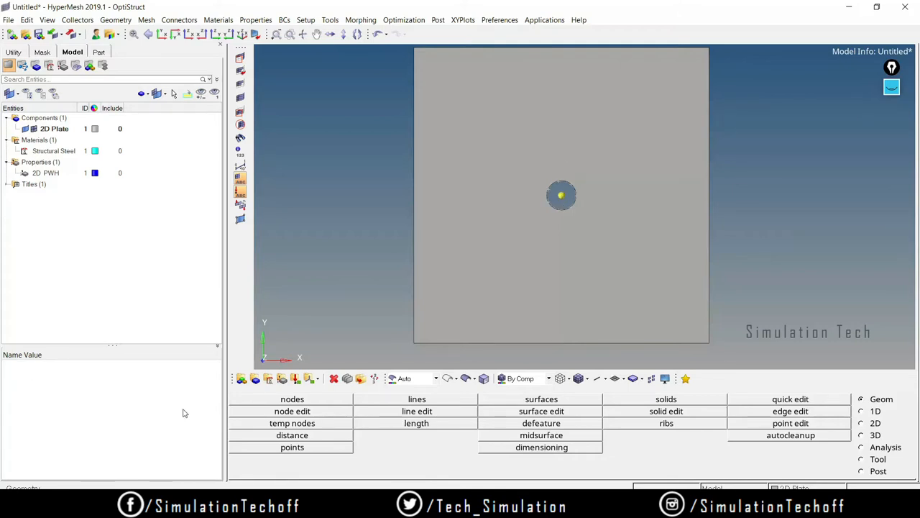
- Clear all temporary nodes from the model
{"action": "left_click", "coordinate": [292, 424]}
{"action": "left_click", "coordinate": [880, 437]}
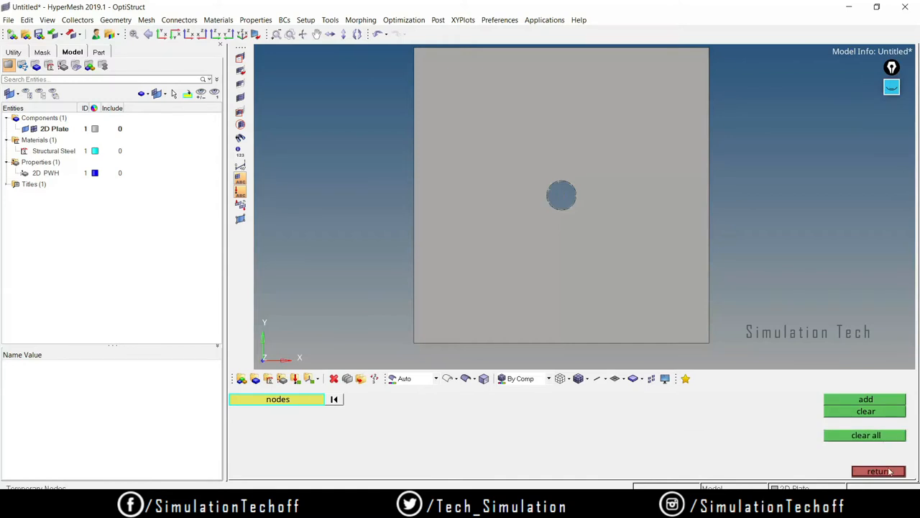
{"action": "left_click", "coordinate": [884, 473]}
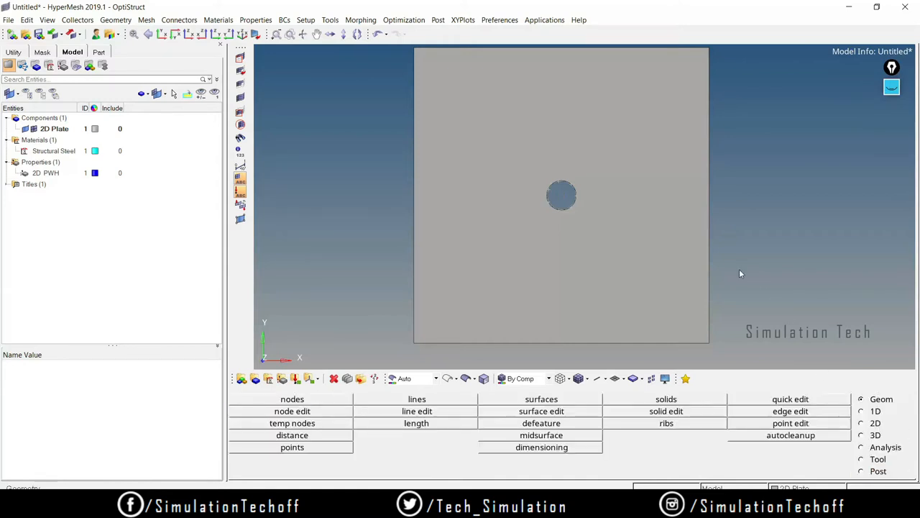
{"action": "scroll", "coordinate": [633, 233], "scroll_direction": "up", "scroll_amount": 1, "text": "ctrl"}
{"action": "scroll", "coordinate": [634, 233], "scroll_direction": "down", "scroll_amount": 3, "text": "ctrl"}
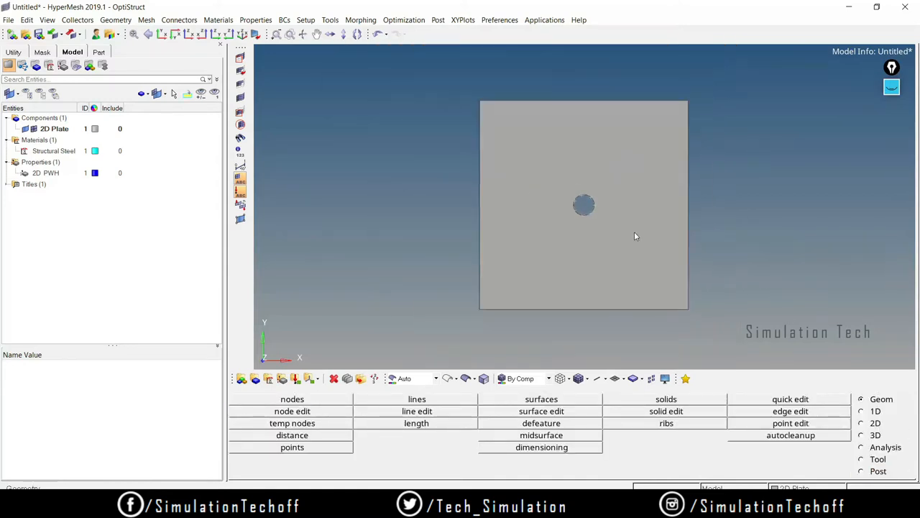
{"action": "scroll", "coordinate": [631, 214], "scroll_direction": "up", "scroll_amount": 2, "text": "ctrl"}
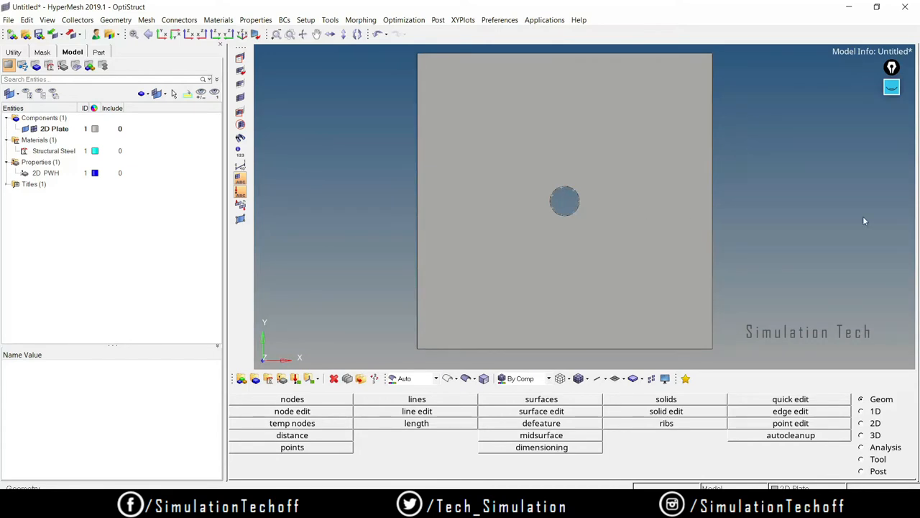
- Open the circle line options and mark the hole's centre and the radius value with an arrow and question mark using the annotation pen
{"action": "left_click", "coordinate": [442, 404]}
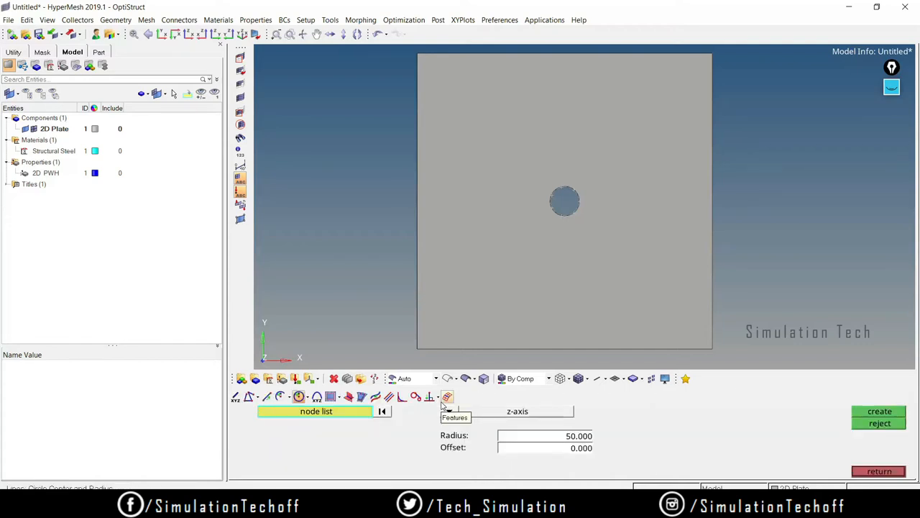
{"action": "left_click", "coordinate": [891, 87]}
{"action": "left_click", "coordinate": [891, 116]}
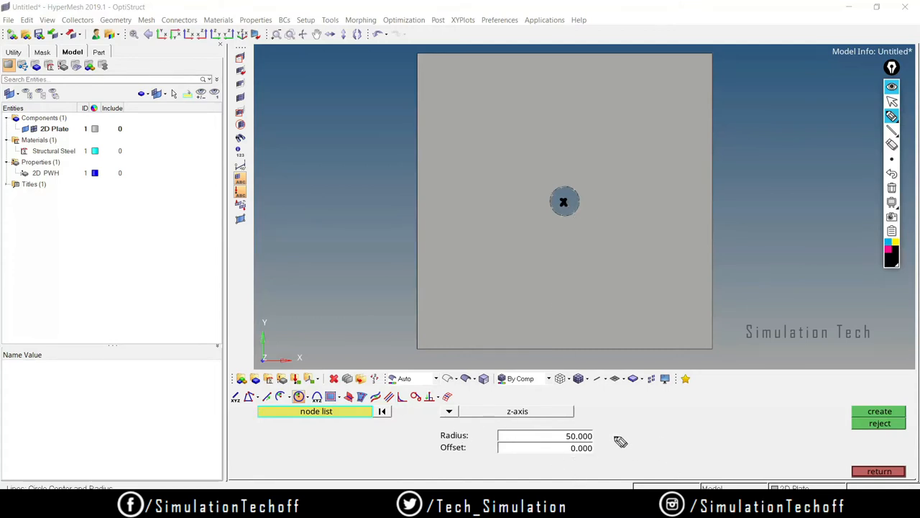
{"action": "mouse_move", "coordinate": [613, 436]}
{"action": "left_mouse_down"}
{"action": "mouse_move", "coordinate": [651, 436]}
{"action": "mouse_move", "coordinate": [699, 411]}
{"action": "mouse_move", "coordinate": [698, 436]}
{"action": "left_mouse_up"}
{"action": "left_click", "coordinate": [699, 444]}
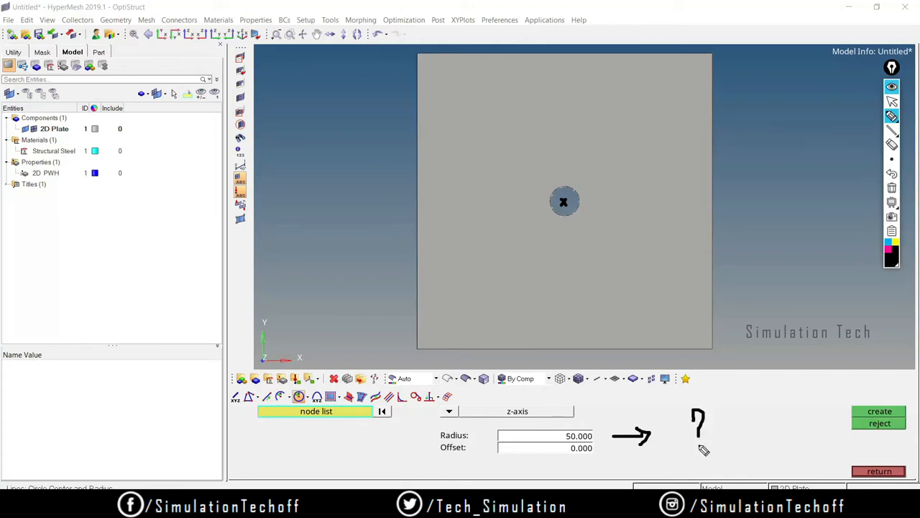
{"action": "left_click", "coordinate": [892, 87]}
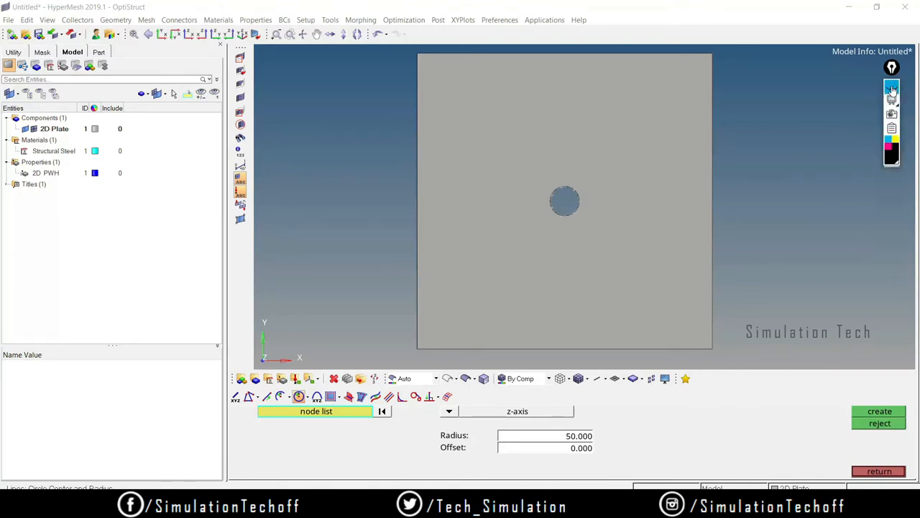
{"action": "left_click", "coordinate": [892, 87]}
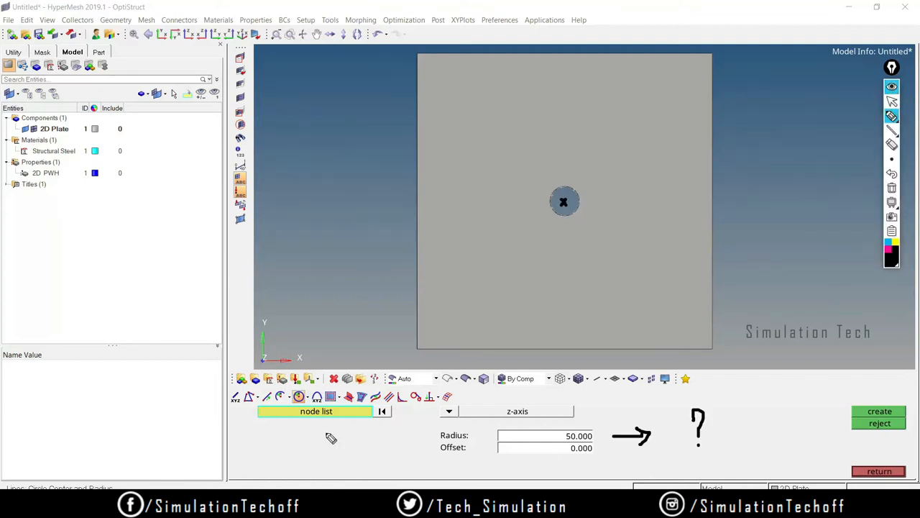
{"action": "left_click", "coordinate": [892, 87]}
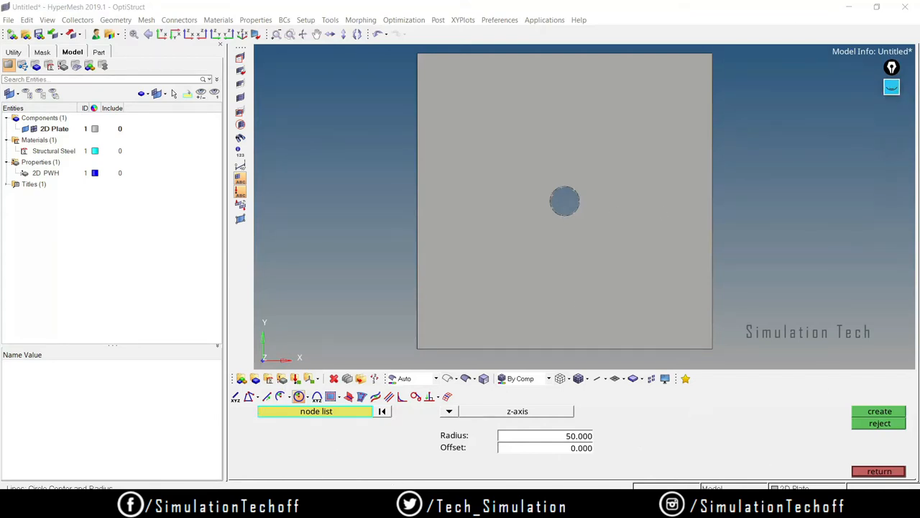
{"action": "left_click", "coordinate": [267, 439]}
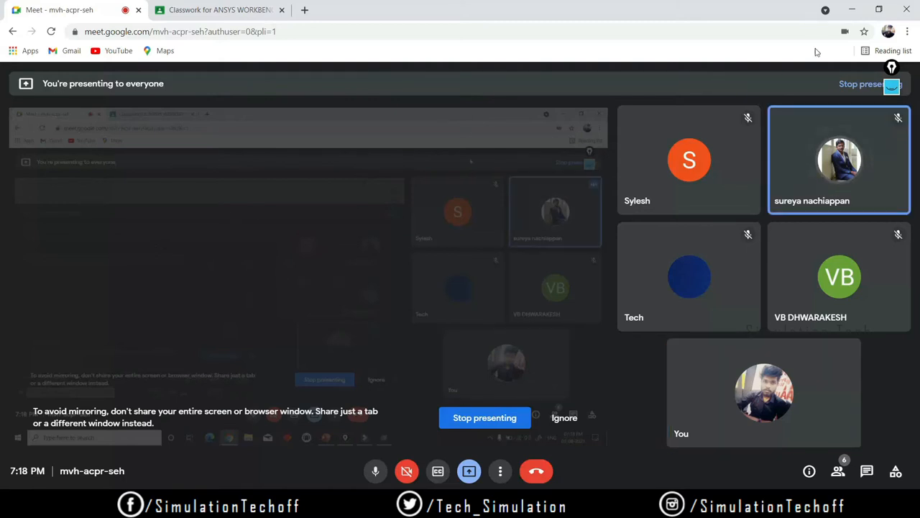
{"action": "left_click", "coordinate": [857, 8]}
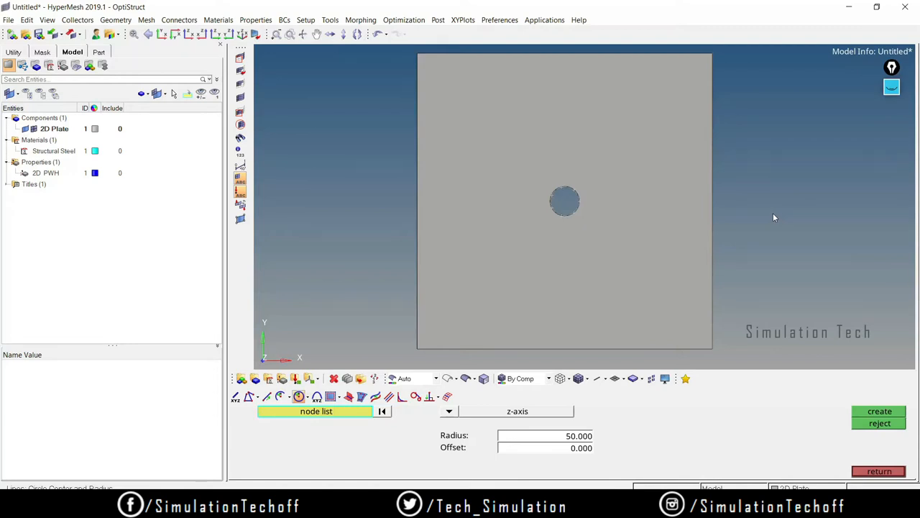
- Write the note "1.5 to 2 times" across the plate with the annotation pen and clear all markings
{"action": "left_click", "coordinate": [891, 87]}
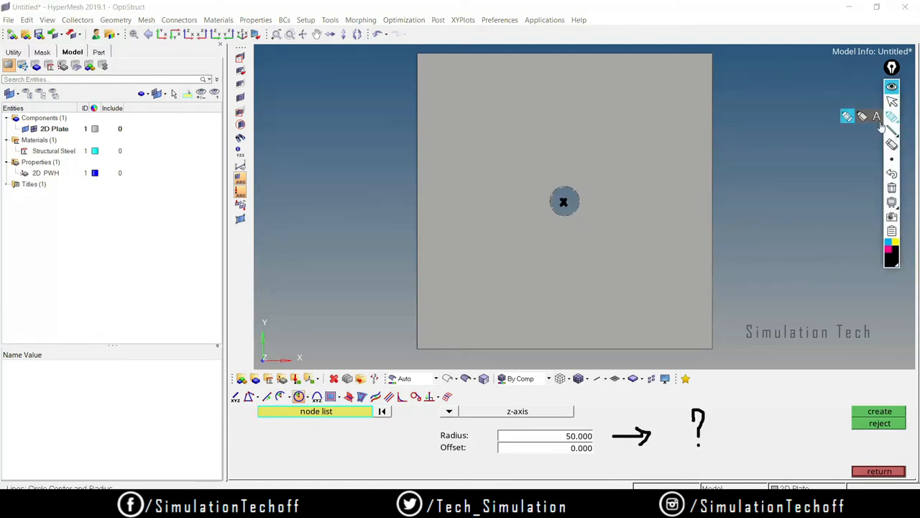
{"action": "mouse_move", "coordinate": [315, 153]}
{"action": "left_mouse_down"}
{"action": "mouse_move", "coordinate": [321, 168]}
{"action": "mouse_move", "coordinate": [348, 153]}
{"action": "mouse_move", "coordinate": [338, 171]}
{"action": "left_mouse_up"}
{"action": "left_click_drag", "start_coordinate": [384, 140], "coordinate": [383, 153]}
{"action": "left_click_drag", "start_coordinate": [379, 148], "coordinate": [440, 136]}
{"action": "mouse_move", "coordinate": [476, 106]}
{"action": "left_mouse_down"}
{"action": "mouse_move", "coordinate": [480, 126]}
{"action": "mouse_move", "coordinate": [591, 77]}
{"action": "left_mouse_up"}
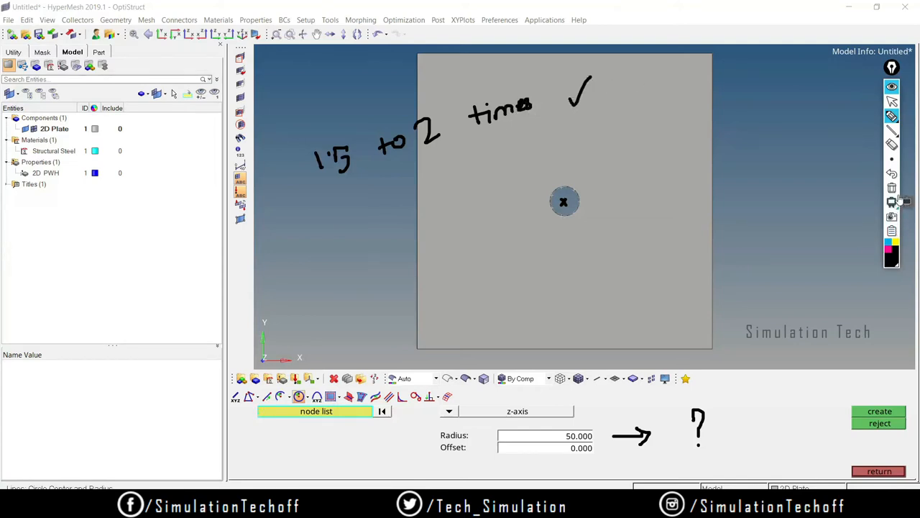
{"action": "left_click", "coordinate": [893, 202]}
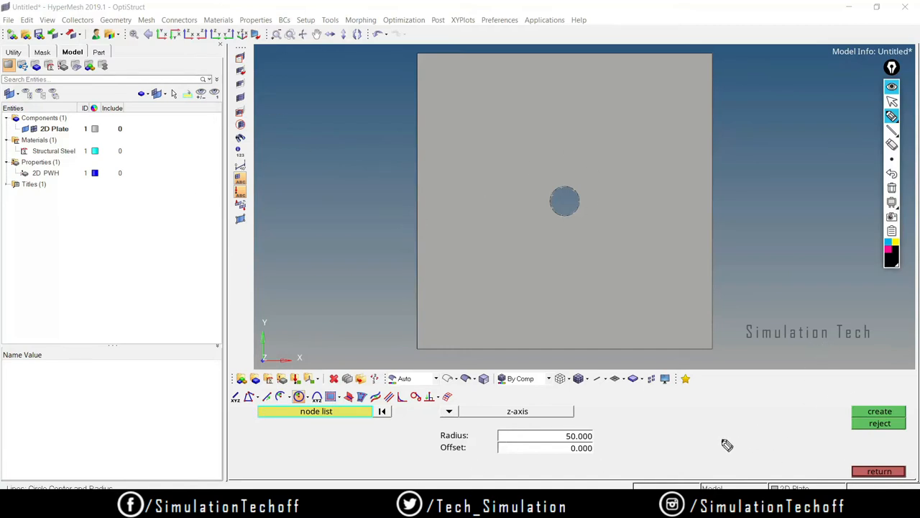
- Sketch a ring around the hole and write 100 beside the radius value with the annotation pen, clear the markings and leave annotation mode
{"action": "mouse_move", "coordinate": [722, 440]}
{"action": "left_mouse_down"}
{"action": "mouse_move", "coordinate": [776, 422]}
{"action": "mouse_move", "coordinate": [709, 452]}
{"action": "mouse_move", "coordinate": [706, 432]}
{"action": "left_mouse_up"}
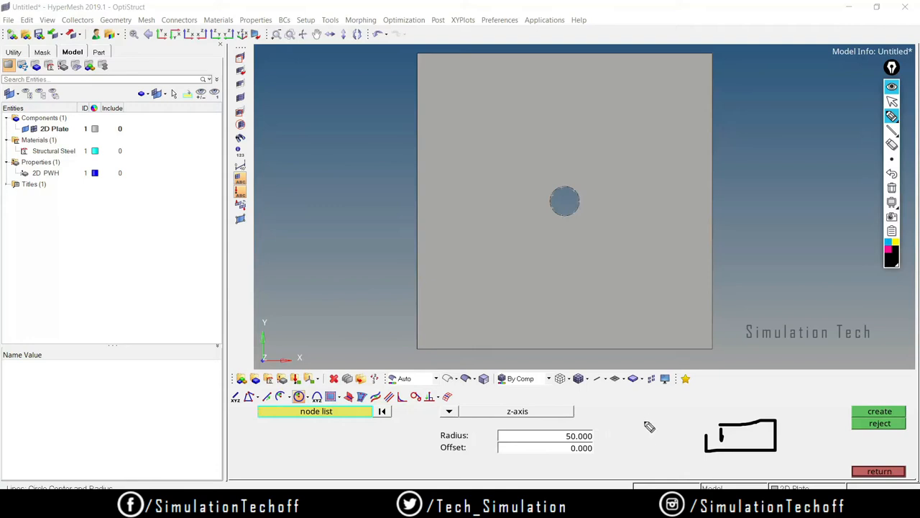
{"action": "mouse_move", "coordinate": [648, 421]}
{"action": "left_mouse_down"}
{"action": "mouse_move", "coordinate": [648, 435]}
{"action": "mouse_move", "coordinate": [738, 387]}
{"action": "left_mouse_up"}
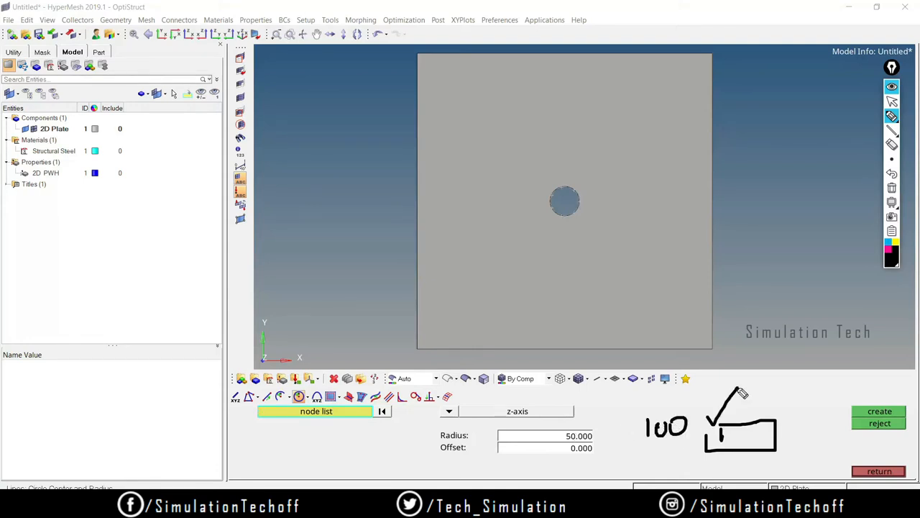
{"action": "mouse_move", "coordinate": [544, 171]}
{"action": "left_mouse_down"}
{"action": "mouse_move", "coordinate": [532, 200]}
{"action": "mouse_move", "coordinate": [540, 234]}
{"action": "mouse_move", "coordinate": [571, 242]}
{"action": "left_mouse_up"}
{"action": "mouse_move", "coordinate": [555, 168]}
{"action": "left_mouse_down"}
{"action": "mouse_move", "coordinate": [604, 189]}
{"action": "mouse_move", "coordinate": [597, 236]}
{"action": "mouse_move", "coordinate": [552, 245]}
{"action": "left_mouse_up"}
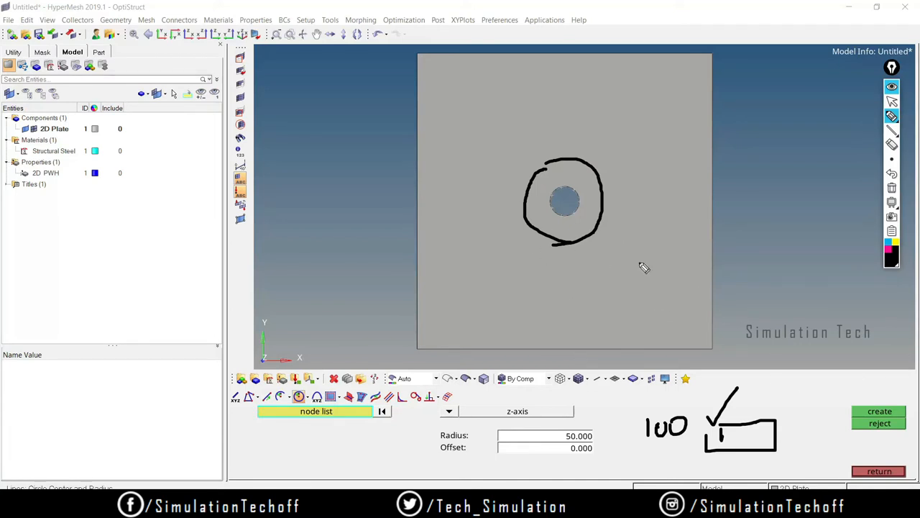
{"action": "mouse_move", "coordinate": [586, 159]}
{"action": "left_mouse_down"}
{"action": "mouse_move", "coordinate": [601, 145]}
{"action": "mouse_move", "coordinate": [668, 144]}
{"action": "left_mouse_up"}
{"action": "left_click_drag", "start_coordinate": [576, 174], "coordinate": [577, 181]}
{"action": "left_click_drag", "start_coordinate": [656, 194], "coordinate": [670, 207]}
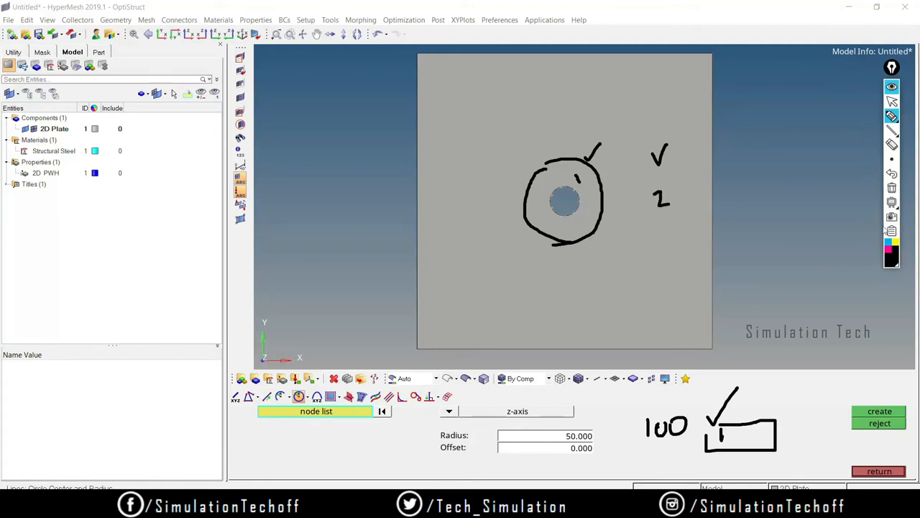
{"action": "left_click", "coordinate": [891, 190]}
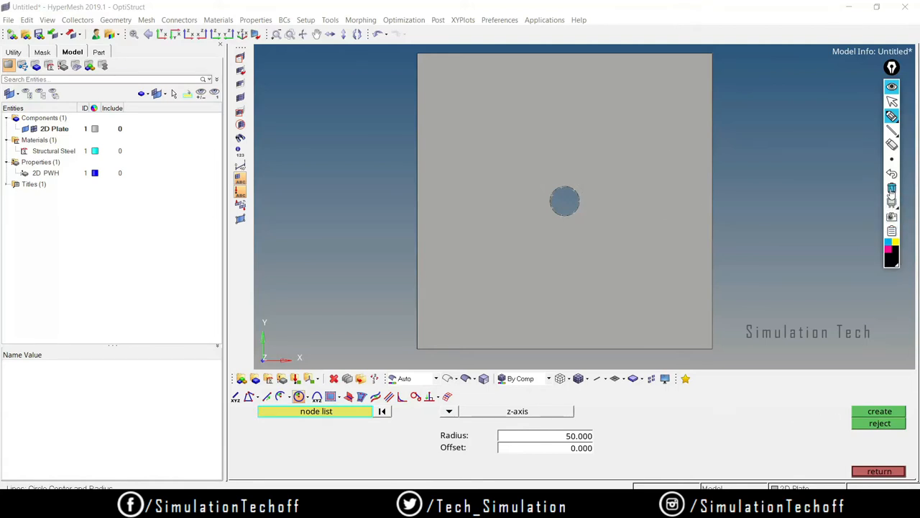
{"action": "left_click", "coordinate": [891, 86]}
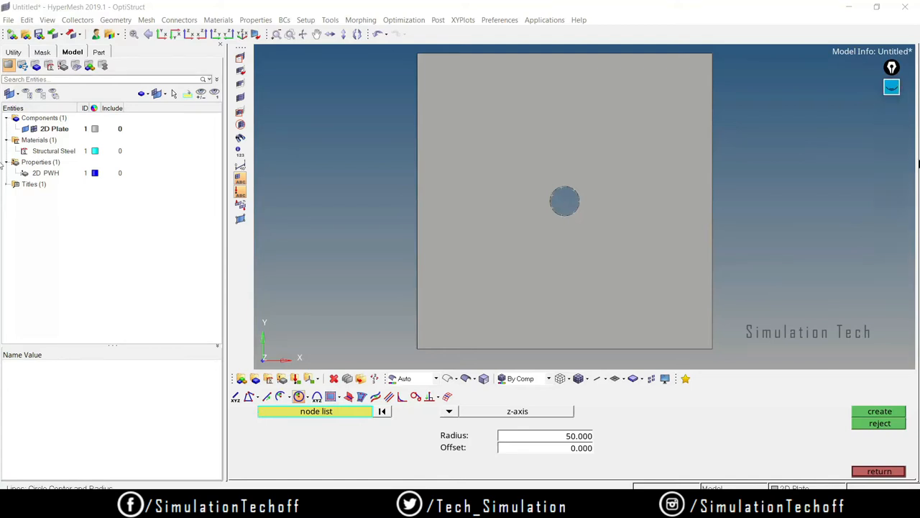
- Leave the circle line options, outline the quick edit command with the annotation pen, clear the marking and leave annotation mode
{"action": "left_click", "coordinate": [886, 472]}
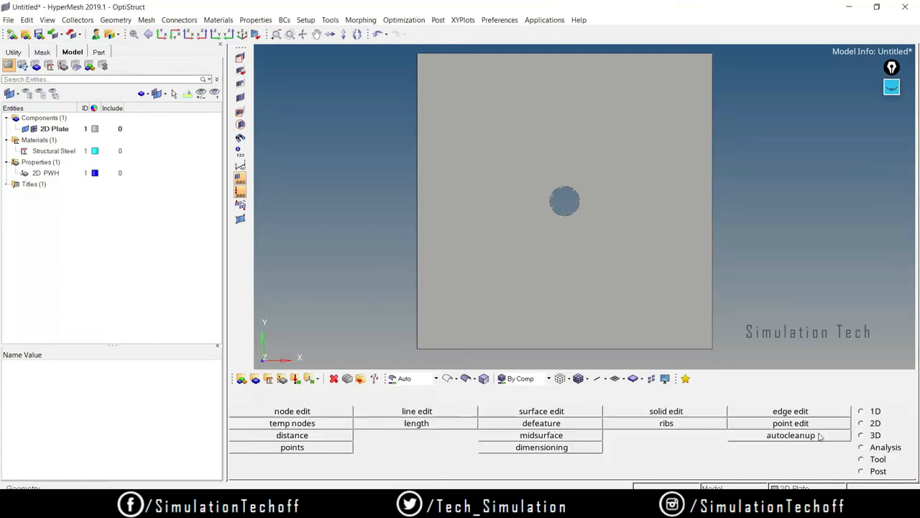
{"action": "left_click", "coordinate": [891, 86]}
{"action": "left_click", "coordinate": [892, 117]}
{"action": "mouse_move", "coordinate": [758, 387]}
{"action": "left_mouse_down"}
{"action": "mouse_move", "coordinate": [760, 413]}
{"action": "mouse_move", "coordinate": [827, 417]}
{"action": "mouse_move", "coordinate": [741, 374]}
{"action": "left_mouse_up"}
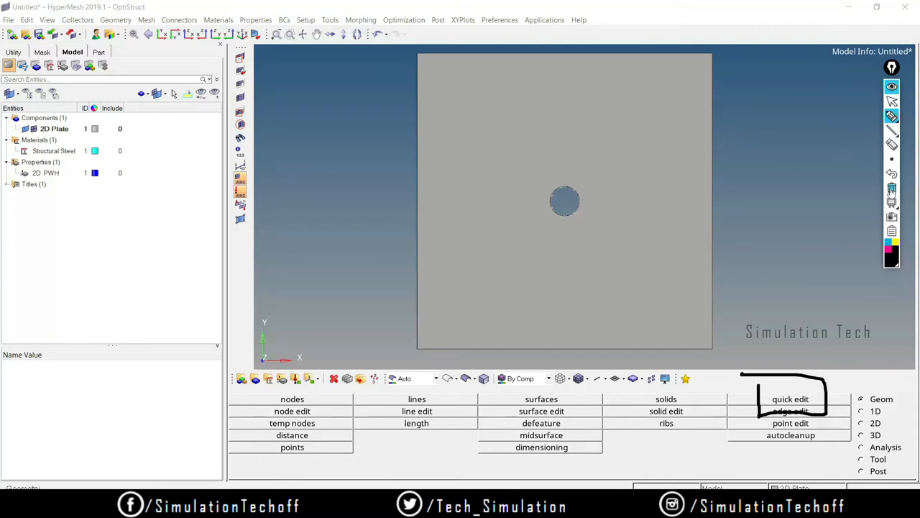
{"action": "left_click", "coordinate": [892, 188]}
{"action": "left_click", "coordinate": [889, 87]}
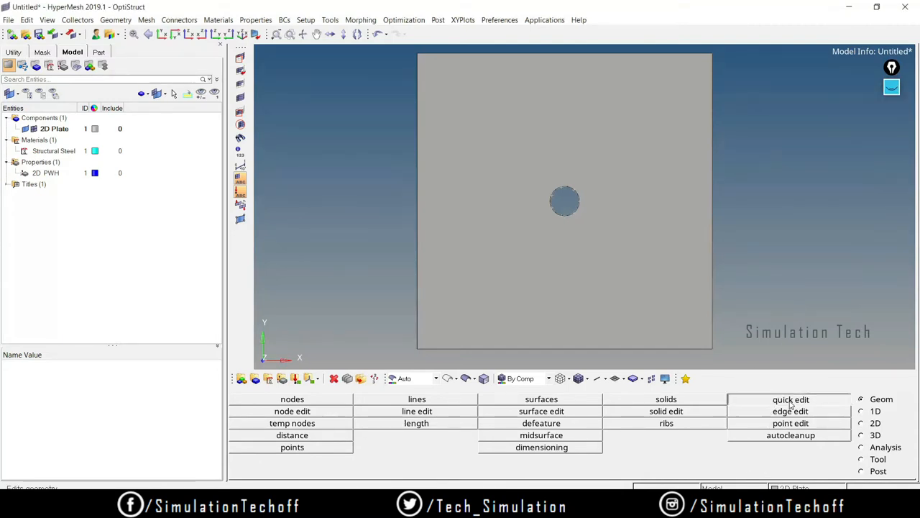
- Open the quick edit options, frame the washer split label with an annotation rectangle and clear it
{"action": "left_click", "coordinate": [791, 400]}
{"action": "left_click", "coordinate": [892, 87]}
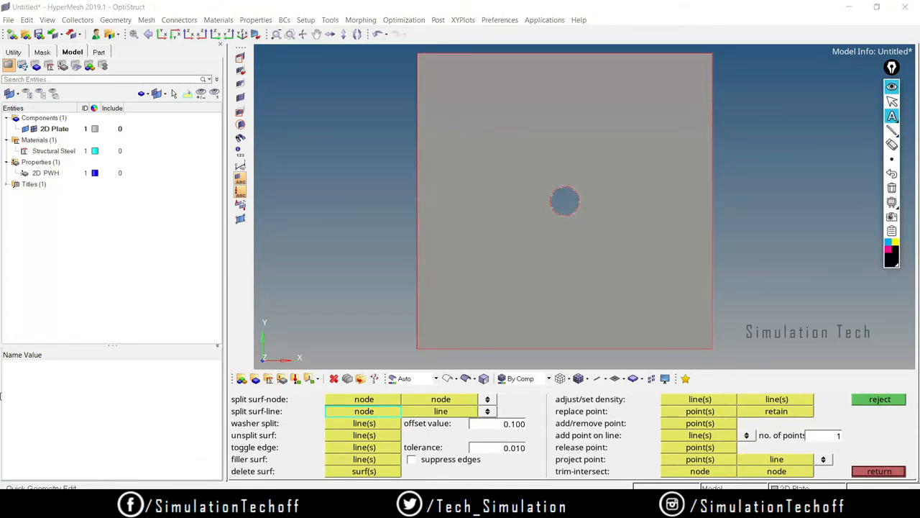
{"action": "mouse_move", "coordinate": [892, 130]}
{"action": "left_click", "coordinate": [862, 130]}
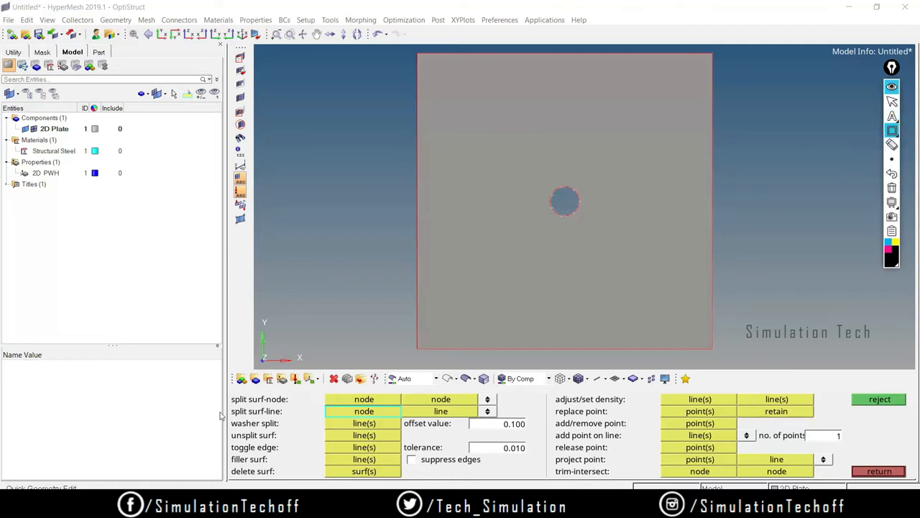
{"action": "left_click_drag", "start_coordinate": [218, 412], "coordinate": [312, 439]}
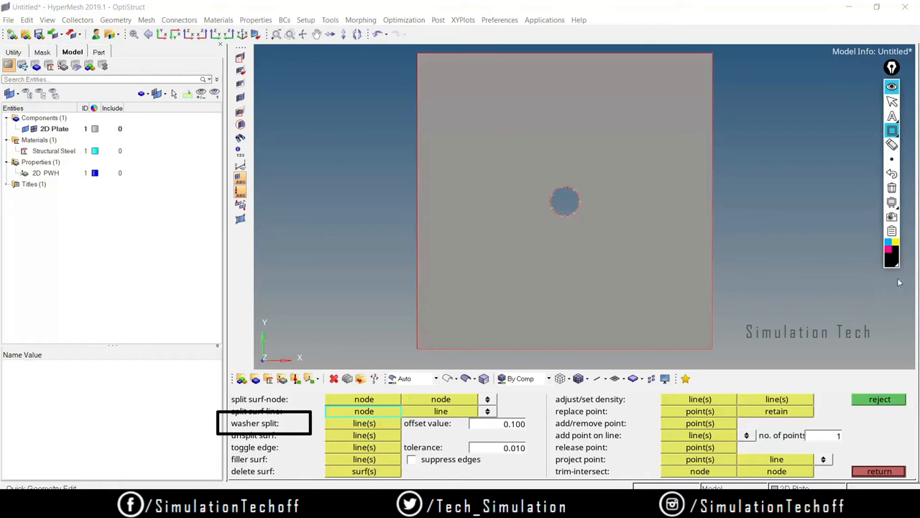
{"action": "left_click", "coordinate": [892, 188]}
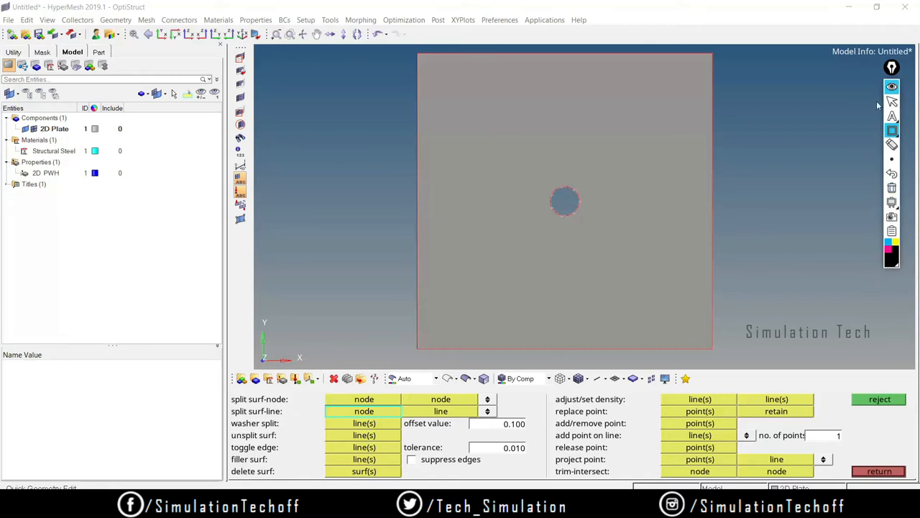
- Mark the hole's centre and draw three small circles near the plate's upper edge with the annotation pen, and clear all markings
{"action": "left_click", "coordinate": [891, 116]}
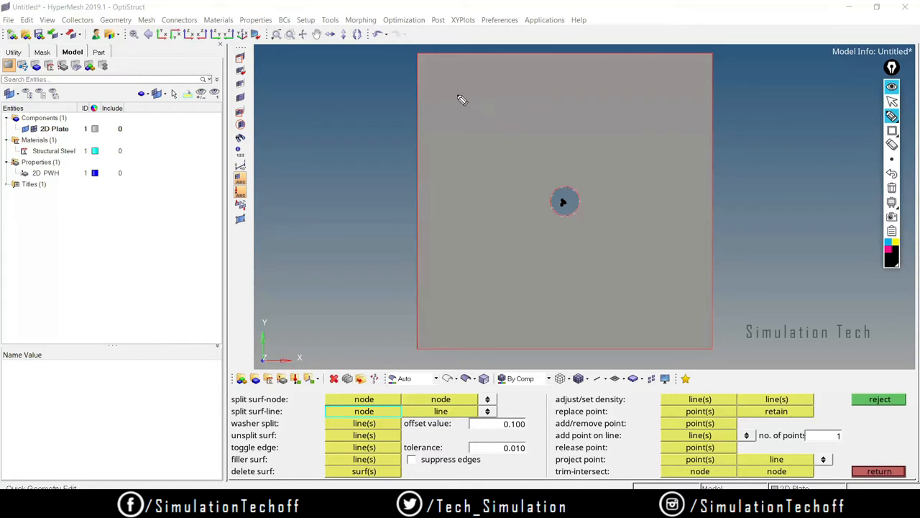
{"action": "left_click_drag", "start_coordinate": [463, 99], "coordinate": [465, 92]}
{"action": "mouse_move", "coordinate": [594, 101]}
{"action": "left_mouse_down"}
{"action": "mouse_move", "coordinate": [602, 111]}
{"action": "mouse_move", "coordinate": [606, 89]}
{"action": "left_mouse_up"}
{"action": "left_click_drag", "start_coordinate": [661, 86], "coordinate": [674, 80]}
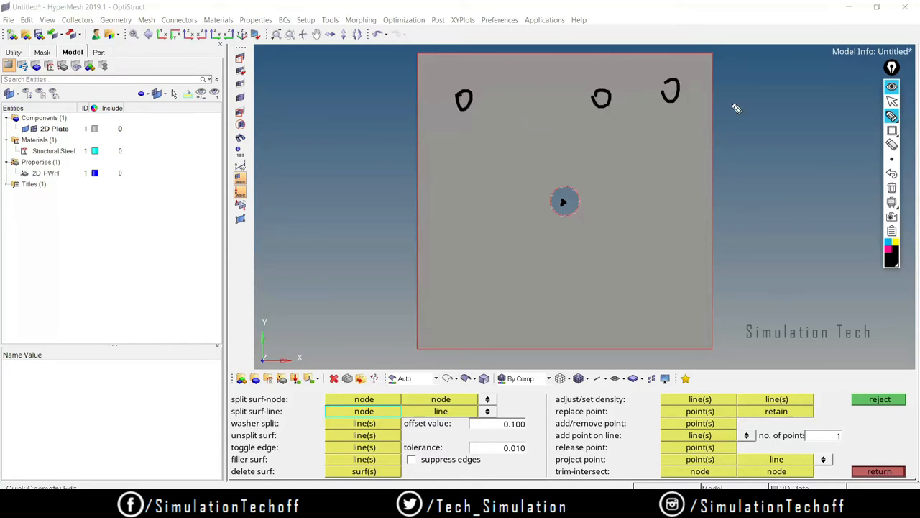
{"action": "left_click", "coordinate": [891, 189]}
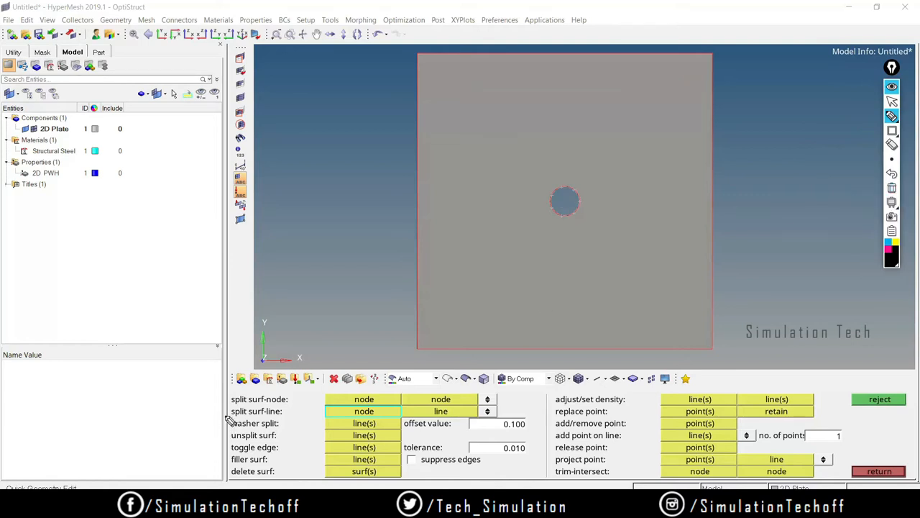
- Outline the washer split label with the annotation pen, clear the marking and switch back to the pointer
{"action": "mouse_move", "coordinate": [226, 416]}
{"action": "left_mouse_down"}
{"action": "mouse_move", "coordinate": [233, 450]}
{"action": "mouse_move", "coordinate": [289, 416]}
{"action": "mouse_move", "coordinate": [215, 413]}
{"action": "left_mouse_up"}
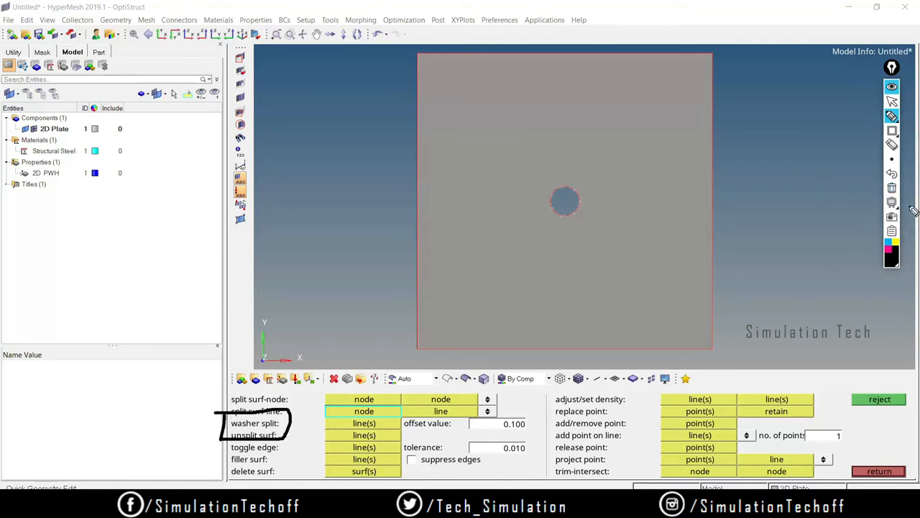
{"action": "left_click", "coordinate": [891, 188]}
{"action": "left_click", "coordinate": [892, 102]}
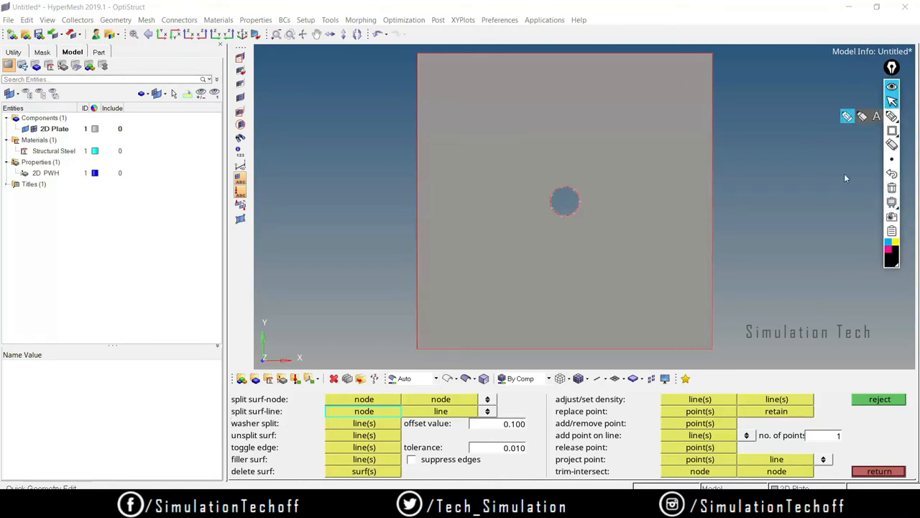
- Apply a washer split to the hole's edge with an offset value of 50
{"action": "left_click", "coordinate": [374, 424]}
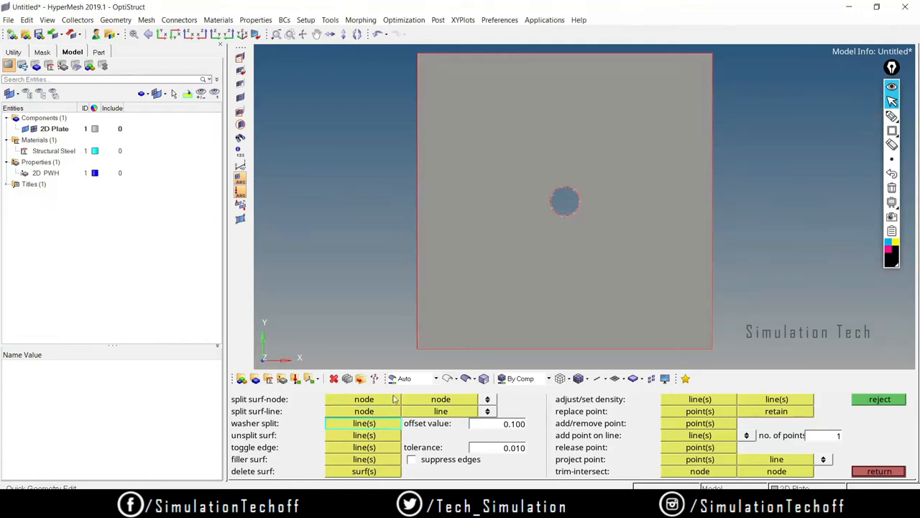
{"action": "left_click", "coordinate": [568, 217]}
{"action": "left_click", "coordinate": [511, 425]}
{"action": "type", "text": "5"}
{"action": "scroll", "coordinate": [561, 220], "scroll_direction": "up", "scroll_amount": 5}
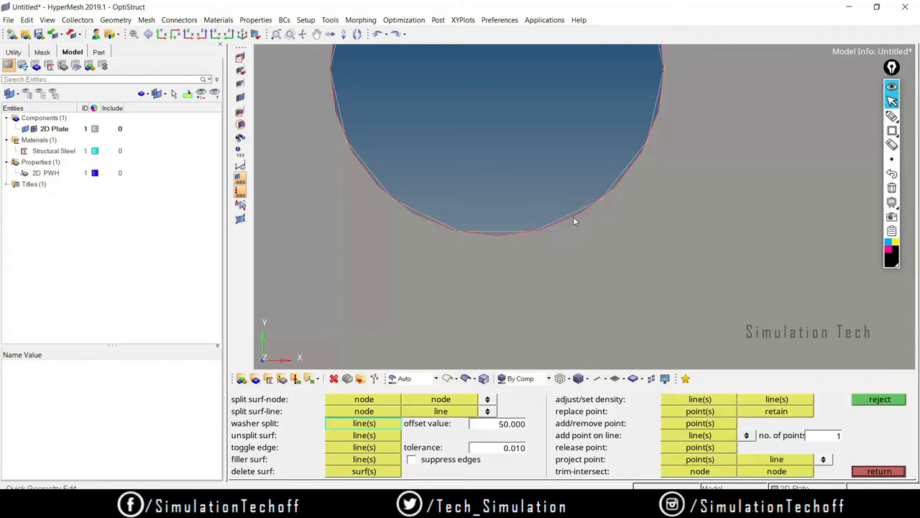
{"action": "left_click", "coordinate": [573, 218]}
{"action": "scroll", "coordinate": [598, 243], "scroll_direction": "down", "scroll_amount": 6}
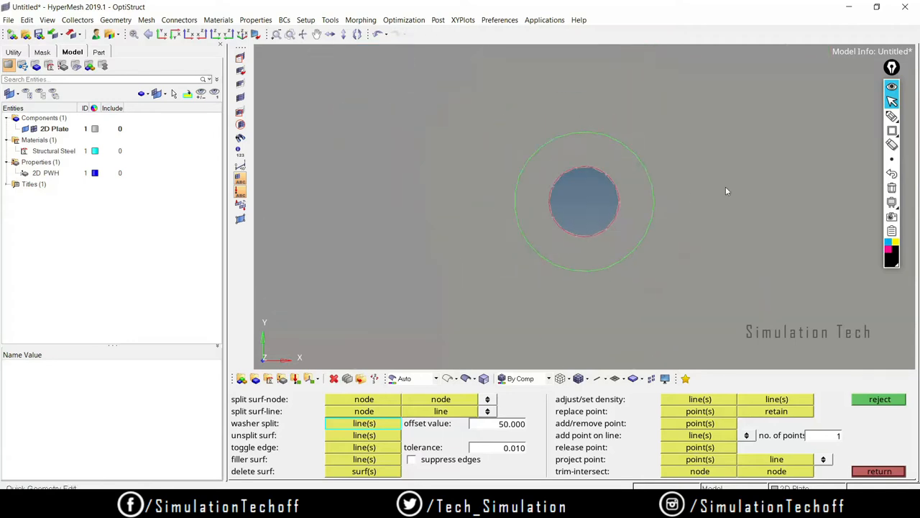
{"action": "scroll", "coordinate": [755, 219], "scroll_direction": "up", "scroll_amount": 1}
{"action": "right_click_drag", "start_coordinate": [766, 239], "coordinate": [672, 276], "text": "ctrl"}
{"action": "scroll", "coordinate": [612, 297], "scroll_direction": "down", "scroll_amount": 2}
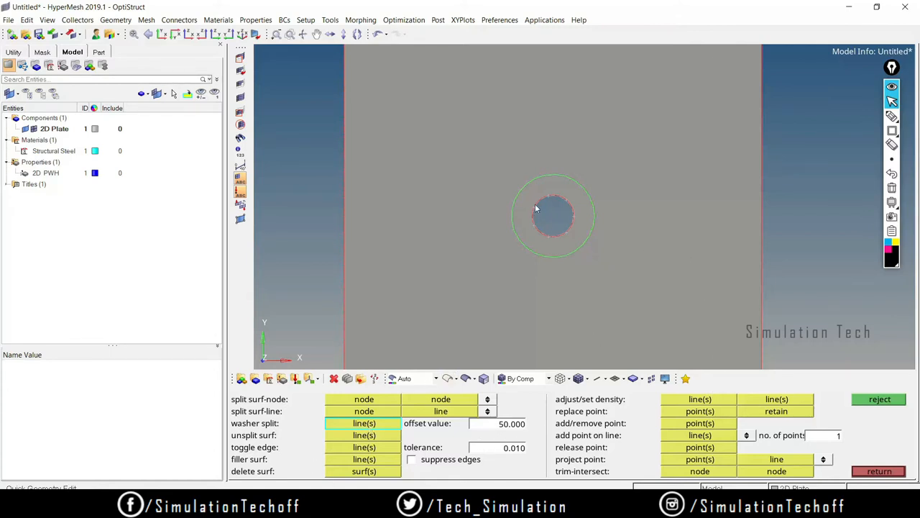
{"action": "scroll", "coordinate": [571, 260], "scroll_direction": "up", "scroll_amount": 1}
{"action": "scroll", "coordinate": [575, 251], "scroll_direction": "down", "scroll_amount": 1}
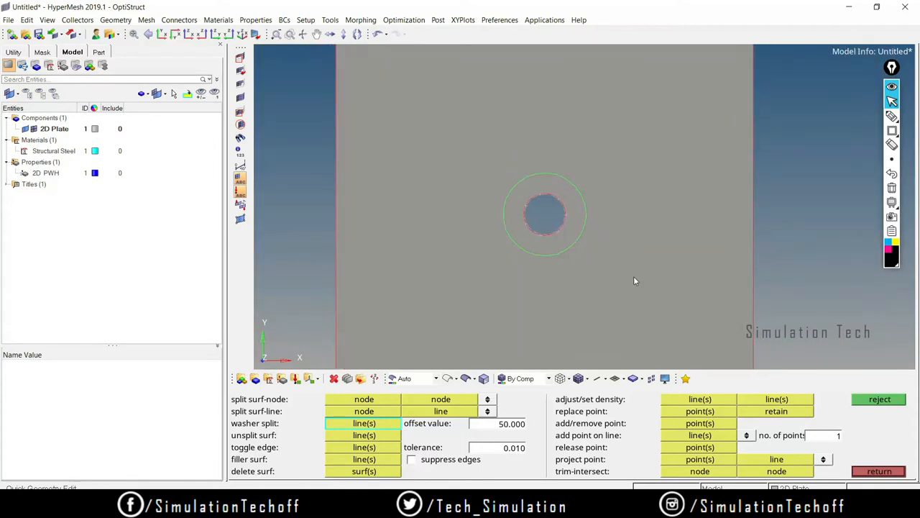
- Annotate the washer circle with a check mark, radial arrows and the note "100 mm", and clear all markings
{"action": "left_click", "coordinate": [892, 116]}
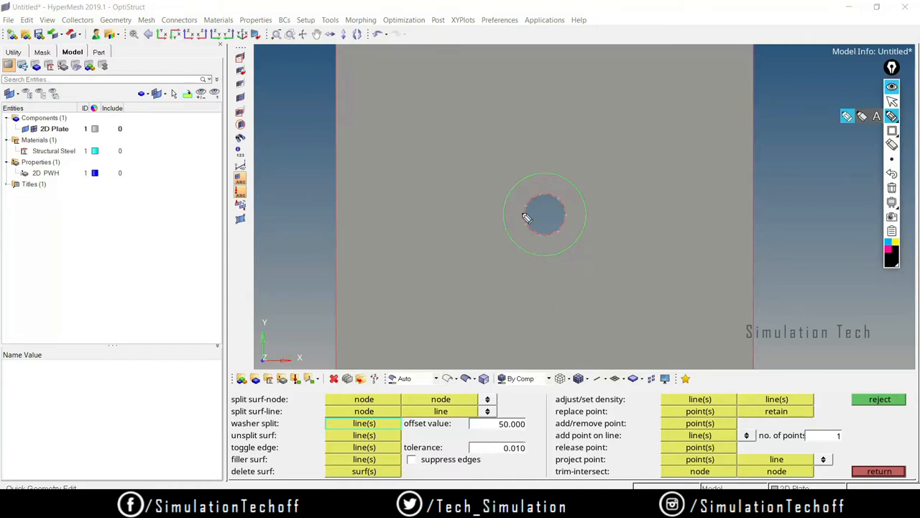
{"action": "mouse_move", "coordinate": [586, 180]}
{"action": "left_mouse_down"}
{"action": "mouse_move", "coordinate": [594, 188]}
{"action": "mouse_move", "coordinate": [605, 171]}
{"action": "left_mouse_up"}
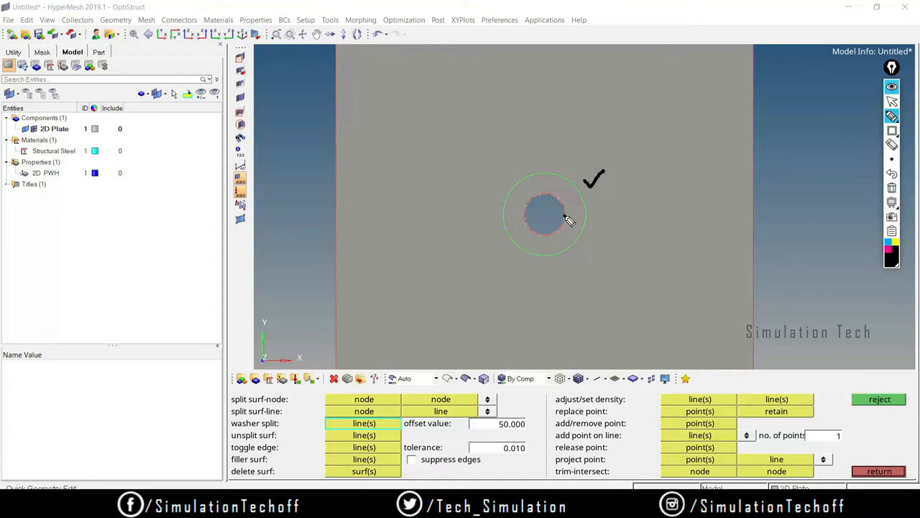
{"action": "mouse_move", "coordinate": [566, 216]}
{"action": "left_mouse_down"}
{"action": "mouse_move", "coordinate": [586, 218]}
{"action": "mouse_move", "coordinate": [582, 210]}
{"action": "left_mouse_up"}
{"action": "left_click_drag", "start_coordinate": [543, 215], "coordinate": [565, 215]}
{"action": "mouse_move", "coordinate": [613, 278]}
{"action": "left_mouse_down"}
{"action": "mouse_move", "coordinate": [617, 288]}
{"action": "mouse_move", "coordinate": [703, 269]}
{"action": "left_mouse_up"}
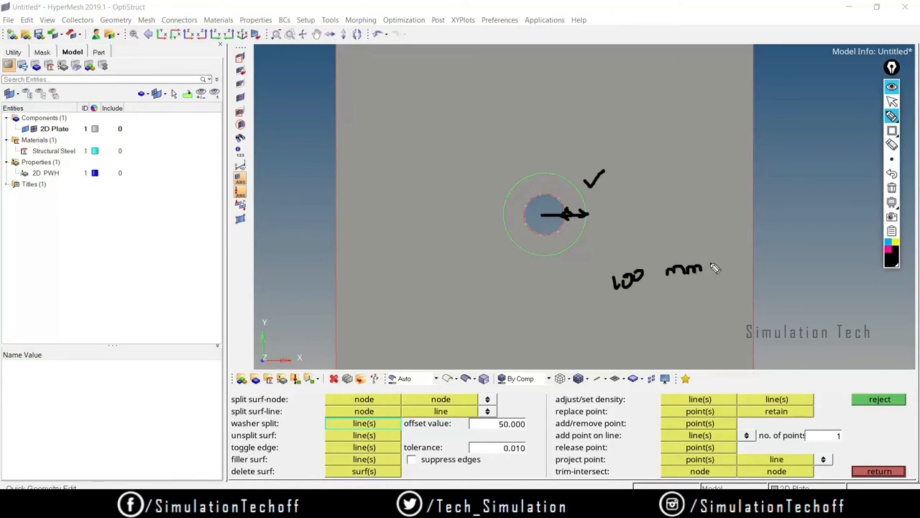
{"action": "left_click", "coordinate": [892, 202]}
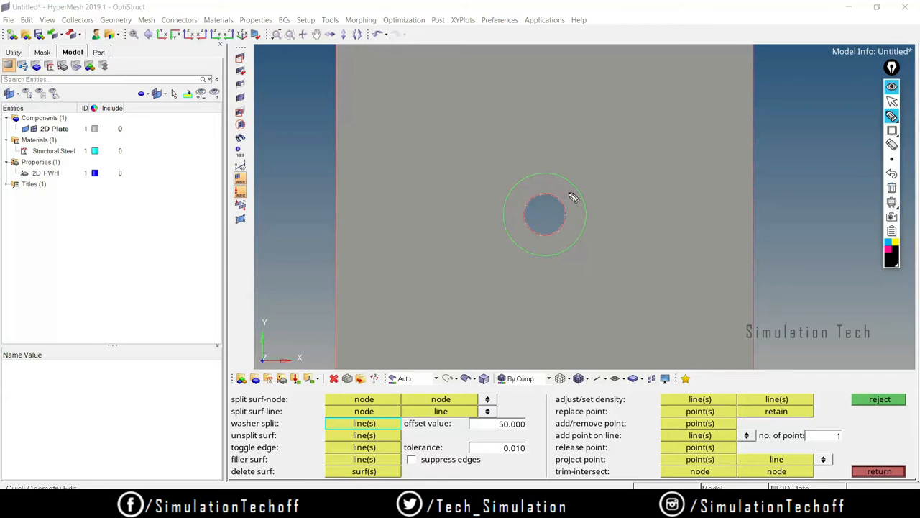
- Number the washer ring 1 and the surrounding plate 2 with the annotation pen, and clear the markings
{"action": "left_click_drag", "start_coordinate": [574, 198], "coordinate": [576, 209]}
{"action": "left_click_drag", "start_coordinate": [654, 198], "coordinate": [680, 208]}
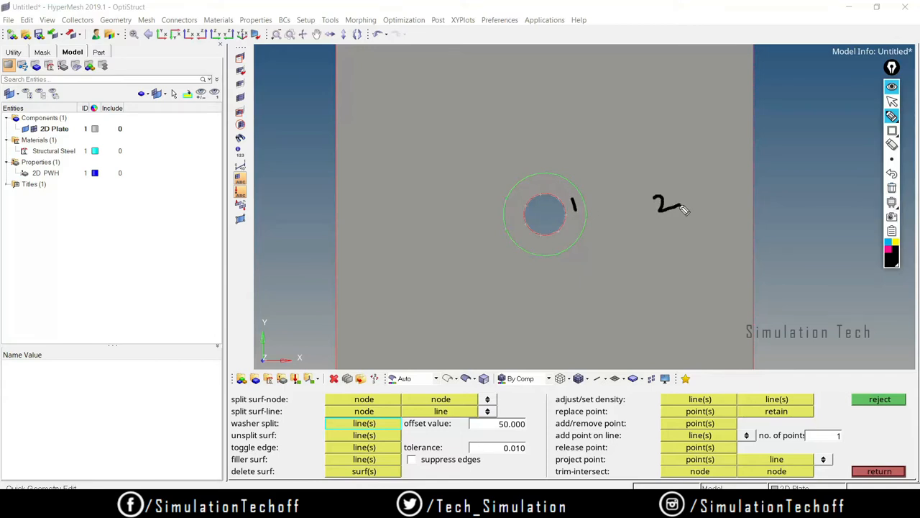
{"action": "left_click", "coordinate": [892, 202]}
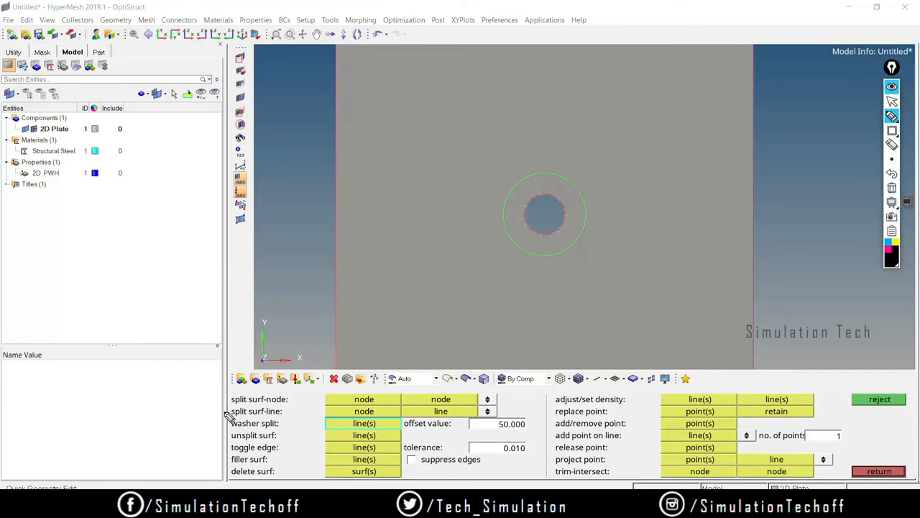
- Circle the washer split label with the annotation pen, clear it, and leave annotation mode and the quick edit options
{"action": "mouse_move", "coordinate": [227, 416]}
{"action": "left_mouse_down"}
{"action": "mouse_move", "coordinate": [228, 433]}
{"action": "mouse_move", "coordinate": [281, 435]}
{"action": "mouse_move", "coordinate": [224, 416]}
{"action": "mouse_move", "coordinate": [230, 425]}
{"action": "left_mouse_up"}
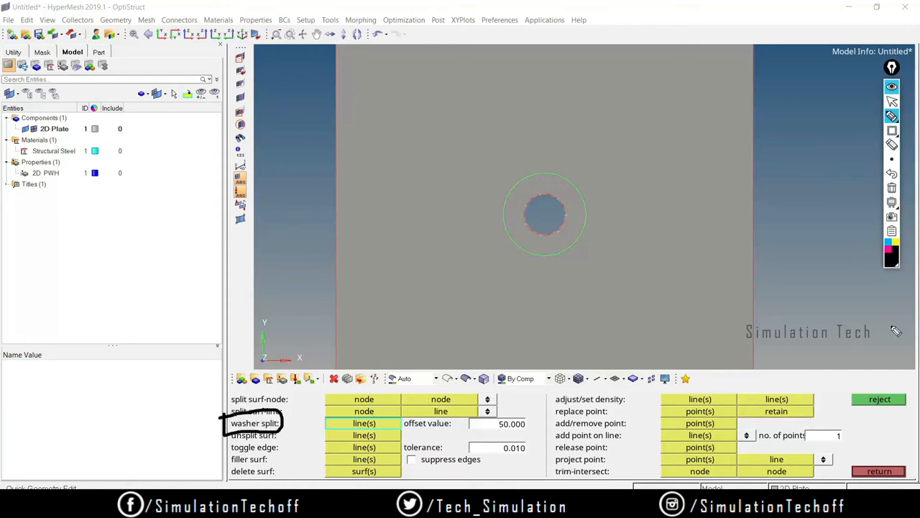
{"action": "left_click", "coordinate": [892, 87]}
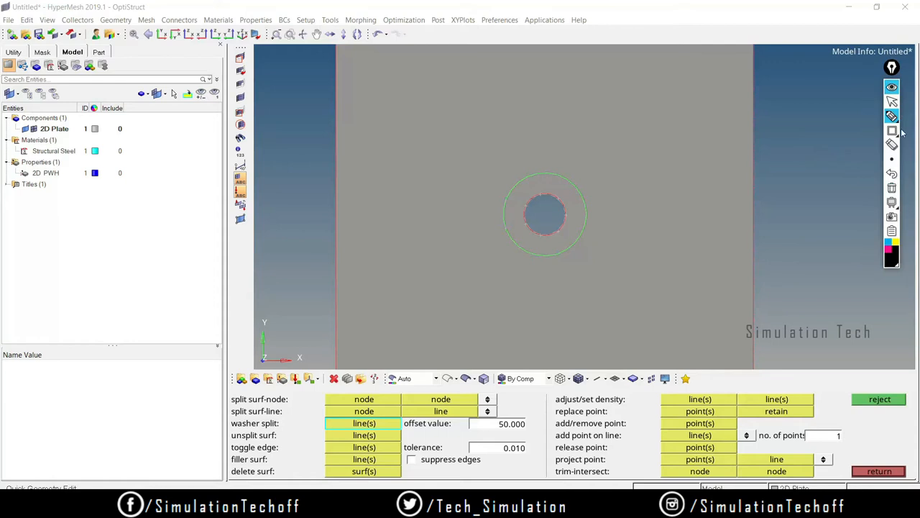
{"action": "left_click", "coordinate": [892, 101]}
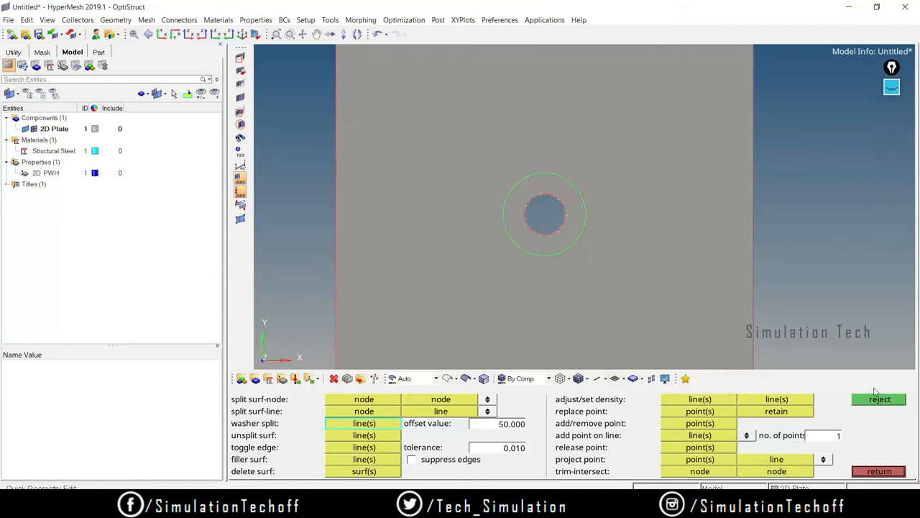
{"action": "left_click", "coordinate": [879, 472]}
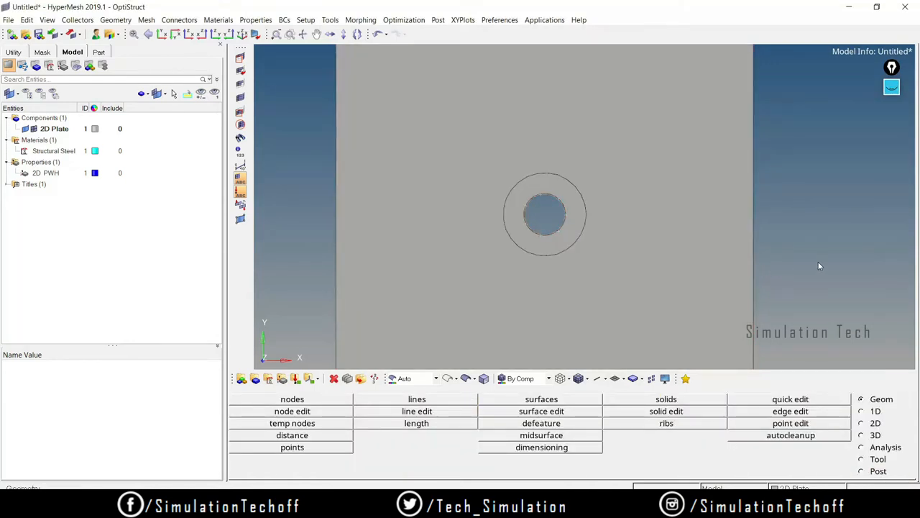
- Check the split by selecting the washer ring and the outer plate as surfaces for deletion, reset the selection and leave without deleting
{"action": "scroll", "coordinate": [818, 264], "scroll_direction": "down", "scroll_amount": 5, "text": "ctrl"}
{"action": "scroll", "coordinate": [817, 264], "scroll_direction": "up", "scroll_amount": 3, "text": "ctrl"}
{"action": "right_click_drag", "start_coordinate": [817, 263], "coordinate": [748, 221], "text": "ctrl"}
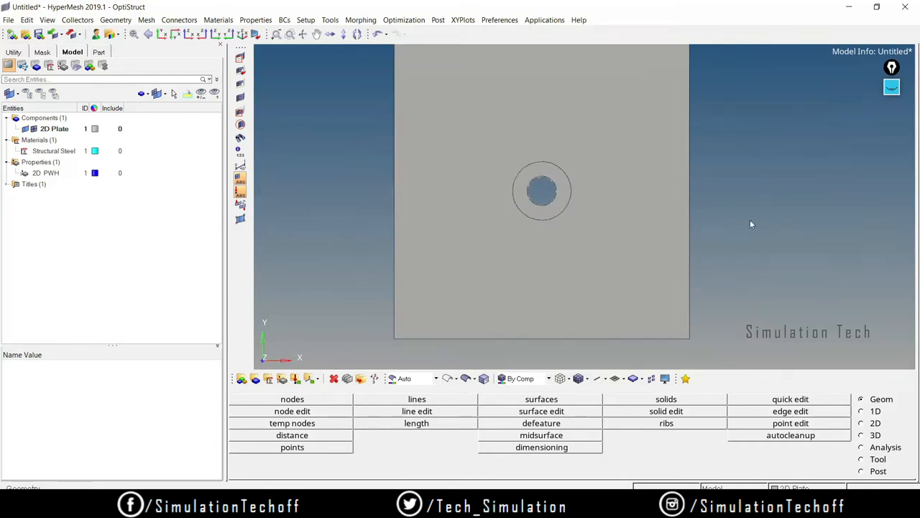
{"action": "left_click", "coordinate": [334, 379]}
{"action": "left_click", "coordinate": [547, 211]}
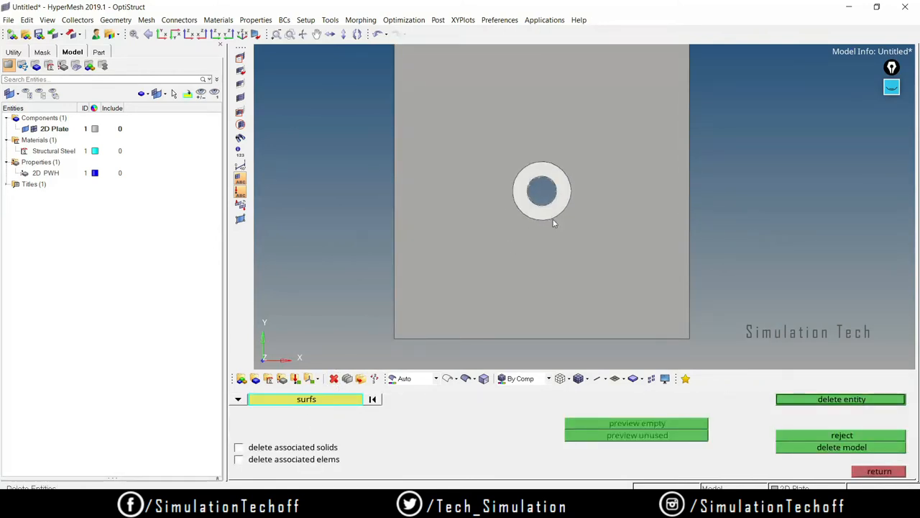
{"action": "left_click", "coordinate": [572, 292]}
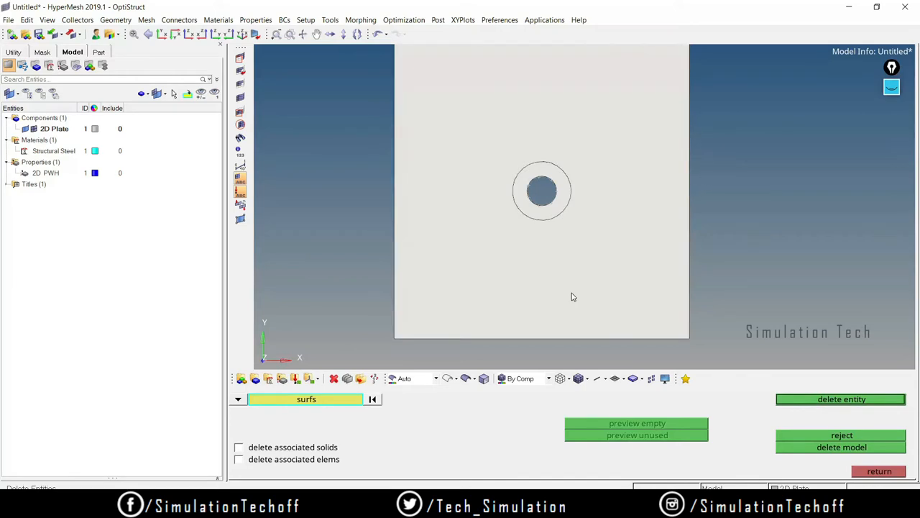
{"action": "left_click", "coordinate": [379, 403]}
{"action": "left_click", "coordinate": [871, 472]}
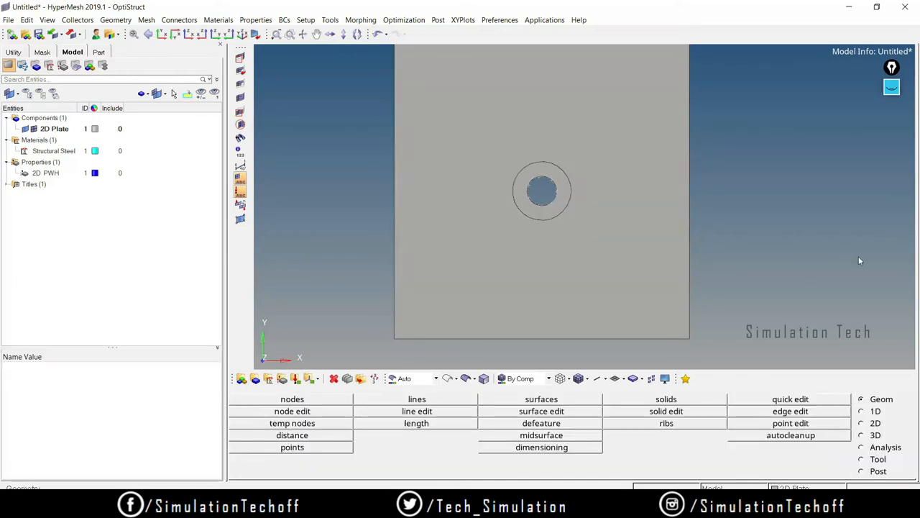
- Sketch triangular element shapes on the plate and at the washer ring with the annotation pen, and clear the markings
{"action": "scroll", "coordinate": [574, 220], "scroll_direction": "up", "scroll_amount": 2, "text": "ctrl"}
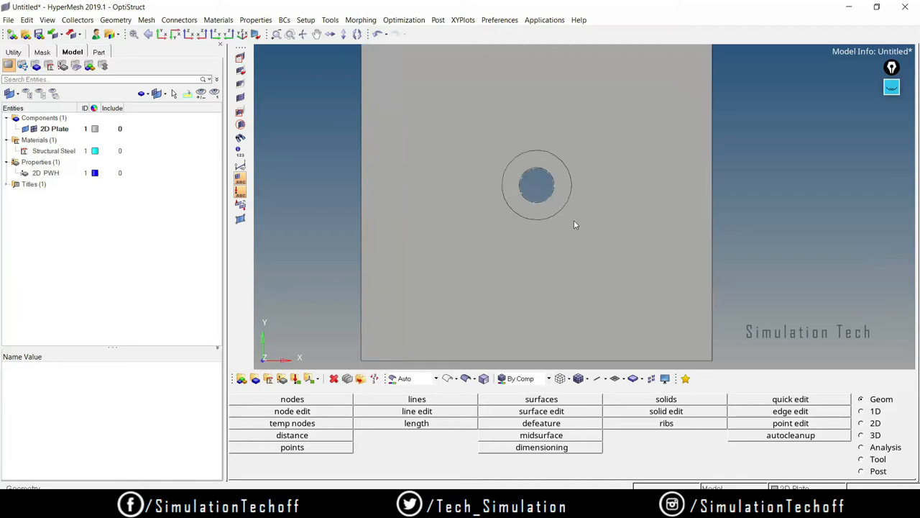
{"action": "right_click_drag", "start_coordinate": [588, 221], "coordinate": [602, 256], "text": "ctrl"}
{"action": "scroll", "coordinate": [619, 248], "scroll_direction": "down", "scroll_amount": 4, "text": "ctrl"}
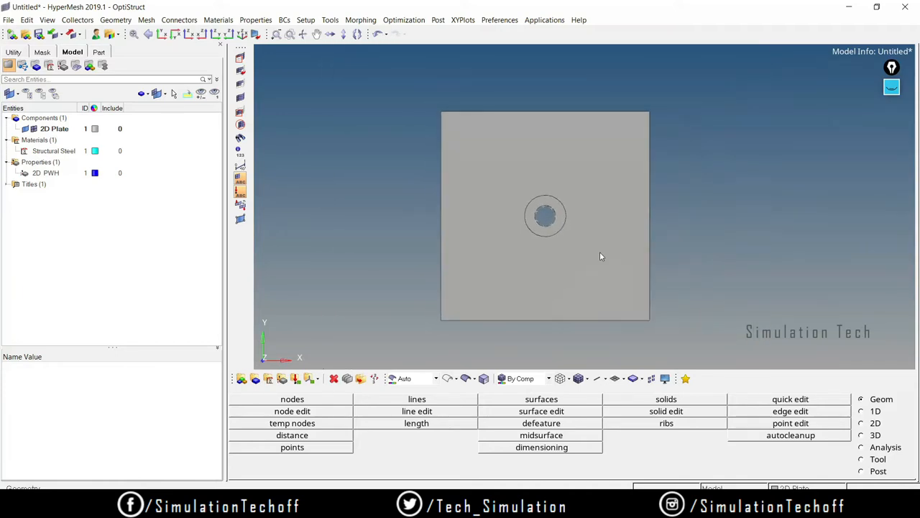
{"action": "scroll", "coordinate": [601, 256], "scroll_direction": "up", "scroll_amount": 1, "text": "ctrl"}
{"action": "right_click_drag", "start_coordinate": [544, 230], "coordinate": [566, 238], "text": "ctrl"}
{"action": "scroll", "coordinate": [565, 238], "scroll_direction": "up", "scroll_amount": 2, "text": "ctrl"}
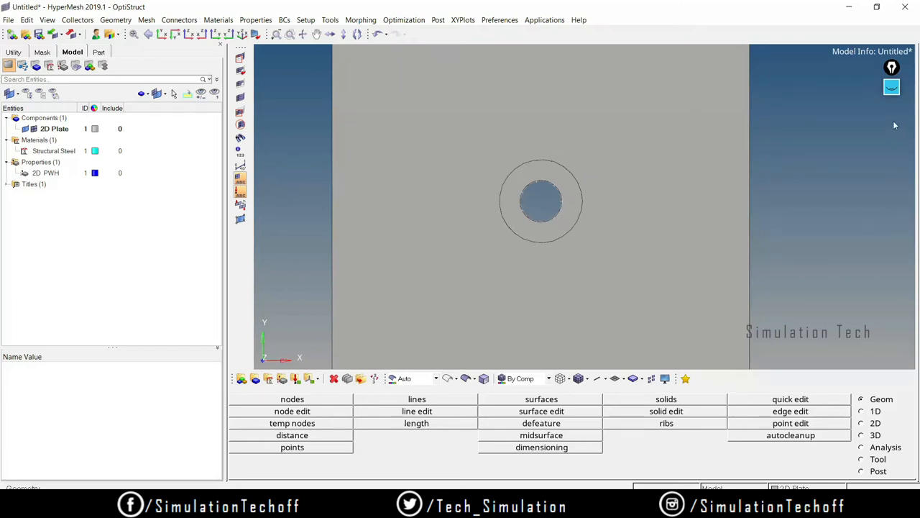
{"action": "left_click", "coordinate": [890, 88]}
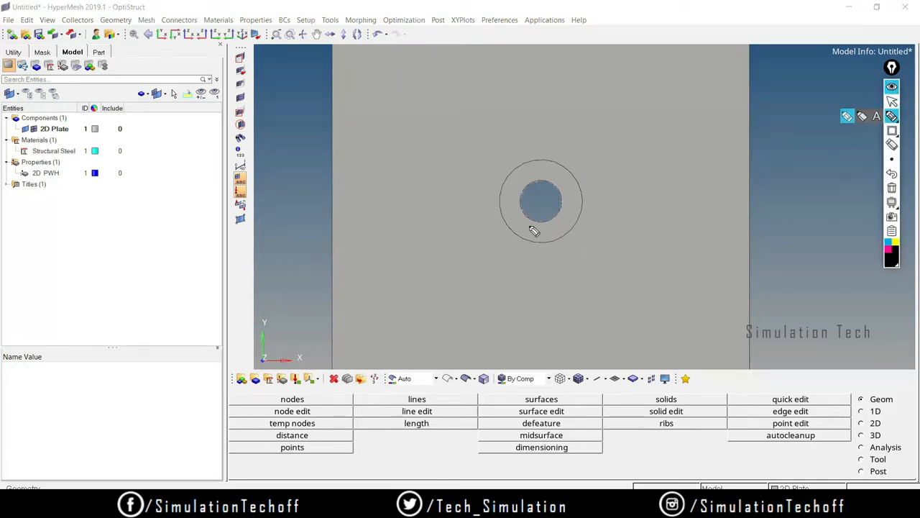
{"action": "left_click_drag", "start_coordinate": [532, 220], "coordinate": [526, 243]}
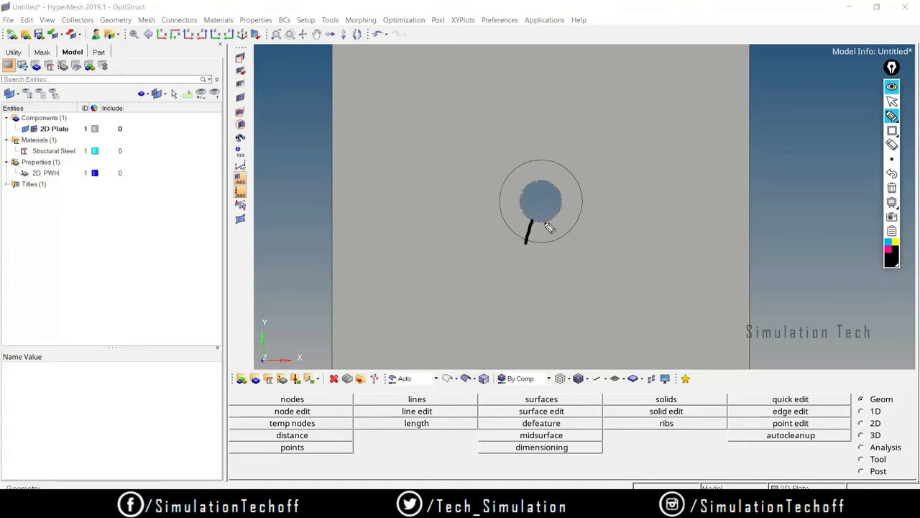
{"action": "mouse_move", "coordinate": [394, 152]}
{"action": "left_mouse_down"}
{"action": "mouse_move", "coordinate": [425, 171]}
{"action": "mouse_move", "coordinate": [370, 174]}
{"action": "left_mouse_up"}
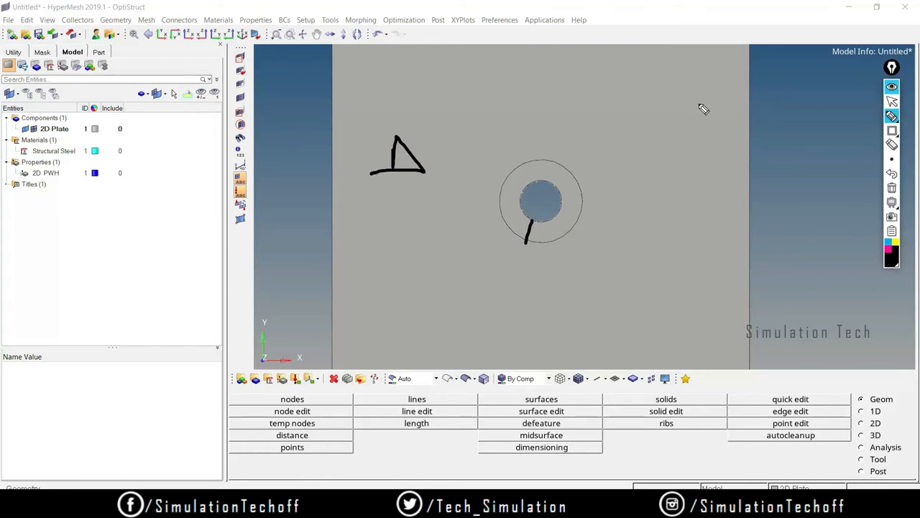
{"action": "mouse_move", "coordinate": [697, 112]}
{"action": "left_mouse_down"}
{"action": "mouse_move", "coordinate": [716, 112]}
{"action": "mouse_move", "coordinate": [690, 113]}
{"action": "left_mouse_up"}
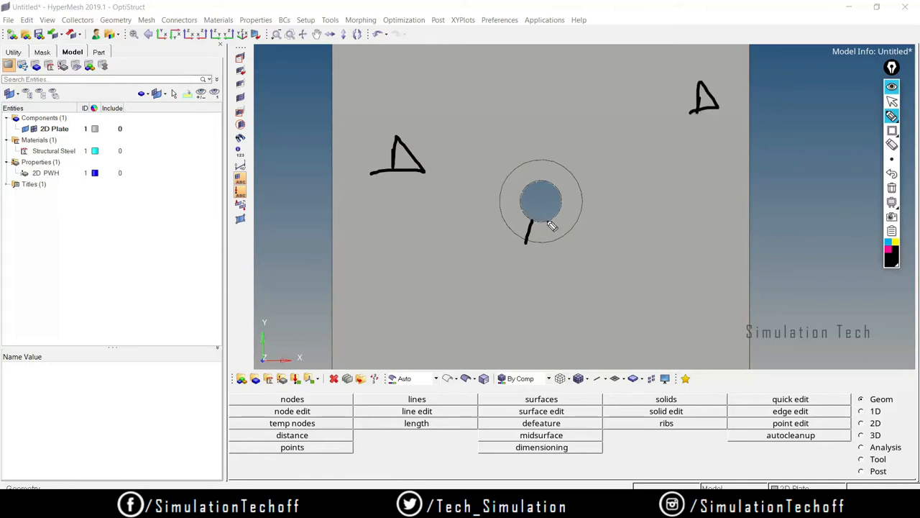
{"action": "mouse_move", "coordinate": [547, 223]}
{"action": "left_mouse_down"}
{"action": "mouse_move", "coordinate": [560, 238]}
{"action": "mouse_move", "coordinate": [547, 246]}
{"action": "left_mouse_up"}
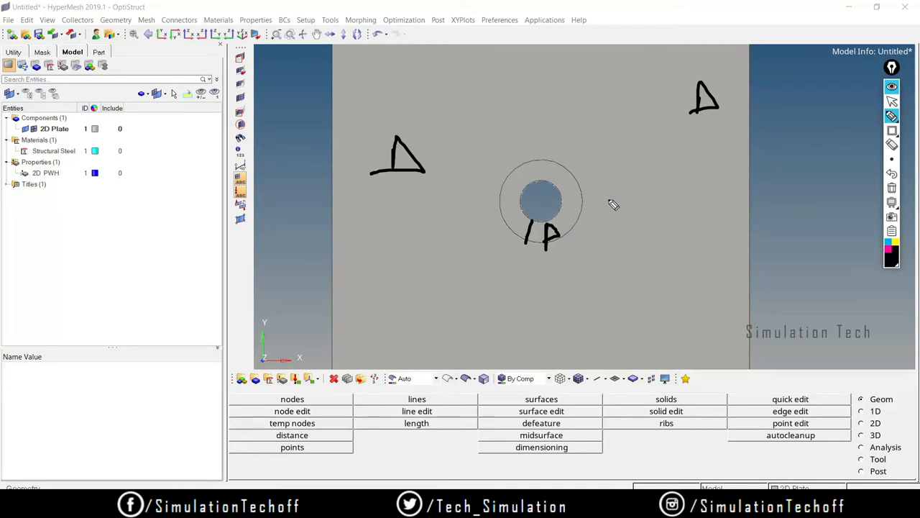
{"action": "left_click", "coordinate": [892, 188]}
- Sketch quad elements around the washer ring with crossing centre lines through the hole, clear the markings and leave annotation mode
{"action": "mouse_move", "coordinate": [540, 223]}
{"action": "left_mouse_down"}
{"action": "mouse_move", "coordinate": [532, 244]}
{"action": "mouse_move", "coordinate": [548, 221]}
{"action": "mouse_move", "coordinate": [556, 243]}
{"action": "mouse_move", "coordinate": [534, 245]}
{"action": "mouse_move", "coordinate": [512, 229]}
{"action": "mouse_move", "coordinate": [531, 240]}
{"action": "left_mouse_up"}
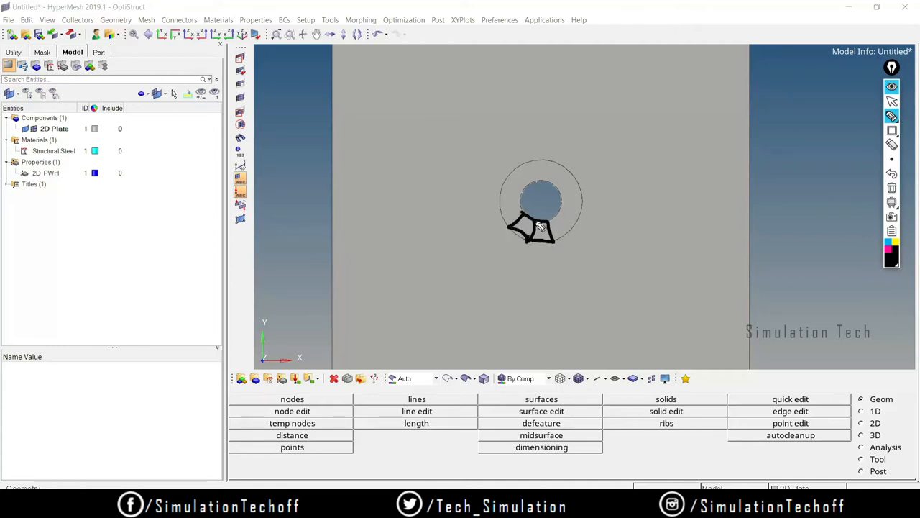
{"action": "mouse_move", "coordinate": [501, 195]}
{"action": "left_mouse_down"}
{"action": "mouse_move", "coordinate": [520, 199]}
{"action": "mouse_move", "coordinate": [521, 219]}
{"action": "mouse_move", "coordinate": [502, 223]}
{"action": "left_mouse_up"}
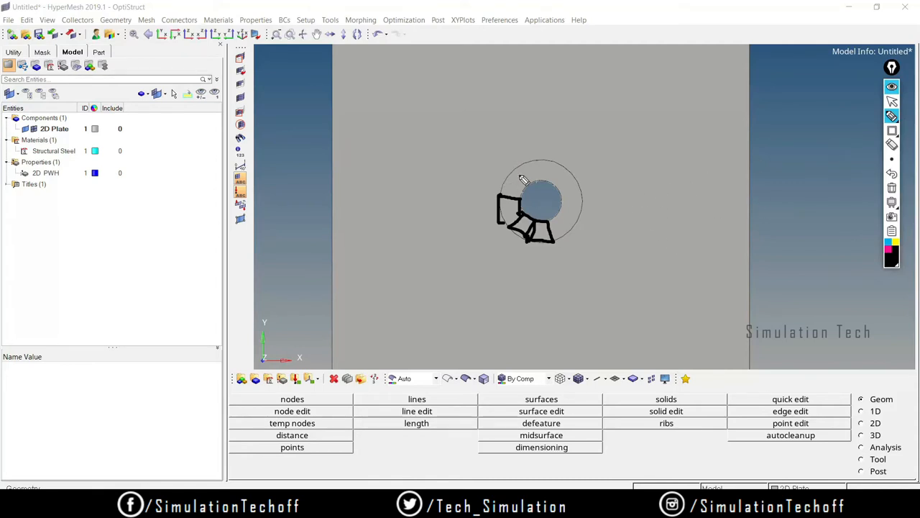
{"action": "left_click_drag", "start_coordinate": [537, 133], "coordinate": [541, 255]}
{"action": "left_click_drag", "start_coordinate": [478, 203], "coordinate": [631, 198]}
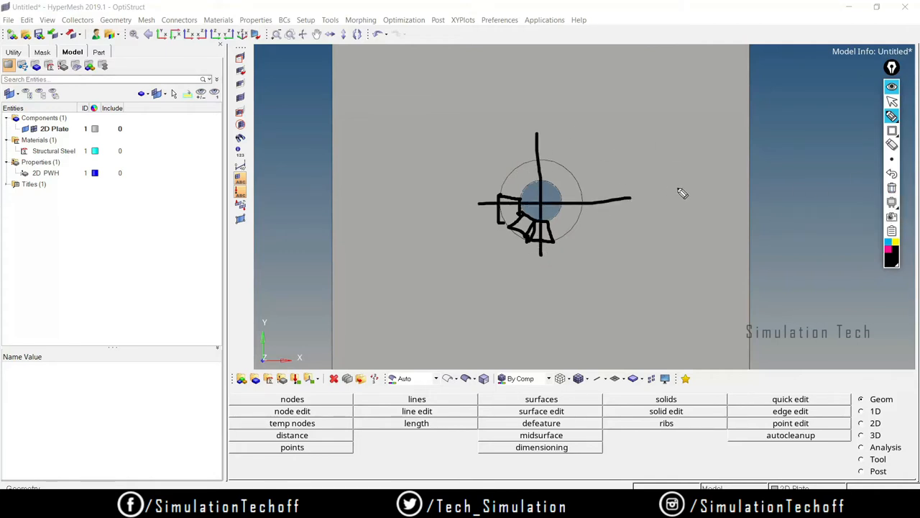
{"action": "mouse_move", "coordinate": [518, 170]}
{"action": "left_mouse_down"}
{"action": "mouse_move", "coordinate": [525, 187]}
{"action": "mouse_move", "coordinate": [505, 193]}
{"action": "mouse_move", "coordinate": [519, 169]}
{"action": "mouse_move", "coordinate": [545, 184]}
{"action": "mouse_move", "coordinate": [518, 163]}
{"action": "left_mouse_up"}
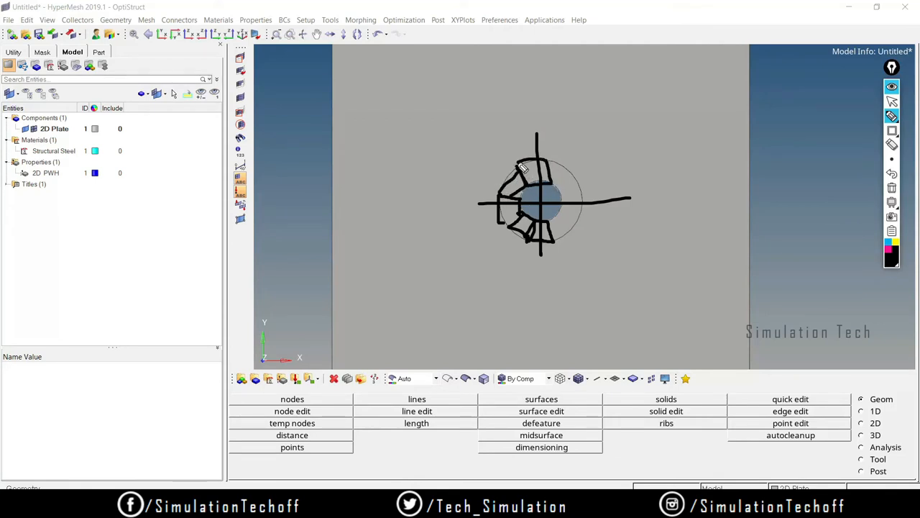
{"action": "left_click", "coordinate": [891, 188]}
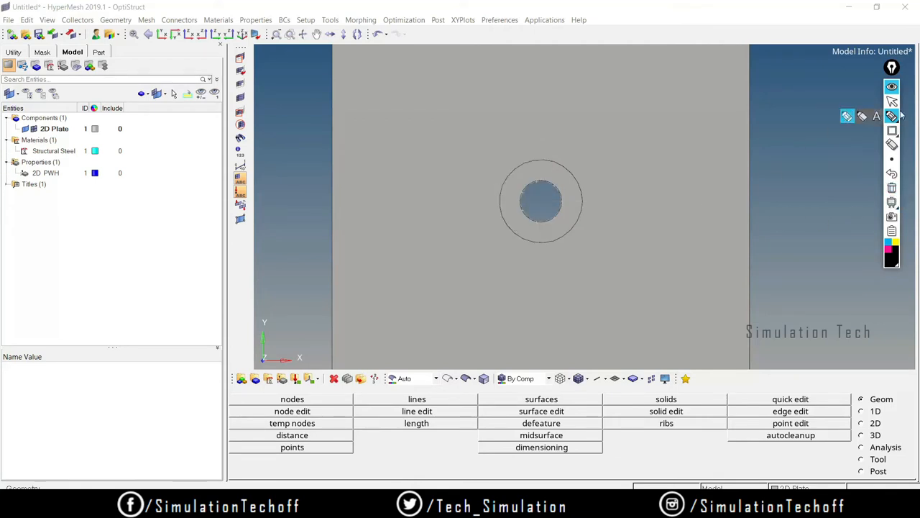
{"action": "left_click", "coordinate": [891, 87]}
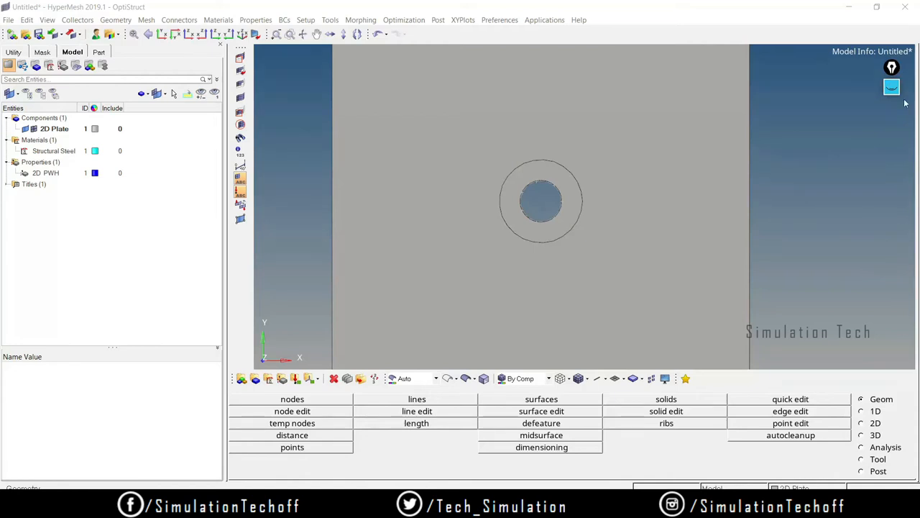
- Automesh the washer ring surface with an element size of 50 and mesh type quads
{"action": "left_click", "coordinate": [876, 423]}
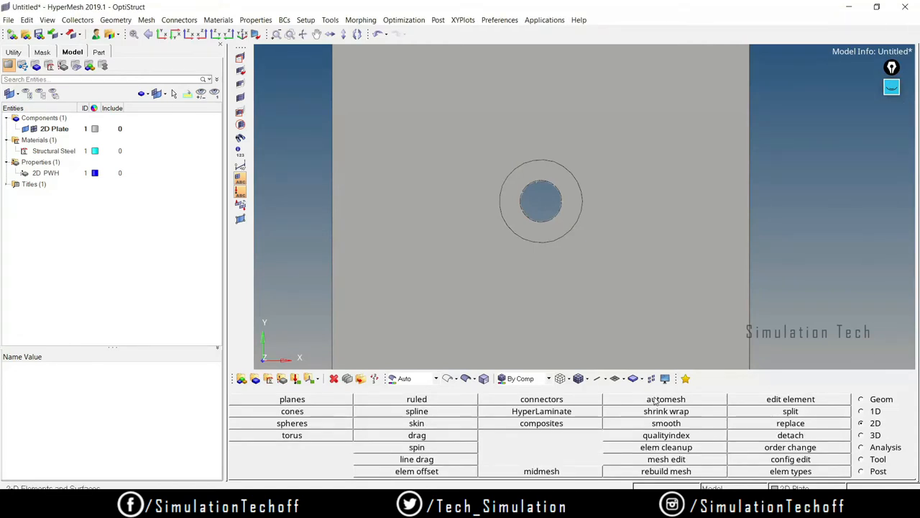
{"action": "left_click", "coordinate": [666, 400]}
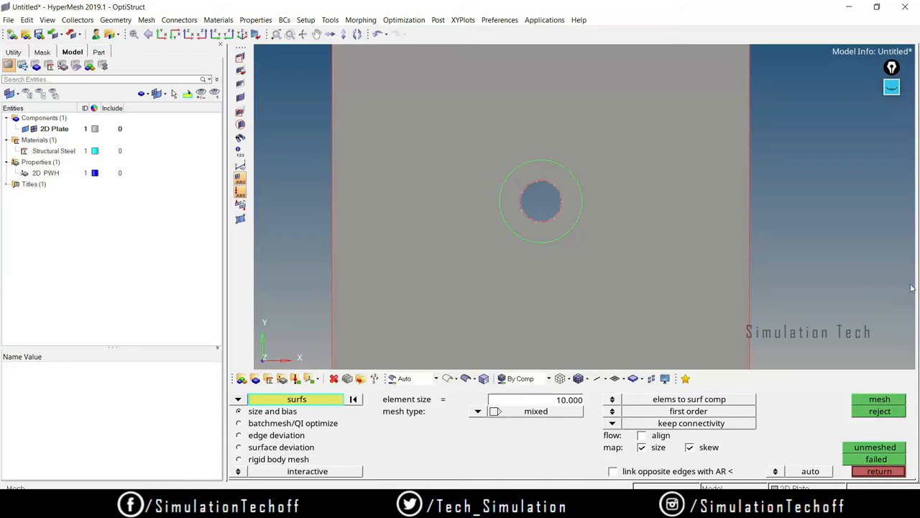
{"action": "left_click", "coordinate": [551, 231]}
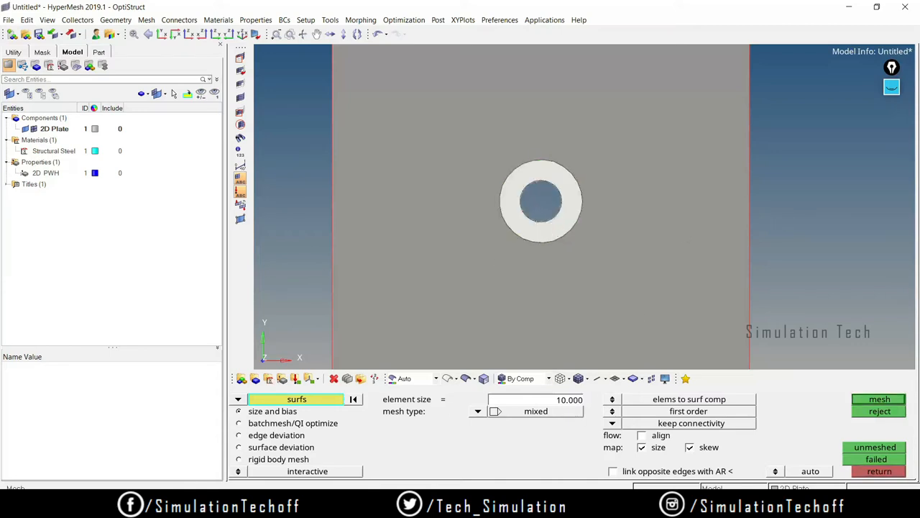
{"action": "left_click", "coordinate": [563, 401]}
{"action": "type", "text": "5"}
{"action": "left_click", "coordinate": [478, 410]}
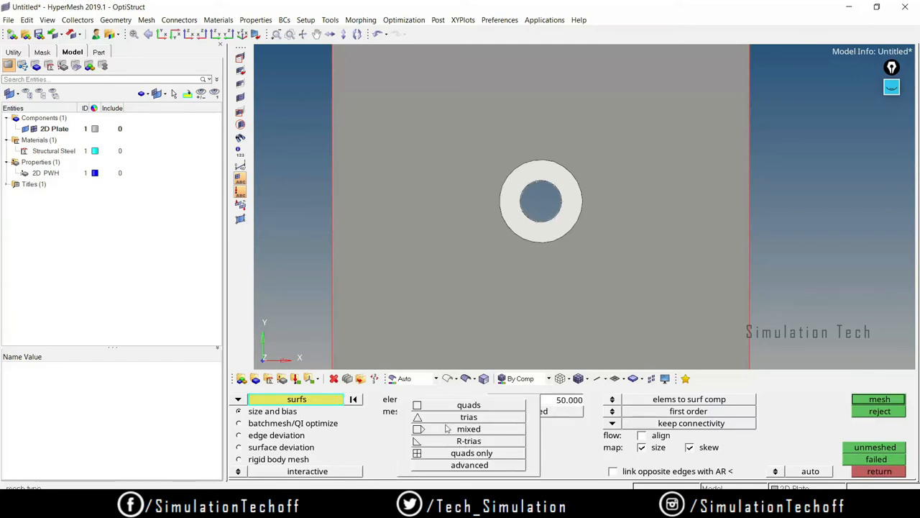
{"action": "left_click", "coordinate": [449, 405]}
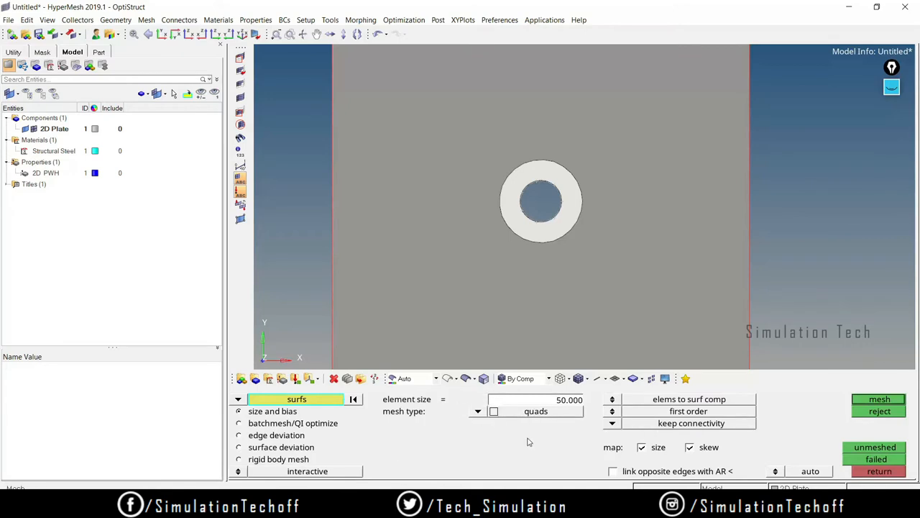
{"action": "left_click", "coordinate": [879, 401]}
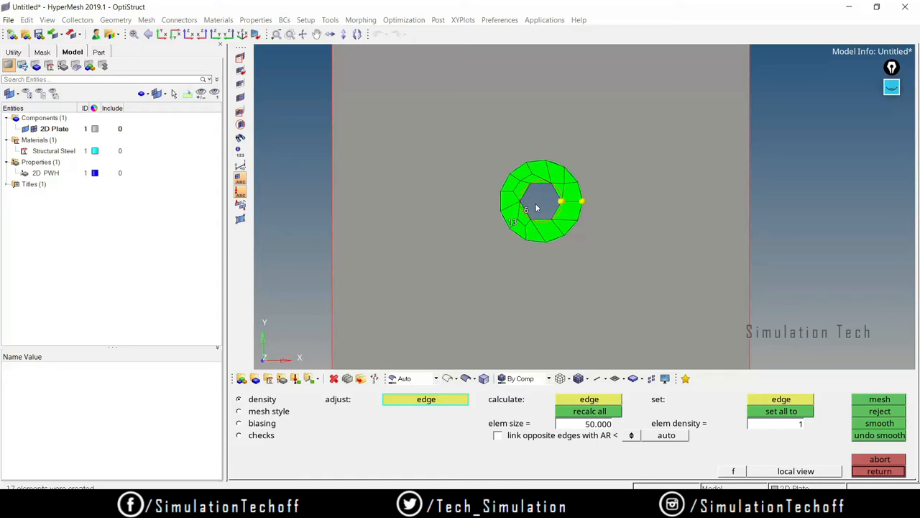
- Outline four adjoining quad elements over the washer ring mesh with the annotation pen, undoing and redrawing the misdrawn stroke
{"action": "scroll", "coordinate": [536, 208], "scroll_direction": "down", "scroll_amount": 2}
{"action": "scroll", "coordinate": [540, 213], "scroll_direction": "up", "scroll_amount": 4}
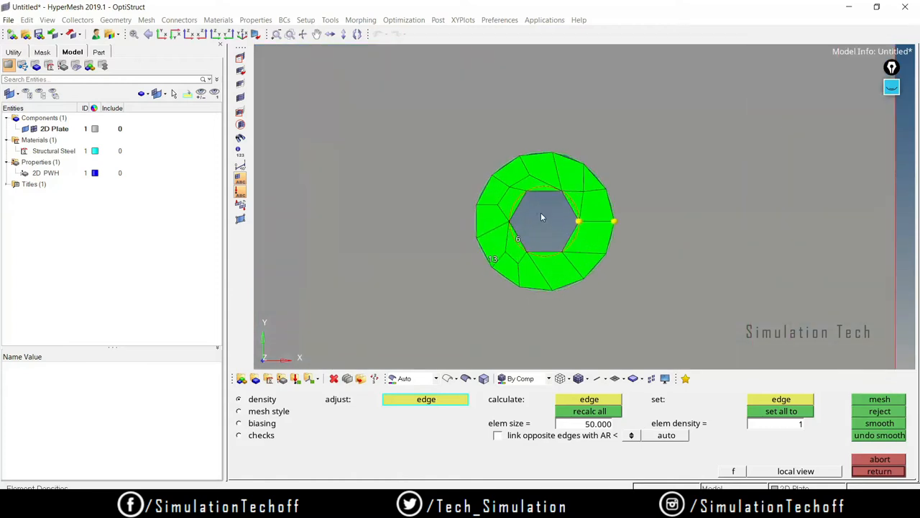
{"action": "scroll", "coordinate": [539, 229], "scroll_direction": "up", "scroll_amount": 1}
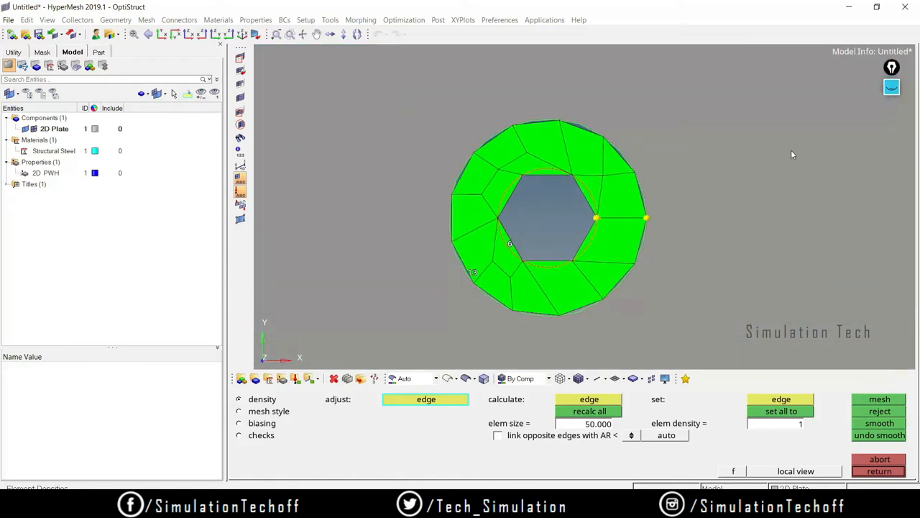
{"action": "left_click", "coordinate": [892, 87]}
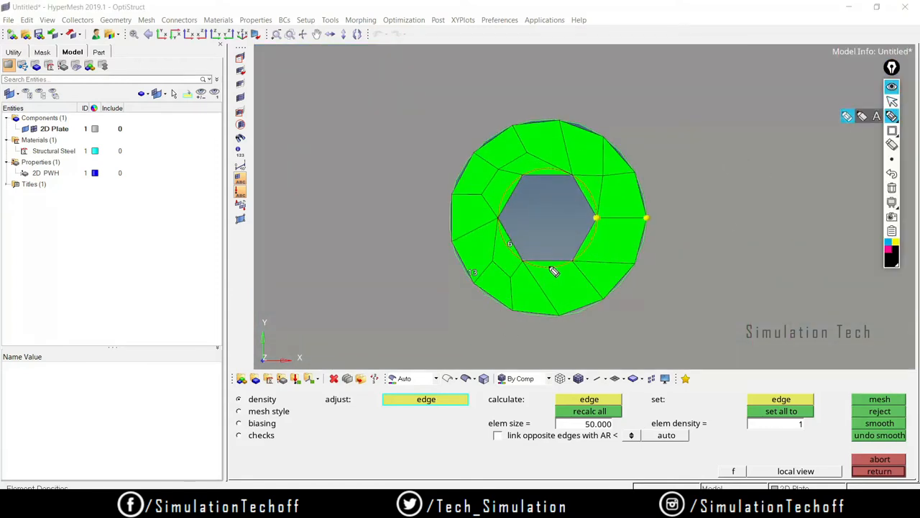
{"action": "mouse_move", "coordinate": [550, 268]}
{"action": "left_mouse_down"}
{"action": "mouse_move", "coordinate": [537, 308]}
{"action": "mouse_move", "coordinate": [598, 313]}
{"action": "mouse_move", "coordinate": [581, 266]}
{"action": "mouse_move", "coordinate": [540, 263]}
{"action": "mouse_move", "coordinate": [597, 235]}
{"action": "mouse_move", "coordinate": [640, 255]}
{"action": "mouse_move", "coordinate": [602, 308]}
{"action": "left_mouse_up"}
{"action": "mouse_move", "coordinate": [602, 227]}
{"action": "left_mouse_down"}
{"action": "mouse_move", "coordinate": [600, 185]}
{"action": "mouse_move", "coordinate": [591, 188]}
{"action": "mouse_move", "coordinate": [633, 175]}
{"action": "mouse_move", "coordinate": [642, 222]}
{"action": "mouse_move", "coordinate": [597, 219]}
{"action": "left_mouse_up"}
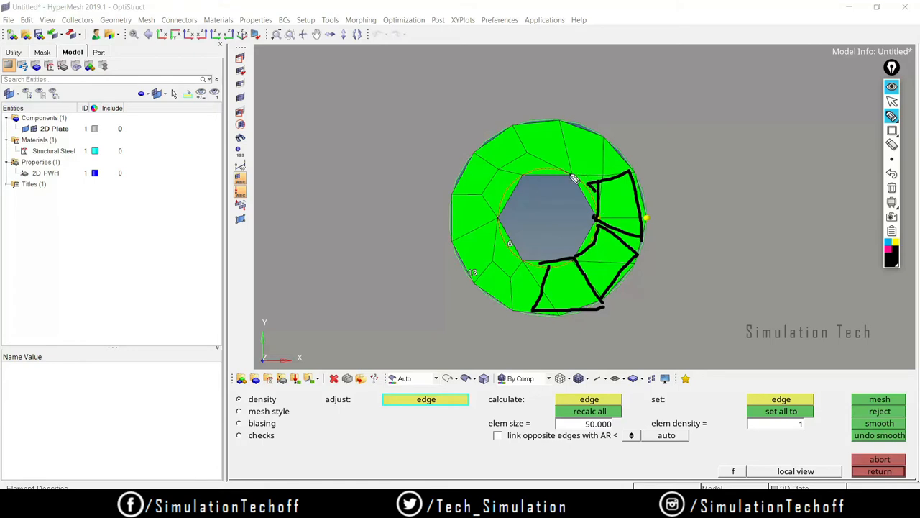
{"action": "mouse_move", "coordinate": [553, 164]}
{"action": "left_mouse_down"}
{"action": "mouse_move", "coordinate": [589, 185]}
{"action": "mouse_move", "coordinate": [600, 137]}
{"action": "left_mouse_up"}
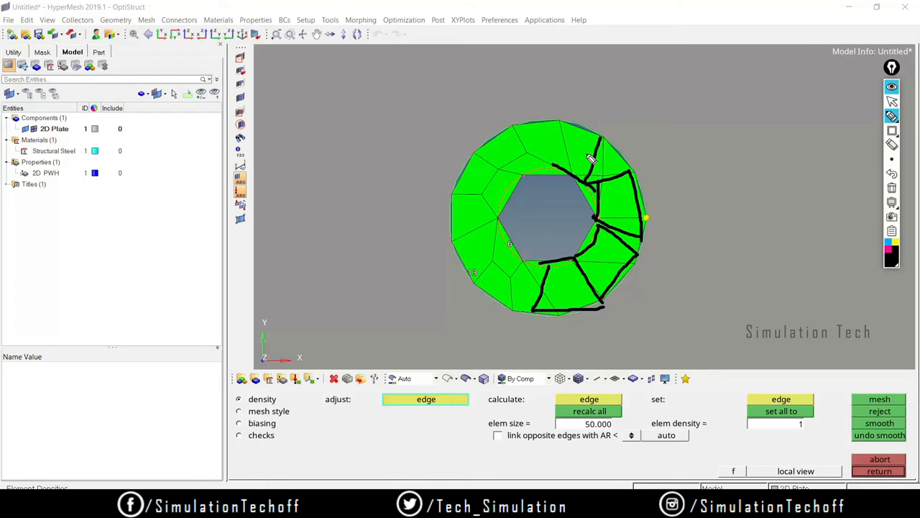
{"action": "left_click", "coordinate": [892, 174]}
{"action": "mouse_move", "coordinate": [556, 165]}
{"action": "left_mouse_down"}
{"action": "mouse_move", "coordinate": [569, 129]}
{"action": "mouse_move", "coordinate": [608, 138]}
{"action": "mouse_move", "coordinate": [626, 176]}
{"action": "left_mouse_up"}
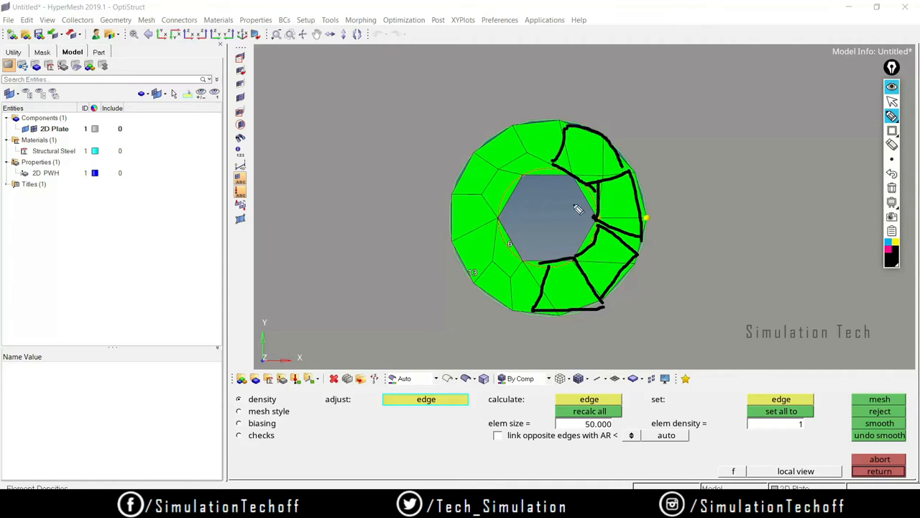
- Mark the corner nodes of the outlined quads in blue on the hole and outer edges, and clear all markings
{"action": "right_click", "coordinate": [889, 243]}
{"action": "left_click", "coordinate": [889, 243]}
{"action": "mouse_move", "coordinate": [538, 261]}
{"action": "left_mouse_down"}
{"action": "mouse_move", "coordinate": [580, 252]}
{"action": "mouse_move", "coordinate": [601, 224]}
{"action": "left_mouse_up"}
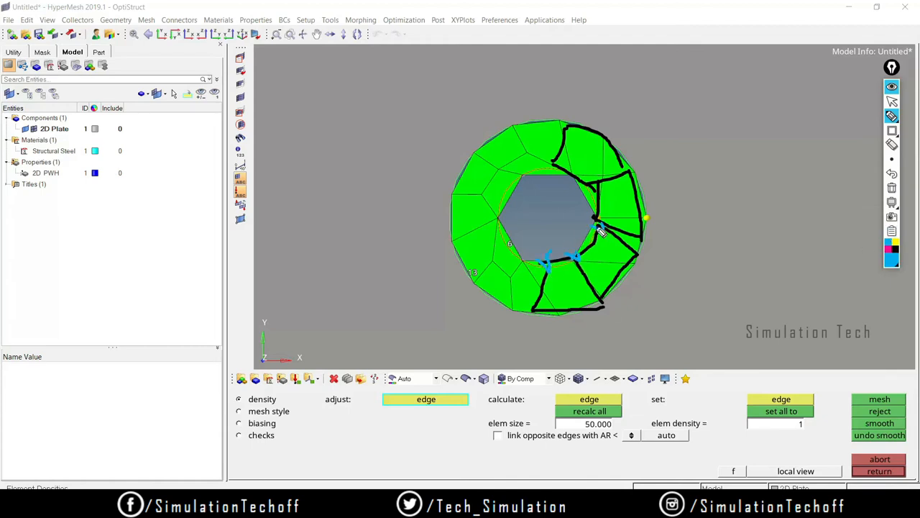
{"action": "left_click_drag", "start_coordinate": [581, 190], "coordinate": [594, 184]}
{"action": "left_click_drag", "start_coordinate": [544, 160], "coordinate": [561, 167]}
{"action": "mouse_move", "coordinate": [528, 311]}
{"action": "left_mouse_down"}
{"action": "mouse_move", "coordinate": [544, 301]}
{"action": "mouse_move", "coordinate": [606, 302]}
{"action": "left_mouse_up"}
{"action": "left_click_drag", "start_coordinate": [629, 262], "coordinate": [640, 248]}
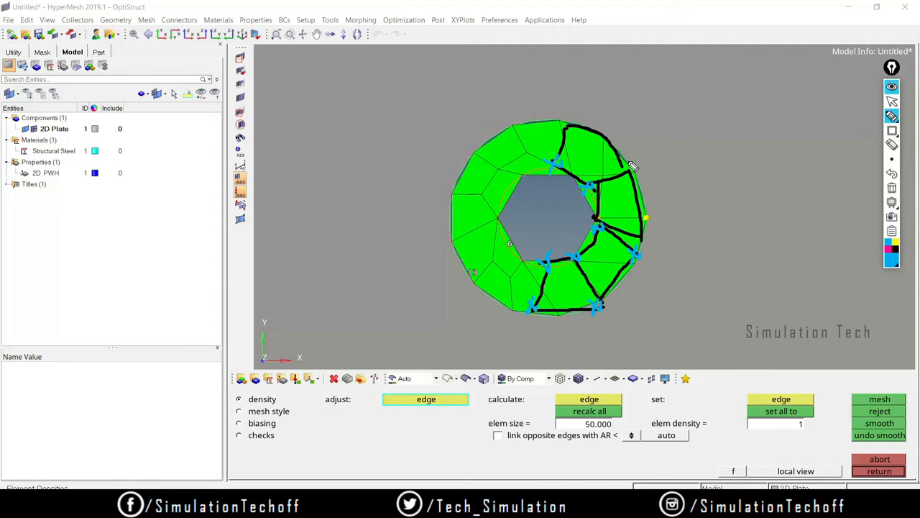
{"action": "left_click_drag", "start_coordinate": [623, 172], "coordinate": [639, 160]}
{"action": "left_click_drag", "start_coordinate": [562, 131], "coordinate": [576, 118]}
{"action": "left_click_drag", "start_coordinate": [583, 192], "coordinate": [629, 171]}
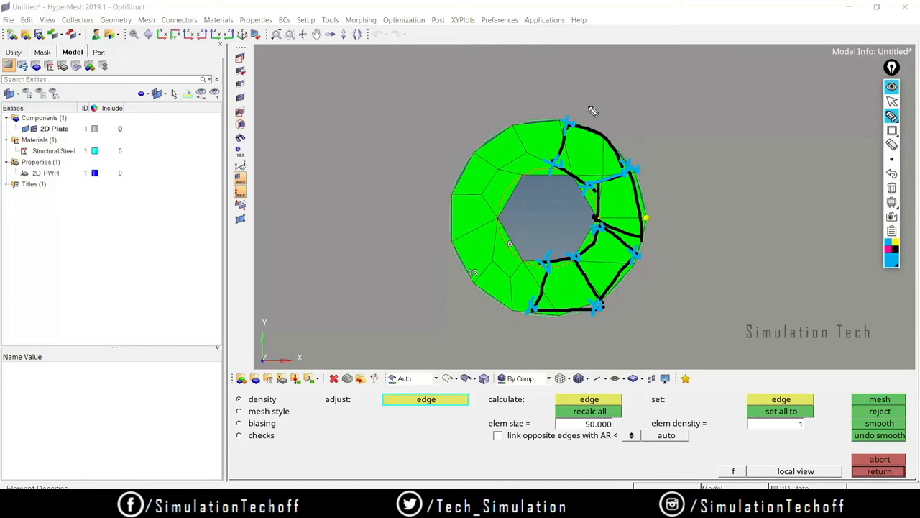
{"action": "left_click", "coordinate": [892, 188]}
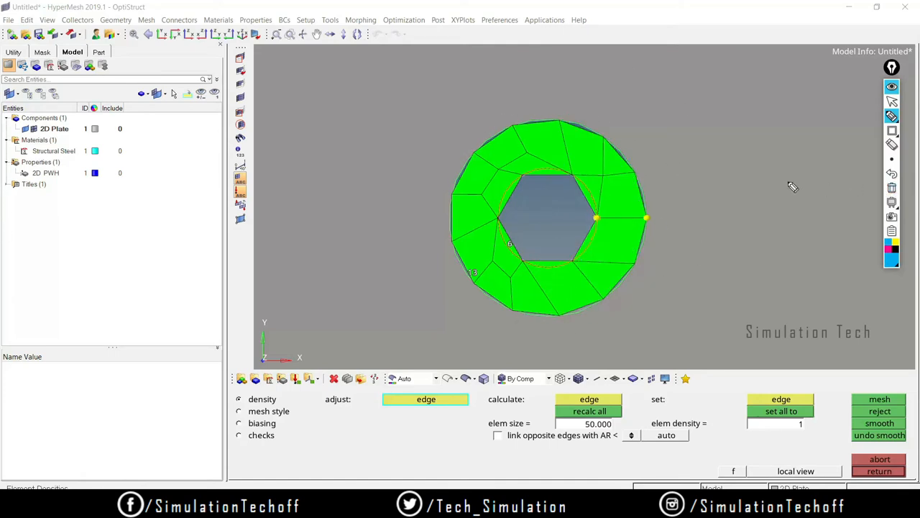
- Circle the edge densities 13 and 6 with the black annotation pen and tick four nodes on the ring's outer edge
{"action": "mouse_move", "coordinate": [477, 263]}
{"action": "left_mouse_down"}
{"action": "mouse_move", "coordinate": [462, 292]}
{"action": "mouse_move", "coordinate": [484, 261]}
{"action": "mouse_move", "coordinate": [504, 260]}
{"action": "left_mouse_up"}
{"action": "left_click", "coordinate": [891, 189]}
{"action": "left_click", "coordinate": [896, 249]}
{"action": "mouse_move", "coordinate": [481, 256]}
{"action": "left_mouse_down"}
{"action": "mouse_move", "coordinate": [451, 291]}
{"action": "mouse_move", "coordinate": [480, 258]}
{"action": "left_mouse_up"}
{"action": "left_click_drag", "start_coordinate": [453, 191], "coordinate": [451, 200]}
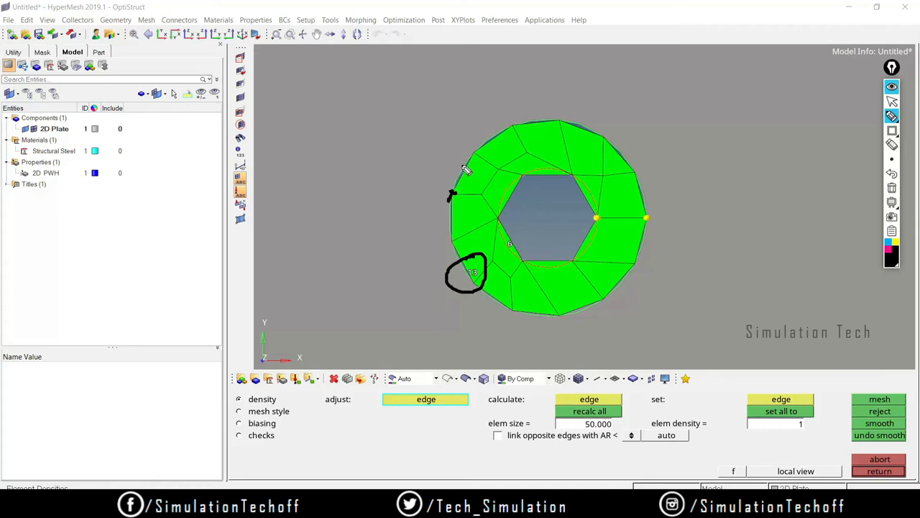
{"action": "left_click_drag", "start_coordinate": [469, 153], "coordinate": [474, 157]}
{"action": "left_click_drag", "start_coordinate": [508, 123], "coordinate": [568, 120]}
{"action": "mouse_move", "coordinate": [513, 239]}
{"action": "left_mouse_down"}
{"action": "mouse_move", "coordinate": [506, 251]}
{"action": "mouse_move", "coordinate": [519, 248]}
{"action": "left_mouse_up"}
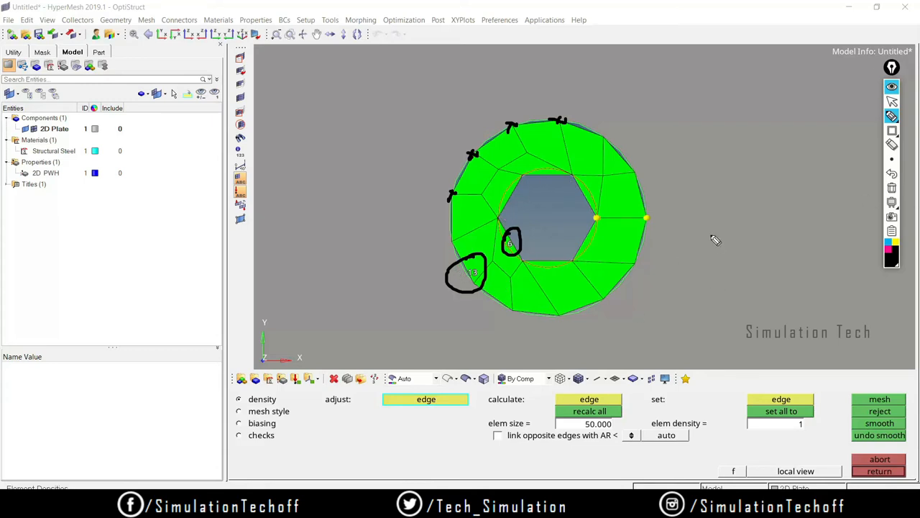
- Write the note "13 = 13" beside the washer mesh with the annotation pen and underline the first number
{"action": "mouse_move", "coordinate": [714, 191]}
{"action": "left_mouse_down"}
{"action": "mouse_move", "coordinate": [714, 211]}
{"action": "mouse_move", "coordinate": [729, 200]}
{"action": "mouse_move", "coordinate": [721, 210]}
{"action": "left_mouse_up"}
{"action": "left_click_drag", "start_coordinate": [774, 194], "coordinate": [788, 193]}
{"action": "left_click_drag", "start_coordinate": [774, 202], "coordinate": [812, 195]}
{"action": "mouse_move", "coordinate": [820, 181]}
{"action": "left_mouse_down"}
{"action": "mouse_move", "coordinate": [831, 182]}
{"action": "mouse_move", "coordinate": [823, 195]}
{"action": "left_mouse_up"}
{"action": "left_click_drag", "start_coordinate": [705, 232], "coordinate": [748, 228]}
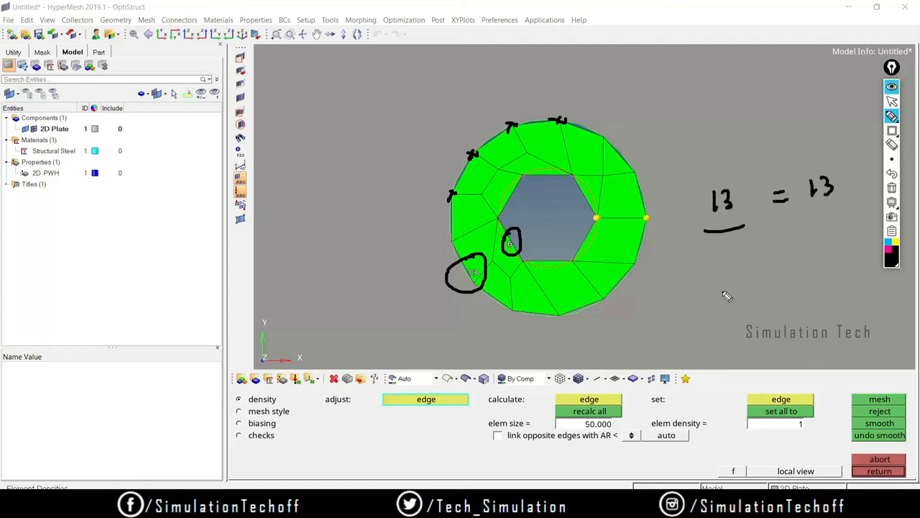
- Write the note "12 = 12" below the first equation with the annotation pen and draw a box around it
{"action": "left_click_drag", "start_coordinate": [723, 290], "coordinate": [724, 309]}
{"action": "mouse_move", "coordinate": [727, 294]}
{"action": "left_mouse_down"}
{"action": "mouse_move", "coordinate": [752, 305]}
{"action": "mouse_move", "coordinate": [790, 285]}
{"action": "left_mouse_up"}
{"action": "left_click_drag", "start_coordinate": [777, 292], "coordinate": [843, 285]}
{"action": "mouse_move", "coordinate": [687, 282]}
{"action": "left_mouse_down"}
{"action": "mouse_move", "coordinate": [691, 338]}
{"action": "mouse_move", "coordinate": [870, 309]}
{"action": "left_mouse_up"}
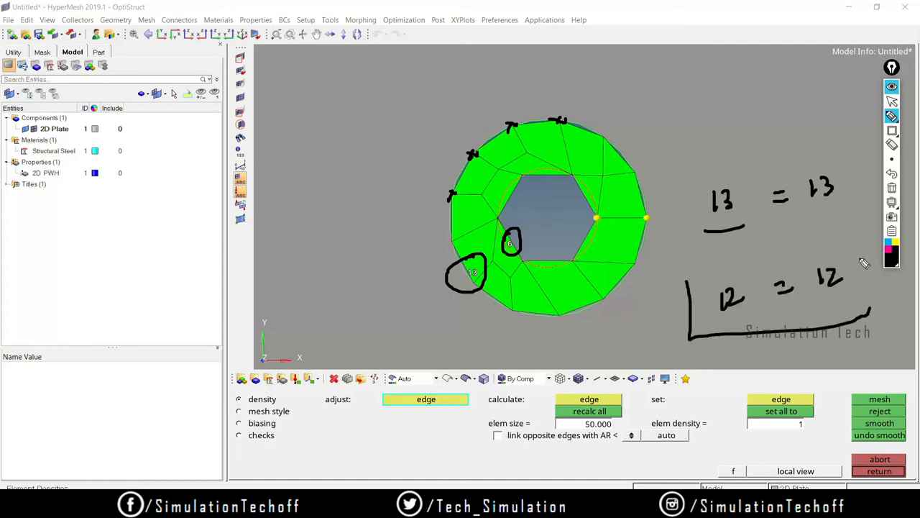
{"action": "left_click_drag", "start_coordinate": [863, 260], "coordinate": [659, 263]}
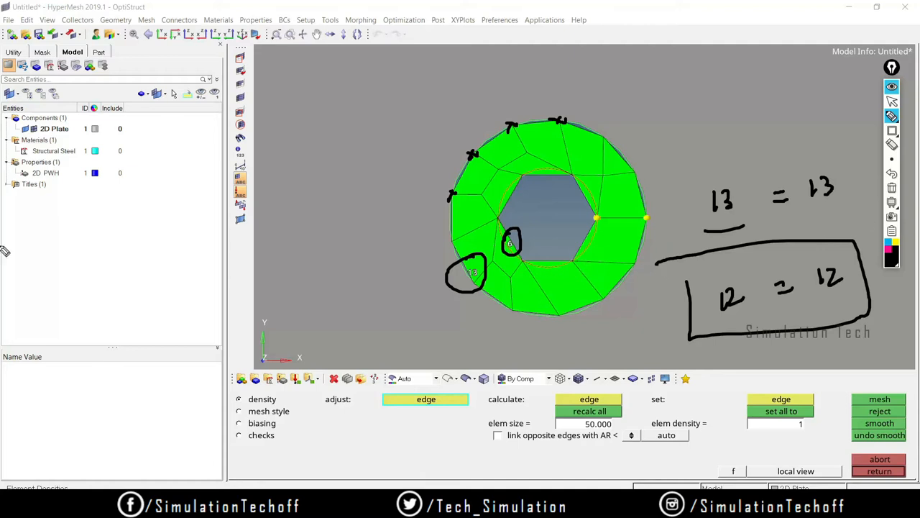
- Clear the pen annotations and set the element density of the washer ring's outer edge to 12
{"action": "left_click", "coordinate": [892, 188]}
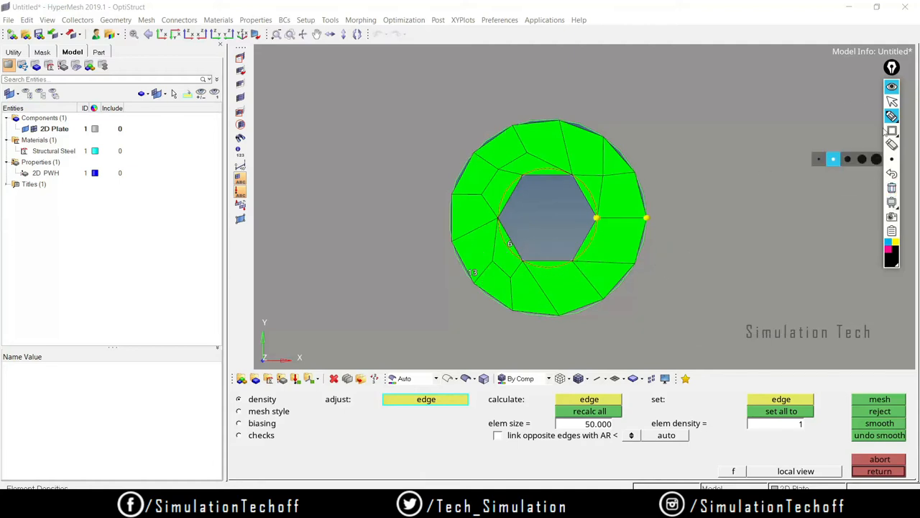
{"action": "left_click", "coordinate": [891, 88]}
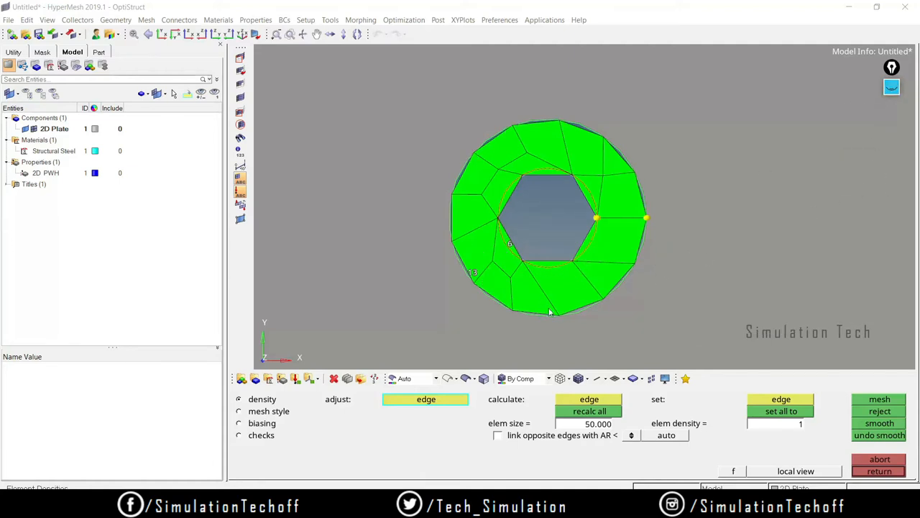
{"action": "left_click", "coordinate": [474, 275]}
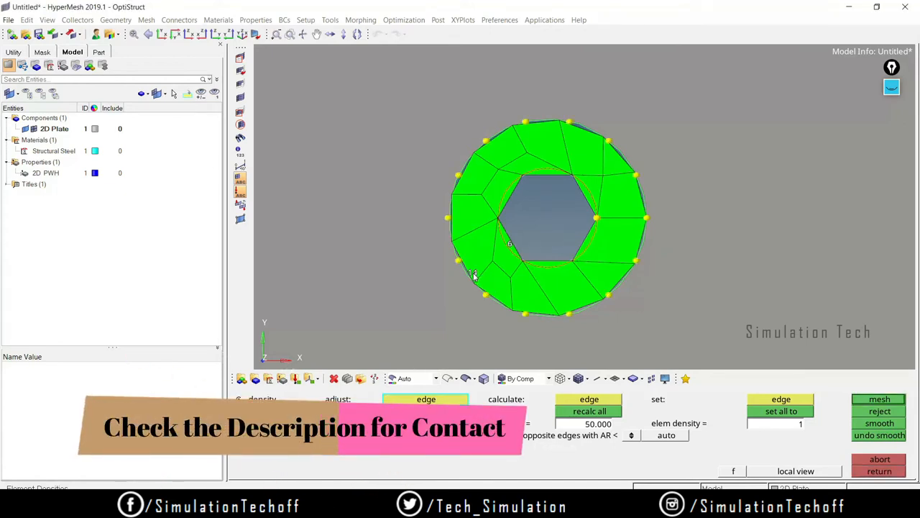
{"action": "left_click", "coordinate": [474, 276]}
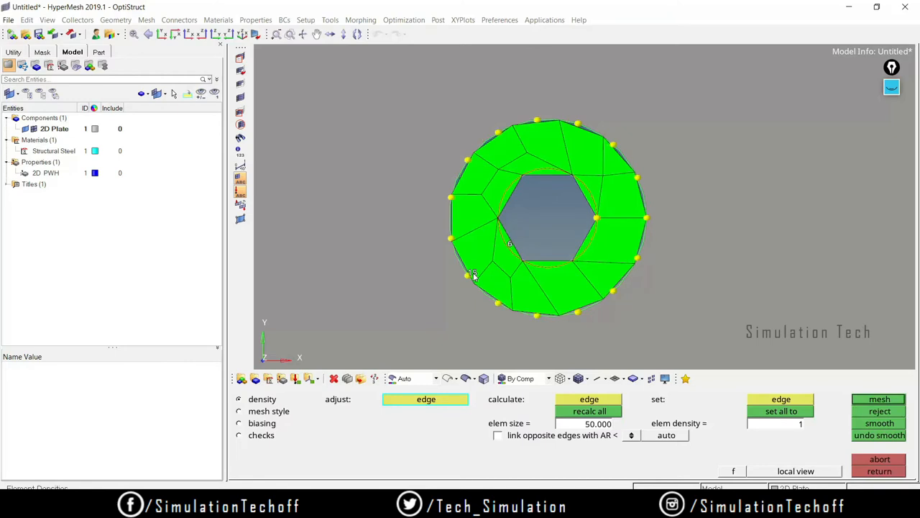
{"action": "left_click", "coordinate": [474, 275]}
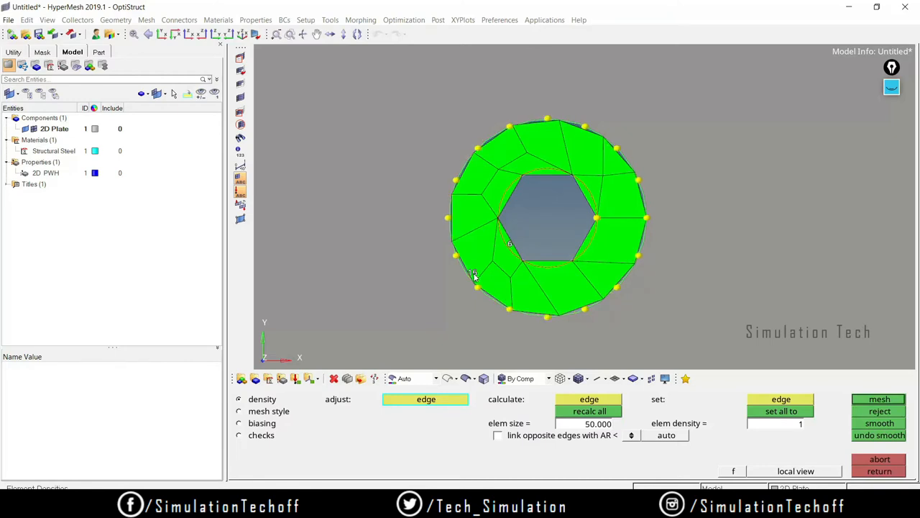
{"action": "right_click", "coordinate": [474, 276]}
{"action": "right_click", "coordinate": [474, 275]}
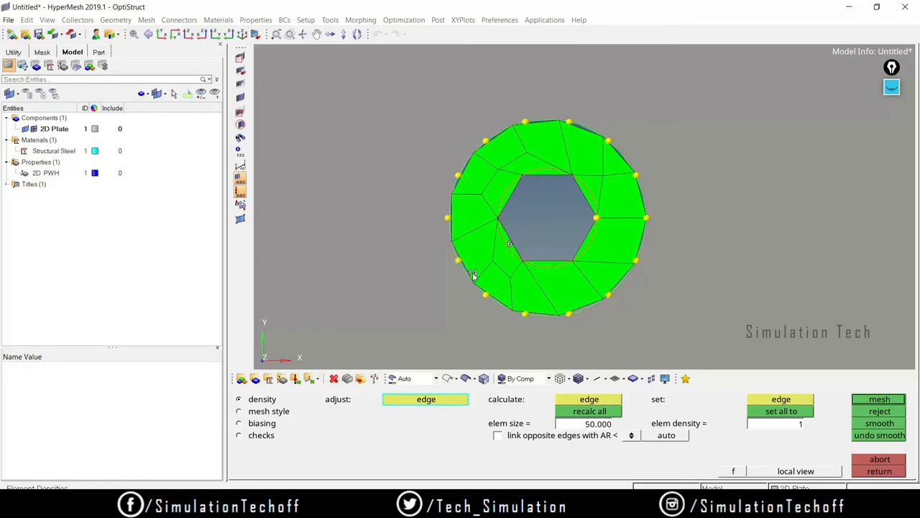
{"action": "right_click", "coordinate": [474, 275]}
{"action": "right_click", "coordinate": [473, 275]}
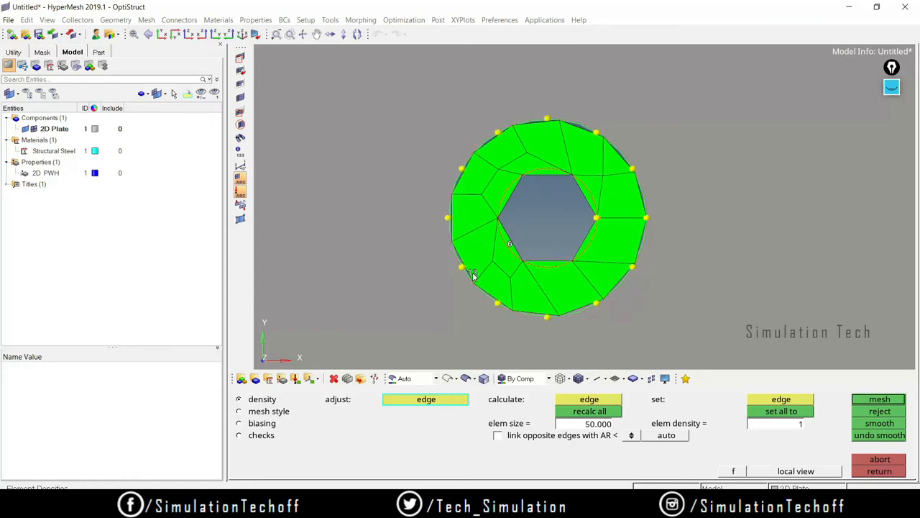
- Raise the hole edge's element density to 12 and remesh the washer ring with the matched densities
{"action": "left_click", "coordinate": [509, 246]}
{"action": "left_click", "coordinate": [510, 246]}
{"action": "left_click", "coordinate": [510, 246]}
{"action": "left_click", "coordinate": [510, 246]}
{"action": "left_click", "coordinate": [511, 246]}
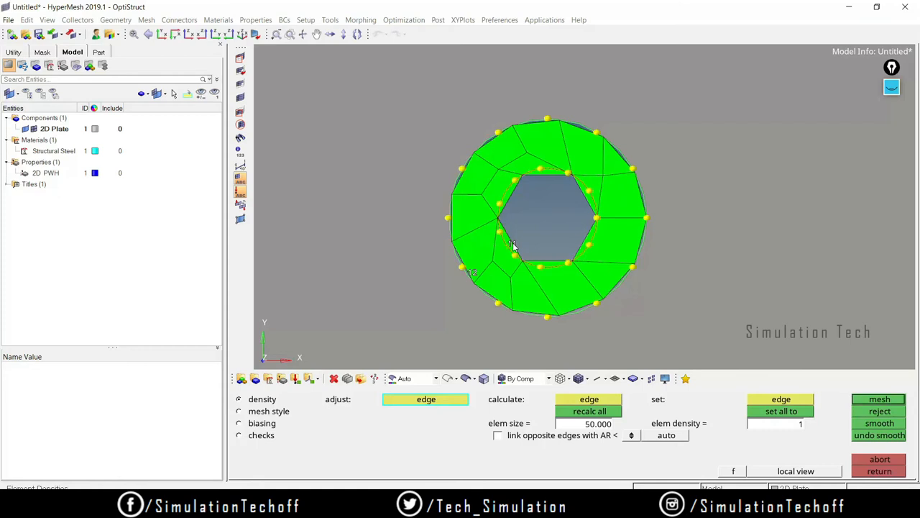
{"action": "left_click", "coordinate": [511, 246]}
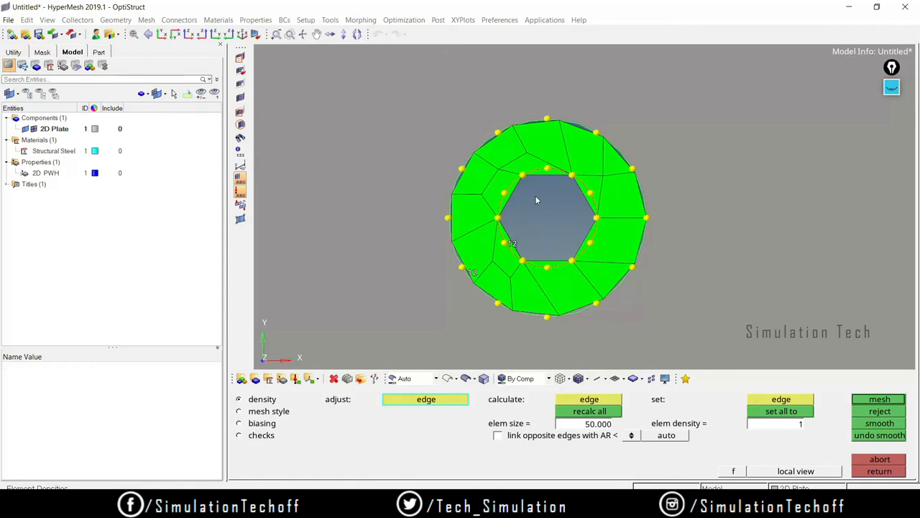
{"action": "left_click", "coordinate": [885, 405]}
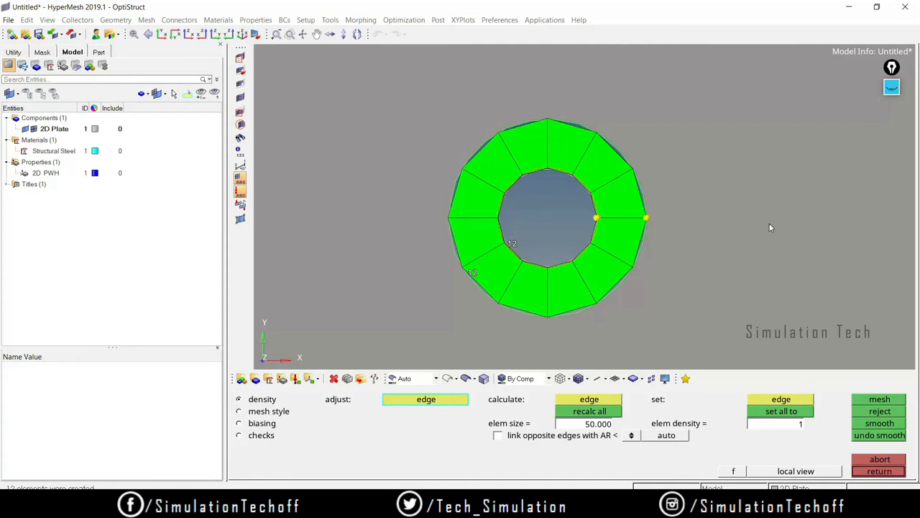
- Mark a quad of the remeshed washer ring with the annotation pen and clear the marking
{"action": "left_click", "coordinate": [892, 87]}
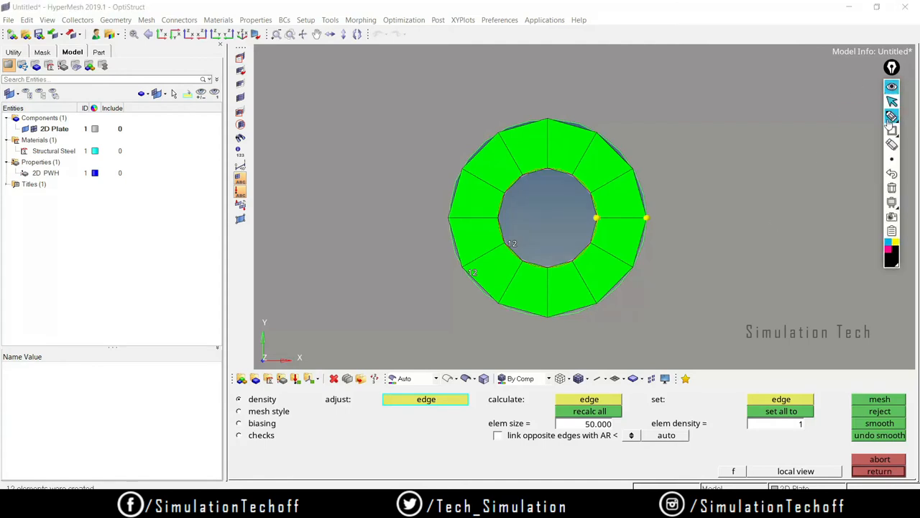
{"action": "left_click", "coordinate": [893, 118]}
{"action": "left_click_drag", "start_coordinate": [621, 186], "coordinate": [656, 164]}
{"action": "left_click", "coordinate": [891, 188]}
{"action": "left_click", "coordinate": [892, 87]}
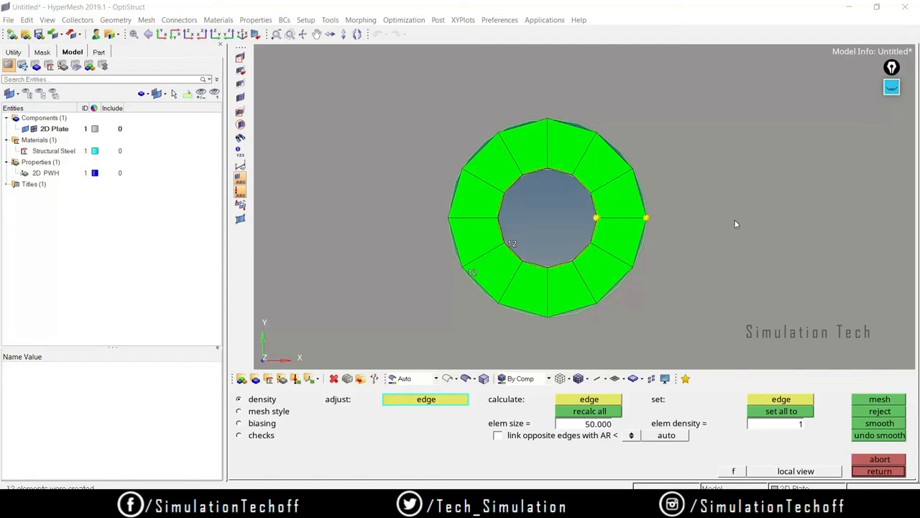
- Accept the washer ring mesh and change the color of the 2D Plate component to cyan
{"action": "left_click", "coordinate": [883, 472]}
{"action": "scroll", "coordinate": [765, 273], "scroll_direction": "down", "scroll_amount": 5}
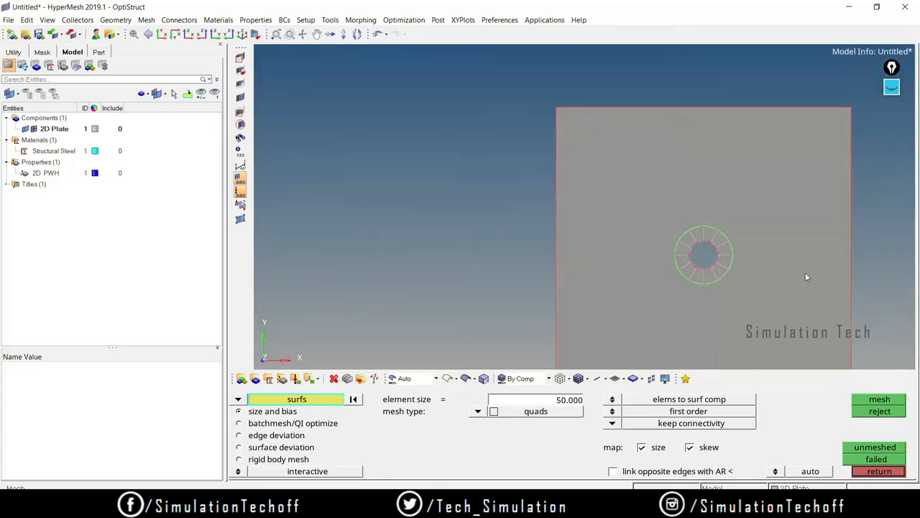
{"action": "right_click_drag", "start_coordinate": [799, 271], "coordinate": [630, 205], "text": "ctrl"}
{"action": "scroll", "coordinate": [539, 188], "scroll_direction": "up", "scroll_amount": 3}
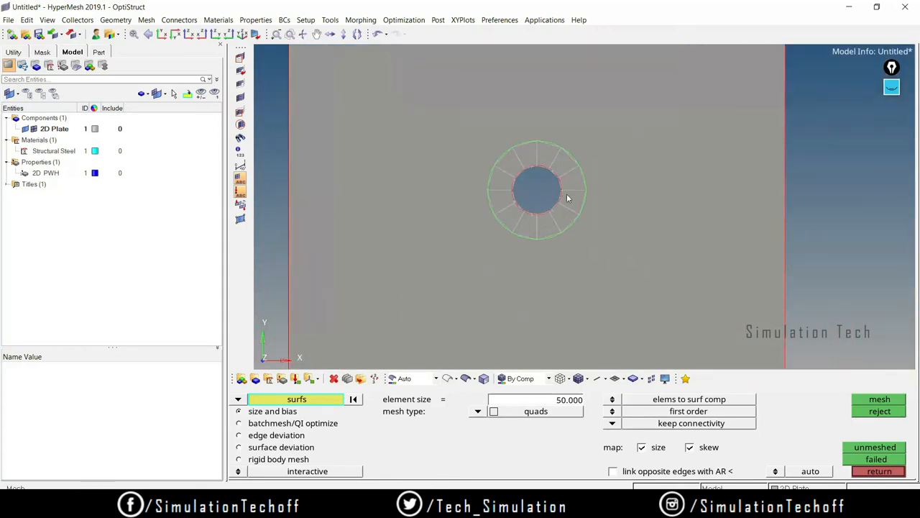
{"action": "scroll", "coordinate": [631, 228], "scroll_direction": "down", "scroll_amount": 3}
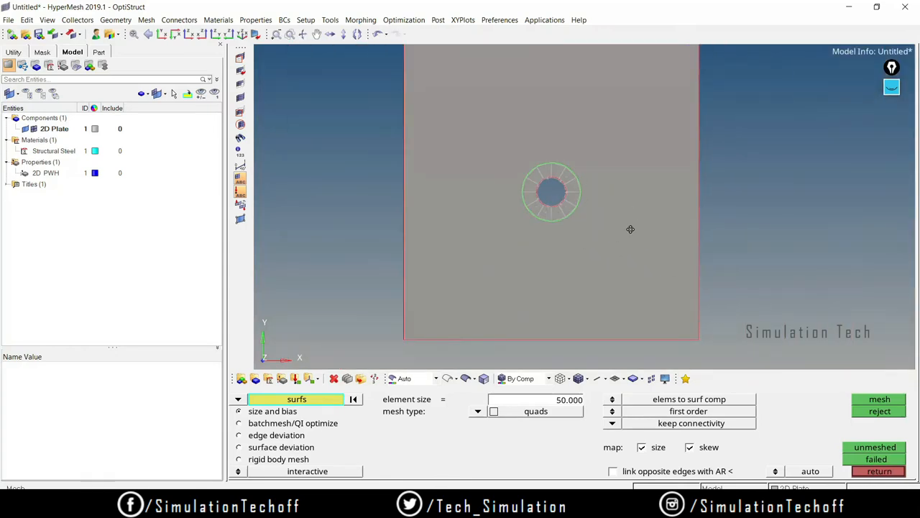
{"action": "left_click", "coordinate": [95, 131]}
{"action": "left_click", "coordinate": [94, 131]}
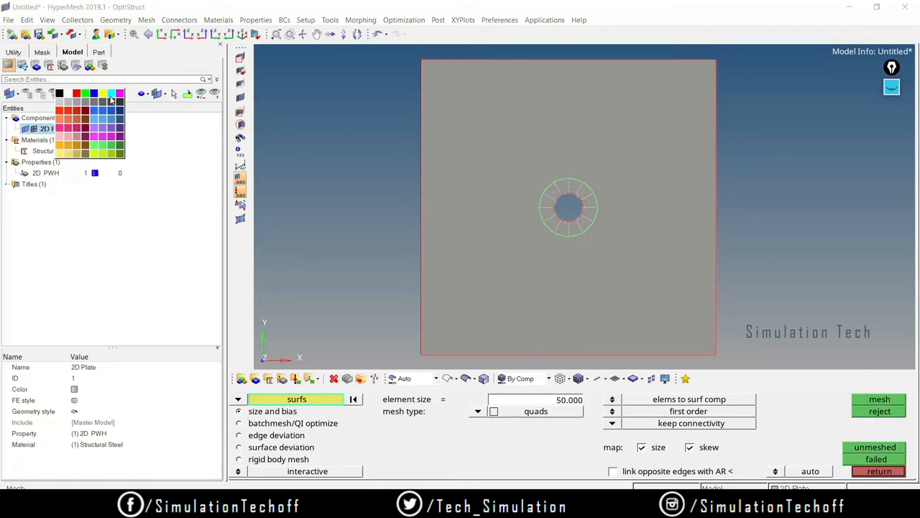
{"action": "left_click", "coordinate": [111, 97]}
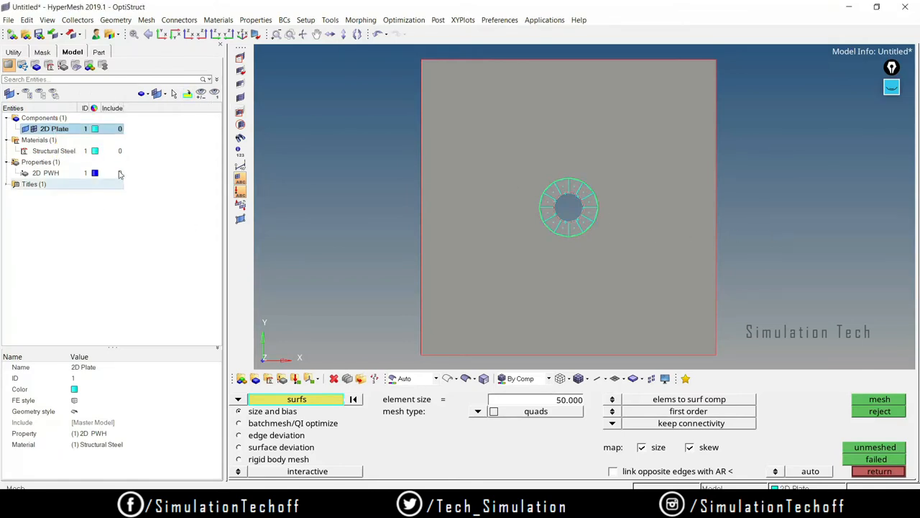
- Select the plate surface surrounding the meshed washer ring for meshing
{"action": "scroll", "coordinate": [668, 252], "scroll_direction": "up", "scroll_amount": 2}
{"action": "scroll", "coordinate": [536, 214], "scroll_direction": "down", "scroll_amount": 2, "text": "ctrl"}
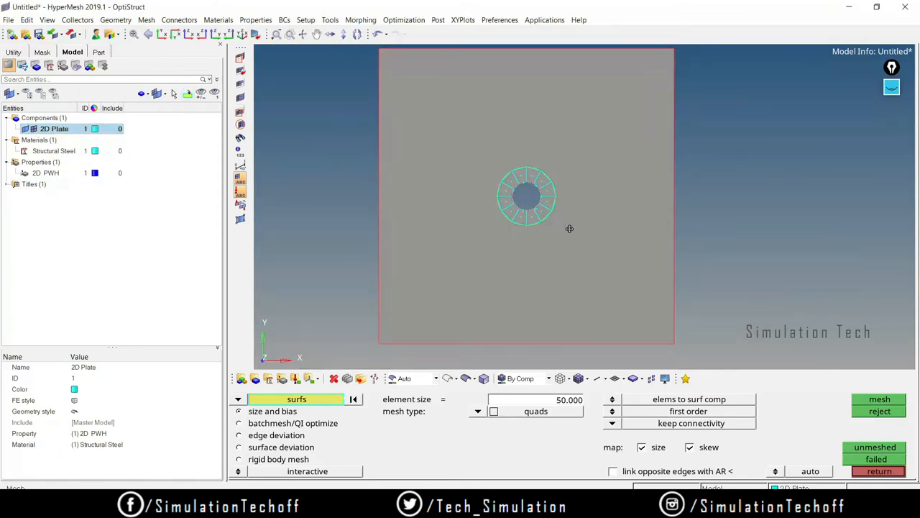
{"action": "right_click_drag", "start_coordinate": [569, 228], "coordinate": [632, 235], "text": "ctrl"}
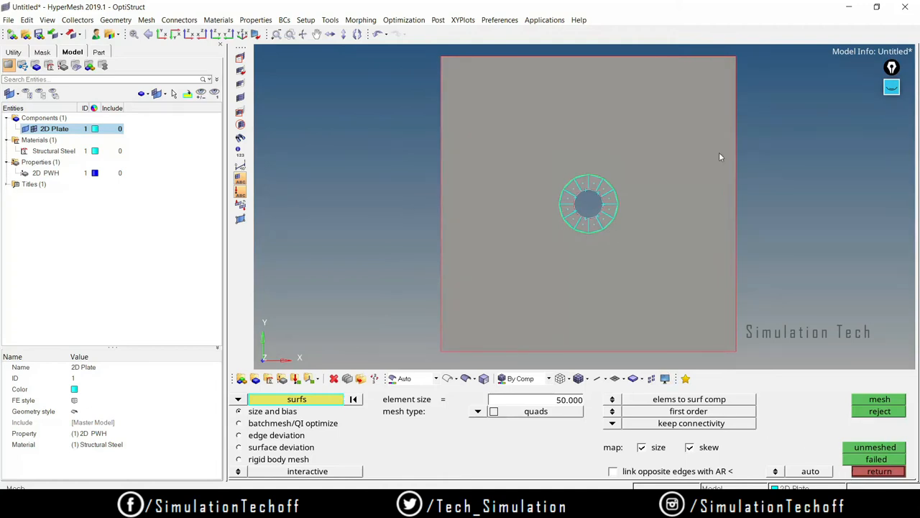
{"action": "left_click", "coordinate": [674, 135]}
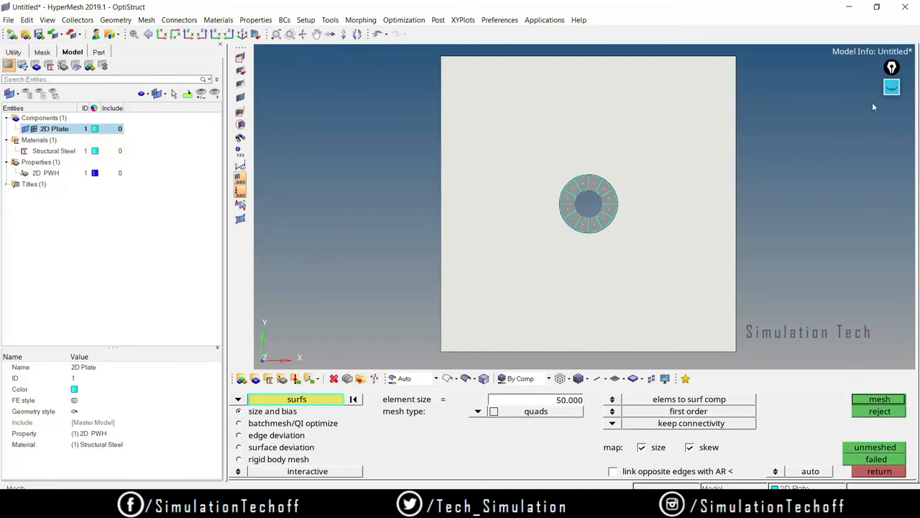
- Circle the interactive meshing mode with the annotation pen and clear the circle
{"action": "left_click", "coordinate": [892, 87]}
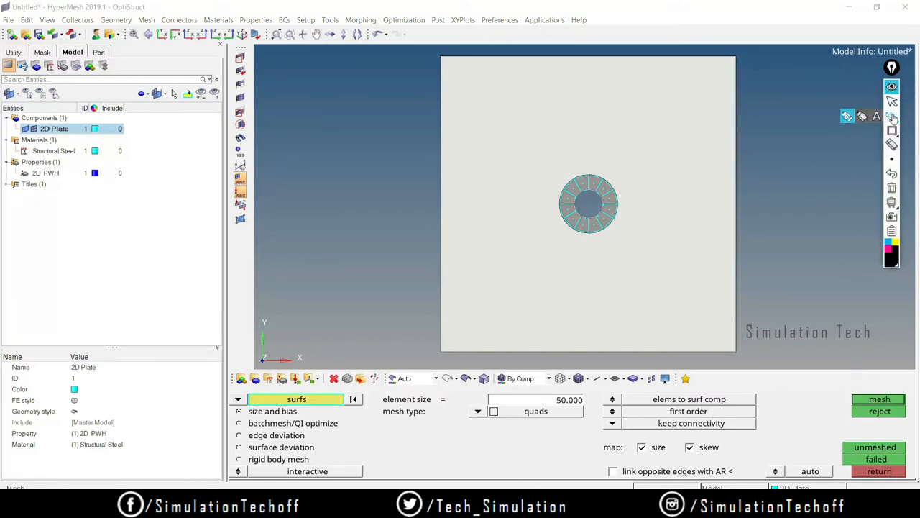
{"action": "left_click", "coordinate": [892, 117]}
{"action": "mouse_move", "coordinate": [320, 469]}
{"action": "left_mouse_down"}
{"action": "mouse_move", "coordinate": [287, 460]}
{"action": "mouse_move", "coordinate": [370, 468]}
{"action": "mouse_move", "coordinate": [302, 461]}
{"action": "left_mouse_up"}
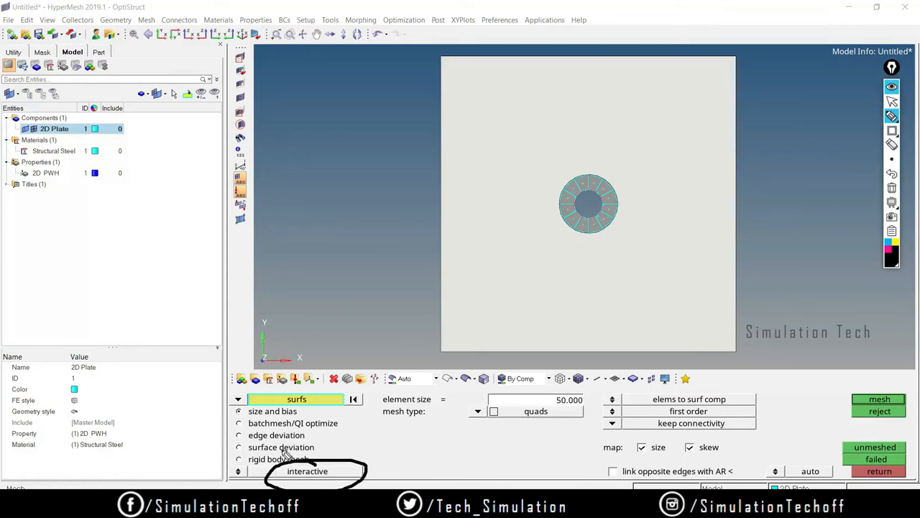
{"action": "left_click", "coordinate": [892, 187]}
{"action": "left_click", "coordinate": [892, 87]}
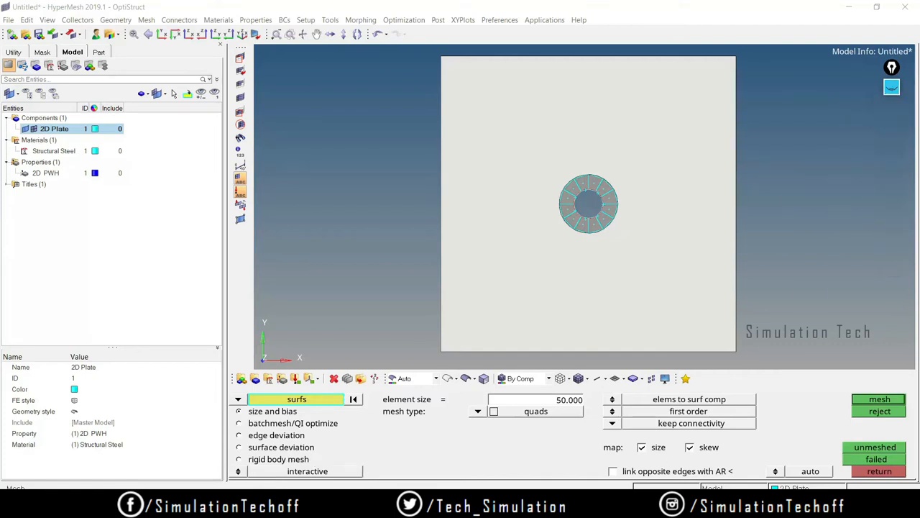
- Mesh the selected plate surface in automatic mode with size 50 quads, restore interactive mode, and leave automesh
{"action": "left_click", "coordinate": [239, 472]}
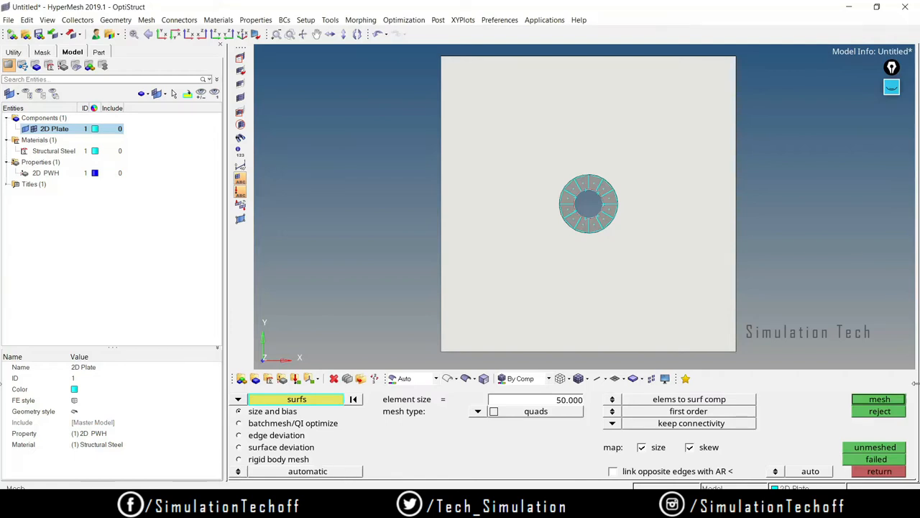
{"action": "left_click", "coordinate": [894, 403]}
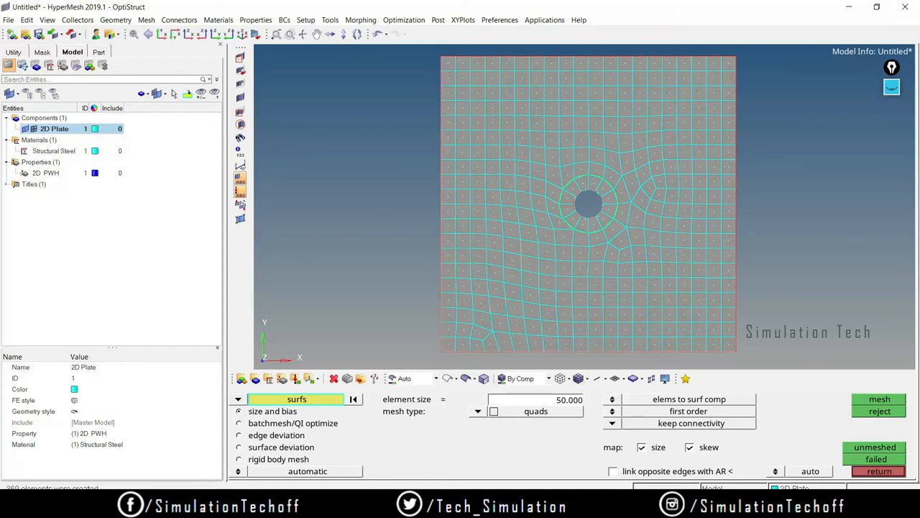
{"action": "left_click", "coordinate": [238, 471]}
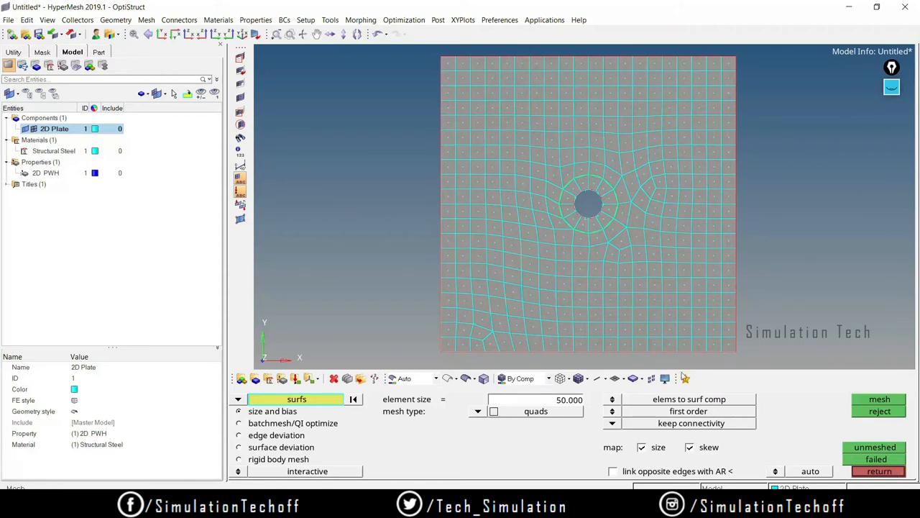
{"action": "left_click", "coordinate": [879, 472]}
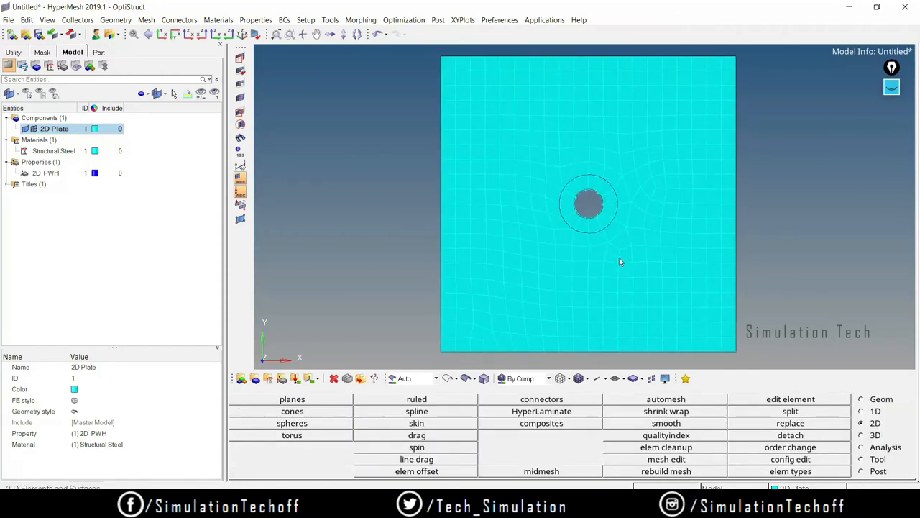
- Hide the 2D Plate geometry and display its elements shaded with mesh lines
{"action": "left_click", "coordinate": [26, 130]}
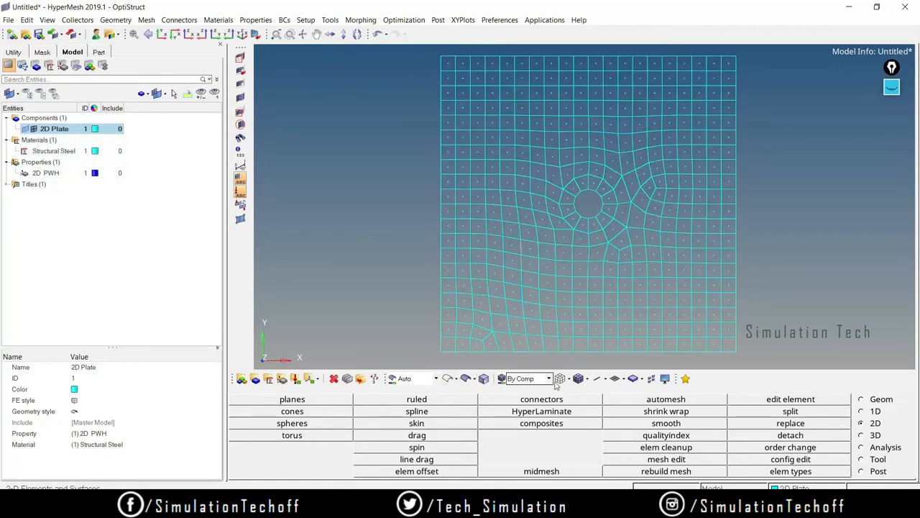
{"action": "left_click", "coordinate": [579, 380]}
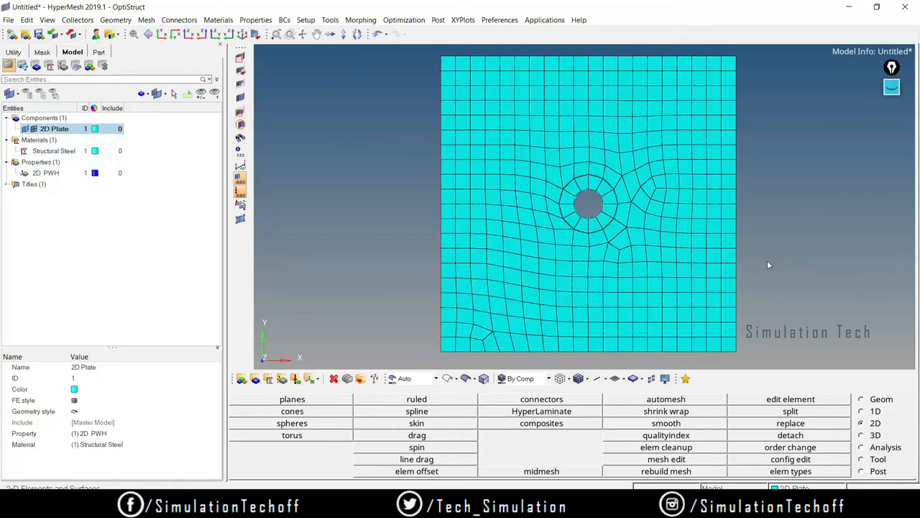
{"action": "scroll", "coordinate": [752, 258], "scroll_direction": "down", "scroll_amount": 2}
{"action": "scroll", "coordinate": [544, 202], "scroll_direction": "up", "scroll_amount": 3}
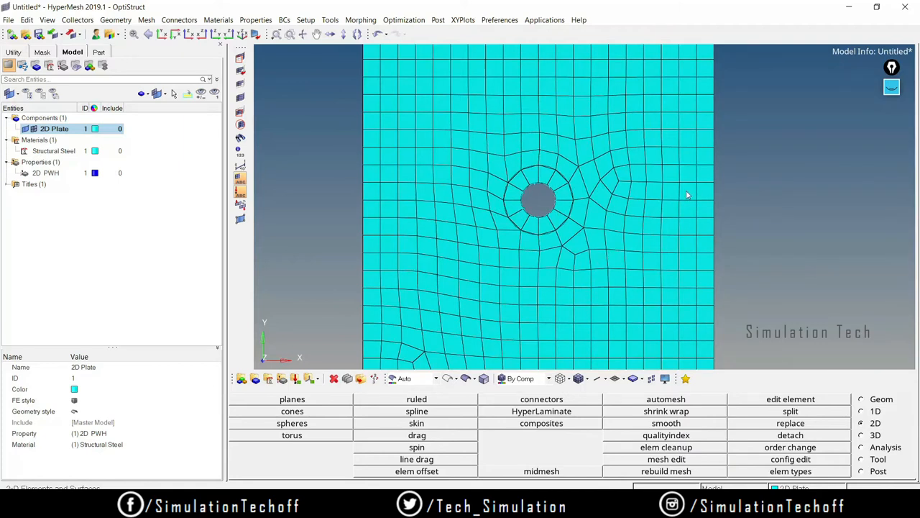
- Write the notes "50" with a check mark and "50 mm" beside the plate mesh with the annotation pen
{"action": "left_click", "coordinate": [892, 87]}
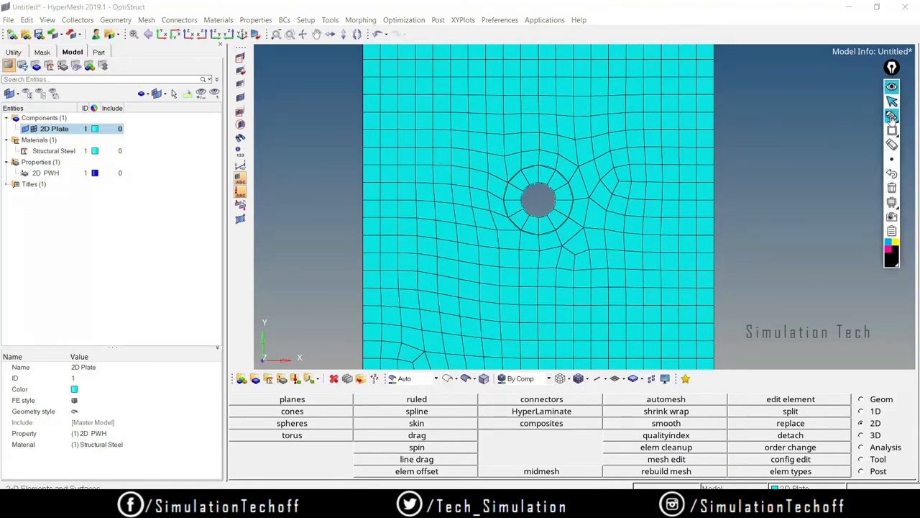
{"action": "left_click", "coordinate": [892, 115]}
{"action": "mouse_move", "coordinate": [786, 117]}
{"action": "left_mouse_down"}
{"action": "mouse_move", "coordinate": [822, 136]}
{"action": "mouse_move", "coordinate": [819, 126]}
{"action": "left_mouse_up"}
{"action": "left_click_drag", "start_coordinate": [817, 87], "coordinate": [836, 72]}
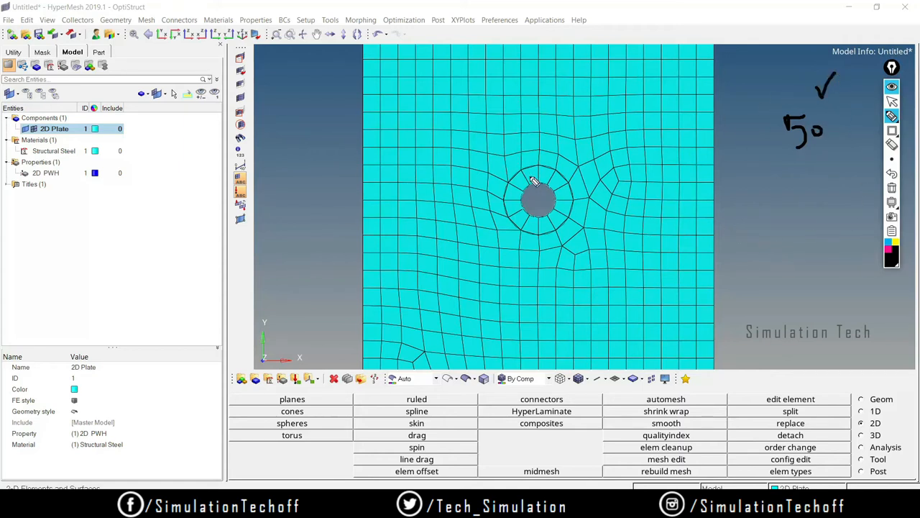
{"action": "mouse_move", "coordinate": [790, 278]}
{"action": "left_mouse_down"}
{"action": "mouse_move", "coordinate": [806, 267]}
{"action": "mouse_move", "coordinate": [799, 287]}
{"action": "mouse_move", "coordinate": [827, 274]}
{"action": "mouse_move", "coordinate": [863, 284]}
{"action": "mouse_move", "coordinate": [886, 276]}
{"action": "left_mouse_up"}
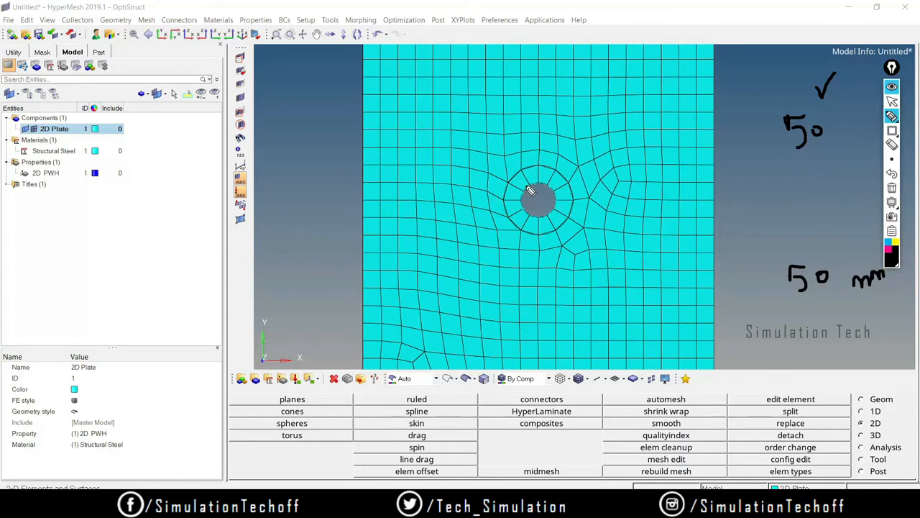
- Put a pen check mark on the washer ring mesh beside the hole
{"action": "left_click", "coordinate": [893, 117]}
{"action": "left_click", "coordinate": [892, 117]}
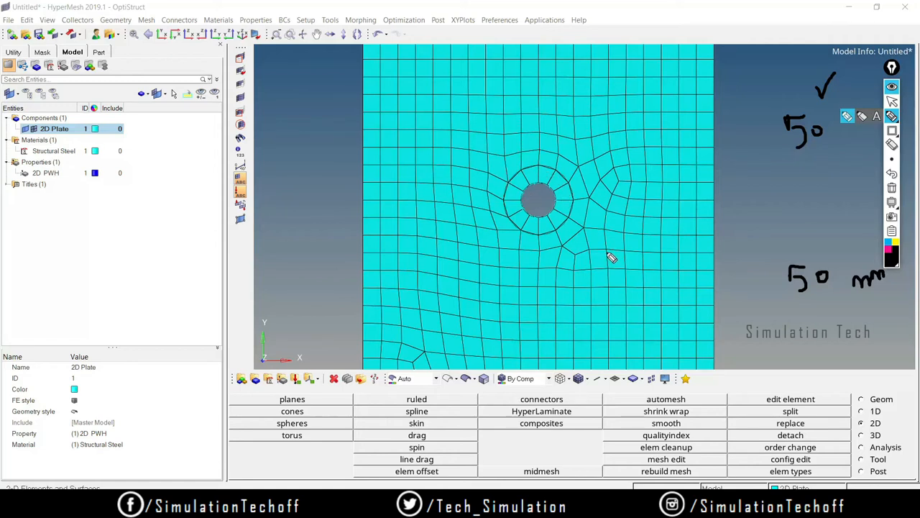
{"action": "left_click_drag", "start_coordinate": [564, 189], "coordinate": [579, 184]}
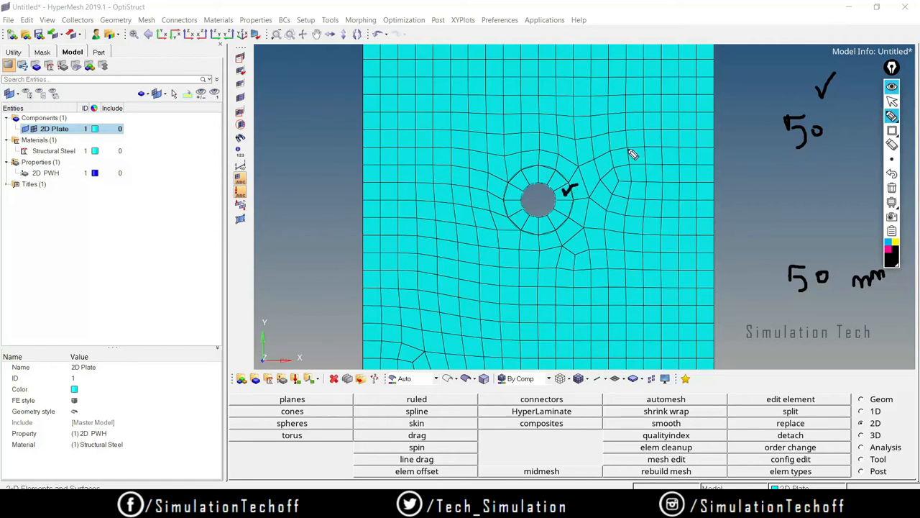
- Clear the earlier pen notes and write the averaging formula "M + M" over 2 beside the plate mesh
{"action": "left_click_drag", "start_coordinate": [629, 149], "coordinate": [646, 136]}
{"action": "left_click", "coordinate": [893, 187]}
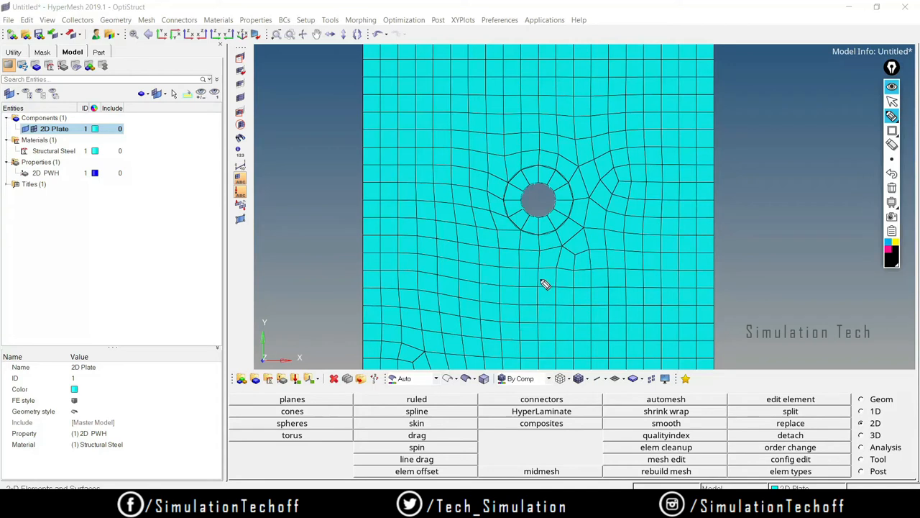
{"action": "mouse_move", "coordinate": [741, 154]}
{"action": "left_mouse_down"}
{"action": "mouse_move", "coordinate": [742, 144]}
{"action": "mouse_move", "coordinate": [754, 153]}
{"action": "mouse_move", "coordinate": [780, 145]}
{"action": "left_mouse_up"}
{"action": "left_click", "coordinate": [763, 145]}
{"action": "mouse_move", "coordinate": [779, 135]}
{"action": "left_mouse_down"}
{"action": "mouse_move", "coordinate": [791, 142]}
{"action": "mouse_move", "coordinate": [762, 148]}
{"action": "mouse_move", "coordinate": [777, 144]}
{"action": "left_mouse_up"}
{"action": "left_click_drag", "start_coordinate": [740, 170], "coordinate": [797, 148]}
{"action": "mouse_move", "coordinate": [773, 173]}
{"action": "left_mouse_down"}
{"action": "mouse_move", "coordinate": [784, 186]}
{"action": "mouse_move", "coordinate": [802, 181]}
{"action": "left_mouse_up"}
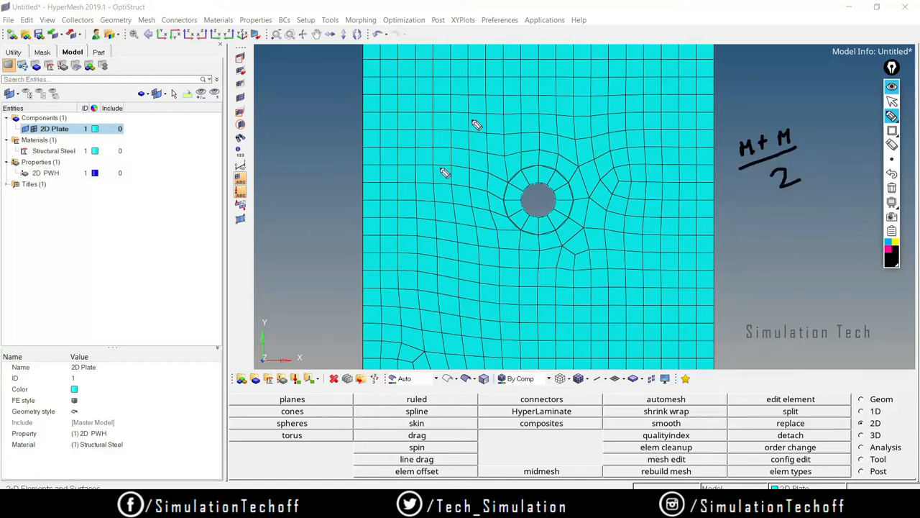
- Erase the pen annotations, fit the plate mesh in view, and open the check elements tool for 2-d elements
{"action": "left_click_drag", "start_coordinate": [663, 187], "coordinate": [692, 176]}
{"action": "left_click", "coordinate": [892, 188]}
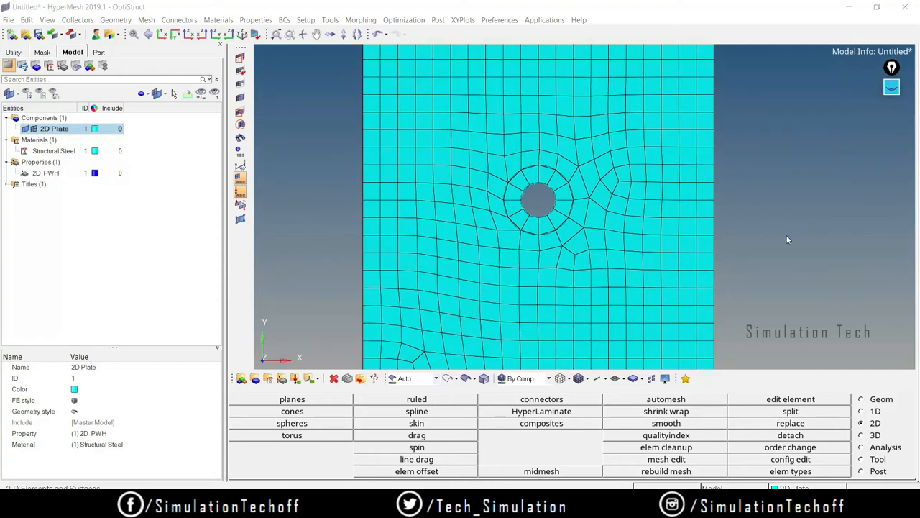
{"action": "key", "text": "f"}
{"action": "right_click_drag", "start_coordinate": [787, 241], "coordinate": [741, 227], "text": "ctrl"}
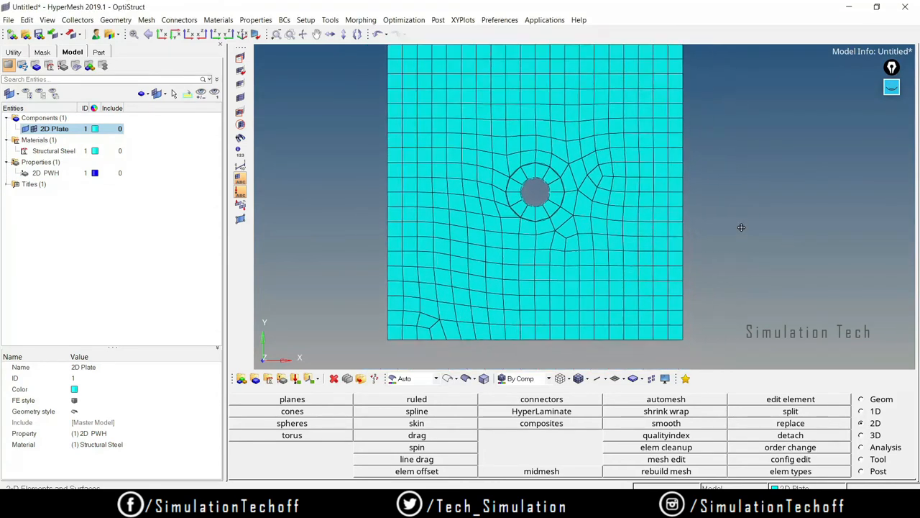
{"action": "left_click", "coordinate": [862, 459]}
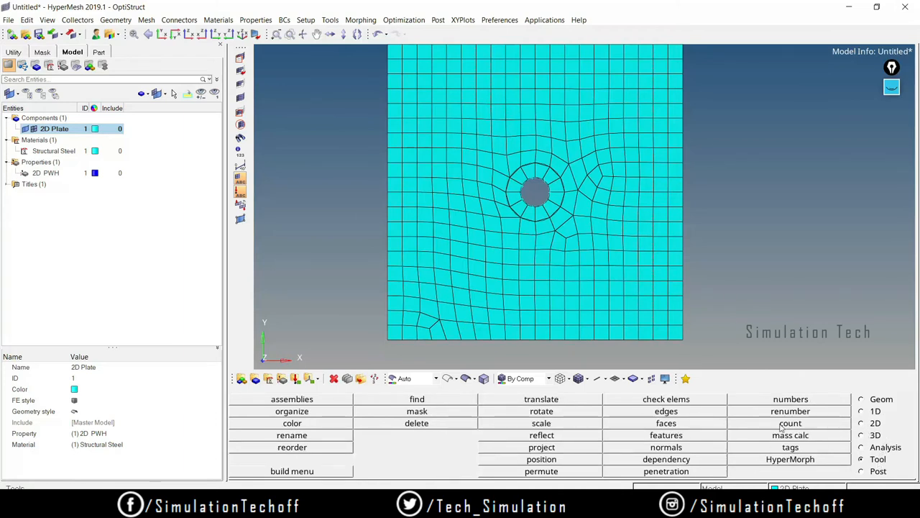
{"action": "left_click", "coordinate": [687, 403]}
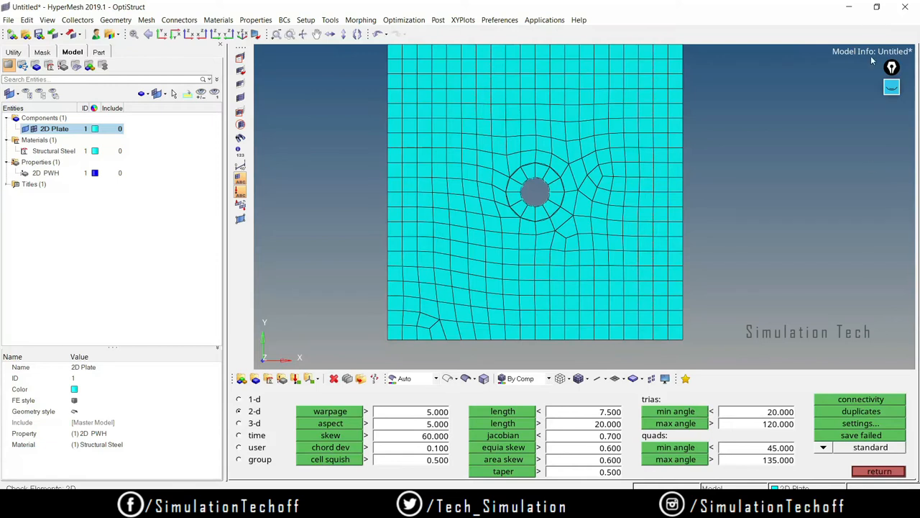
- Outline the 2-d option of the element check with the annotation pen and erase the outline
{"action": "left_click", "coordinate": [893, 90]}
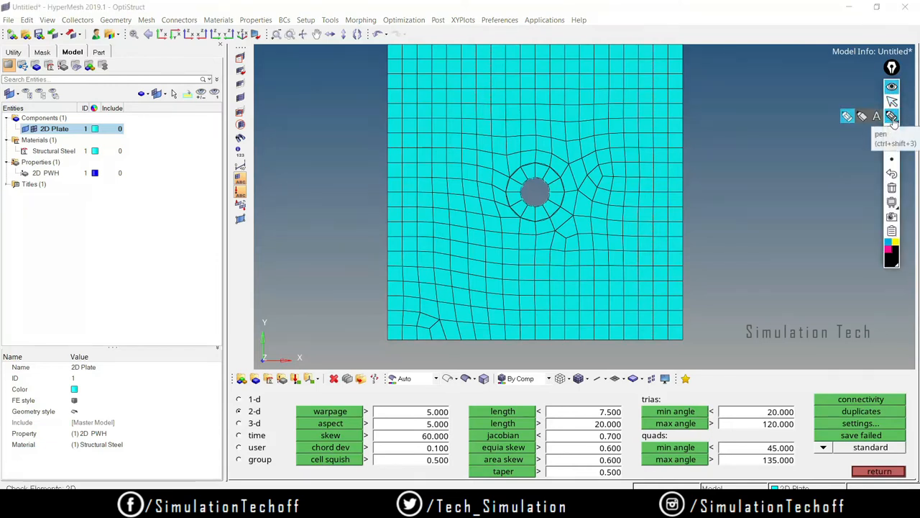
{"action": "left_click", "coordinate": [893, 117]}
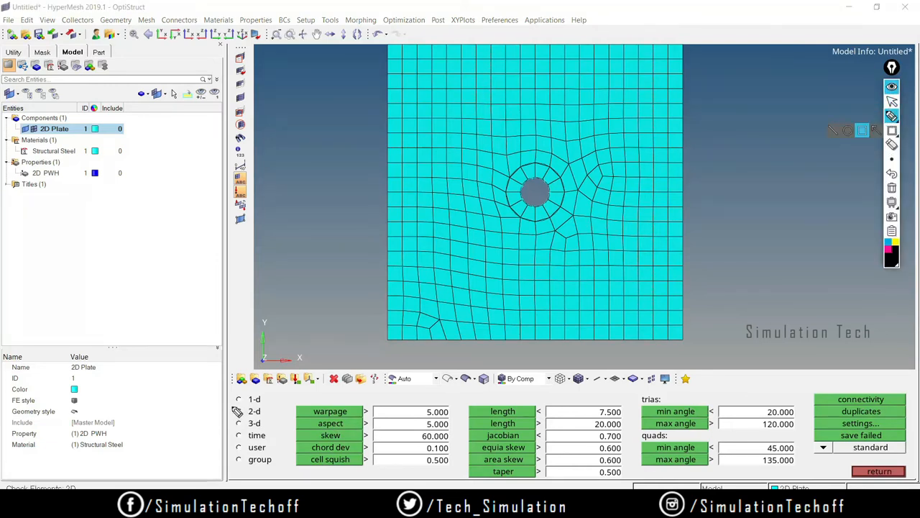
{"action": "mouse_move", "coordinate": [238, 411]}
{"action": "left_mouse_down"}
{"action": "mouse_move", "coordinate": [235, 424]}
{"action": "mouse_move", "coordinate": [269, 421]}
{"action": "mouse_move", "coordinate": [237, 406]}
{"action": "left_mouse_up"}
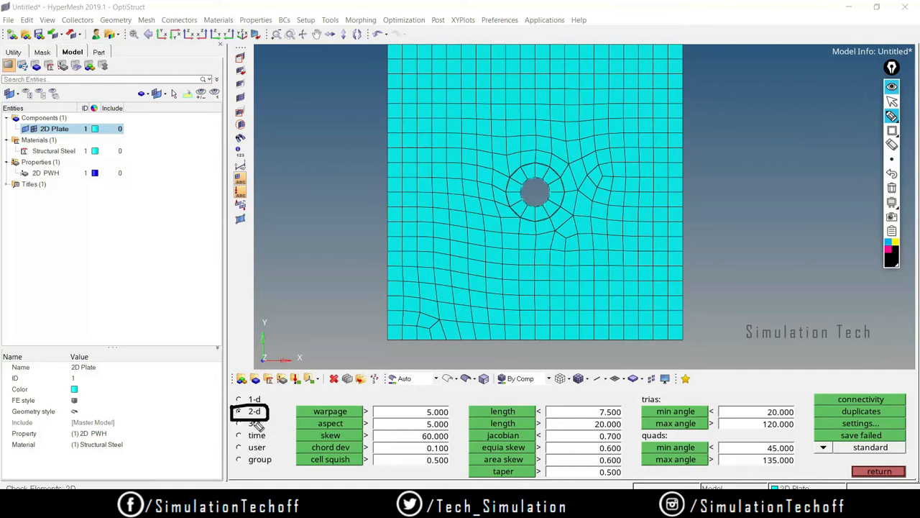
{"action": "left_click", "coordinate": [891, 188]}
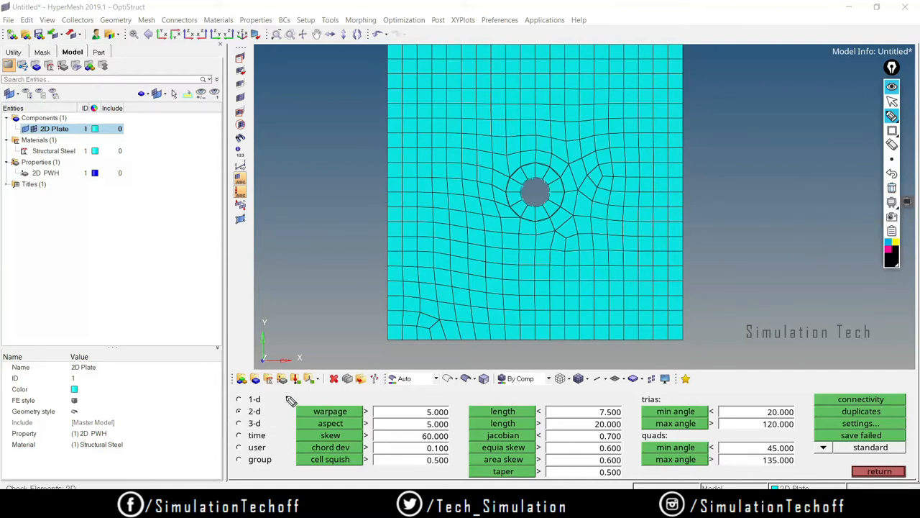
- Highlight the 2-d quality criteria and the minimum length check with the pen, and erase the marks
{"action": "mouse_move", "coordinate": [281, 406]}
{"action": "left_mouse_down"}
{"action": "mouse_move", "coordinate": [303, 400]}
{"action": "mouse_move", "coordinate": [303, 424]}
{"action": "left_mouse_up"}
{"action": "left_click", "coordinate": [288, 434]}
{"action": "left_click_drag", "start_coordinate": [460, 432], "coordinate": [471, 428]}
{"action": "left_click", "coordinate": [892, 202]}
{"action": "mouse_move", "coordinate": [489, 405]}
{"action": "left_mouse_down"}
{"action": "mouse_move", "coordinate": [487, 423]}
{"action": "mouse_move", "coordinate": [507, 424]}
{"action": "mouse_move", "coordinate": [524, 401]}
{"action": "mouse_move", "coordinate": [476, 403]}
{"action": "left_mouse_up"}
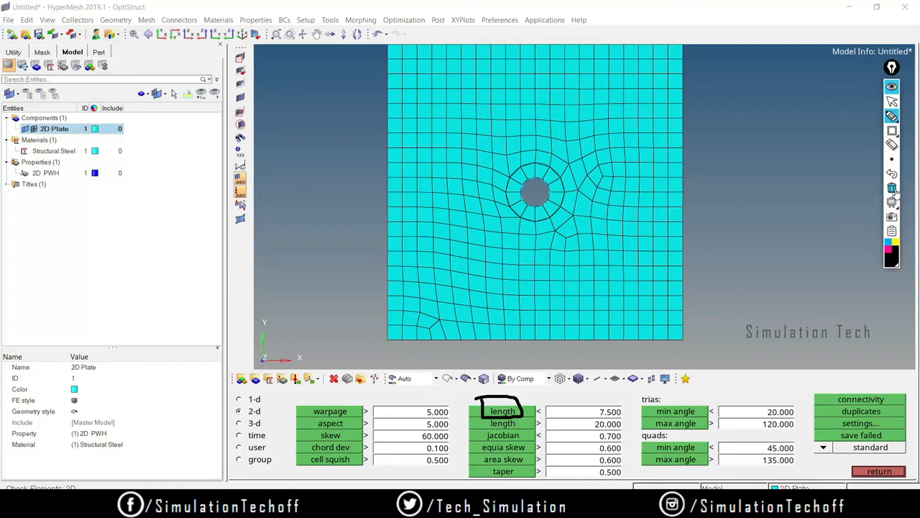
{"action": "left_click", "coordinate": [892, 189]}
- Check the minimum length of the plate elements and write 25.88 beside the mesh with the pen
{"action": "left_click", "coordinate": [891, 101]}
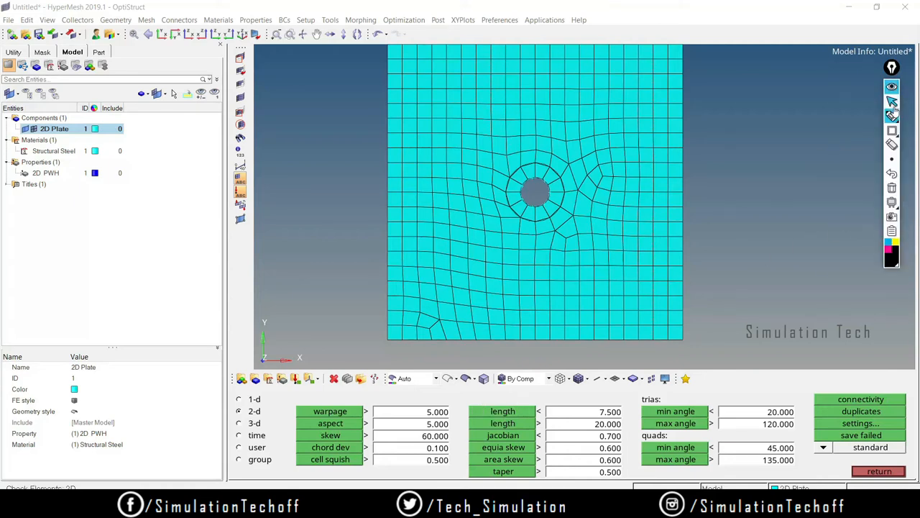
{"action": "left_click", "coordinate": [502, 414]}
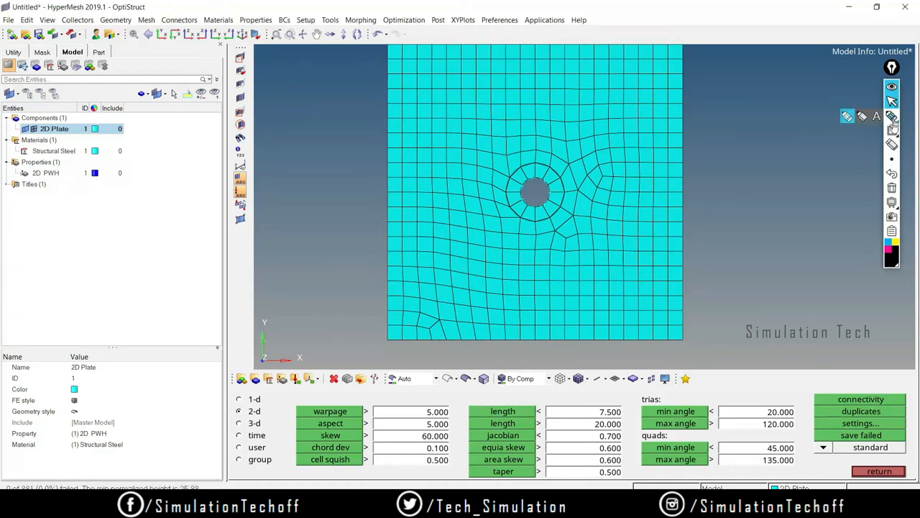
{"action": "left_click", "coordinate": [892, 116]}
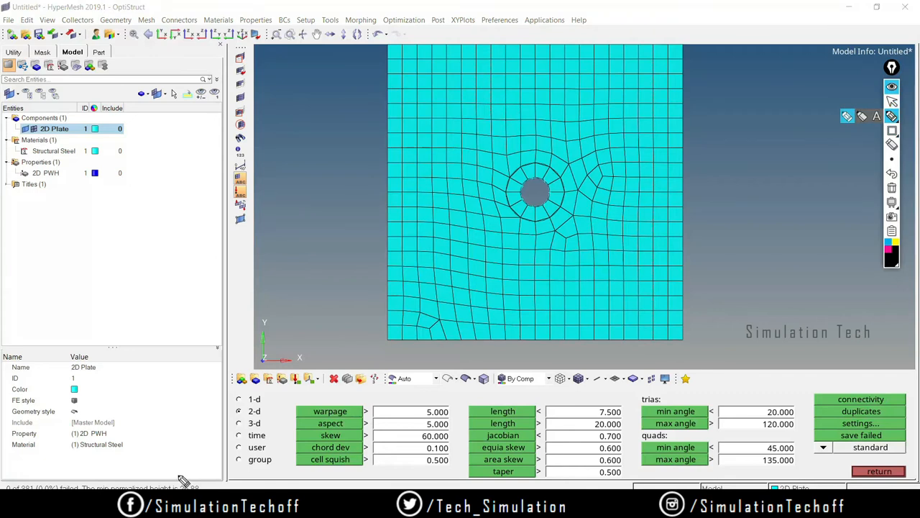
{"action": "left_click_drag", "start_coordinate": [173, 486], "coordinate": [205, 486]}
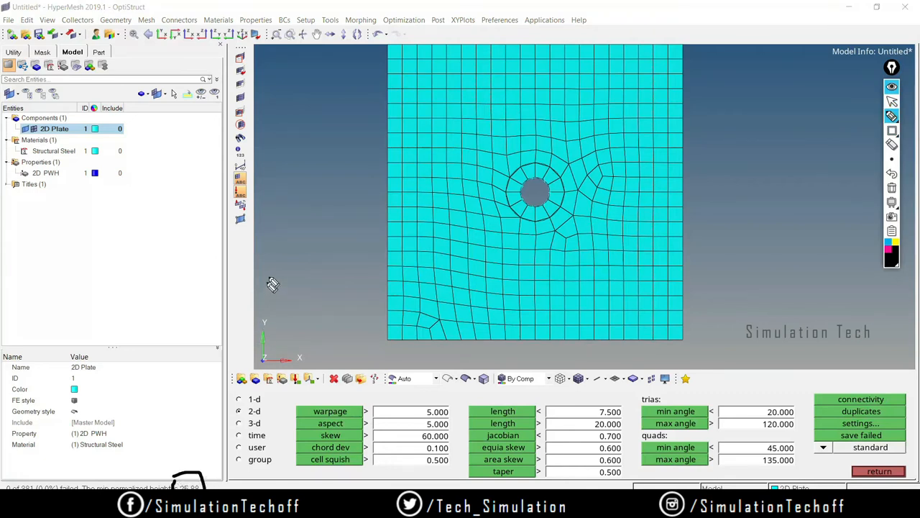
{"action": "mouse_move", "coordinate": [269, 277]}
{"action": "left_mouse_down"}
{"action": "mouse_move", "coordinate": [288, 294]}
{"action": "mouse_move", "coordinate": [295, 275]}
{"action": "mouse_move", "coordinate": [312, 281]}
{"action": "mouse_move", "coordinate": [335, 268]}
{"action": "mouse_move", "coordinate": [342, 278]}
{"action": "mouse_move", "coordinate": [360, 268]}
{"action": "left_mouse_up"}
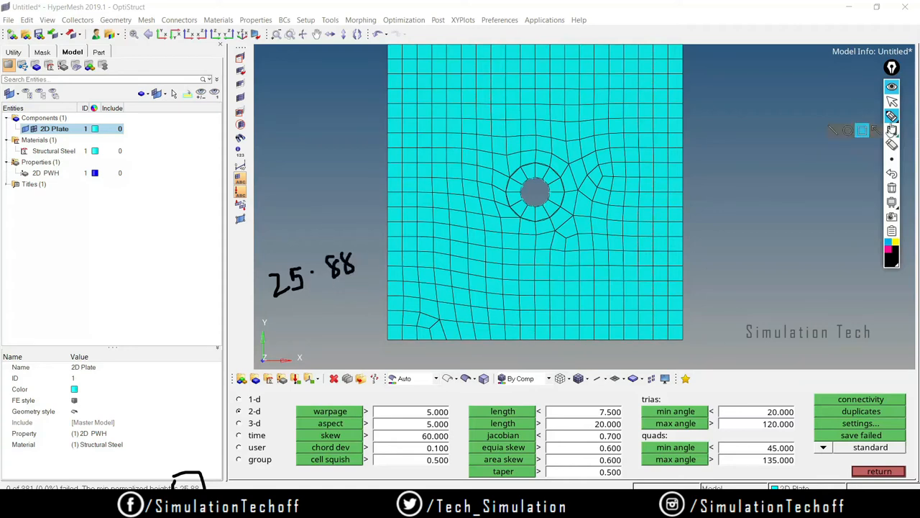
- Check the maximum length of the plate elements and write 93.69 beside the mesh with the pen
{"action": "left_click", "coordinate": [892, 103]}
{"action": "left_click", "coordinate": [515, 429]}
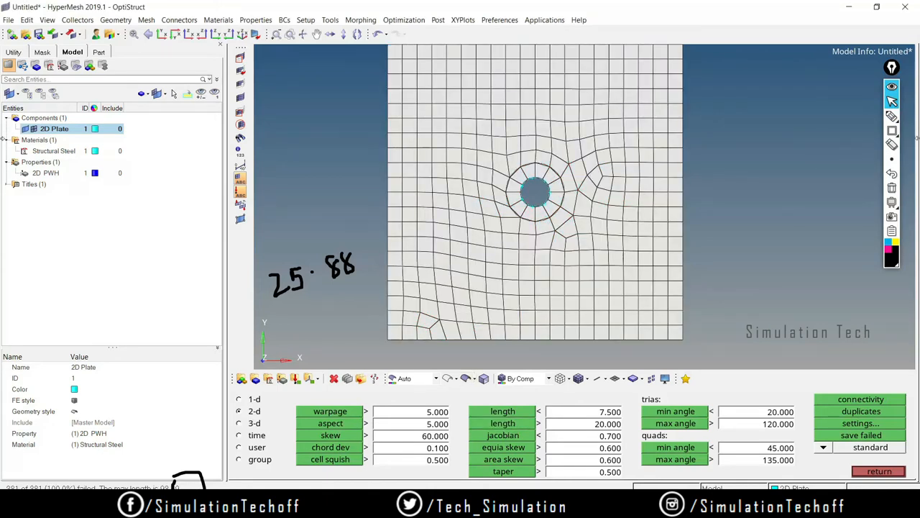
{"action": "left_click", "coordinate": [892, 146]}
{"action": "left_click", "coordinate": [190, 476]}
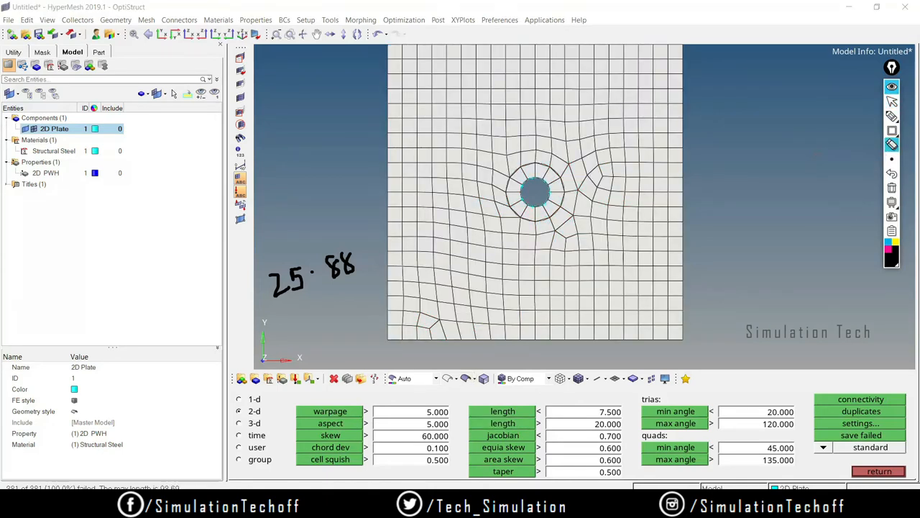
{"action": "left_click", "coordinate": [892, 117]}
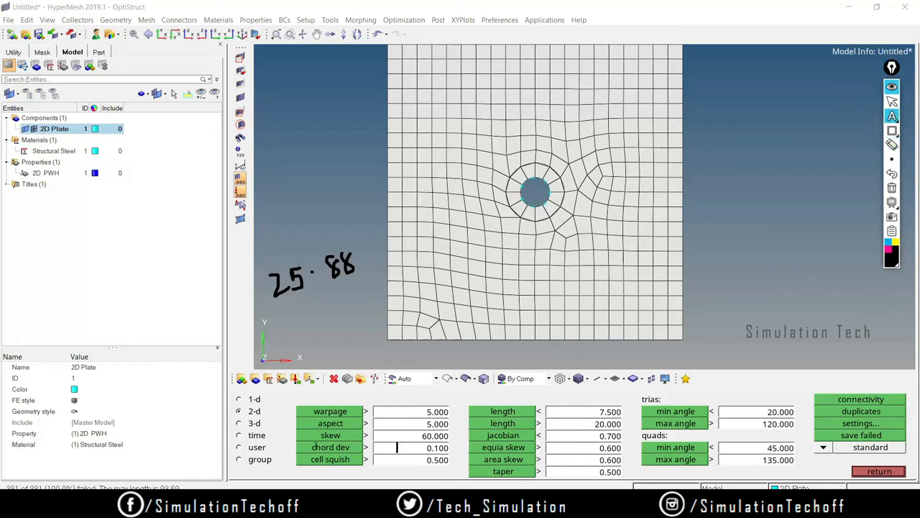
{"action": "left_click", "coordinate": [892, 116]}
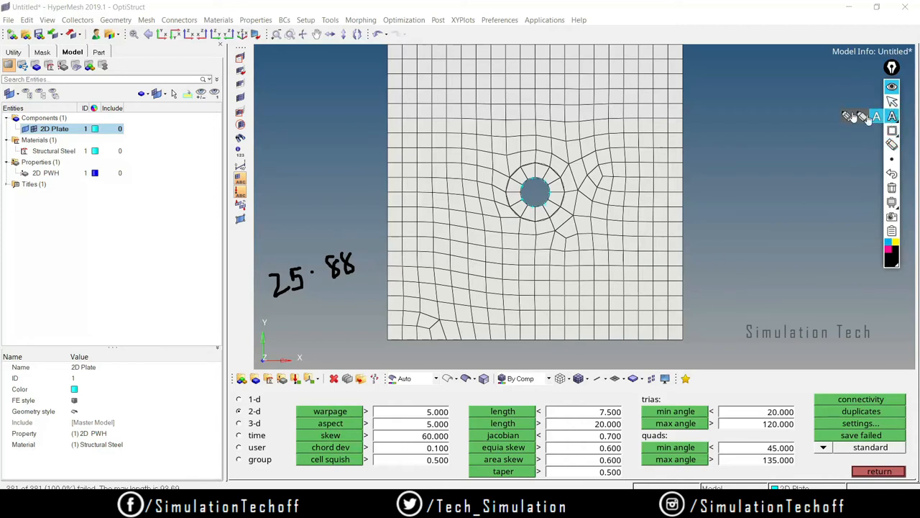
{"action": "left_click", "coordinate": [848, 116]}
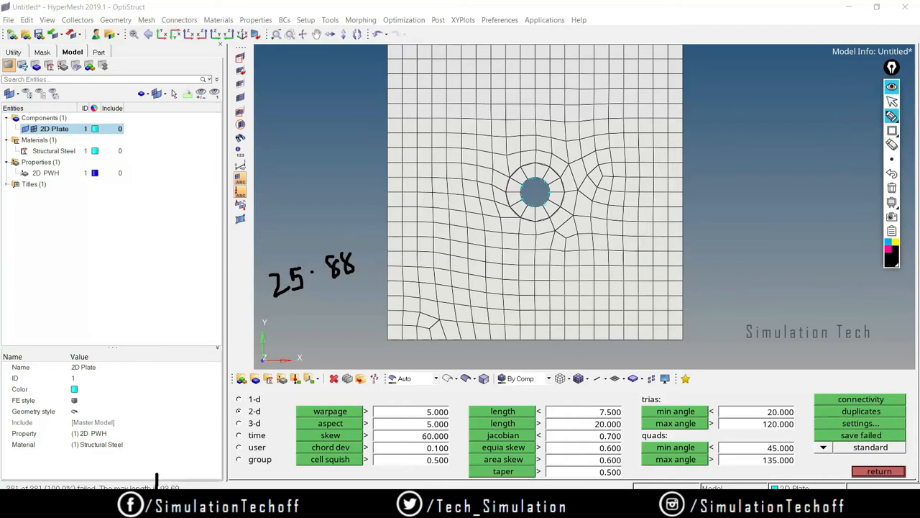
{"action": "mouse_move", "coordinate": [190, 484]}
{"action": "left_mouse_down"}
{"action": "mouse_move", "coordinate": [191, 466]}
{"action": "mouse_move", "coordinate": [146, 466]}
{"action": "left_mouse_up"}
{"action": "mouse_move", "coordinate": [781, 191]}
{"action": "left_mouse_down"}
{"action": "mouse_move", "coordinate": [784, 204]}
{"action": "mouse_move", "coordinate": [799, 195]}
{"action": "mouse_move", "coordinate": [808, 205]}
{"action": "mouse_move", "coordinate": [832, 185]}
{"action": "mouse_move", "coordinate": [853, 184]}
{"action": "mouse_move", "coordinate": [855, 206]}
{"action": "left_mouse_up"}
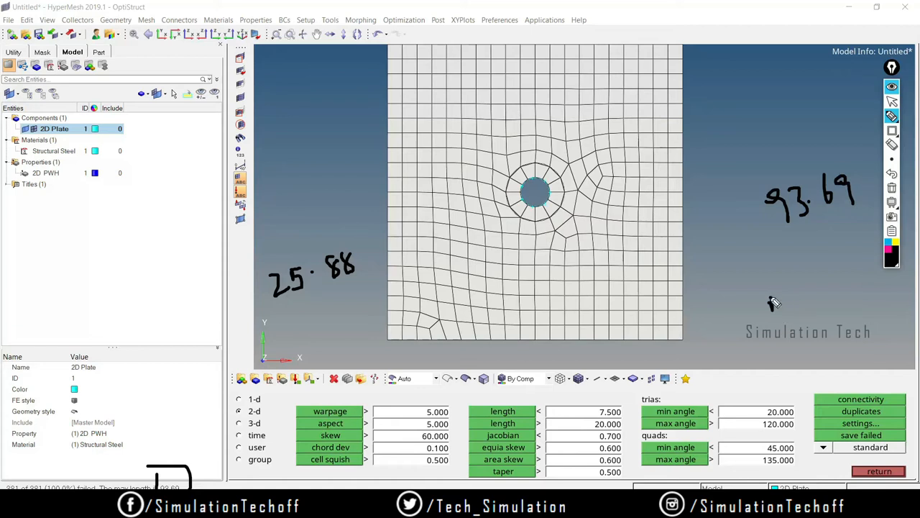
- Write "50 mm" beside the mesh and underline the notes 25.88 and 93.69 with the pen
{"action": "mouse_move", "coordinate": [789, 295]}
{"action": "left_mouse_down"}
{"action": "mouse_move", "coordinate": [773, 307]}
{"action": "mouse_move", "coordinate": [789, 320]}
{"action": "mouse_move", "coordinate": [774, 328]}
{"action": "left_mouse_up"}
{"action": "mouse_move", "coordinate": [800, 302]}
{"action": "left_mouse_down"}
{"action": "mouse_move", "coordinate": [794, 310]}
{"action": "mouse_move", "coordinate": [857, 290]}
{"action": "left_mouse_up"}
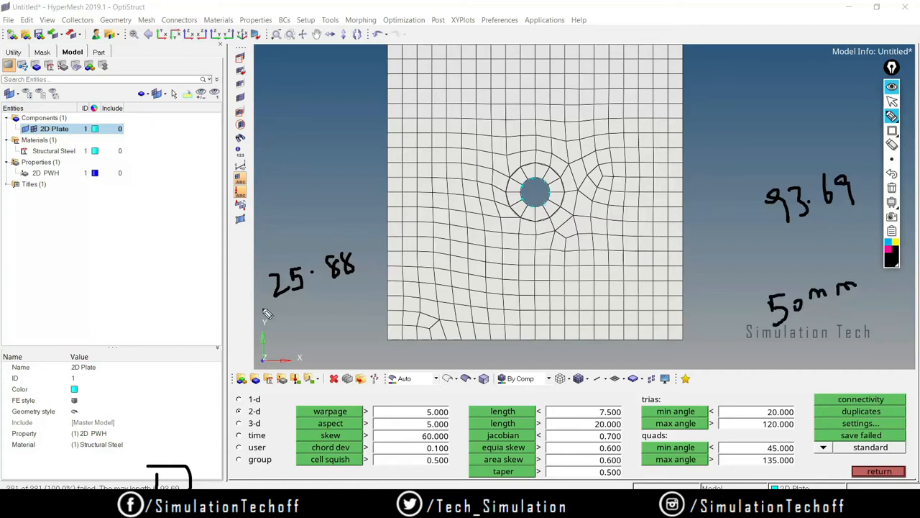
{"action": "left_click_drag", "start_coordinate": [273, 311], "coordinate": [364, 292]}
{"action": "left_click_drag", "start_coordinate": [783, 241], "coordinate": [870, 226]}
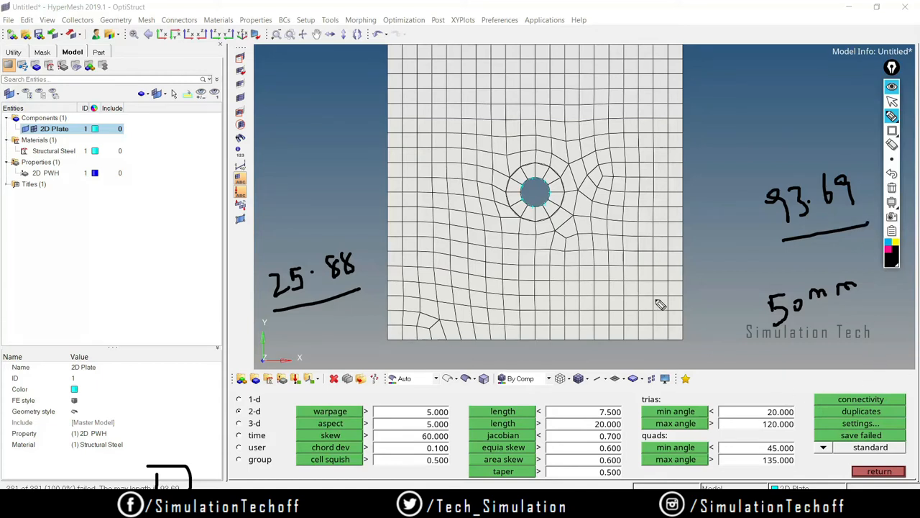
- Switch to Calculator, add 25.88 and 93.69, and divide the sum by 2
{"action": "key", "text": "alt+Tab"}
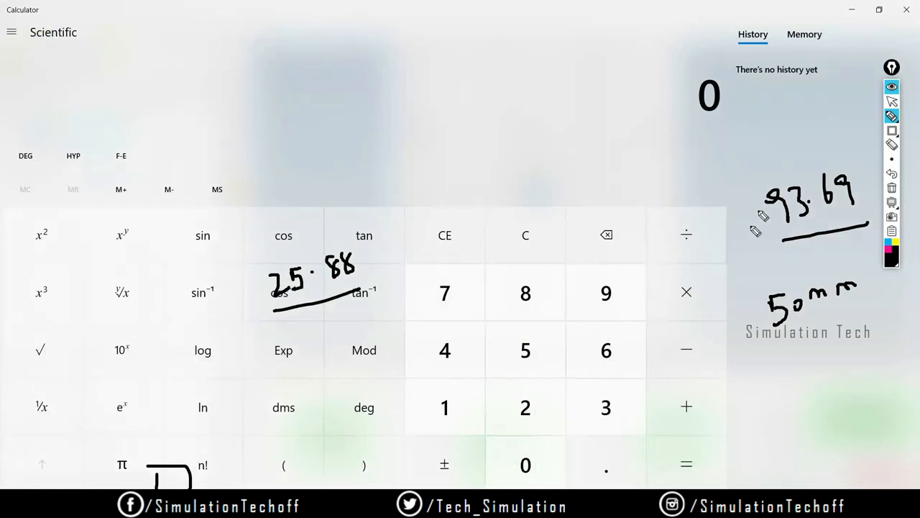
{"action": "type", "text": "25.88"}
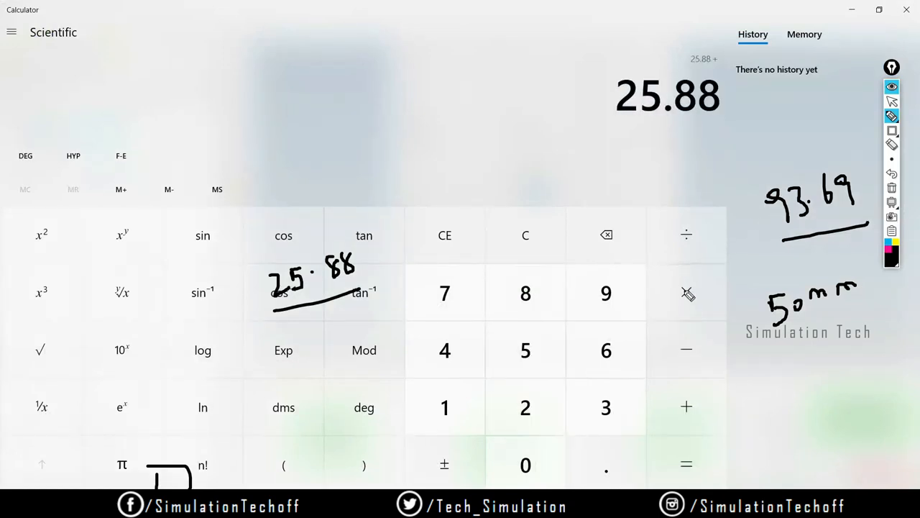
{"action": "type", "text": "93."}
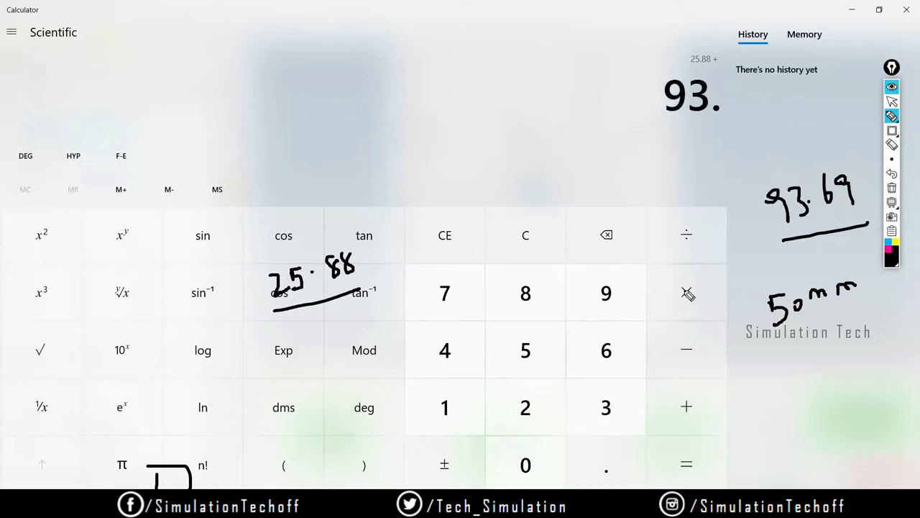
{"action": "type", "text": "69"}
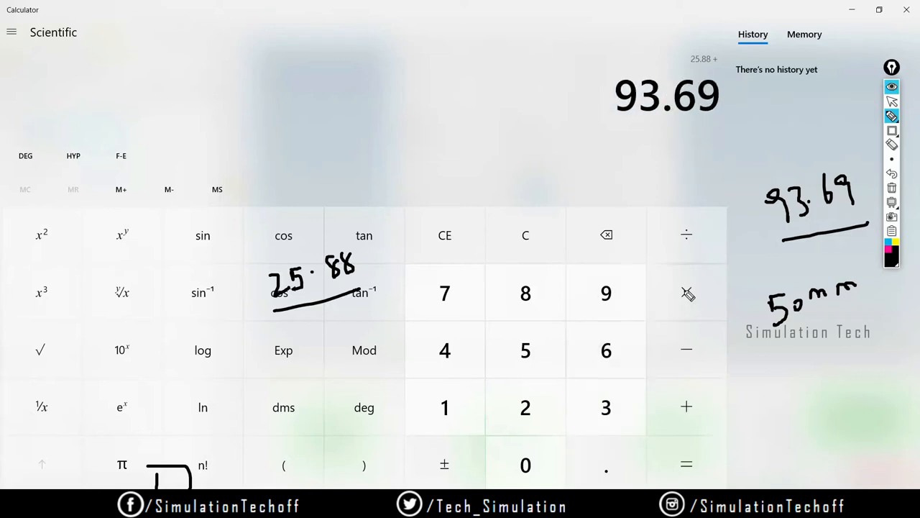
{"action": "key", "text": "Return"}
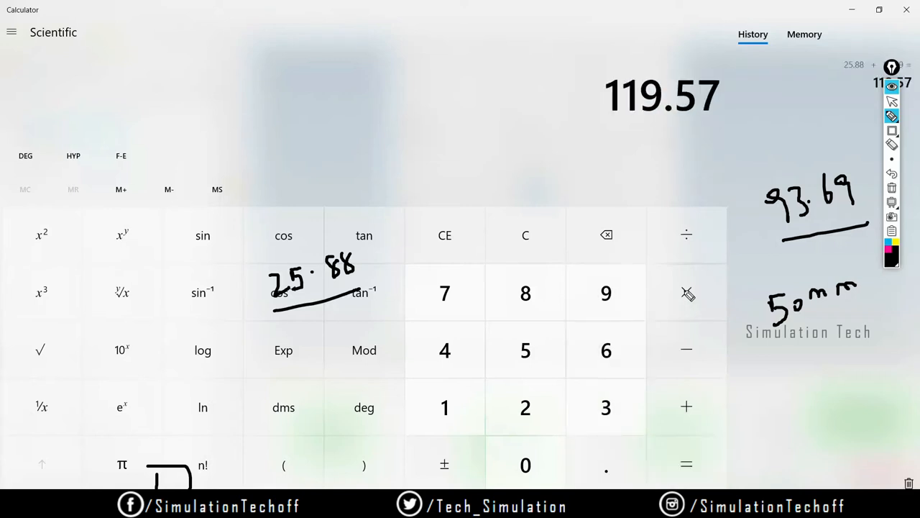
{"action": "type", "text": "2"}
{"action": "key", "text": "Return"}
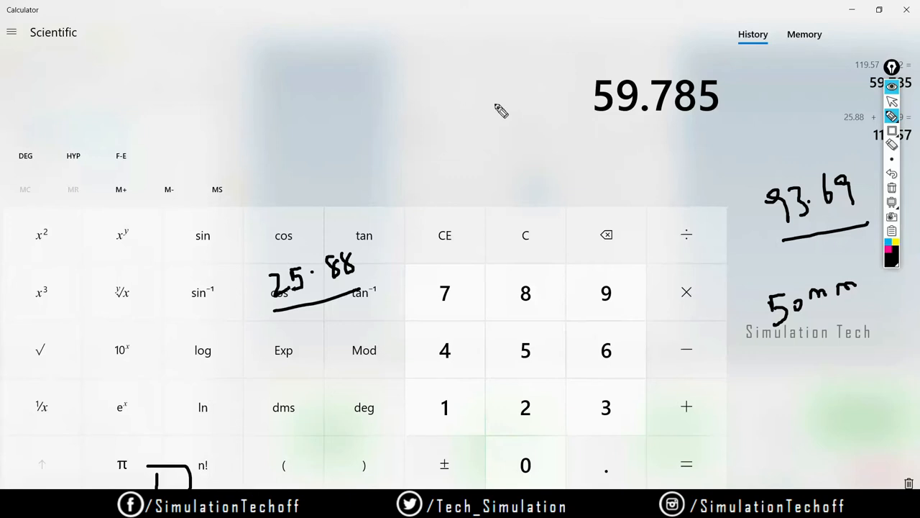
- Write a boxed "59" beside the calculated average with the pen and erase all pen notes
{"action": "mouse_move", "coordinate": [484, 126]}
{"action": "left_mouse_down"}
{"action": "mouse_move", "coordinate": [498, 106]}
{"action": "mouse_move", "coordinate": [496, 146]}
{"action": "left_mouse_up"}
{"action": "left_click_drag", "start_coordinate": [516, 114], "coordinate": [533, 133]}
{"action": "mouse_move", "coordinate": [455, 105]}
{"action": "left_mouse_down"}
{"action": "mouse_move", "coordinate": [576, 151]}
{"action": "mouse_move", "coordinate": [451, 99]}
{"action": "left_mouse_up"}
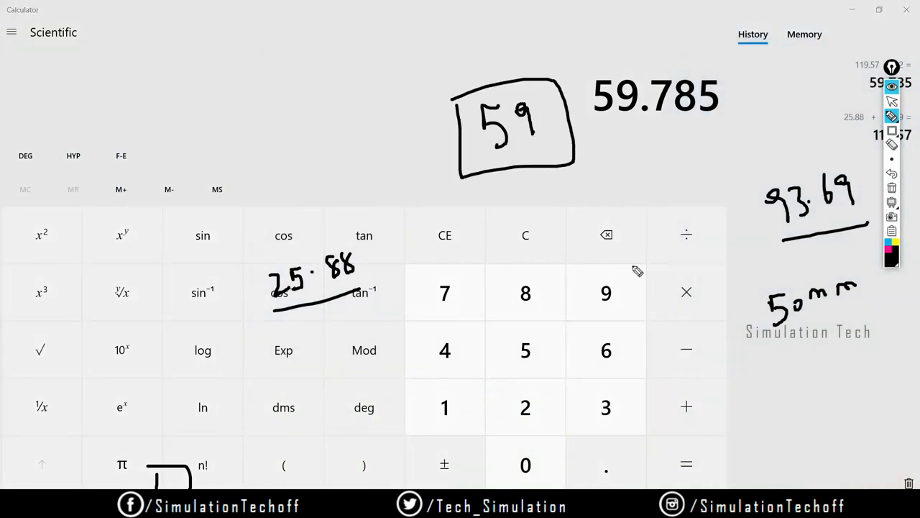
{"action": "left_click", "coordinate": [891, 187]}
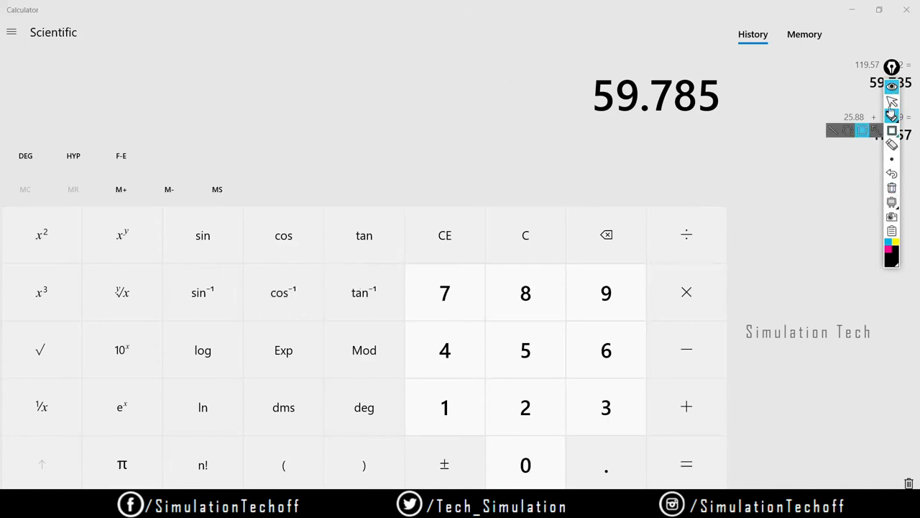
- Minimize Calculator to return to HyperMesh and leave the element check
{"action": "left_click", "coordinate": [892, 102]}
{"action": "left_click", "coordinate": [852, 9]}
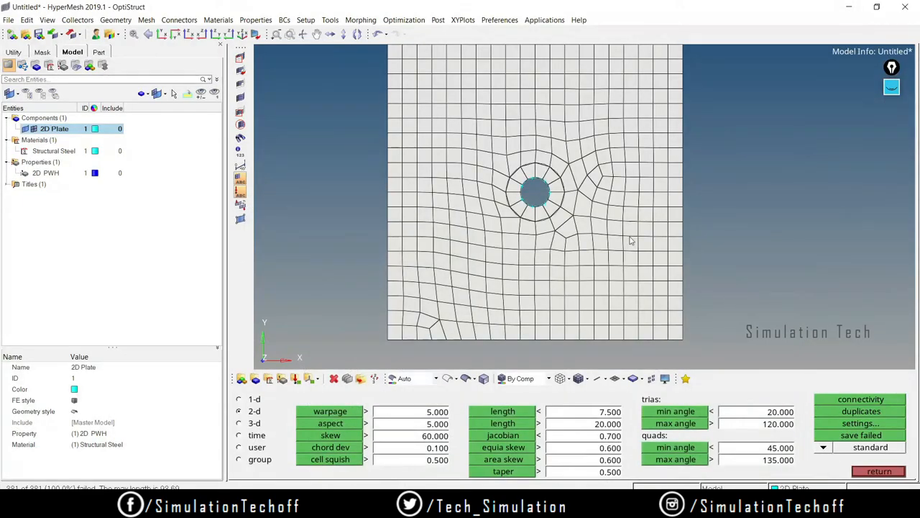
{"action": "left_click", "coordinate": [877, 472]}
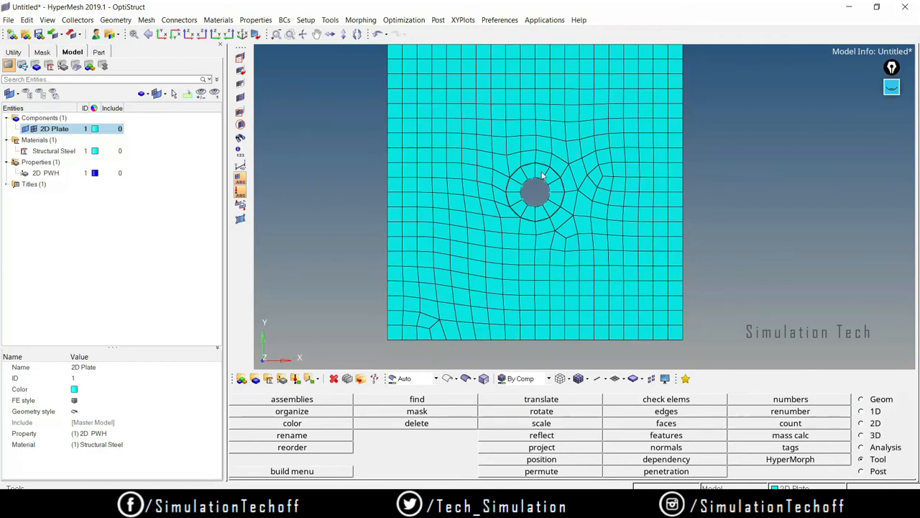
{"action": "scroll", "coordinate": [632, 239], "scroll_direction": "up", "scroll_amount": 1}
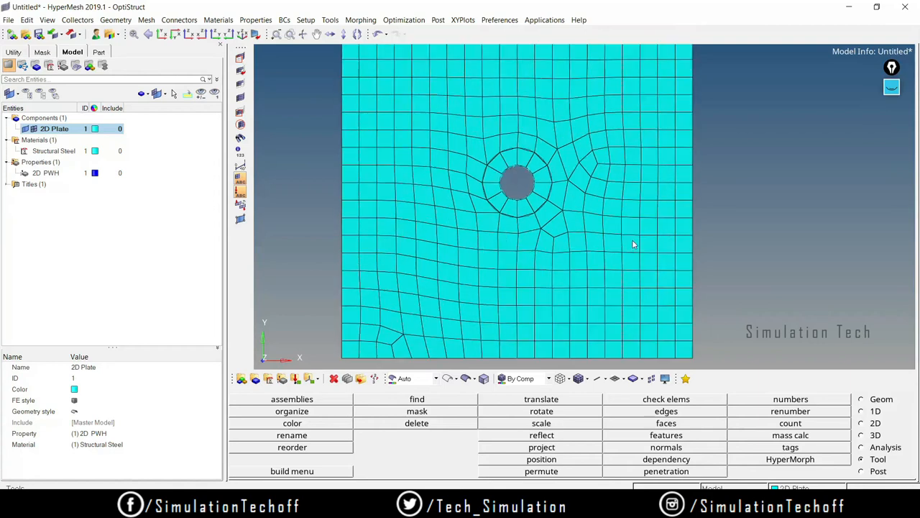
- Mark the mesh beside the hole with the pen and clear the pen marks
{"action": "scroll", "coordinate": [632, 240], "scroll_direction": "down", "scroll_amount": 3}
{"action": "scroll", "coordinate": [580, 200], "scroll_direction": "up", "scroll_amount": 1}
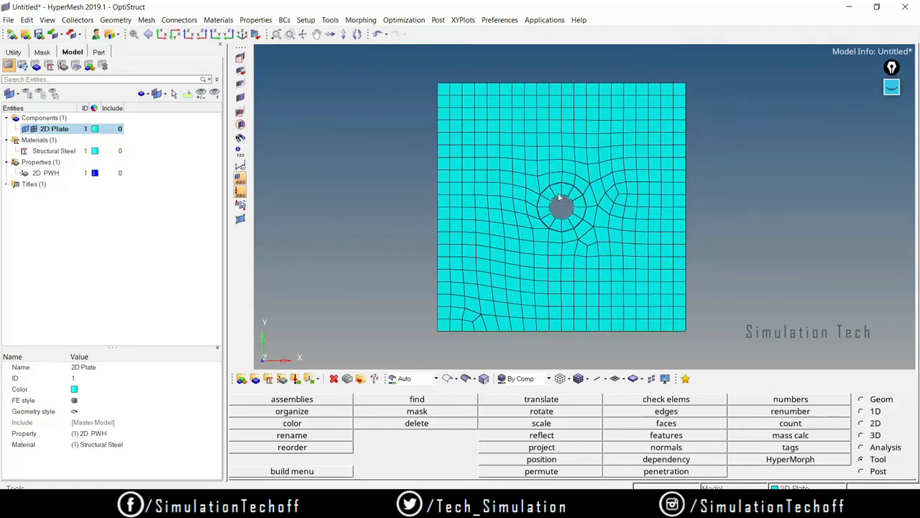
{"action": "left_click", "coordinate": [891, 88]}
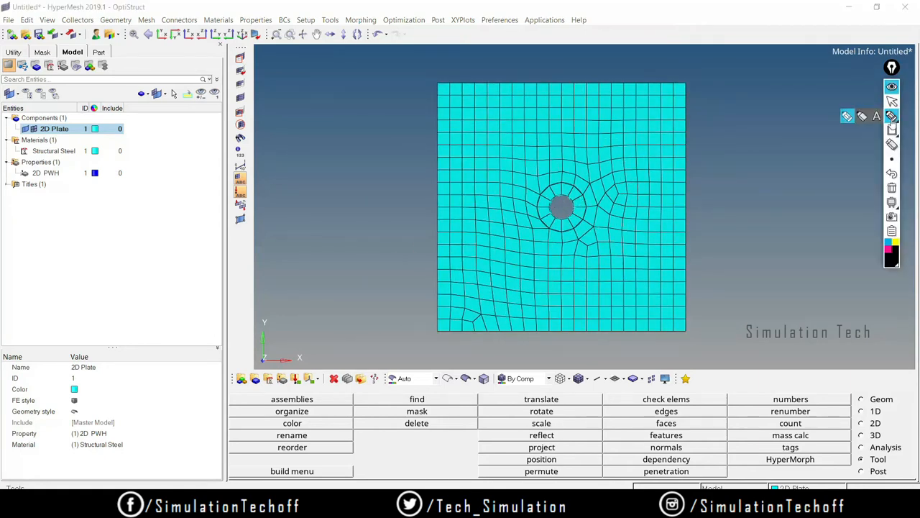
{"action": "mouse_move", "coordinate": [558, 194]}
{"action": "left_mouse_down"}
{"action": "mouse_move", "coordinate": [570, 226]}
{"action": "mouse_move", "coordinate": [571, 186]}
{"action": "mouse_move", "coordinate": [541, 179]}
{"action": "mouse_move", "coordinate": [529, 212]}
{"action": "mouse_move", "coordinate": [612, 232]}
{"action": "mouse_move", "coordinate": [564, 176]}
{"action": "mouse_move", "coordinate": [521, 209]}
{"action": "mouse_move", "coordinate": [519, 227]}
{"action": "left_mouse_up"}
{"action": "left_click", "coordinate": [892, 188]}
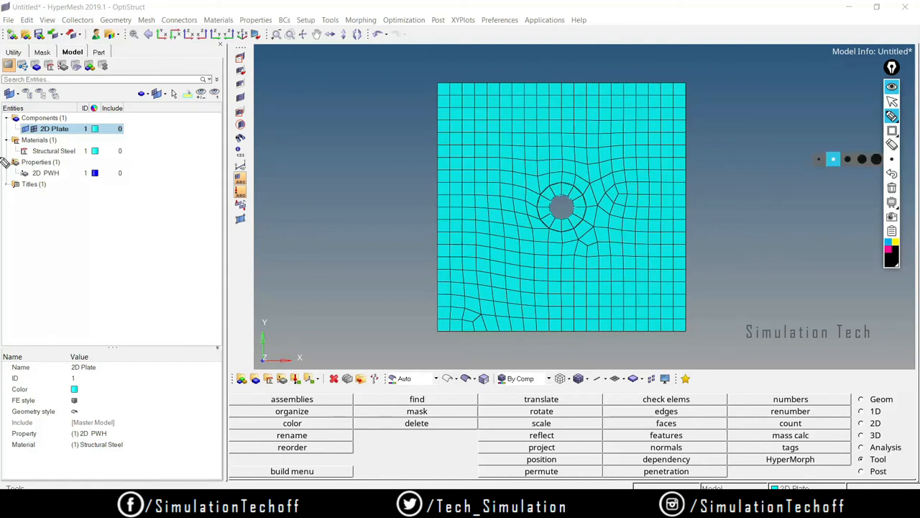
{"action": "left_click", "coordinate": [891, 173]}
{"action": "left_click", "coordinate": [892, 86]}
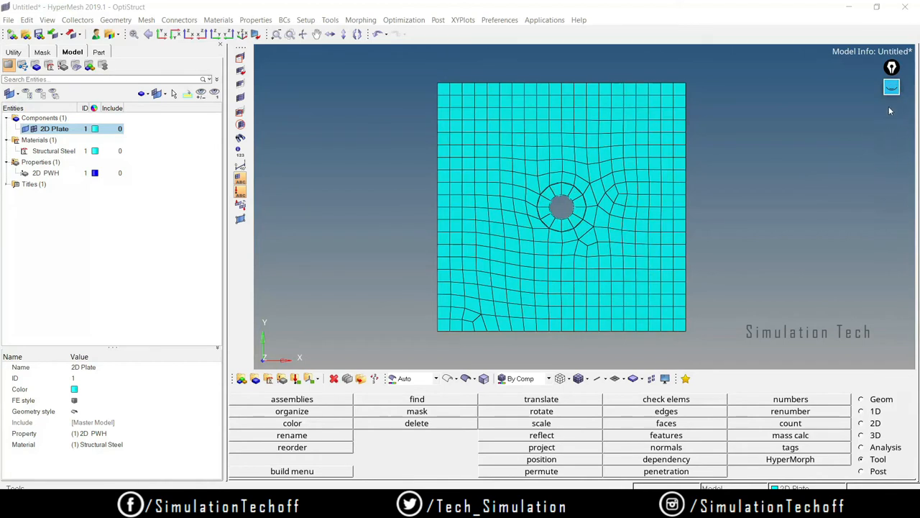
{"action": "left_click", "coordinate": [892, 87]}
{"action": "left_click", "coordinate": [894, 192]}
{"action": "left_click", "coordinate": [893, 87]}
- Delete all displayed plate elements except the ring of elements around the hole
{"action": "left_click", "coordinate": [334, 379]}
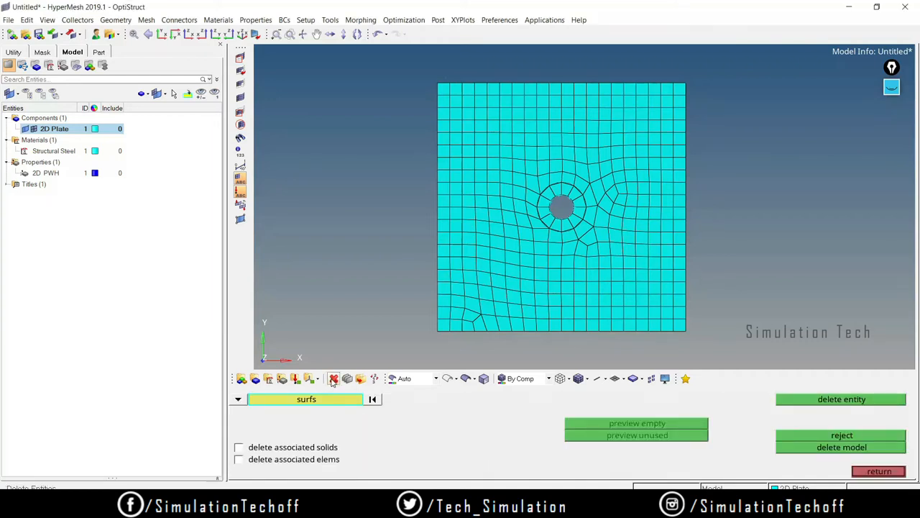
{"action": "left_click", "coordinate": [238, 400]}
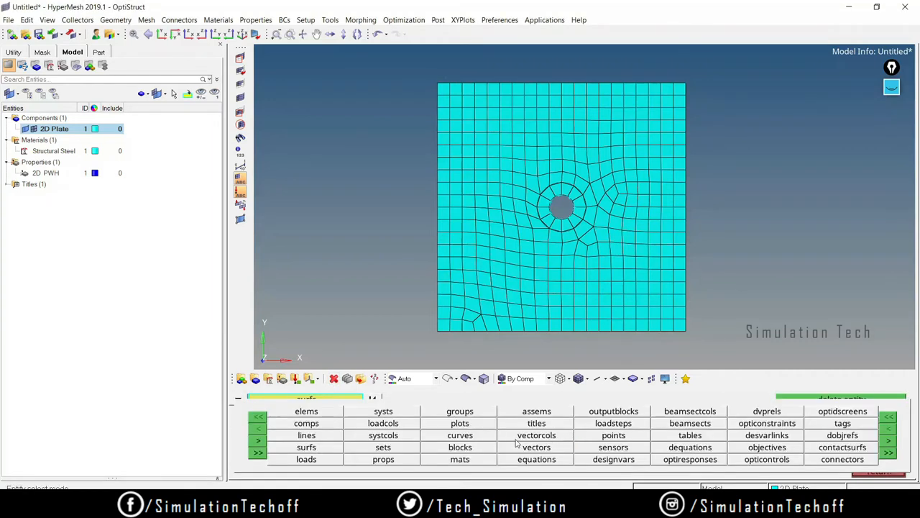
{"action": "left_click", "coordinate": [306, 412]}
{"action": "left_click", "coordinate": [332, 400]}
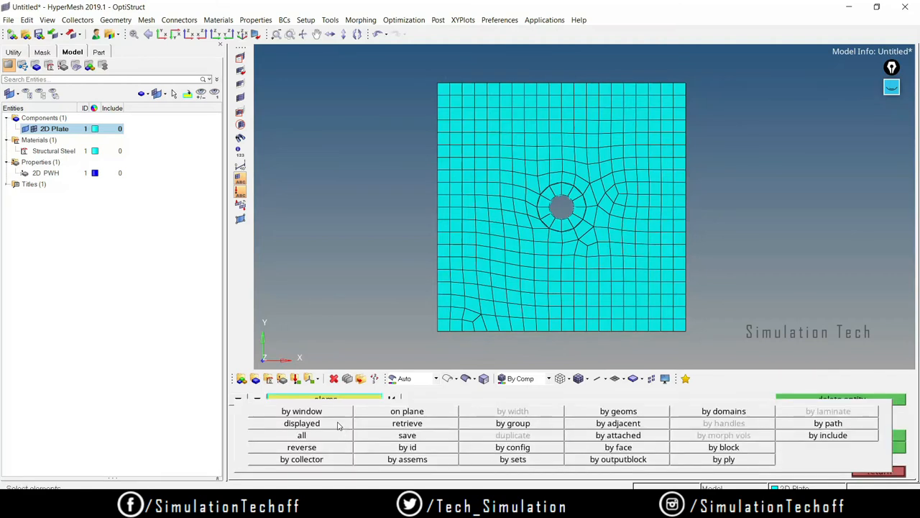
{"action": "left_click", "coordinate": [302, 423]}
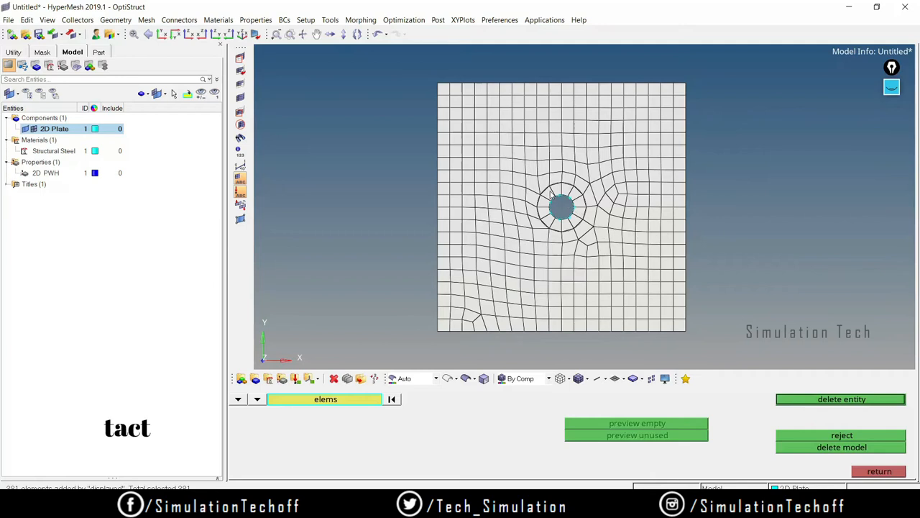
{"action": "left_click_drag", "start_coordinate": [551, 199], "coordinate": [578, 223], "text": "shift"}
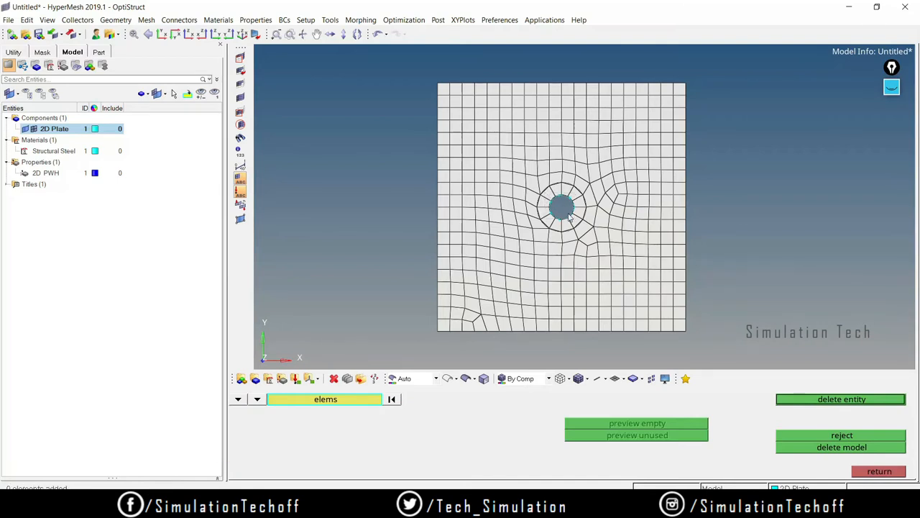
{"action": "right_click_drag", "start_coordinate": [577, 222], "coordinate": [544, 192], "text": "ctrl"}
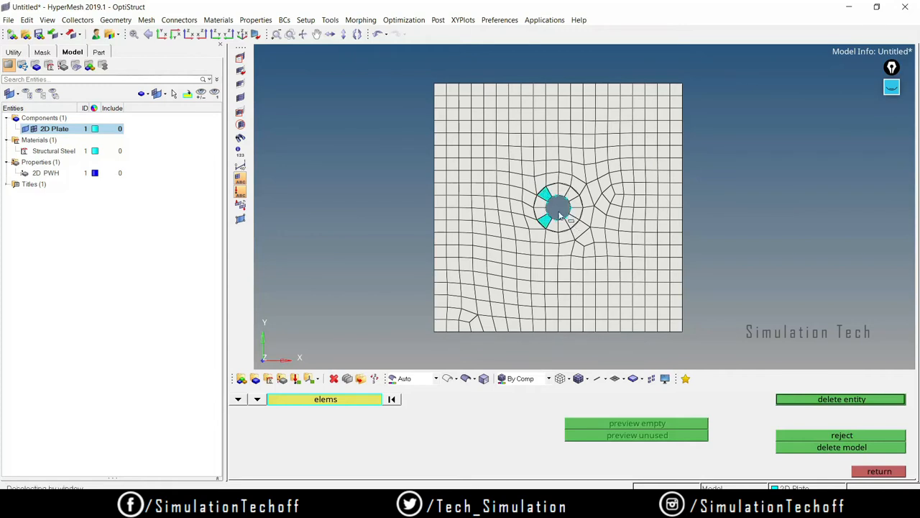
{"action": "right_click_drag", "start_coordinate": [574, 225], "coordinate": [544, 193], "text": "shift"}
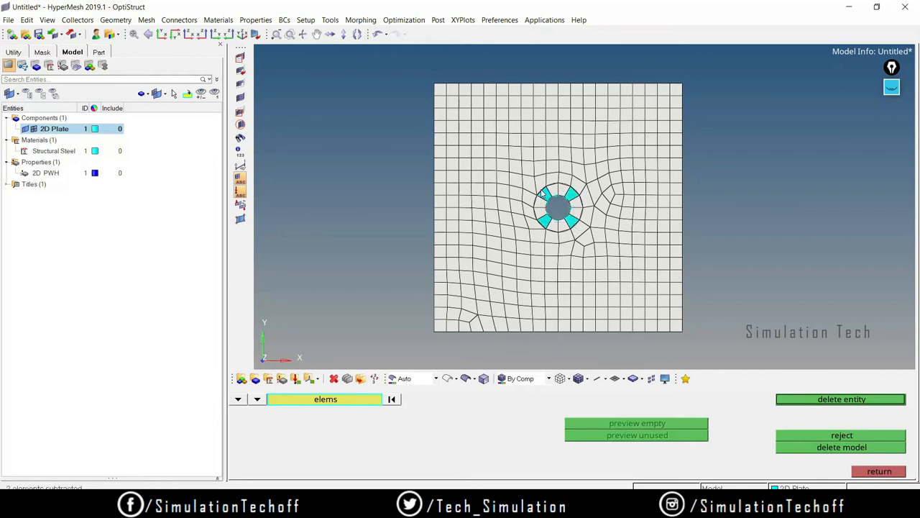
{"action": "right_click", "coordinate": [576, 211]}
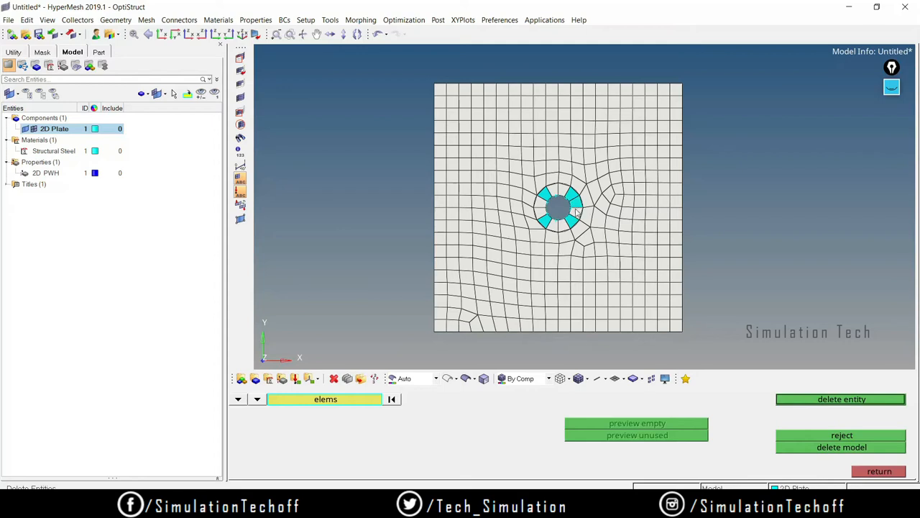
{"action": "right_click", "coordinate": [576, 217]}
{"action": "right_click", "coordinate": [544, 214]}
{"action": "right_click", "coordinate": [541, 202]}
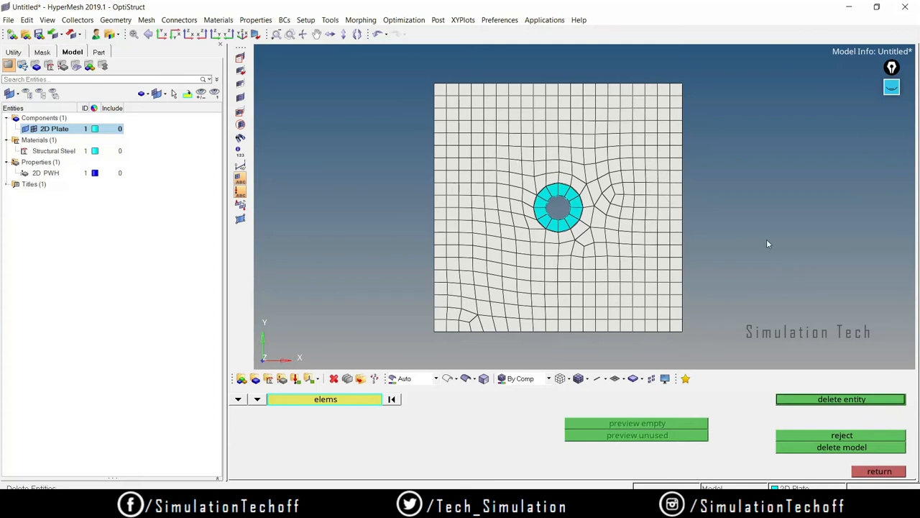
{"action": "left_click", "coordinate": [843, 402]}
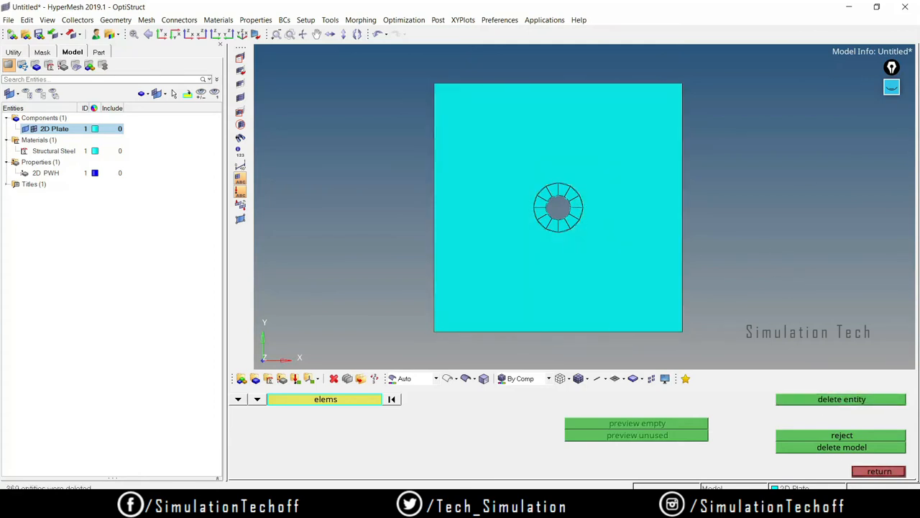
{"action": "left_click", "coordinate": [881, 472]}
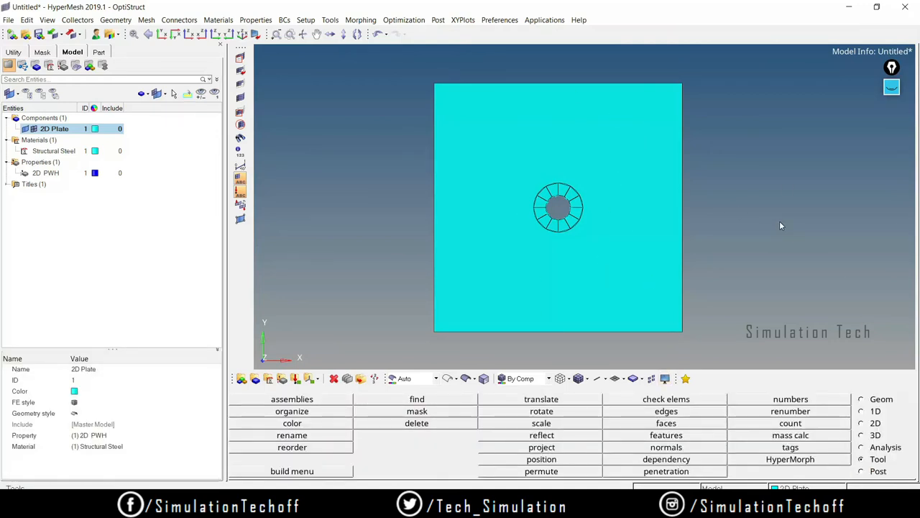
- Automesh the plate surface outside the hole's ring with quads at an element size of 59
{"action": "left_click", "coordinate": [861, 423]}
{"action": "left_click", "coordinate": [666, 399]}
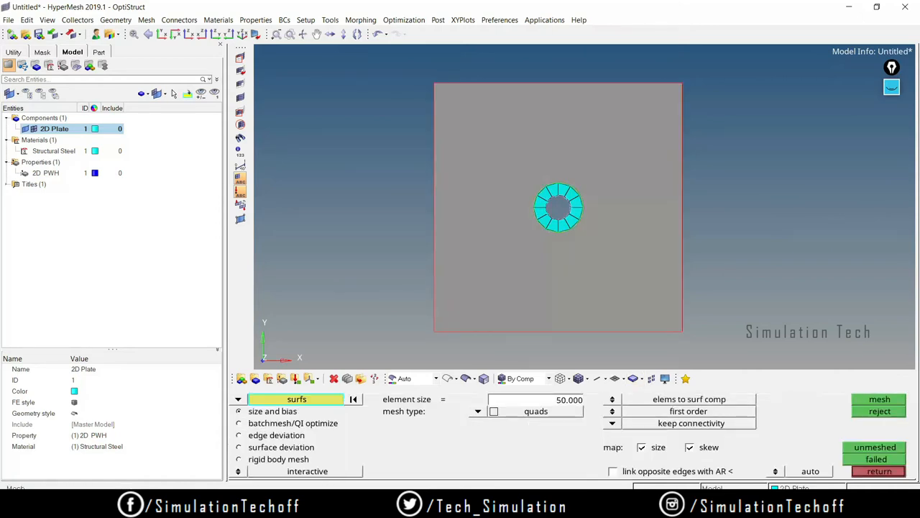
{"action": "left_click", "coordinate": [595, 272]}
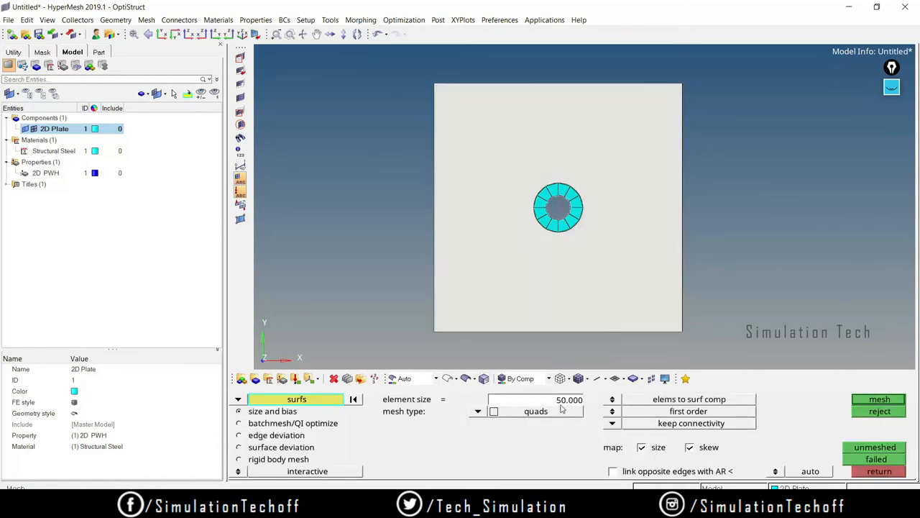
{"action": "left_click", "coordinate": [562, 406]}
{"action": "type", "text": "59"}
{"action": "key", "text": "Return"}
{"action": "left_click", "coordinate": [878, 401]}
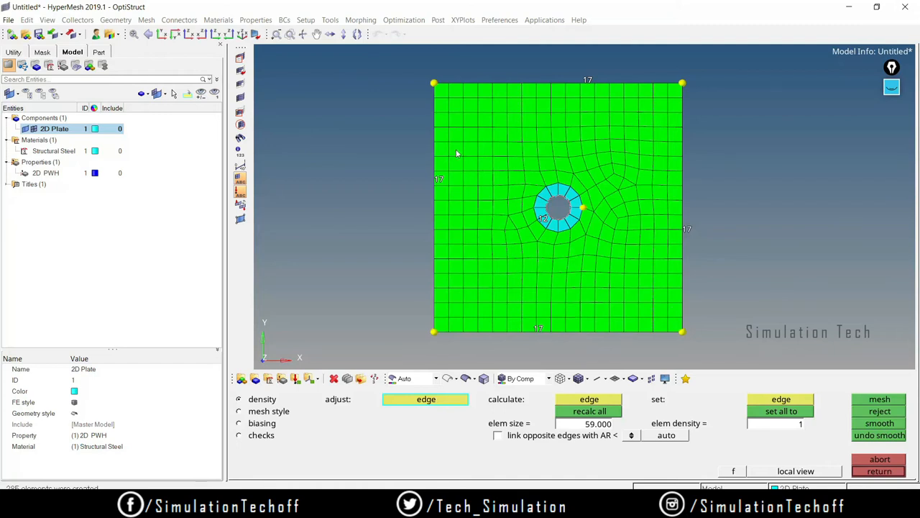
{"action": "left_click", "coordinate": [878, 471]}
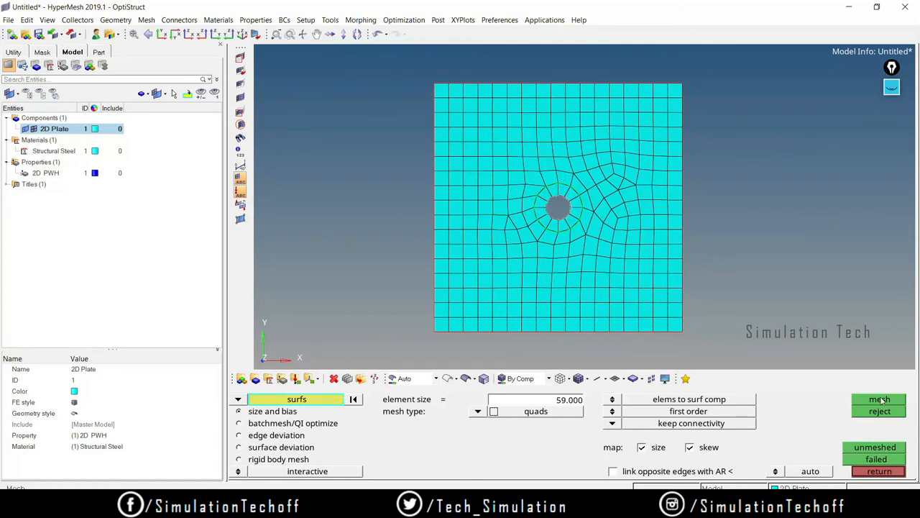
{"action": "left_click", "coordinate": [879, 471]}
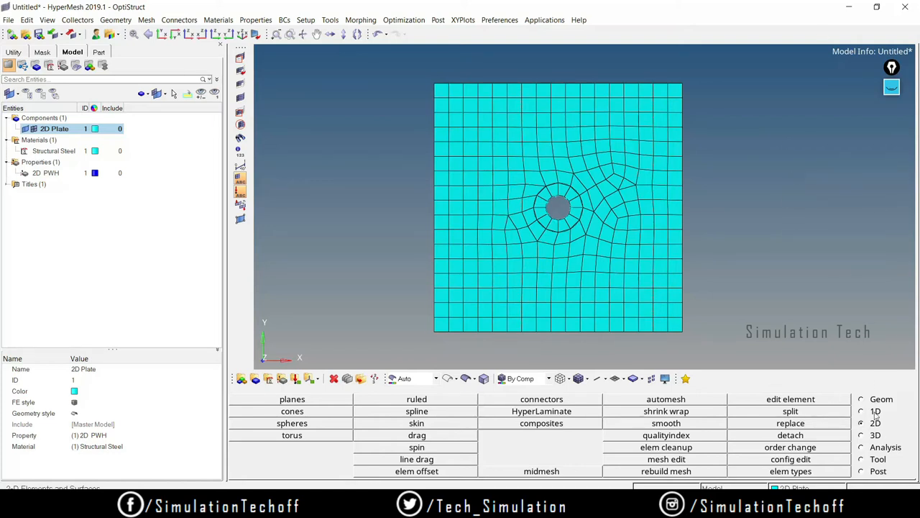
- Open the creation settings for a new load collector
{"action": "left_click", "coordinate": [295, 378]}
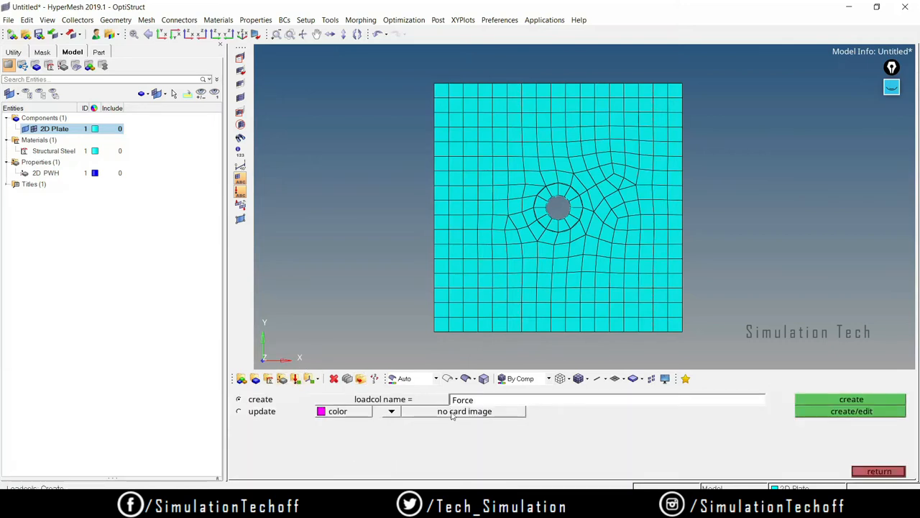
- Create two magenta load collectors without a card image, named Force and SPC
{"action": "left_click", "coordinate": [850, 400]}
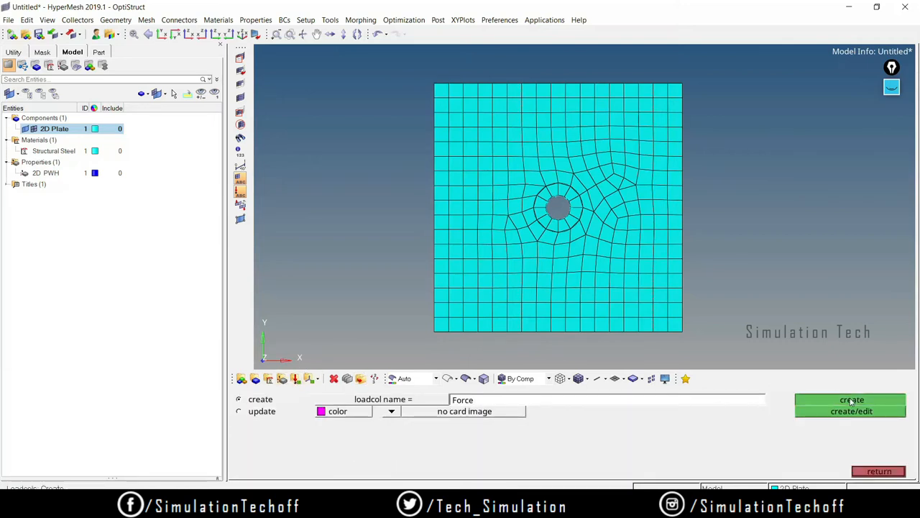
{"action": "left_click", "coordinate": [484, 399]}
{"action": "type", "text": "S"}
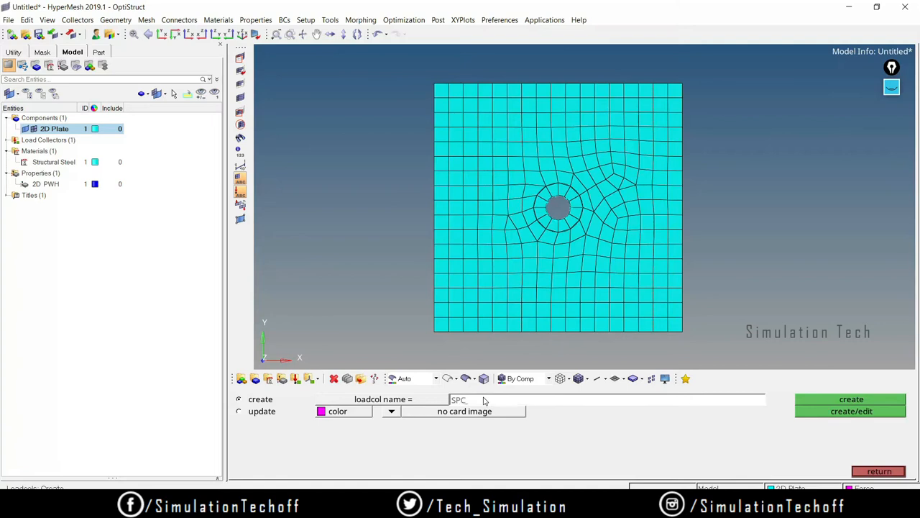
{"action": "type", "text": "PC"}
{"action": "left_click", "coordinate": [338, 411]}
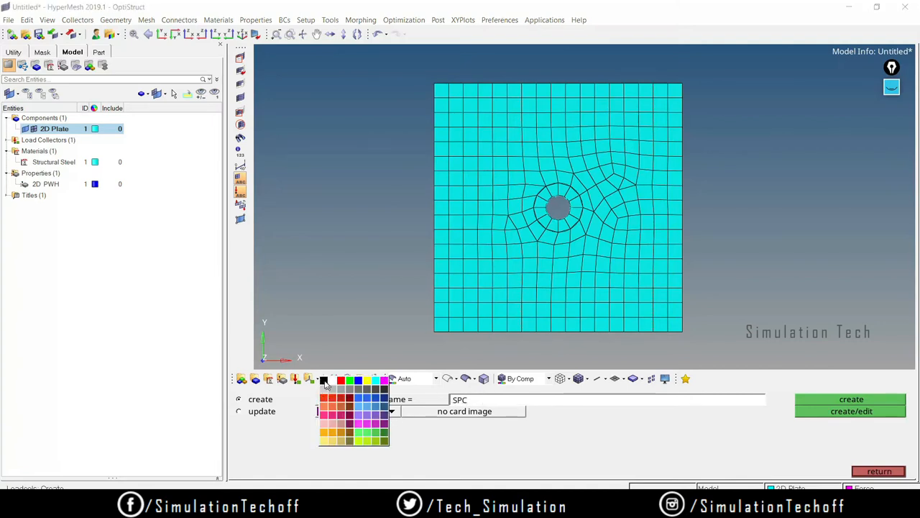
{"action": "left_click", "coordinate": [384, 380]}
{"action": "left_click", "coordinate": [849, 401]}
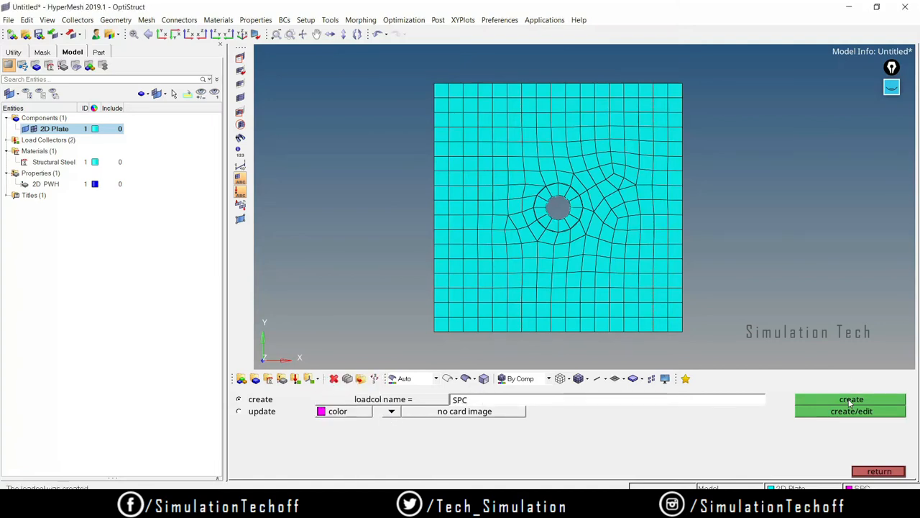
{"action": "left_click", "coordinate": [885, 473]}
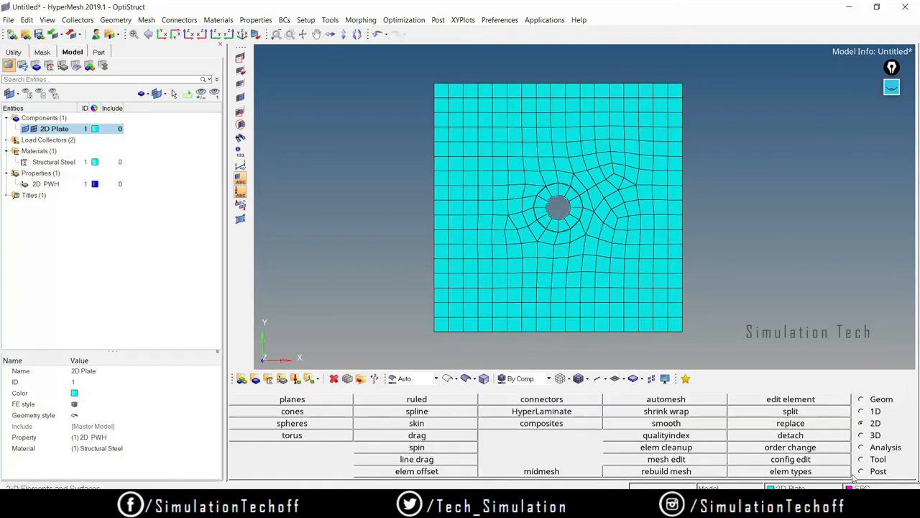
- Expand the load collectors in the model tree and change the SPC collector's color to black
{"action": "left_click", "coordinate": [6, 140]}
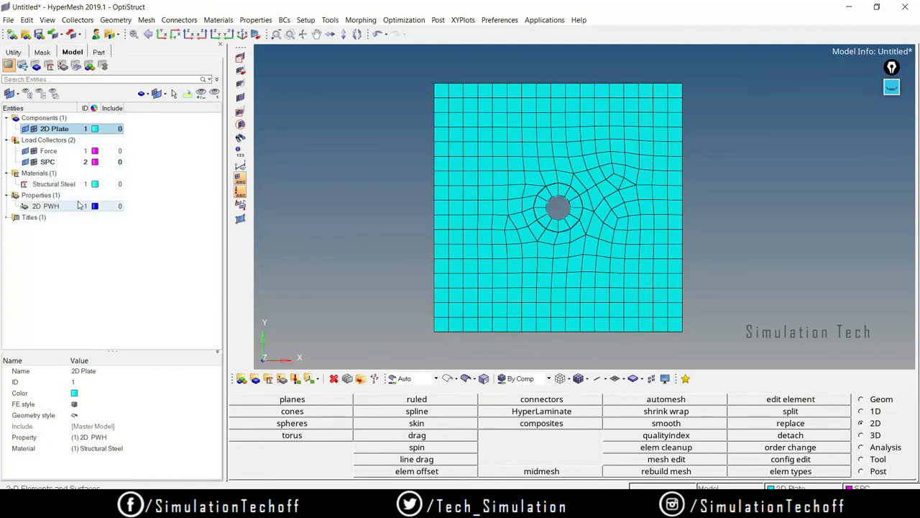
{"action": "left_click", "coordinate": [94, 161]}
{"action": "left_click", "coordinate": [67, 373]}
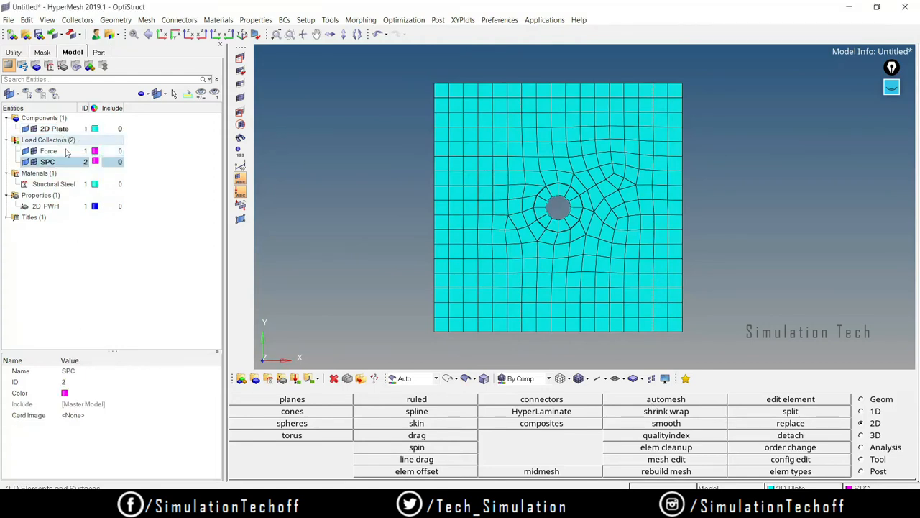
{"action": "left_click", "coordinate": [95, 162]}
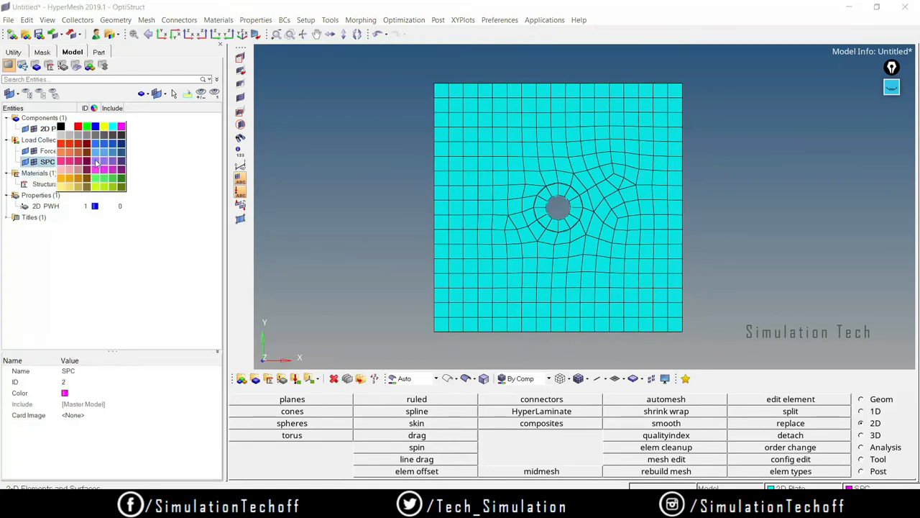
{"action": "left_click", "coordinate": [61, 127]}
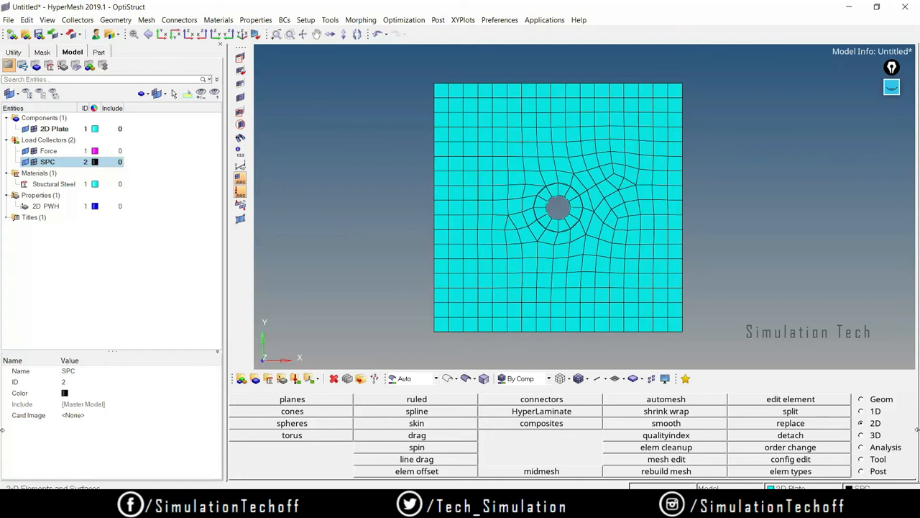
- Constrain all nodes along the plate's left edge in dof1 to dof6 with a value of 0
{"action": "left_click", "coordinate": [872, 448]}
{"action": "left_click", "coordinate": [413, 415]}
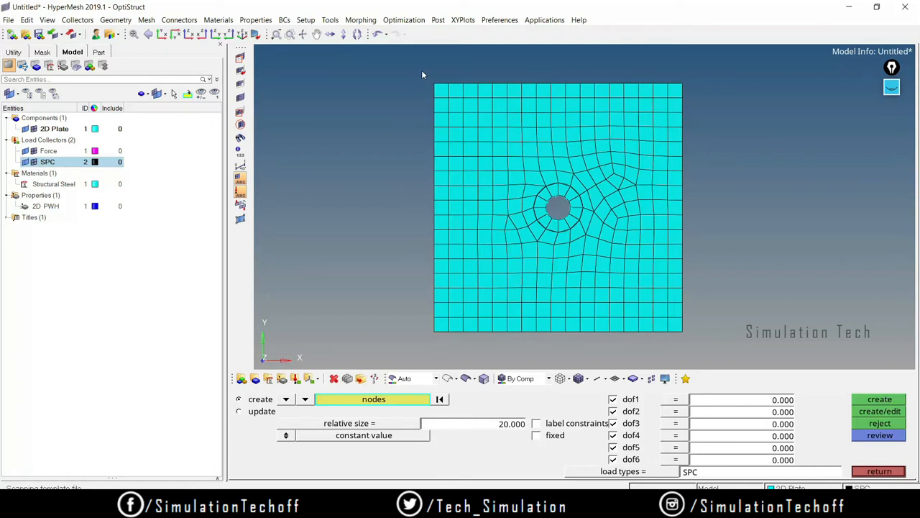
{"action": "left_click_drag", "start_coordinate": [421, 70], "coordinate": [442, 343]}
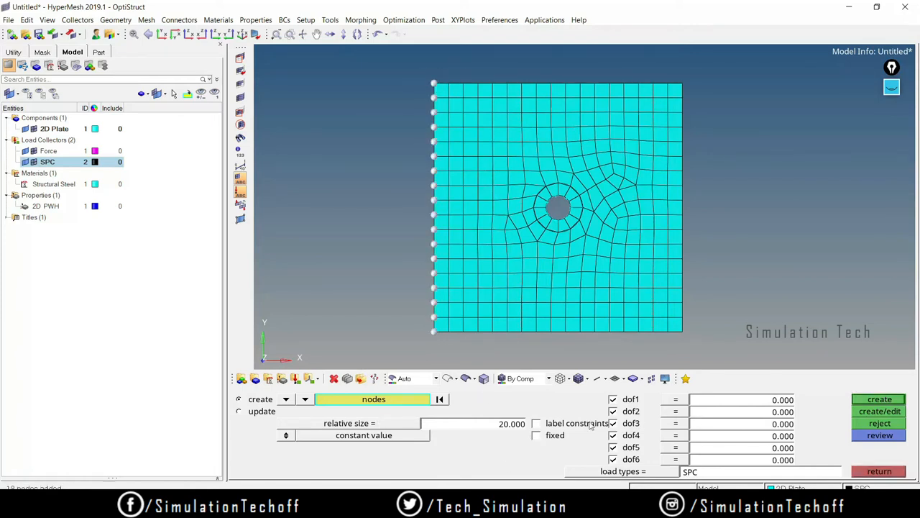
{"action": "left_click", "coordinate": [874, 400]}
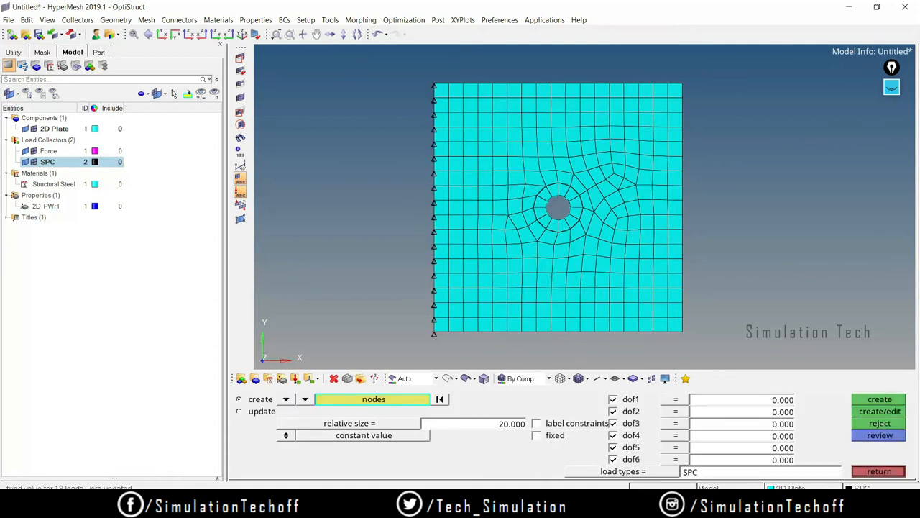
{"action": "left_click", "coordinate": [879, 471]}
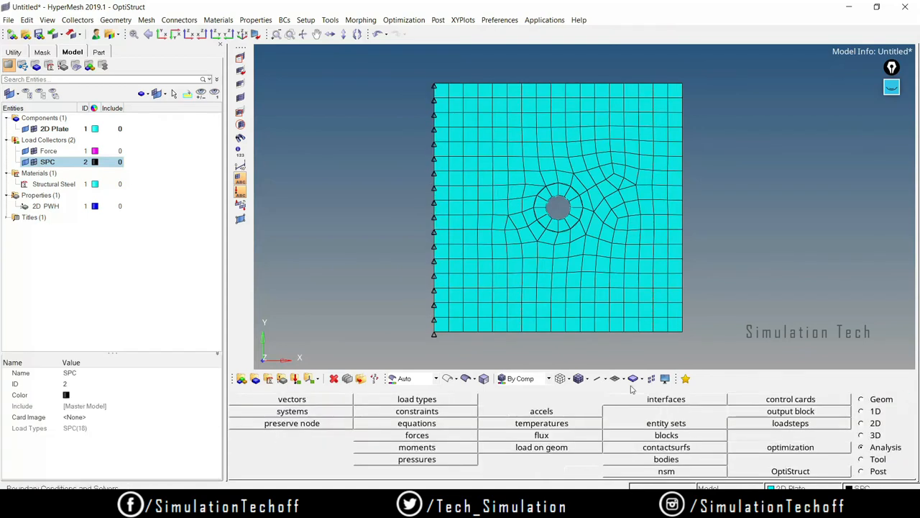
- Make Force the current load collector and select all nodes along the plate's right edge for nodal forces
{"action": "left_click", "coordinate": [49, 151]}
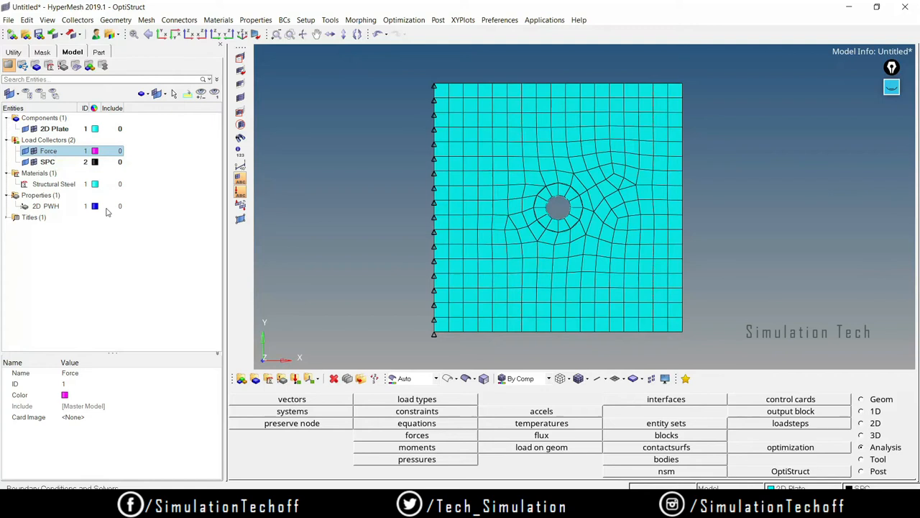
{"action": "right_click", "coordinate": [47, 150]}
{"action": "left_click", "coordinate": [77, 177]}
{"action": "left_click", "coordinate": [417, 435]}
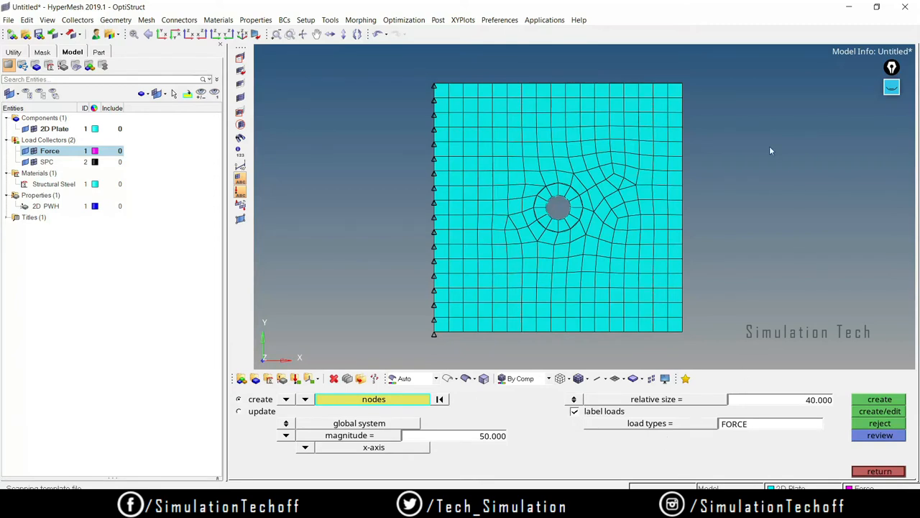
{"action": "left_click_drag", "start_coordinate": [676, 74], "coordinate": [720, 360], "text": "shift"}
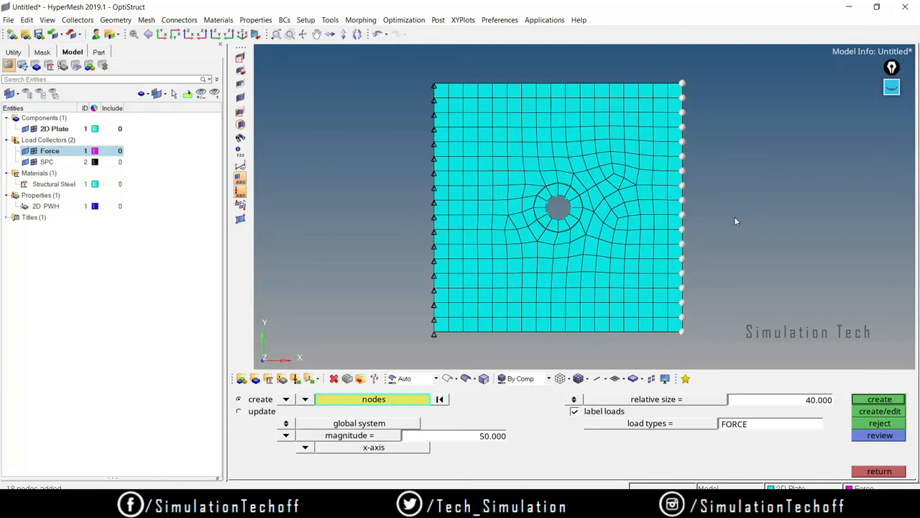
- Switch to Calculator, divide 10000 by 17 to get the force per node, and return to HyperMesh
{"action": "left_click", "coordinate": [564, 507]}
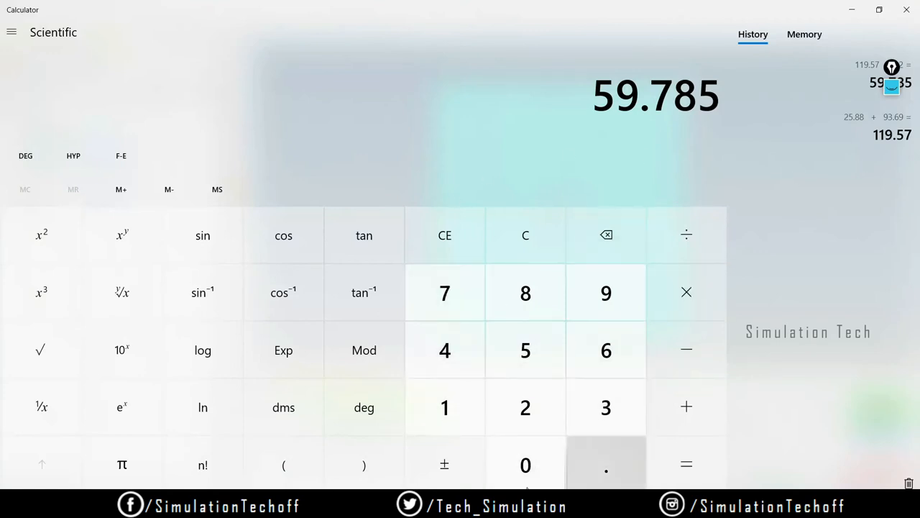
{"action": "left_click", "coordinate": [446, 407]}
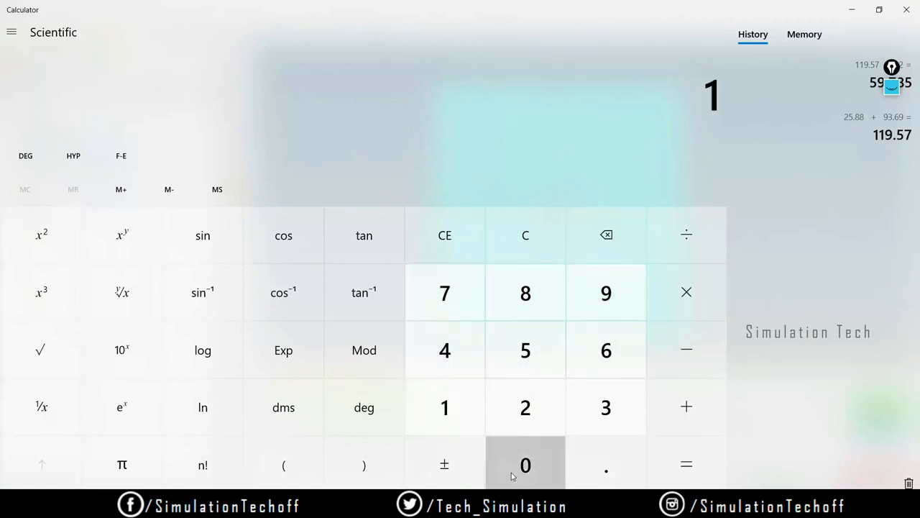
{"action": "left_click", "coordinate": [512, 475]}
{"action": "left_click", "coordinate": [512, 475]}
{"action": "left_click", "coordinate": [512, 474]}
{"action": "left_click", "coordinate": [512, 475]}
{"action": "left_click", "coordinate": [687, 350]}
{"action": "left_click", "coordinate": [683, 244]}
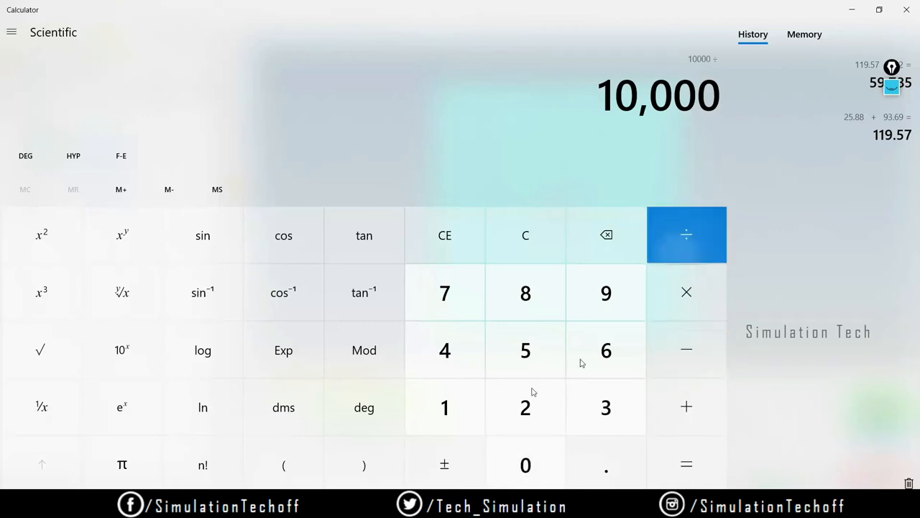
{"action": "left_click", "coordinate": [445, 407]}
{"action": "left_click", "coordinate": [467, 306]}
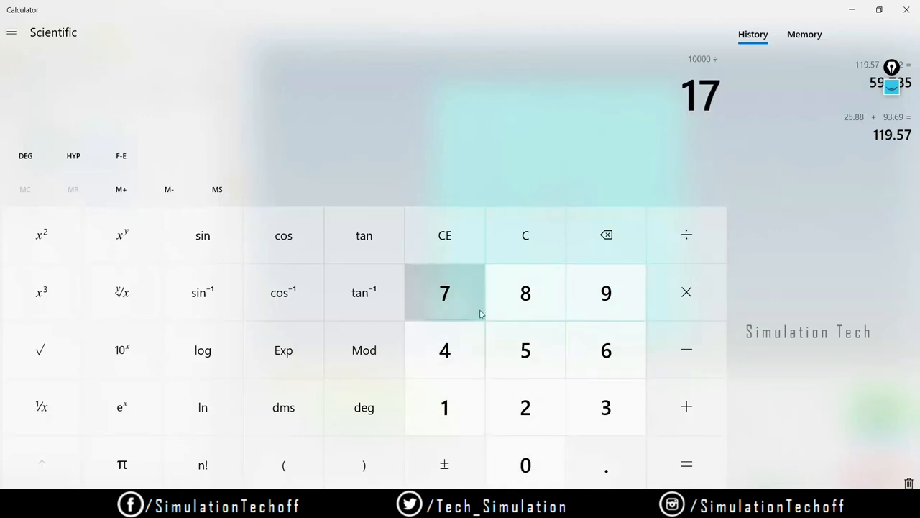
{"action": "left_click", "coordinate": [703, 466]}
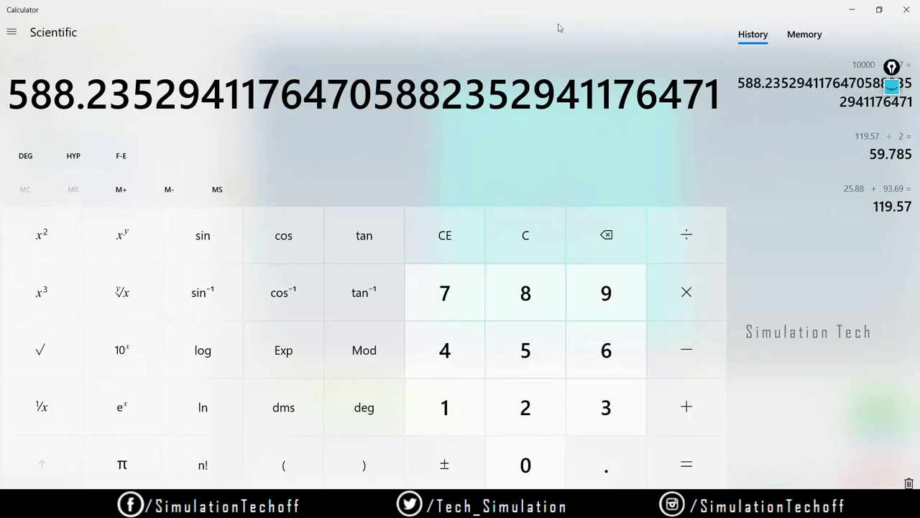
{"action": "left_click", "coordinate": [852, 11]}
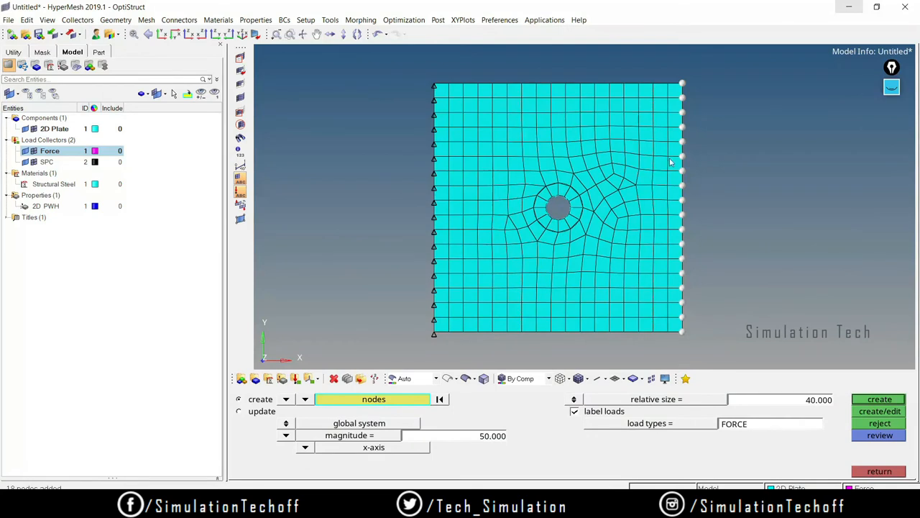
- Deselect the two corner nodes and create x-axis forces of magnitude 588.23 on the remaining right-edge nodes
{"action": "right_click", "coordinate": [682, 333]}
{"action": "left_click", "coordinate": [481, 438]}
{"action": "type", "text": "588.23"}
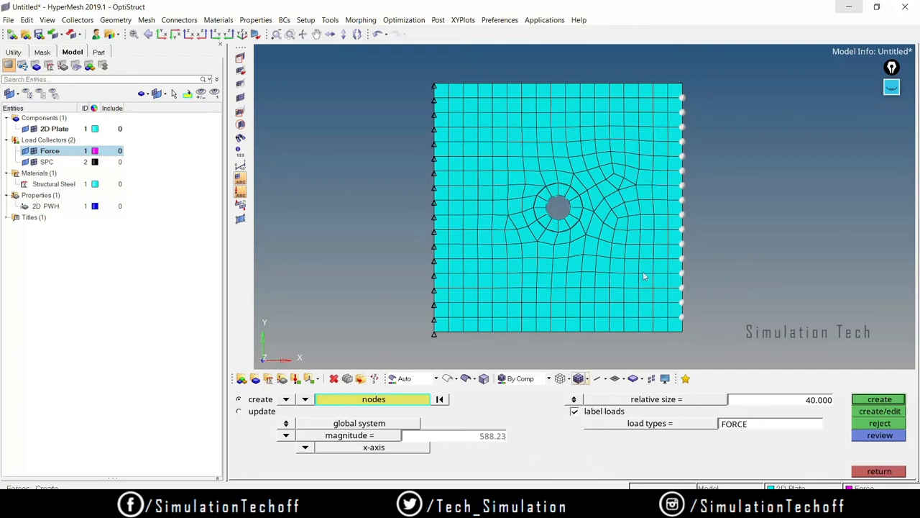
{"action": "left_click", "coordinate": [880, 400]}
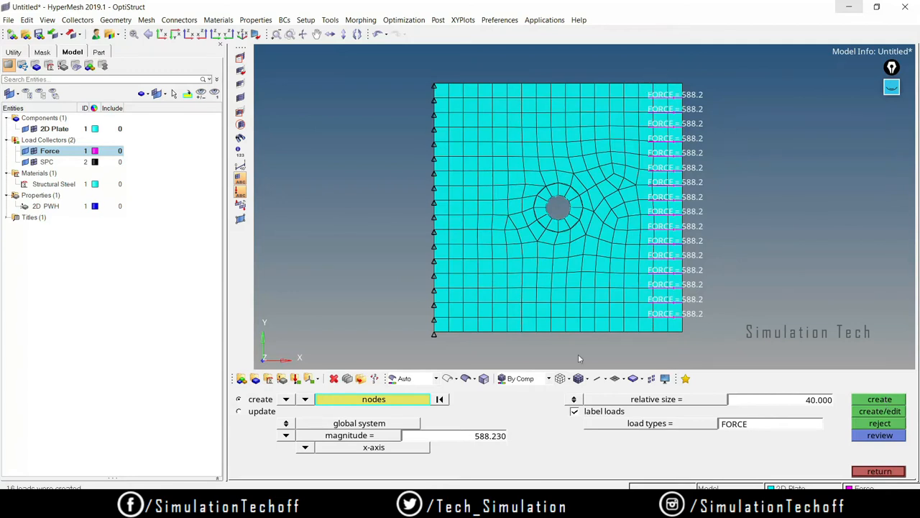
- Switch to Calculator, divide the previous result by 2 for the corner-node force, and return to HyperMesh
{"action": "key", "text": "alt+Tab"}
{"action": "left_click", "coordinate": [680, 261]}
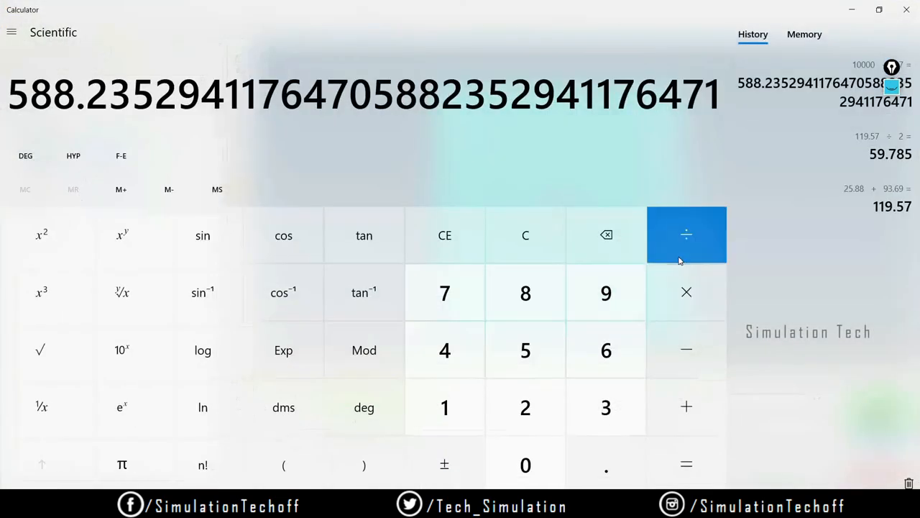
{"action": "left_click", "coordinate": [526, 408]}
{"action": "left_click", "coordinate": [686, 465]}
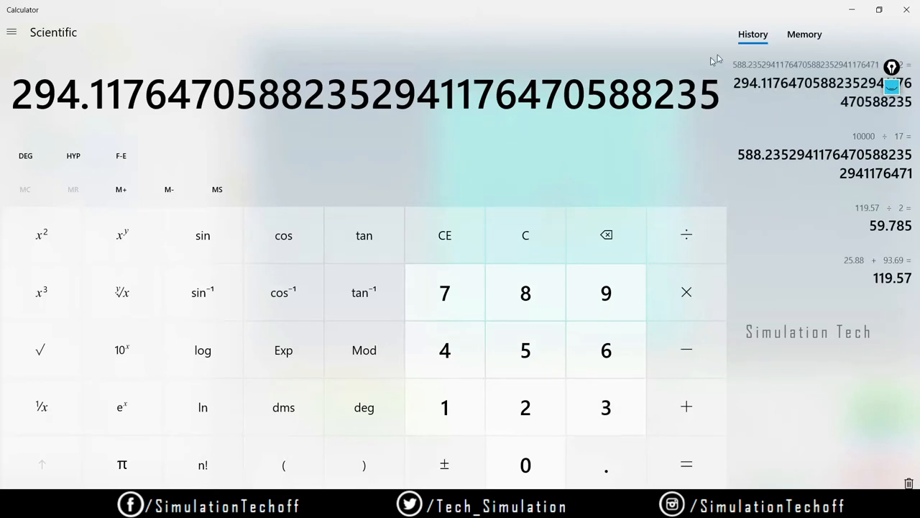
{"action": "left_click", "coordinate": [852, 11]}
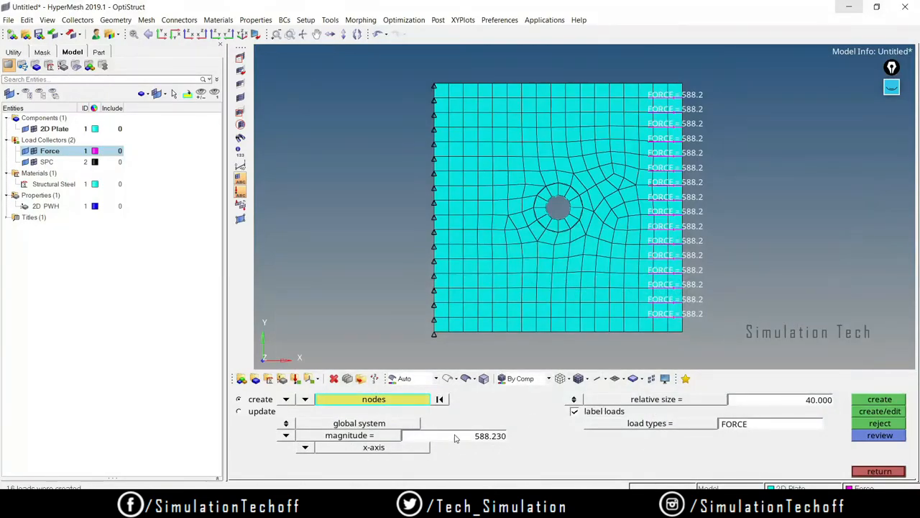
- Create x-axis forces of magnitude 294.11 on the upper and lower corner nodes of the plate's right edge
{"action": "left_click", "coordinate": [478, 436]}
{"action": "type", "text": "294"}
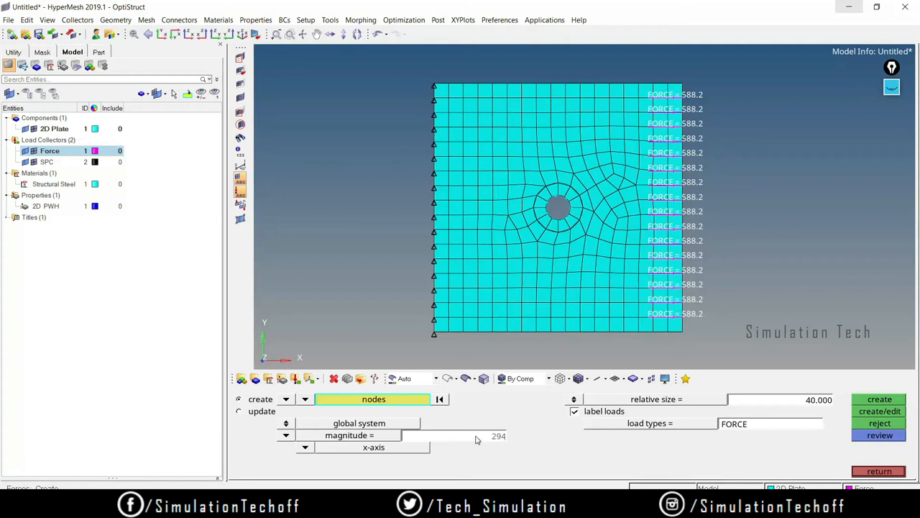
{"action": "type", "text": ".11"}
{"action": "key", "text": "Return"}
{"action": "left_click", "coordinate": [395, 400]}
{"action": "left_click", "coordinate": [682, 84]}
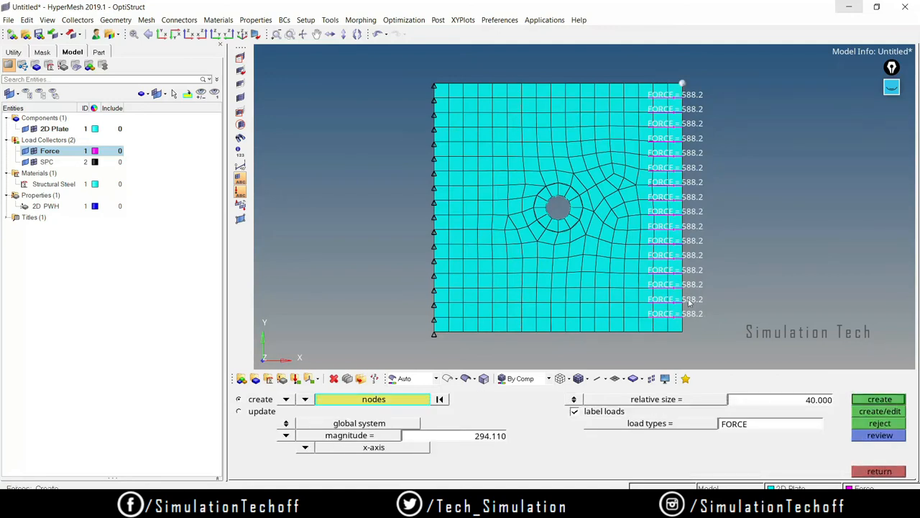
{"action": "left_click", "coordinate": [881, 401]}
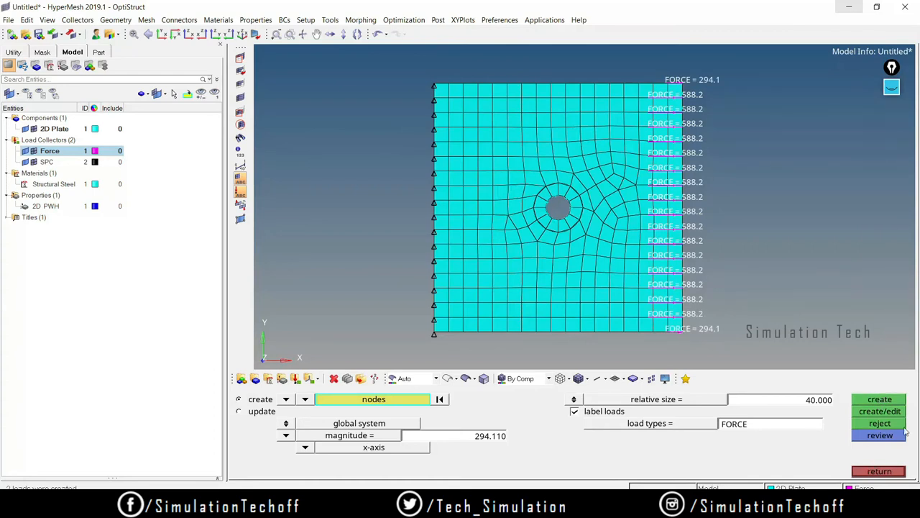
{"action": "left_click", "coordinate": [878, 471]}
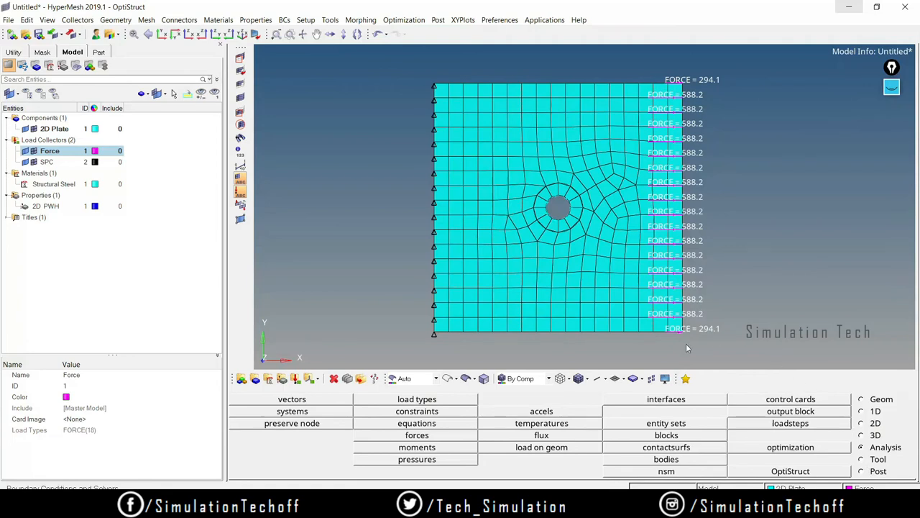
- Create a linear static load step named 2D Plate with the SPC collector as SPC and the Force collector as LOAD
{"action": "left_click", "coordinate": [789, 424]}
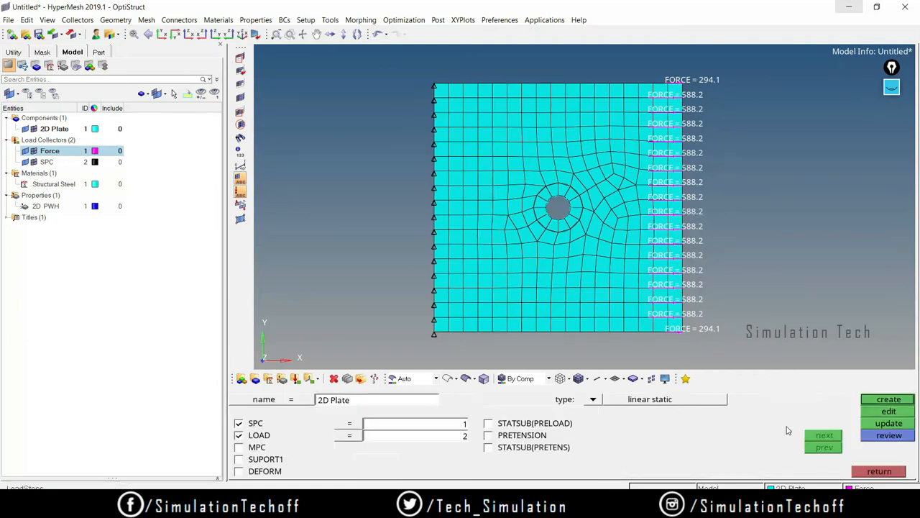
{"action": "left_click", "coordinate": [350, 427]}
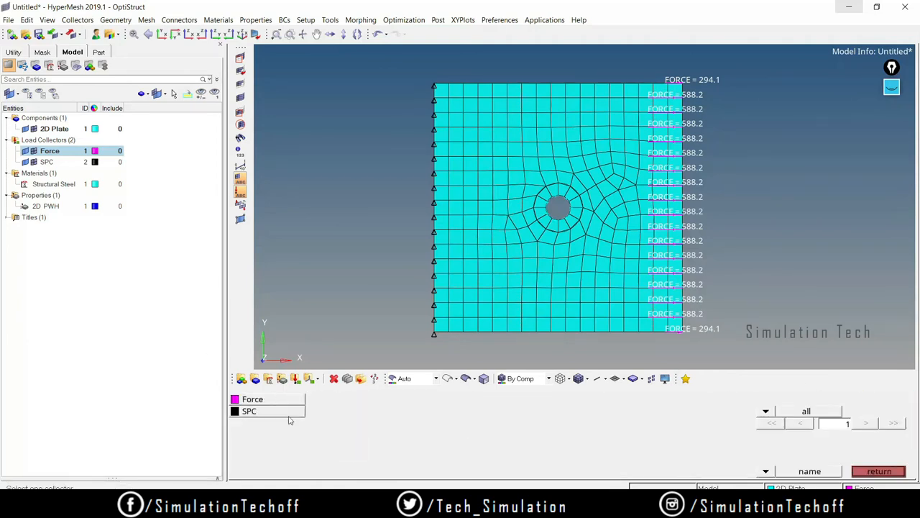
{"action": "left_click", "coordinate": [261, 413]}
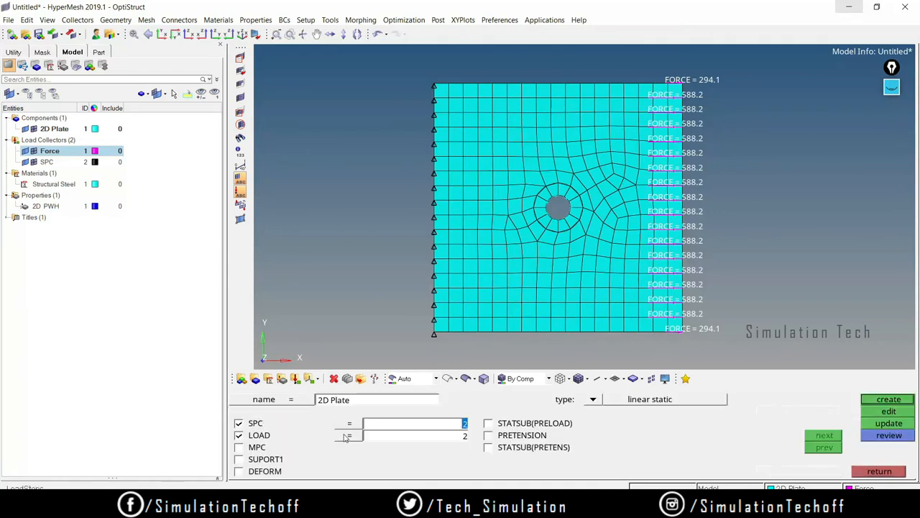
{"action": "left_click", "coordinate": [352, 440]}
{"action": "left_click", "coordinate": [273, 401]}
{"action": "left_click", "coordinate": [876, 406]}
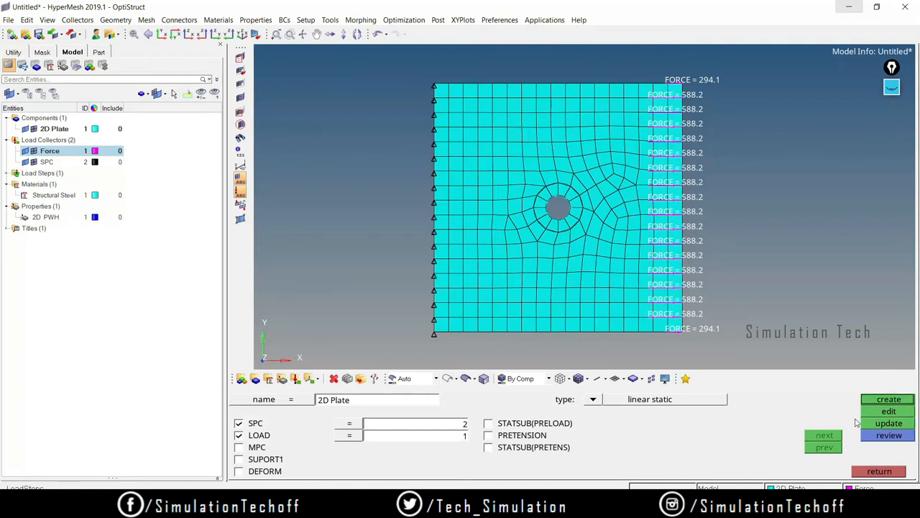
- Leave the load step definition and save the model as PWH with washer in the E:/Hypermesh folder
{"action": "left_click", "coordinate": [6, 172]}
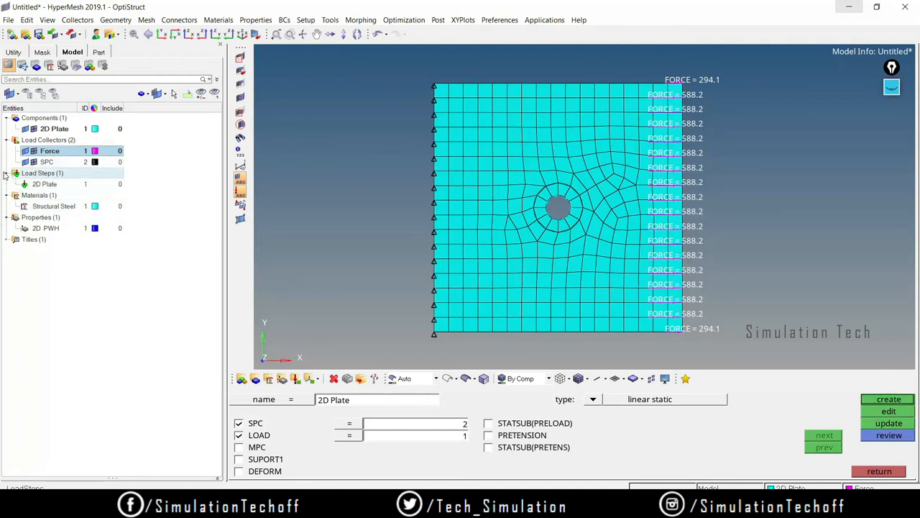
{"action": "left_click", "coordinate": [890, 471]}
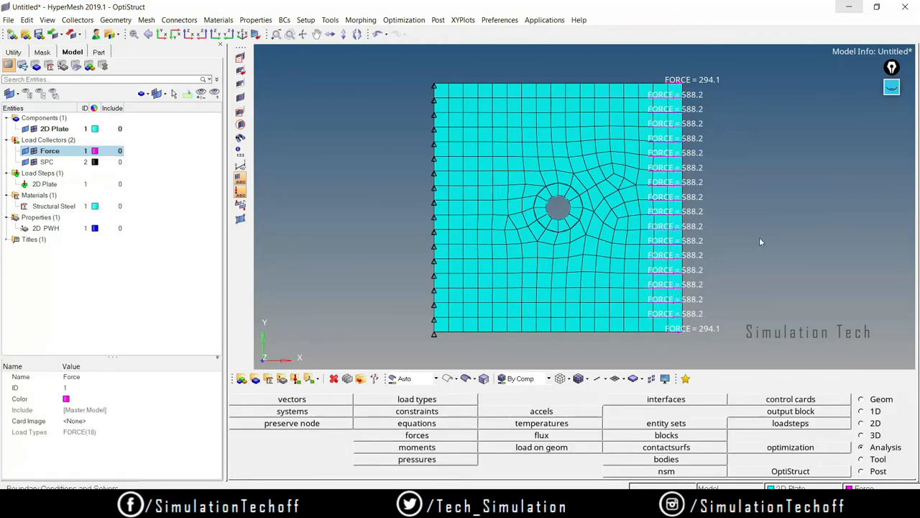
{"action": "left_click", "coordinate": [8, 20]}
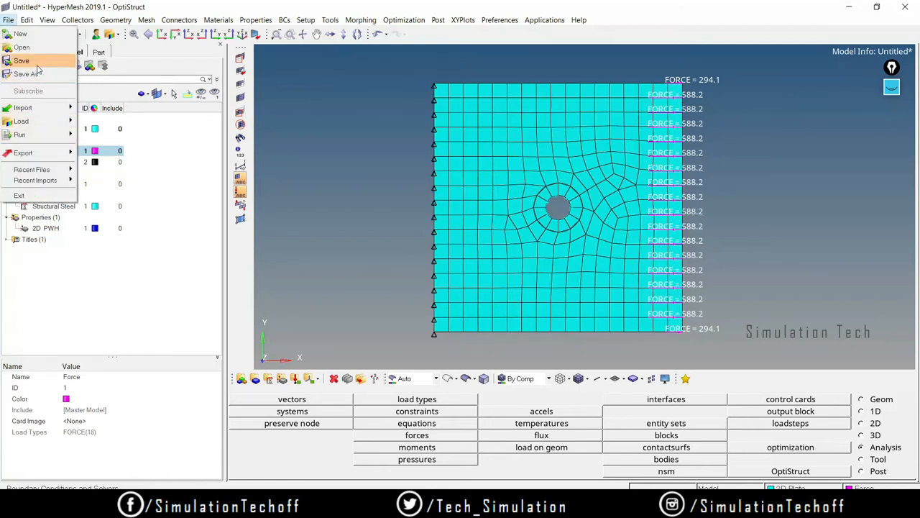
{"action": "left_click", "coordinate": [26, 74]}
{"action": "left_click", "coordinate": [35, 192]}
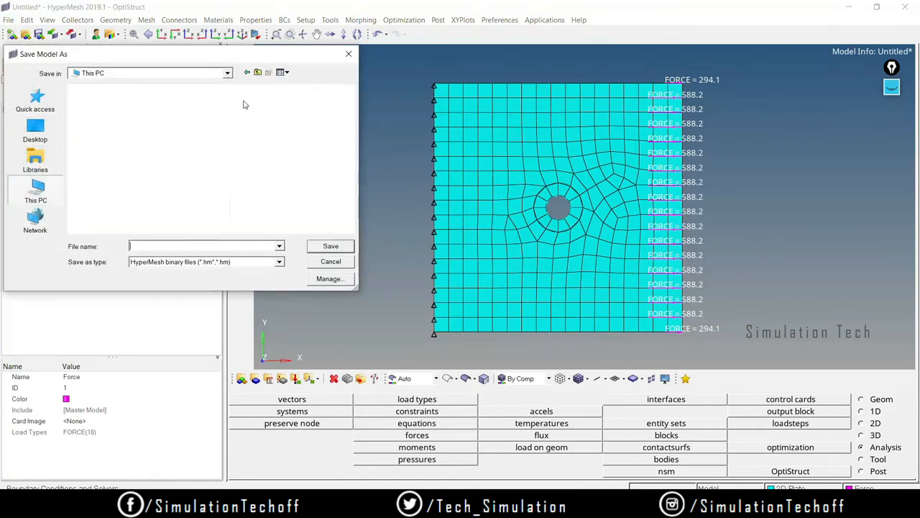
{"action": "scroll", "coordinate": [215, 158], "scroll_direction": "down", "scroll_amount": 3}
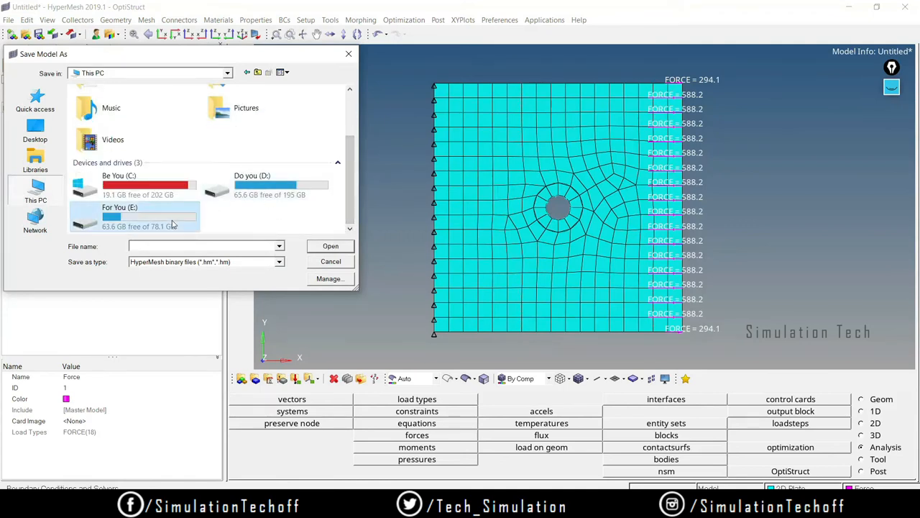
{"action": "double_click", "coordinate": [251, 189]}
{"action": "double_click", "coordinate": [123, 193]}
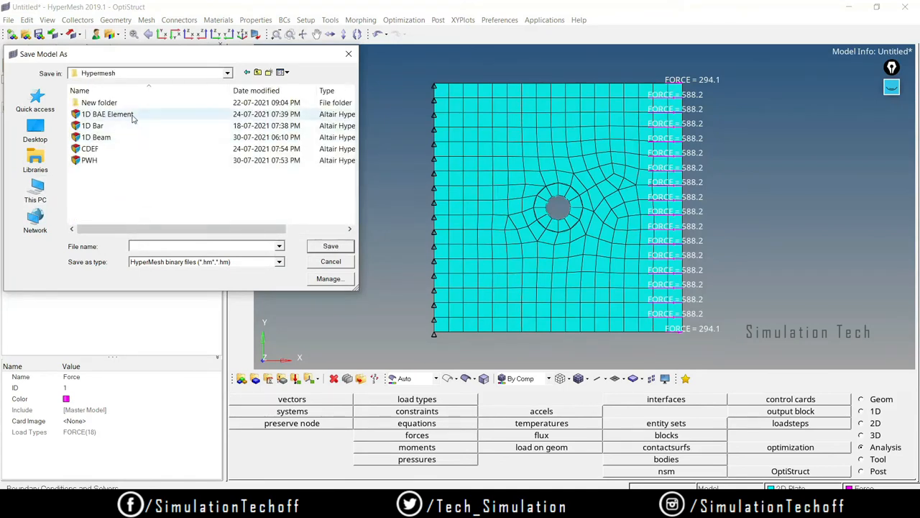
{"action": "left_click", "coordinate": [133, 160]}
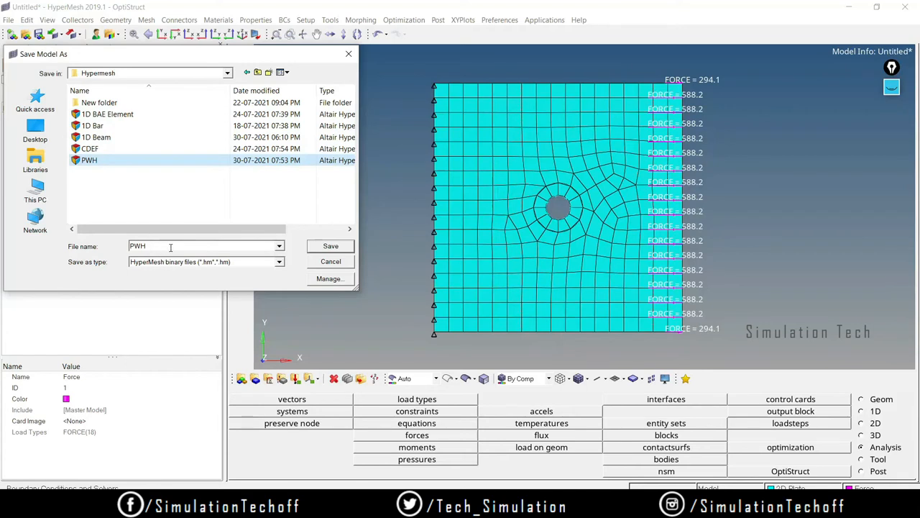
{"action": "left_click", "coordinate": [169, 247]}
{"action": "left_click", "coordinate": [171, 247]}
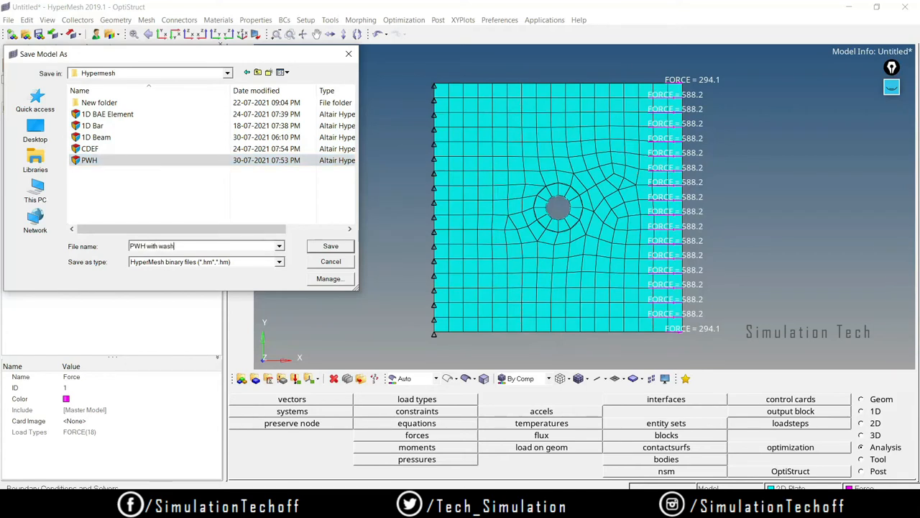
{"action": "left_click", "coordinate": [331, 246]}
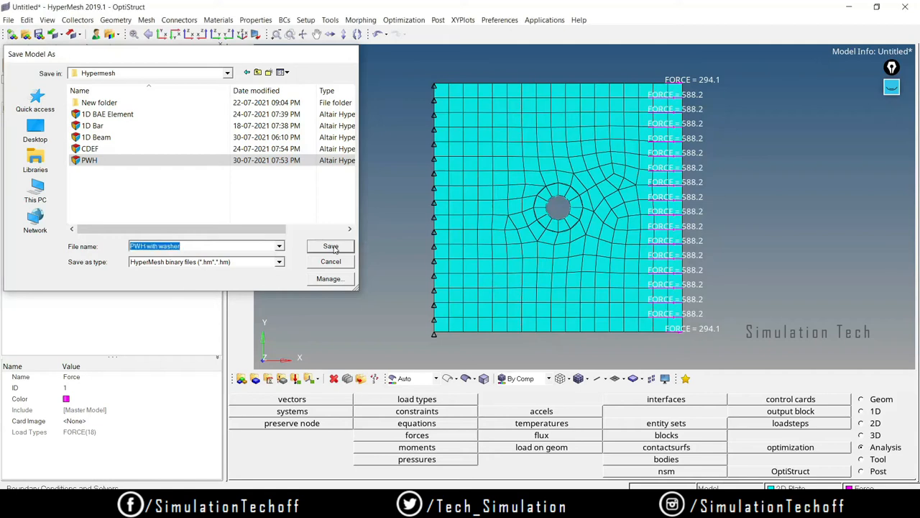
- Run the OptiStruct solver on PWH with washer.fem and close the solver window once the job ends
{"action": "left_click", "coordinate": [801, 471]}
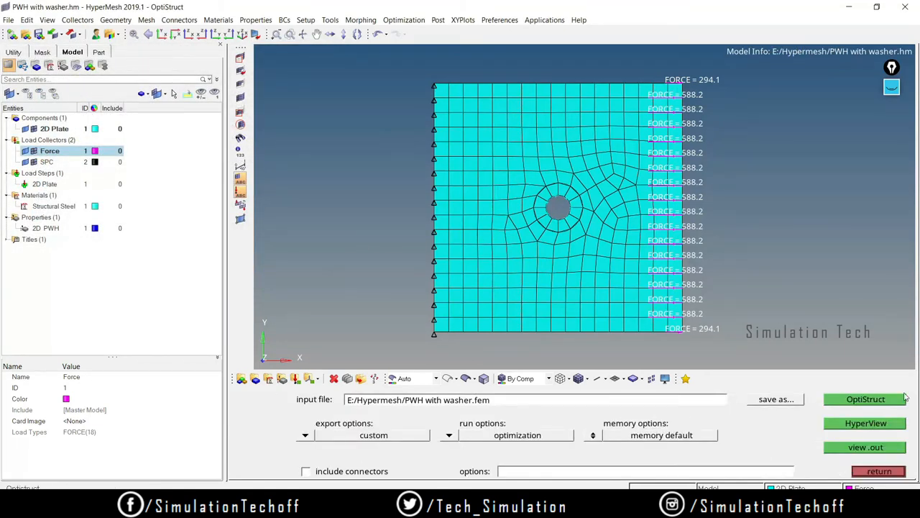
{"action": "left_click", "coordinate": [863, 400]}
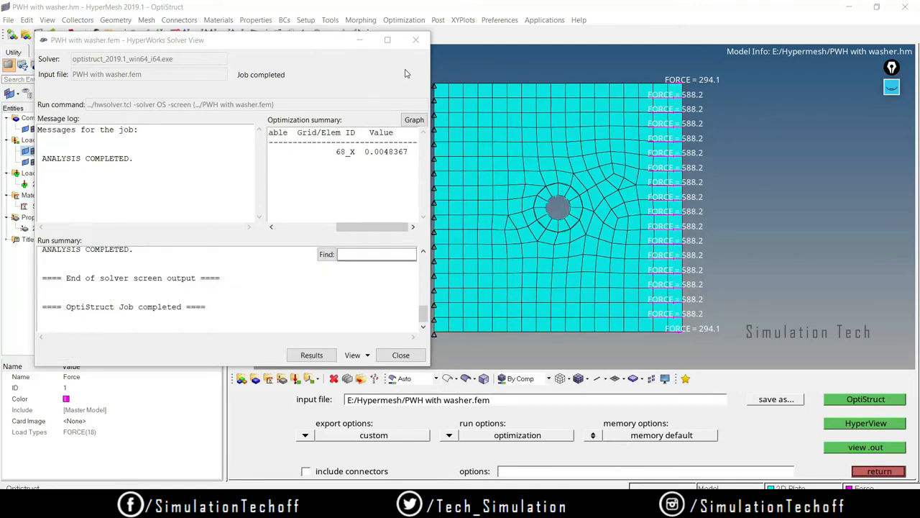
{"action": "left_click", "coordinate": [416, 43]}
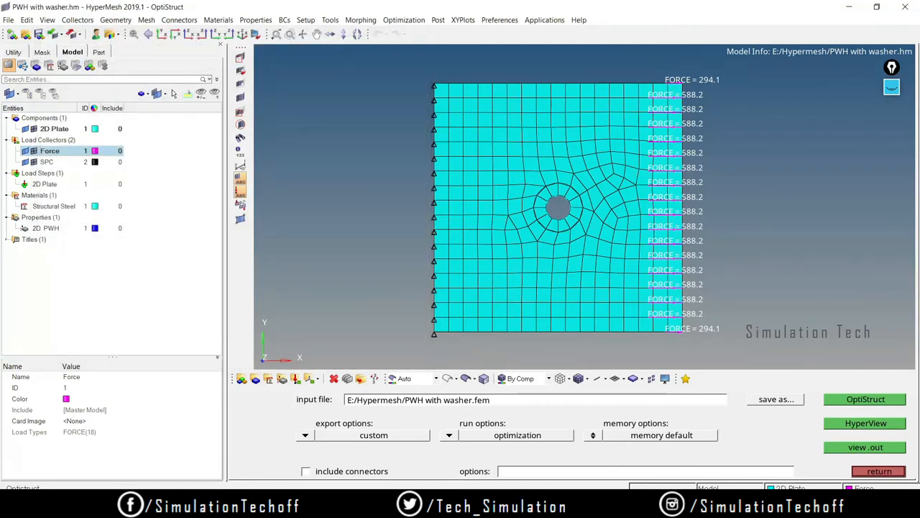
{"action": "left_click", "coordinate": [881, 473]}
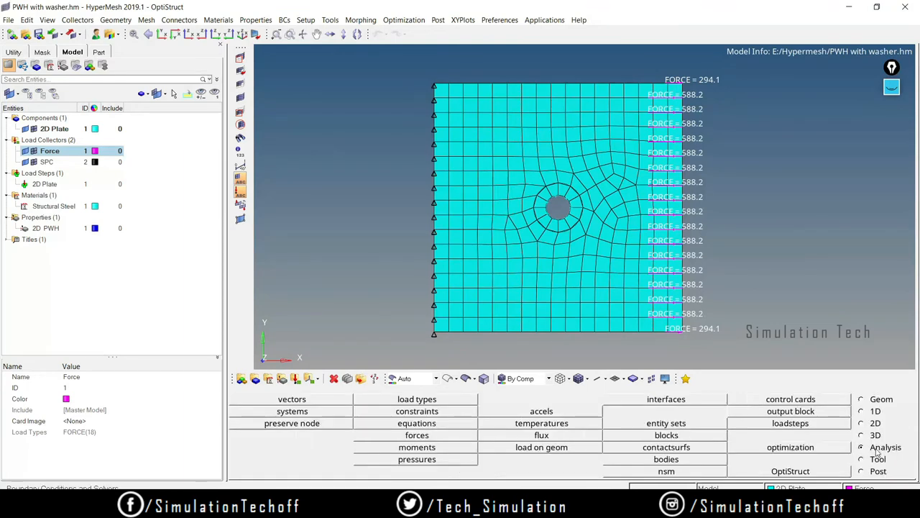
- Open the results in HyperView and contour the vonMises Element Stresses (2D & 3D), viewed in the XY plane
{"action": "left_click", "coordinate": [813, 473]}
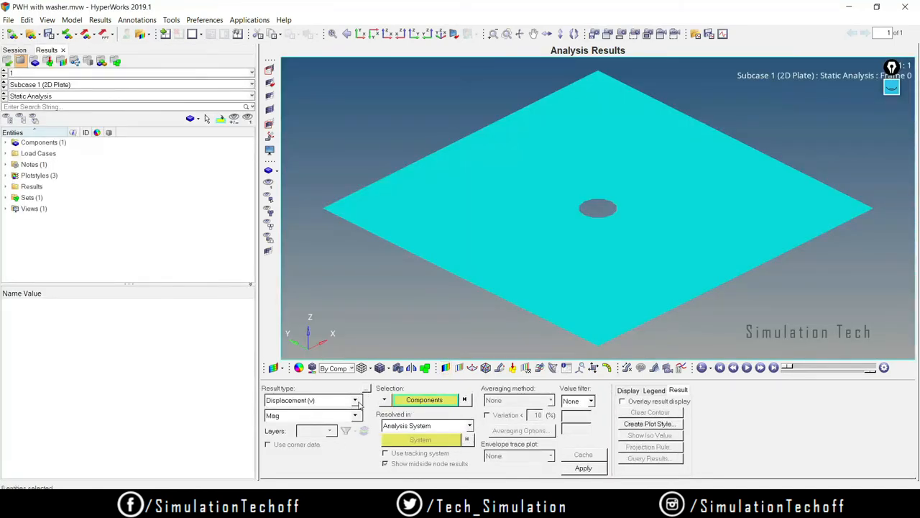
{"action": "left_click", "coordinate": [355, 400]}
{"action": "left_click", "coordinate": [309, 416]}
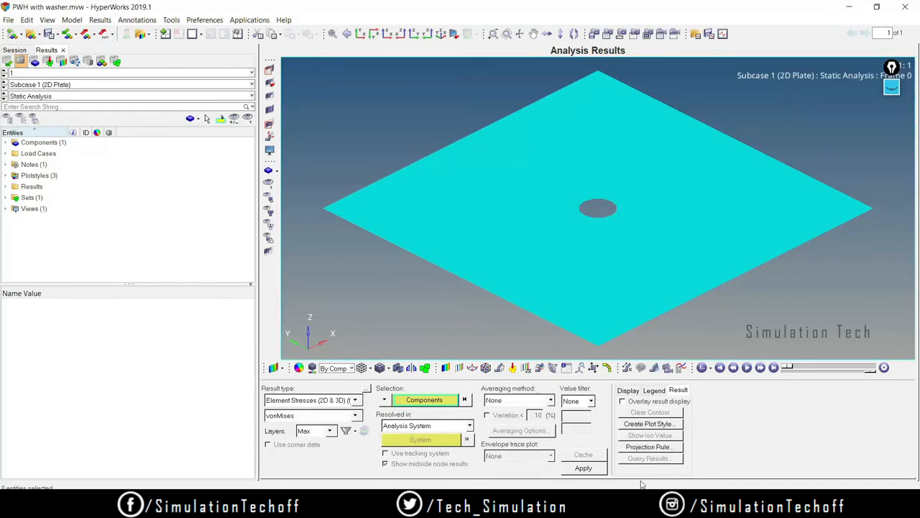
{"action": "left_click", "coordinate": [584, 468]}
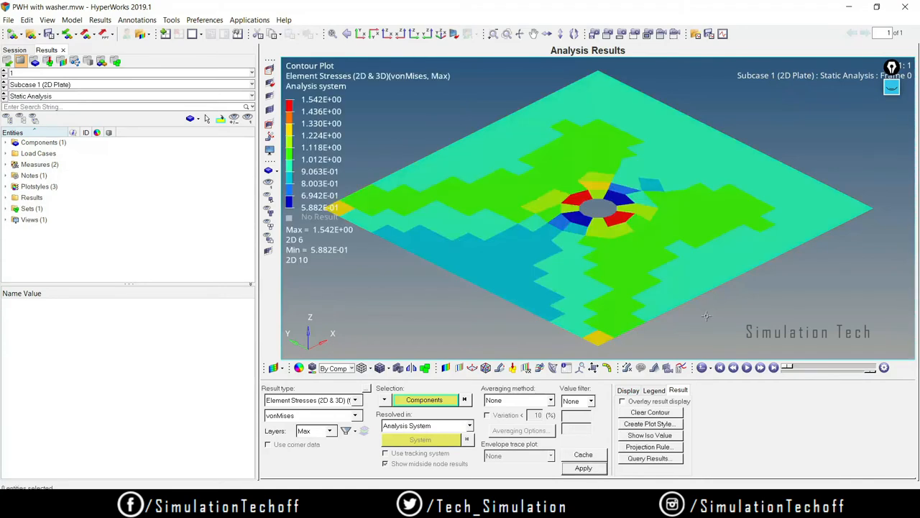
{"action": "left_click", "coordinate": [360, 34]}
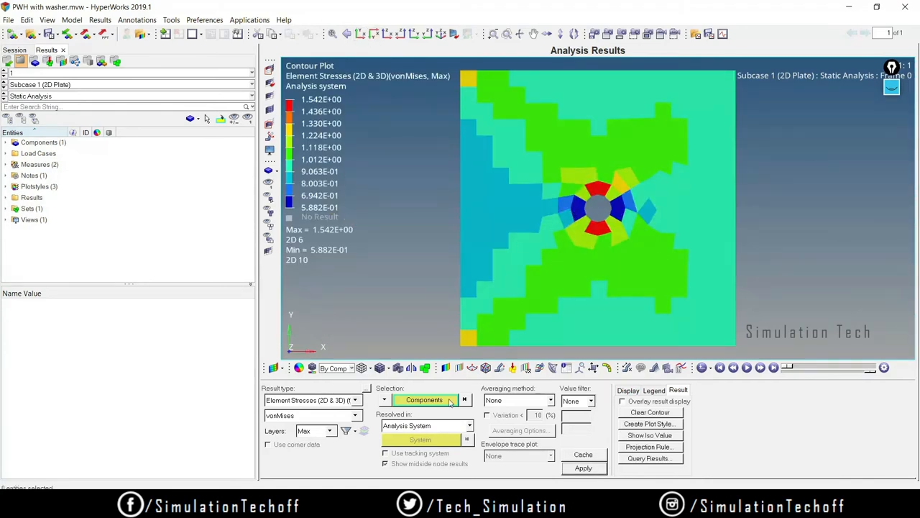
- Apply the Simple averaging method to the von Mises stress contour
{"action": "left_click", "coordinate": [550, 400]}
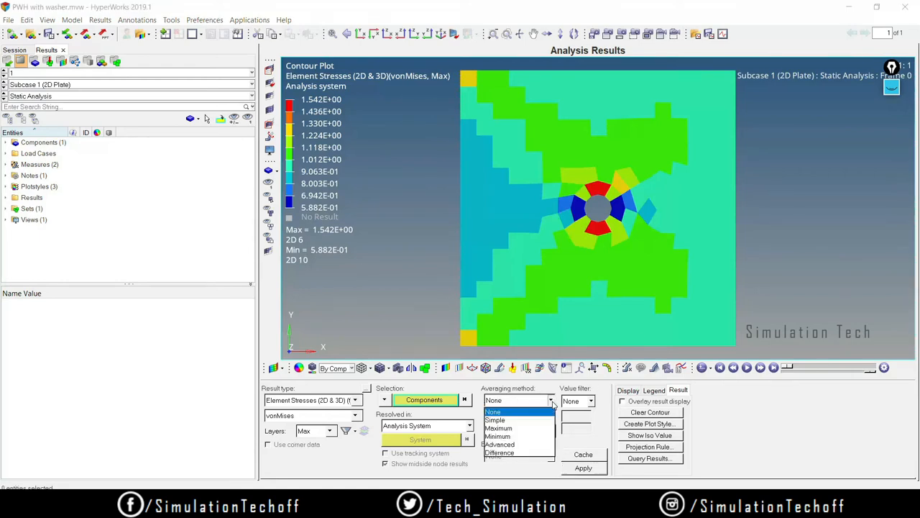
{"action": "left_click", "coordinate": [527, 421]}
{"action": "left_click", "coordinate": [588, 470]}
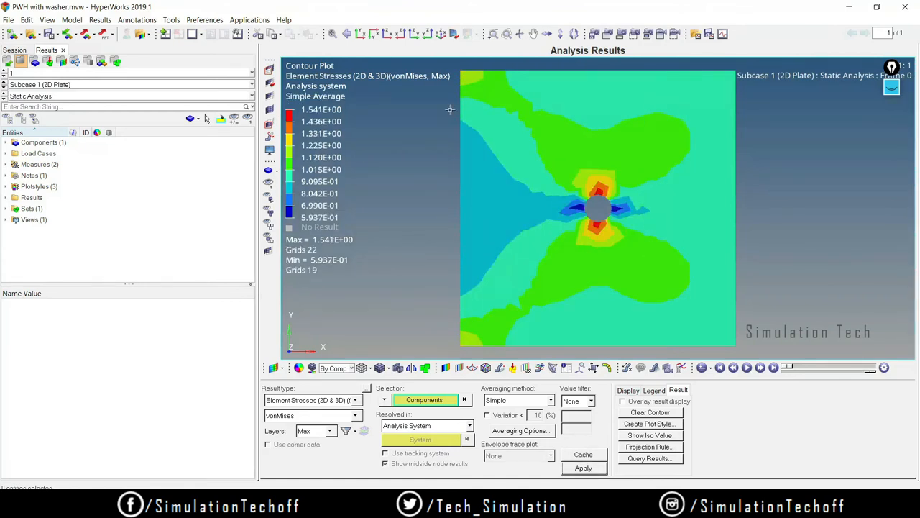
- Set the contour's averaging method to None, show Shaded Elements and Mesh Lines, and reapply the plot
{"action": "left_click", "coordinate": [551, 400]}
{"action": "left_click", "coordinate": [520, 412]}
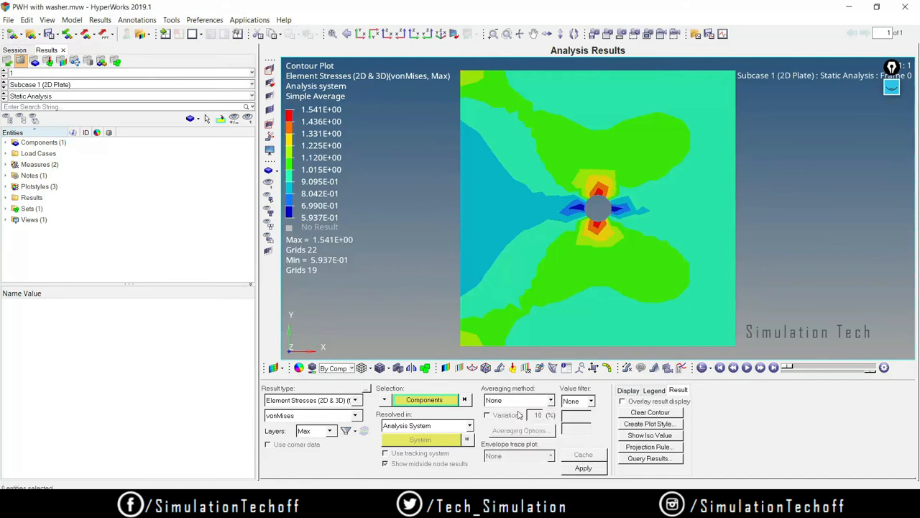
{"action": "left_click", "coordinate": [381, 367]}
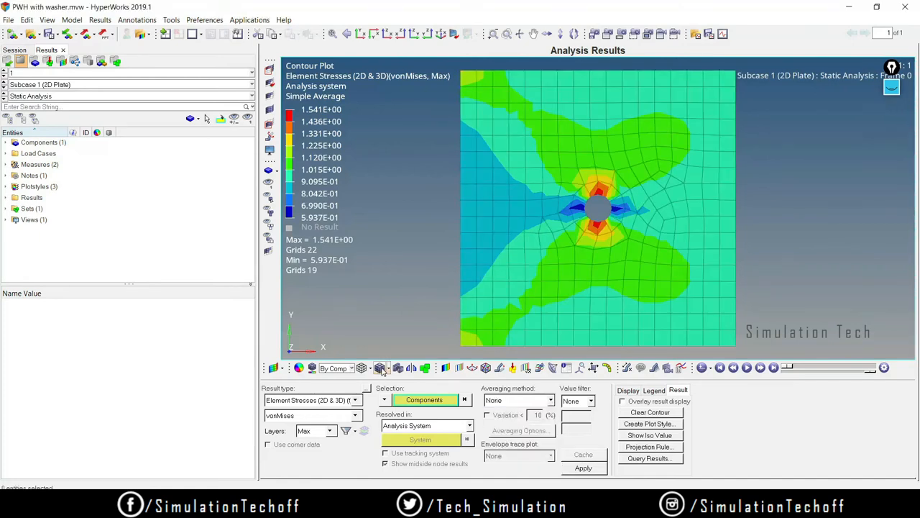
{"action": "left_click", "coordinate": [388, 369]}
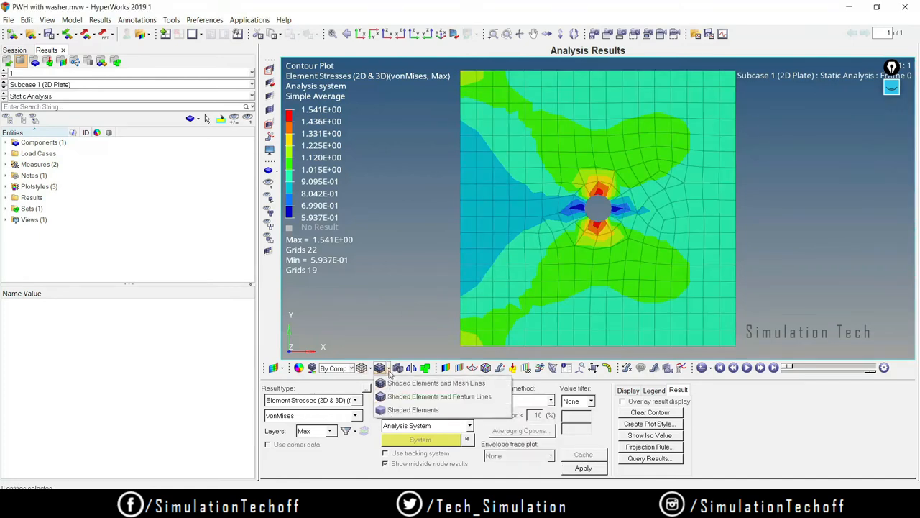
{"action": "left_click", "coordinate": [432, 382]}
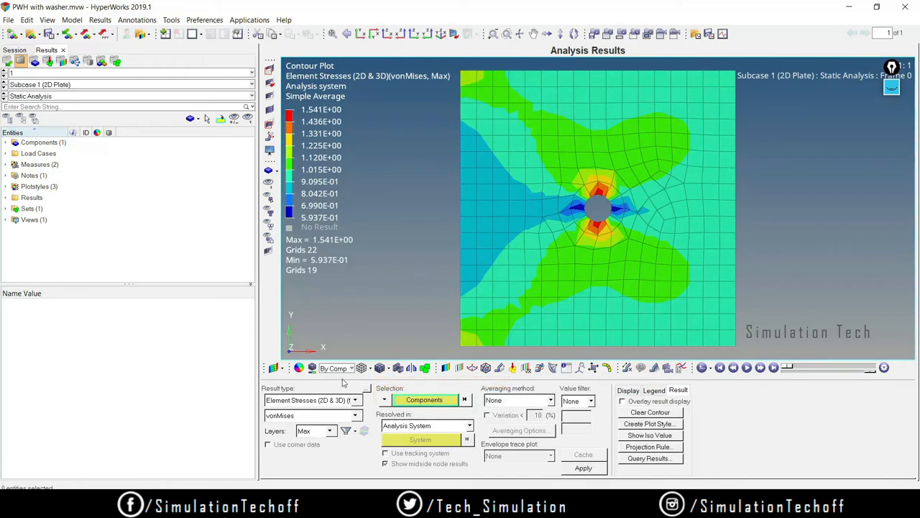
{"action": "left_click", "coordinate": [584, 469]}
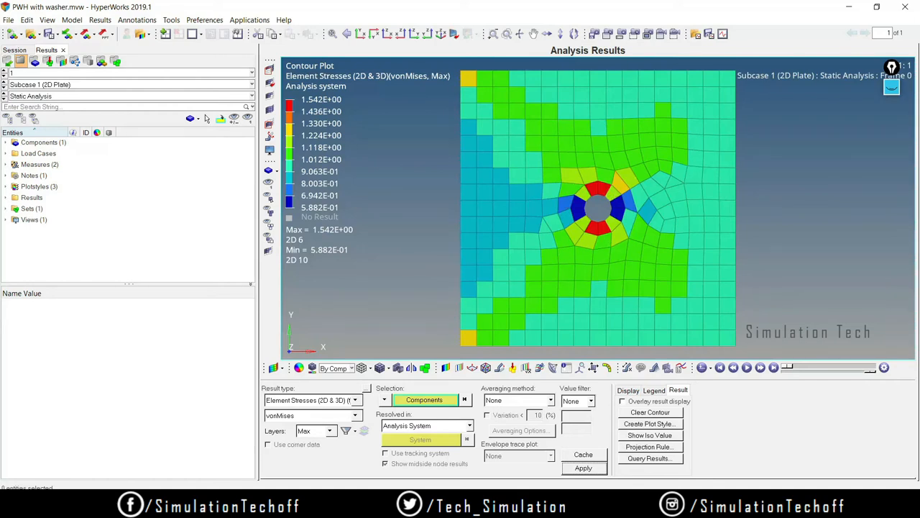
- Switch to the browser, examine the plate-with-hole problem statement table in Google Classroom, and return to the contour plot
{"action": "mouse_move", "coordinate": [339, 506]}
{"action": "left_click", "coordinate": [279, 440]}
{"action": "left_click", "coordinate": [229, 11]}
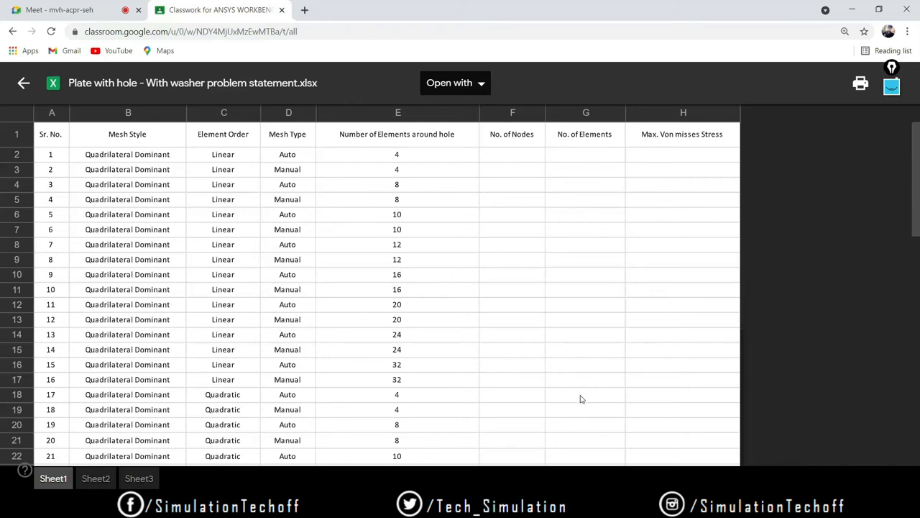
{"action": "left_click", "coordinate": [851, 8]}
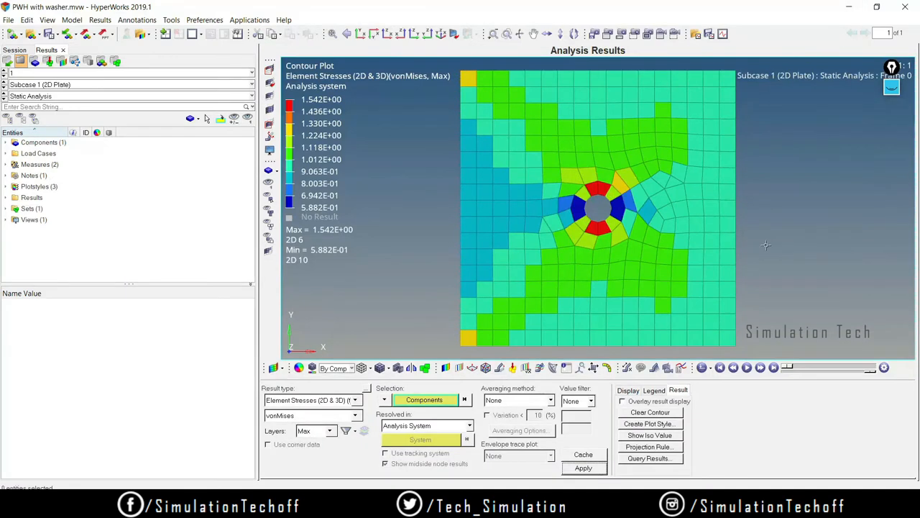
- Close the HyperView results without saving the session and leave HyperMesh's OptiStruct run settings
{"action": "left_click", "coordinate": [908, 6]}
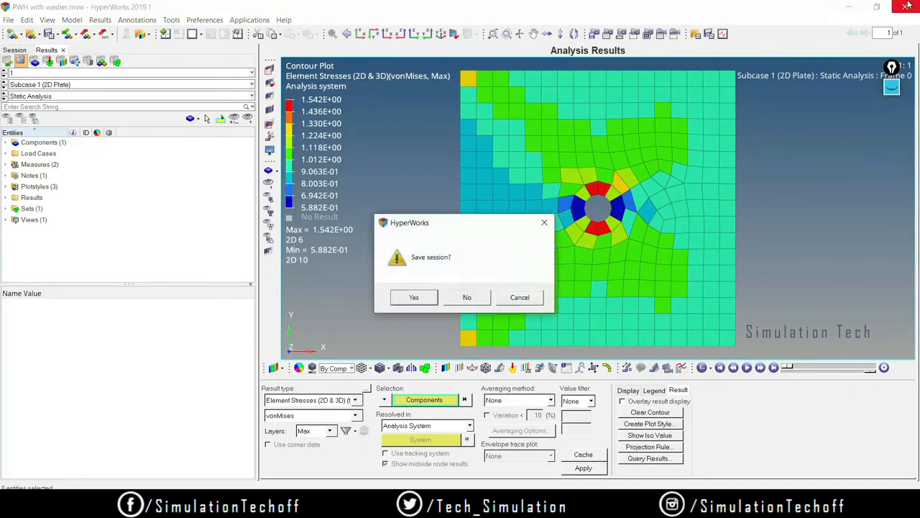
{"action": "left_click", "coordinate": [468, 298]}
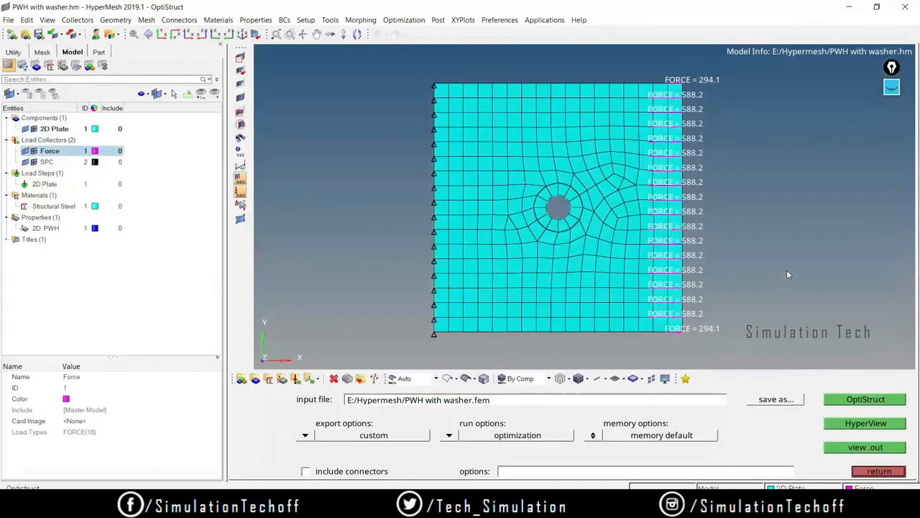
{"action": "left_click", "coordinate": [878, 471]}
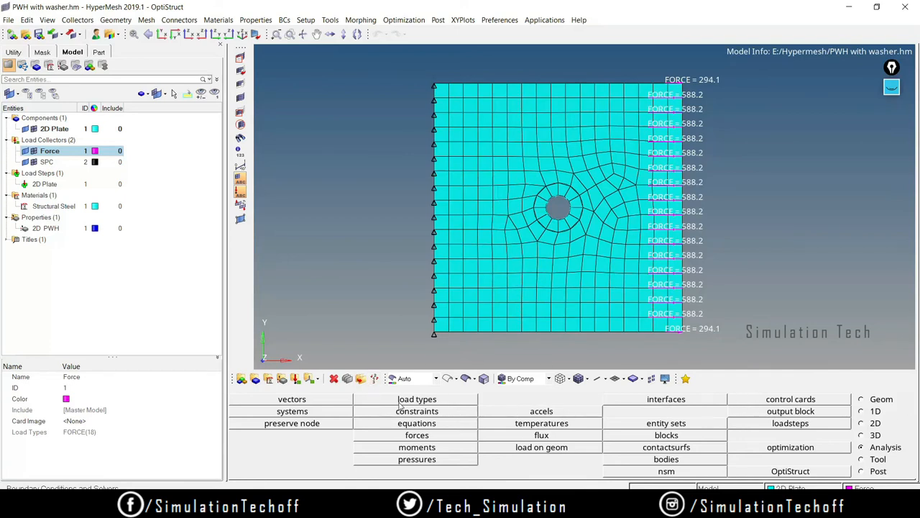
- Delete all displayed elements of the plate mesh, keeping the geometry
{"action": "left_click", "coordinate": [334, 378]}
{"action": "left_click", "coordinate": [317, 399]}
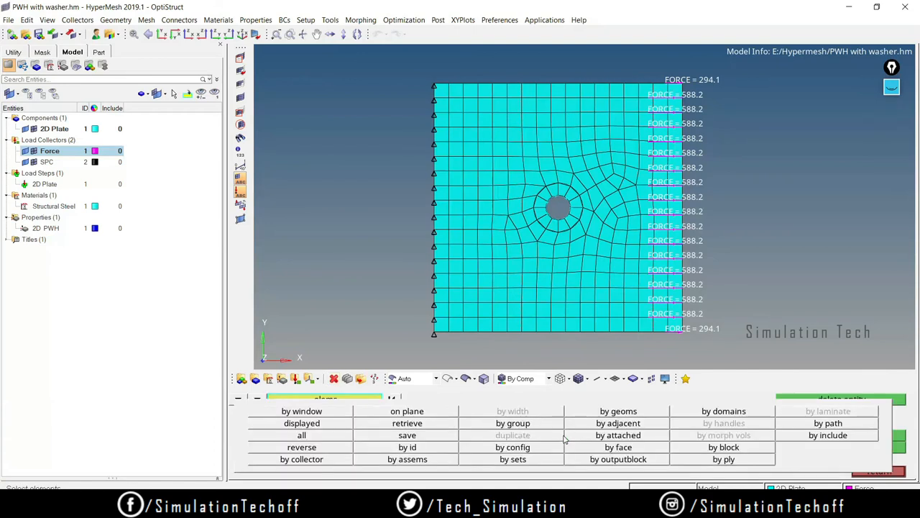
{"action": "left_click", "coordinate": [335, 424]}
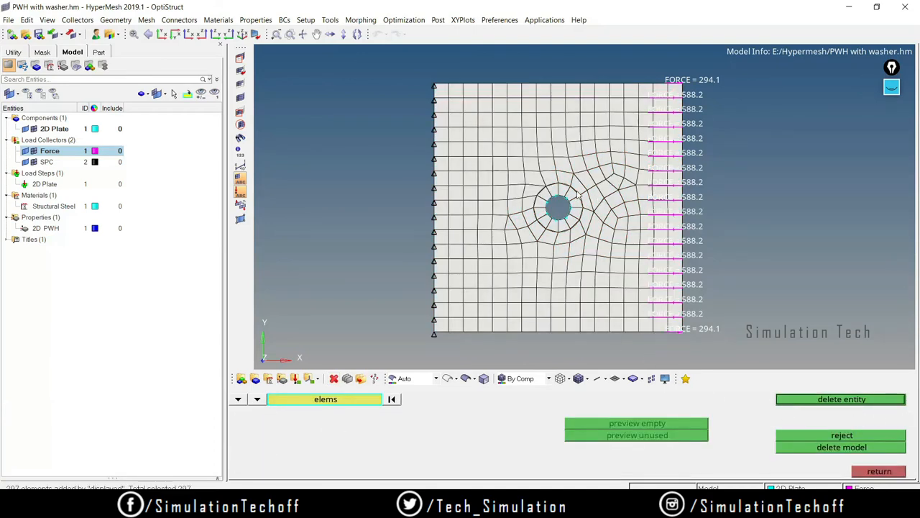
{"action": "left_click", "coordinate": [870, 400]}
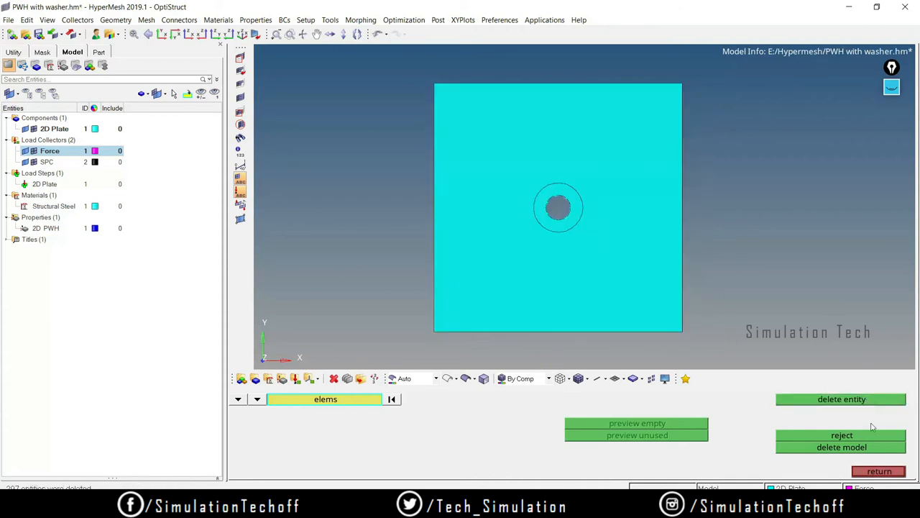
{"action": "left_click", "coordinate": [879, 471]}
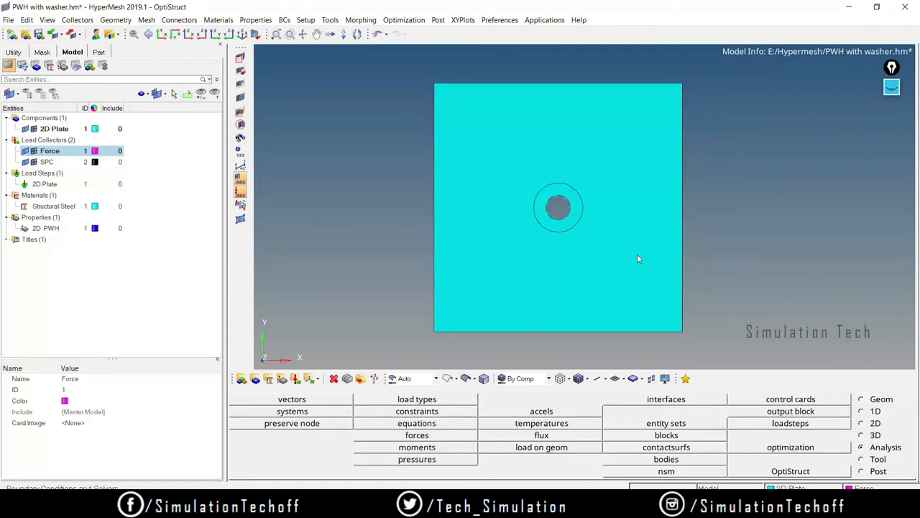
- Show the 2D meshing commands, circle automesh with a temporary pen annotation, and clear it
{"action": "left_click", "coordinate": [874, 424]}
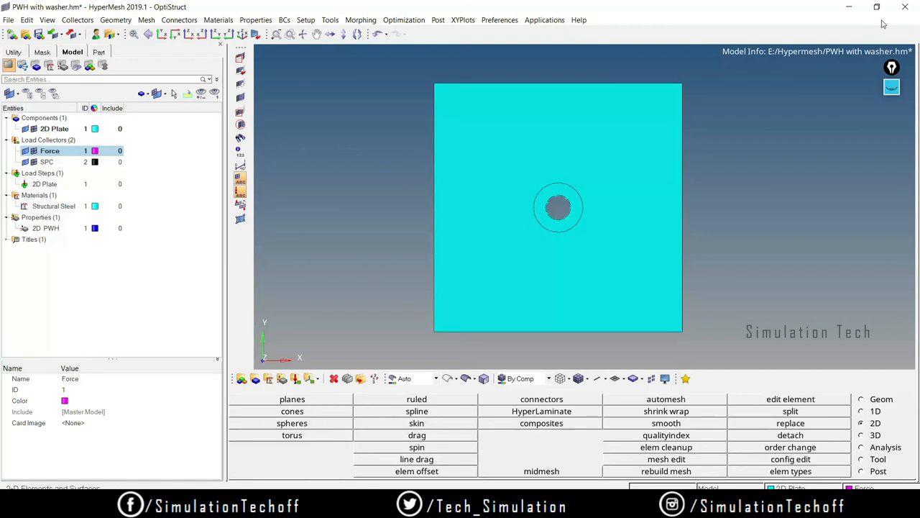
{"action": "left_click", "coordinate": [892, 87]}
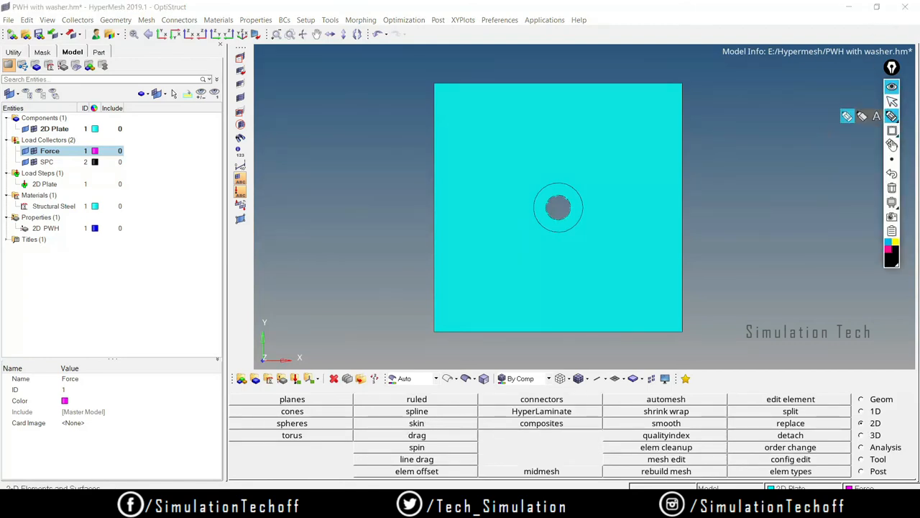
{"action": "mouse_move", "coordinate": [643, 403]}
{"action": "left_mouse_down"}
{"action": "mouse_move", "coordinate": [635, 408]}
{"action": "mouse_move", "coordinate": [705, 411]}
{"action": "mouse_move", "coordinate": [645, 401]}
{"action": "left_mouse_up"}
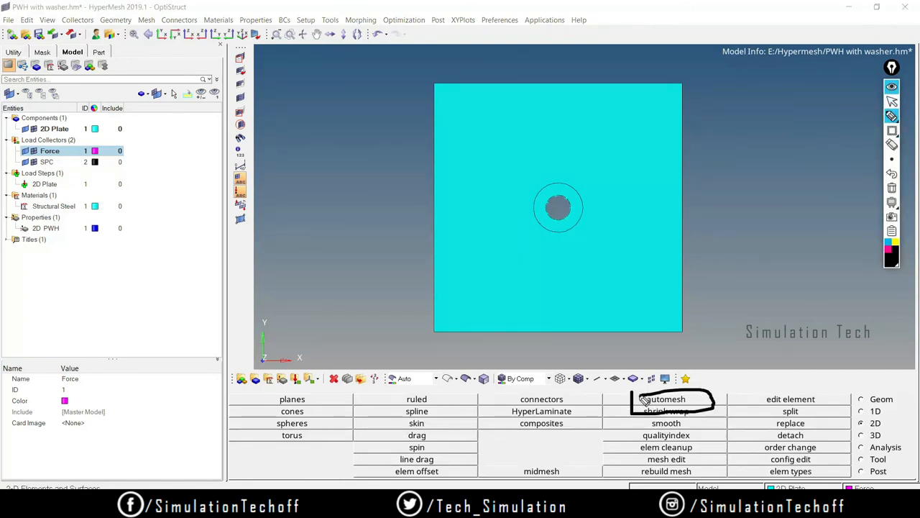
{"action": "left_click", "coordinate": [892, 188]}
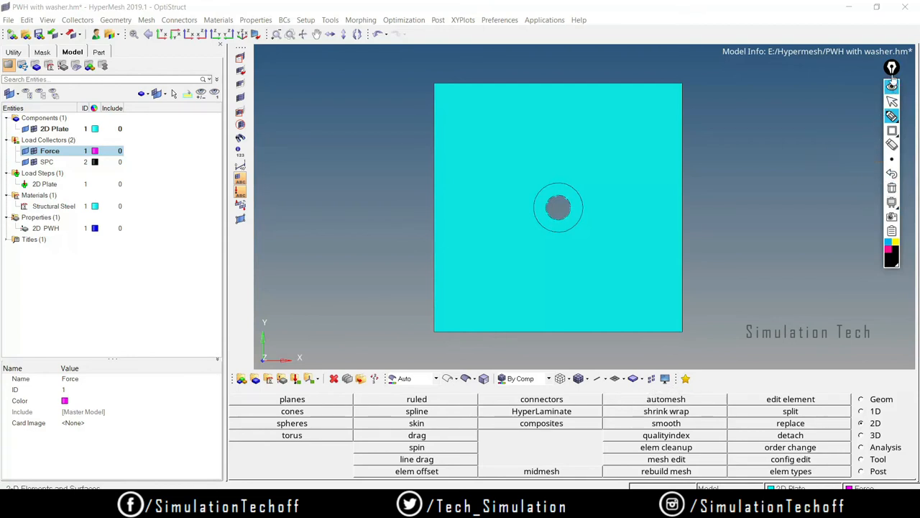
{"action": "left_click", "coordinate": [892, 87]}
- Automesh the washer ring surface around the hole with quads at an element size of 50
{"action": "left_click", "coordinate": [694, 403]}
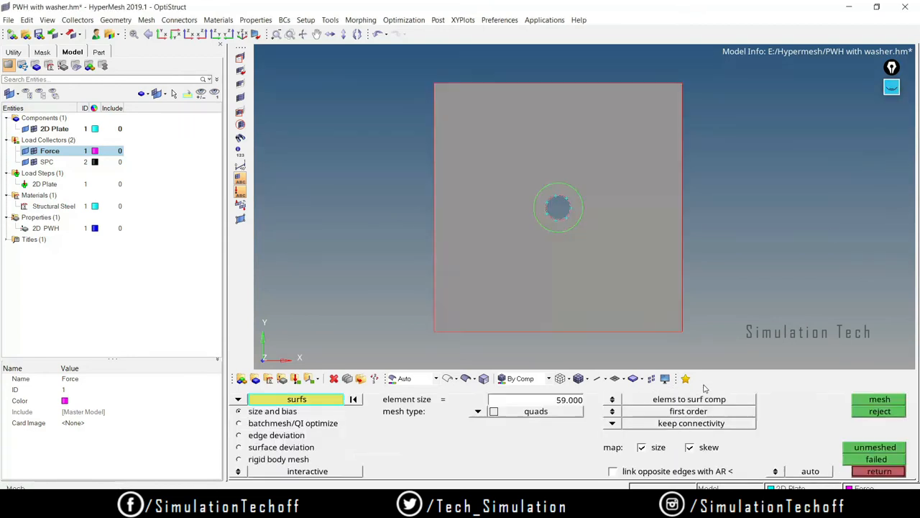
{"action": "left_click", "coordinate": [554, 401]}
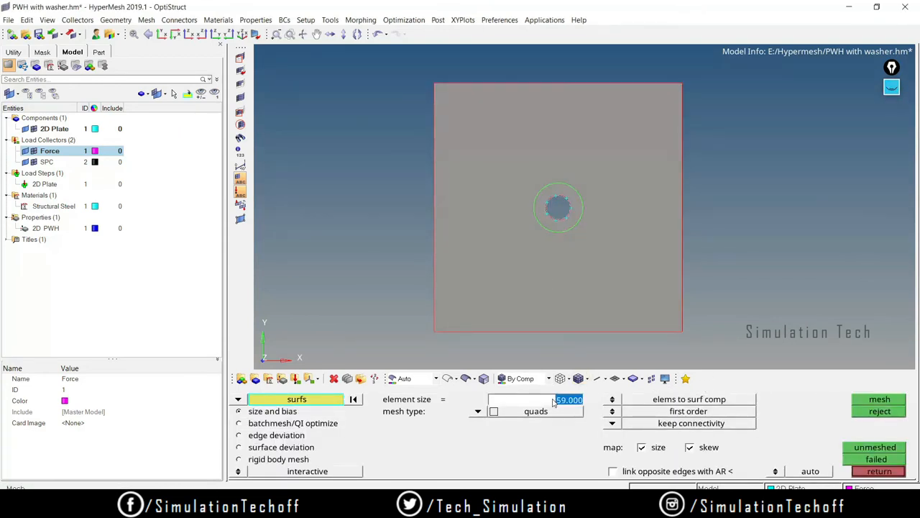
{"action": "type", "text": "50"}
{"action": "left_click", "coordinate": [565, 222]}
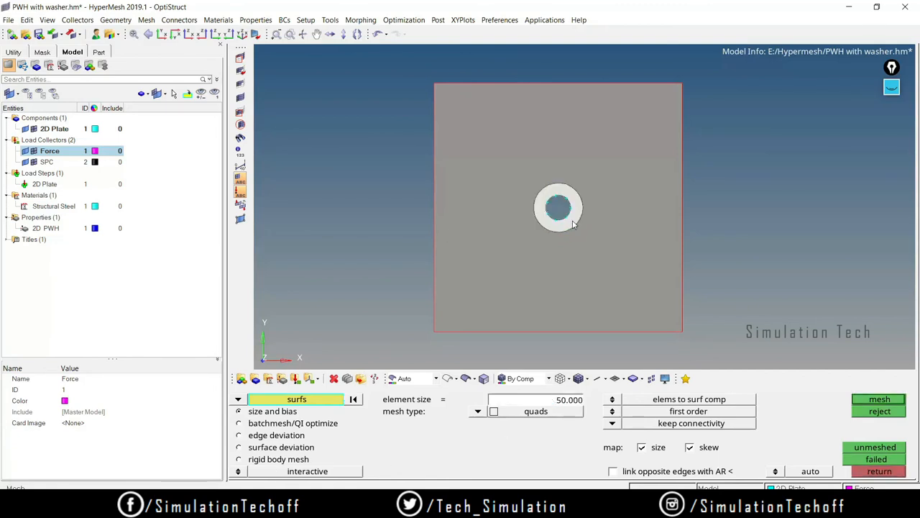
{"action": "left_click", "coordinate": [856, 399]}
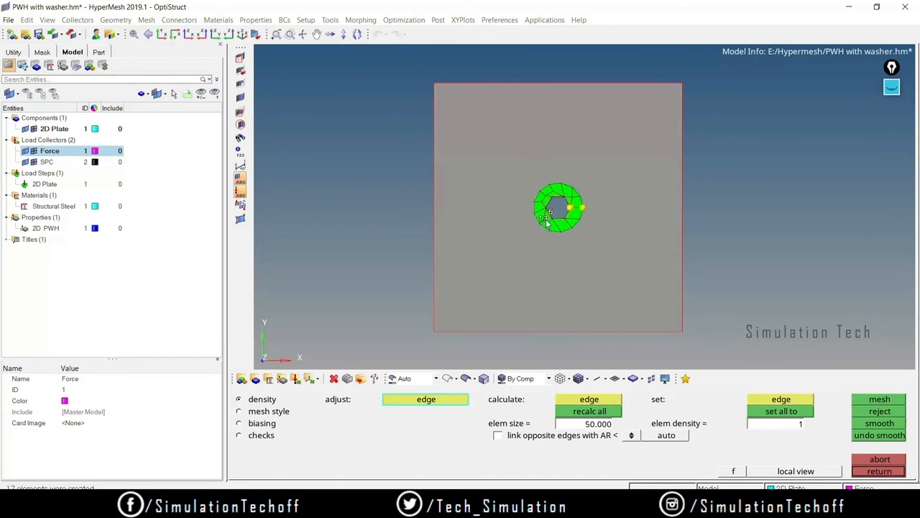
- Set the density of the washer's outer and inner edges to 12 elements each, remesh the ring and accept the mesh
{"action": "scroll", "coordinate": [548, 220], "scroll_direction": "up", "scroll_amount": 5}
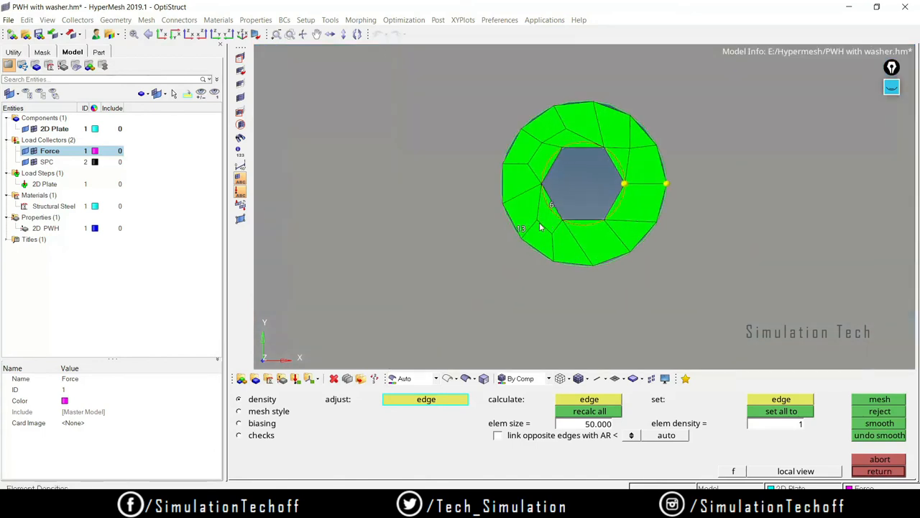
{"action": "right_click", "coordinate": [521, 230]}
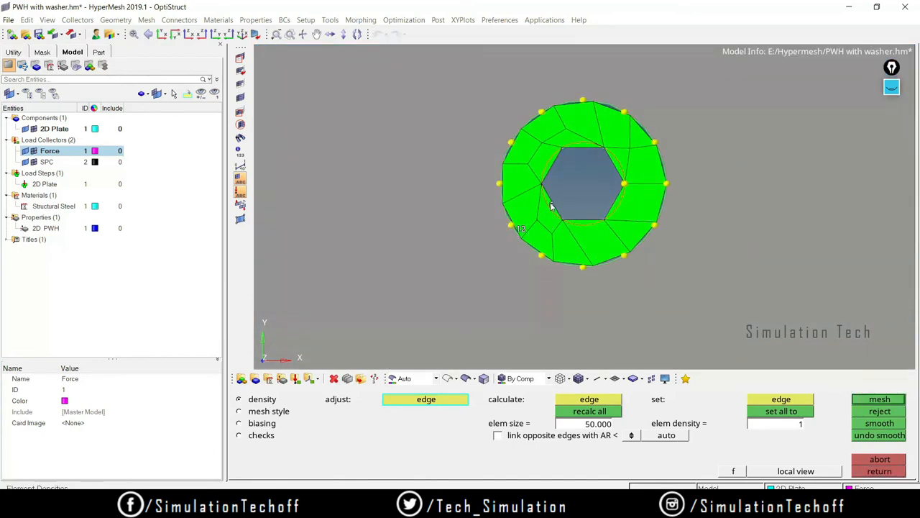
{"action": "left_click", "coordinate": [552, 206]}
{"action": "left_click", "coordinate": [552, 206]}
{"action": "left_click", "coordinate": [552, 206]}
{"action": "left_click", "coordinate": [552, 205]}
{"action": "left_click", "coordinate": [552, 205]}
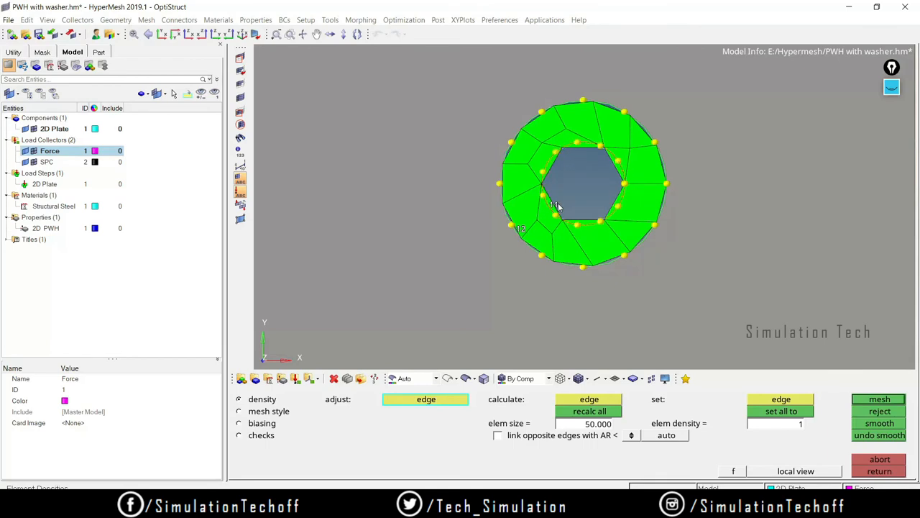
{"action": "left_click", "coordinate": [552, 206]}
{"action": "left_click", "coordinate": [886, 400]}
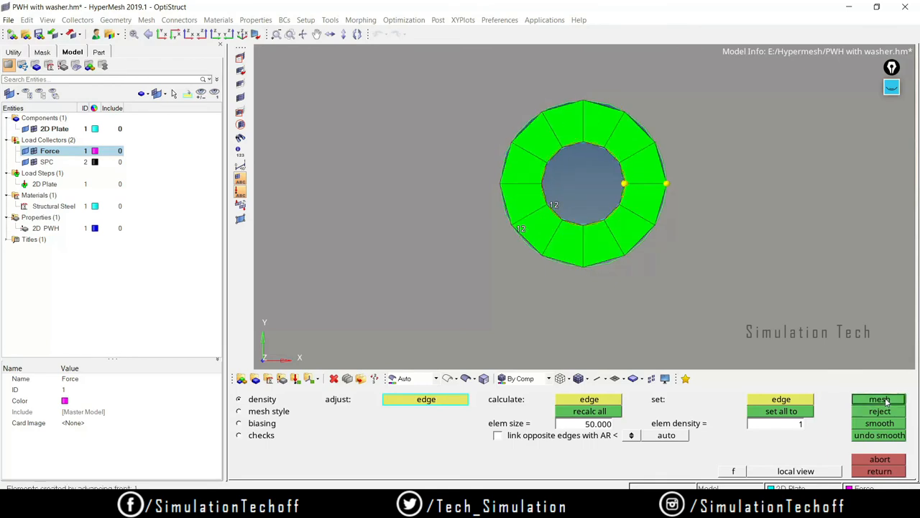
{"action": "left_click", "coordinate": [880, 471]}
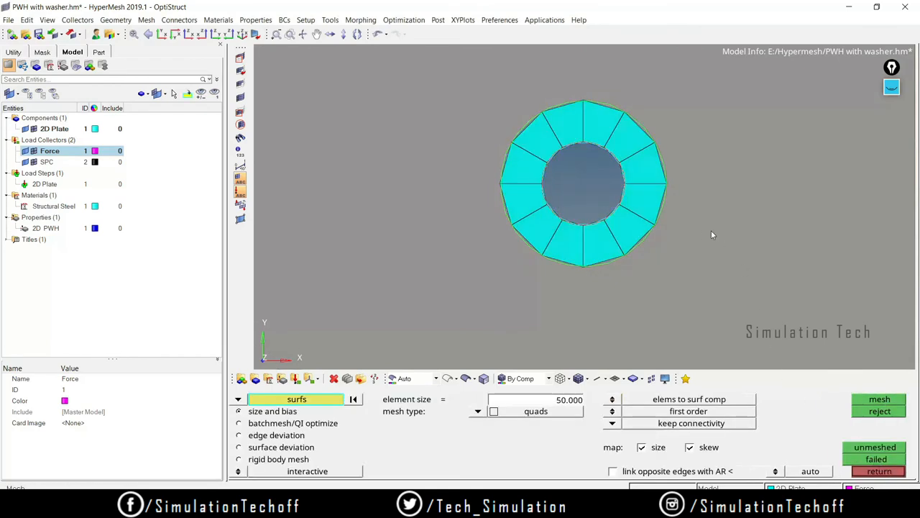
- Sketch temporary pen lines from the washer to the four plate edges, mark the upper quadrants, and clear the annotations
{"action": "scroll", "coordinate": [707, 240], "scroll_direction": "down", "scroll_amount": 3}
{"action": "scroll", "coordinate": [707, 236], "scroll_direction": "down", "scroll_amount": 4, "text": "ctrl"}
{"action": "right_click_drag", "start_coordinate": [711, 236], "coordinate": [599, 228], "text": "ctrl"}
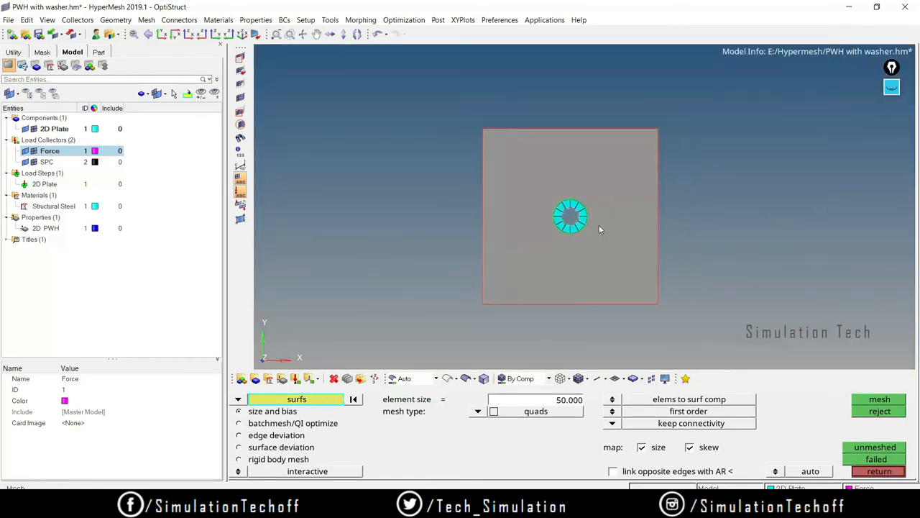
{"action": "scroll", "coordinate": [597, 225], "scroll_direction": "up", "scroll_amount": 3, "text": "ctrl"}
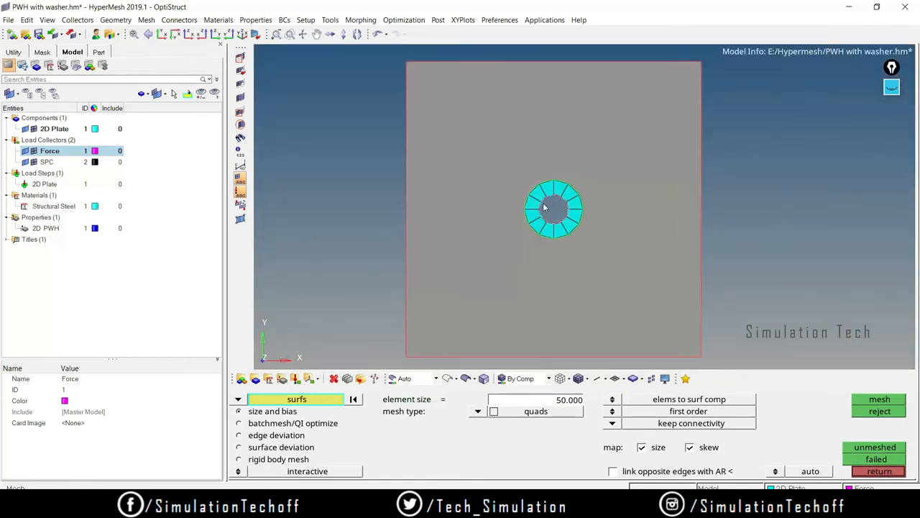
{"action": "left_click", "coordinate": [892, 91]}
{"action": "mouse_move", "coordinate": [892, 131]}
{"action": "left_click", "coordinate": [833, 130]}
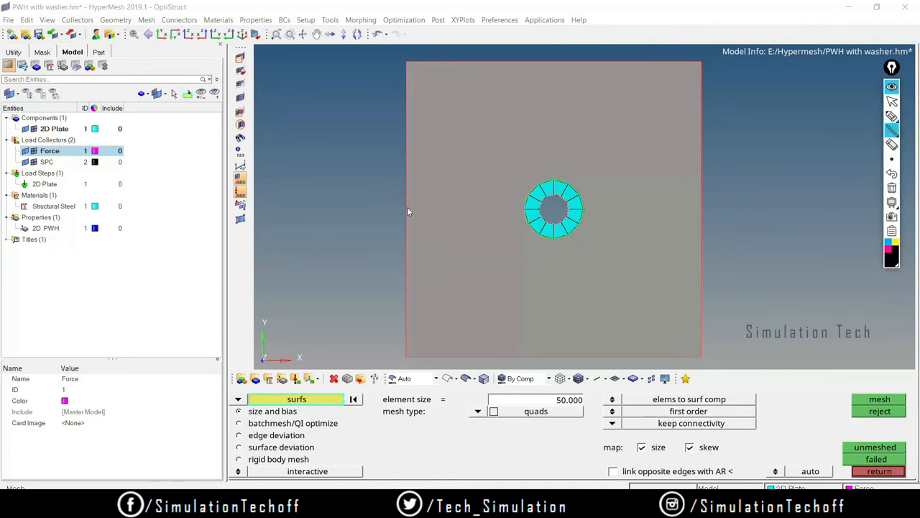
{"action": "left_click_drag", "start_coordinate": [470, 213], "coordinate": [525, 207]}
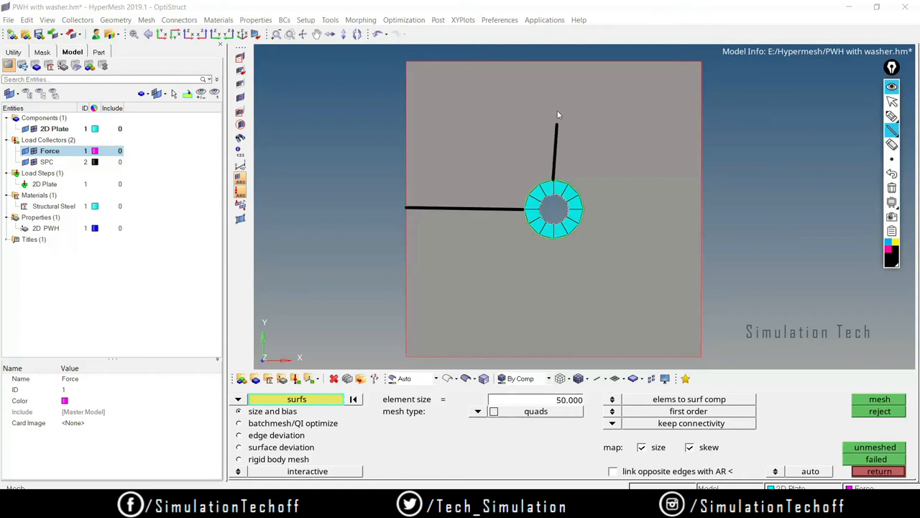
{"action": "left_click_drag", "start_coordinate": [557, 112], "coordinate": [554, 58]}
{"action": "left_click_drag", "start_coordinate": [554, 240], "coordinate": [554, 358]}
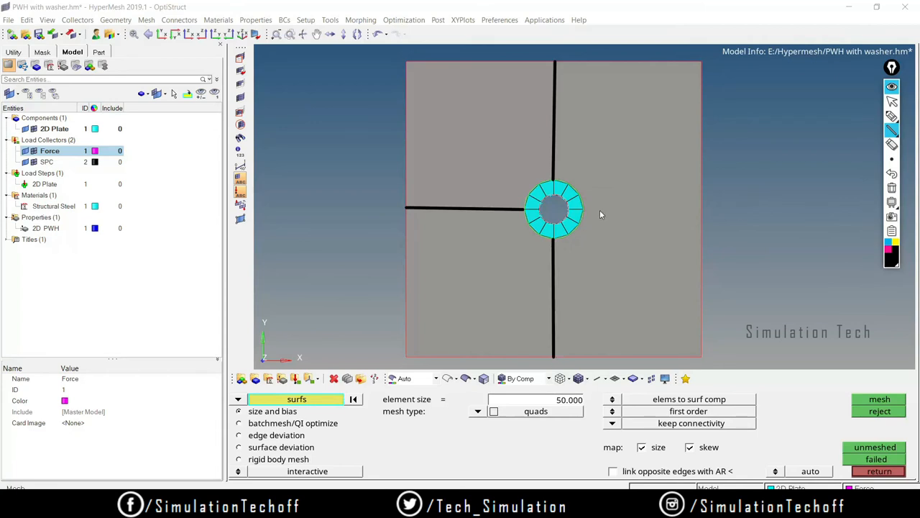
{"action": "left_click_drag", "start_coordinate": [584, 210], "coordinate": [703, 212]}
{"action": "left_click", "coordinate": [892, 117]}
{"action": "left_click_drag", "start_coordinate": [628, 111], "coordinate": [646, 100]}
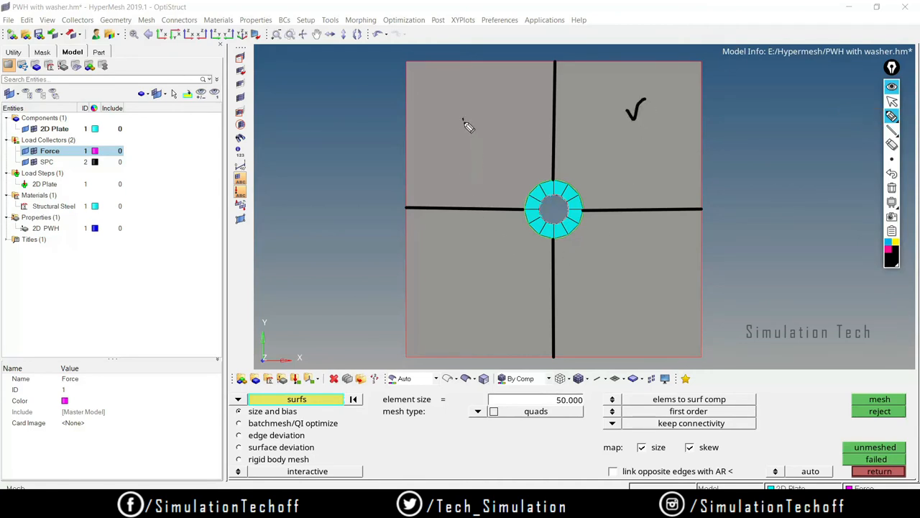
{"action": "left_click_drag", "start_coordinate": [464, 119], "coordinate": [464, 124]}
{"action": "left_click", "coordinate": [893, 189]}
{"action": "left_click", "coordinate": [888, 89]}
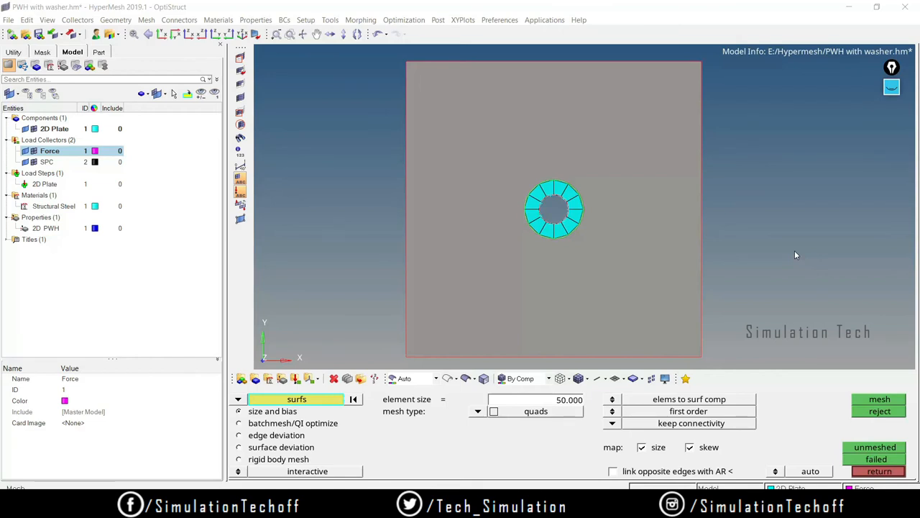
- Split the plate surface into four quadrants with quick edit's split surf-line, from the washer's top, right, bottom and left nodes to the outer edges
{"action": "left_click", "coordinate": [880, 471]}
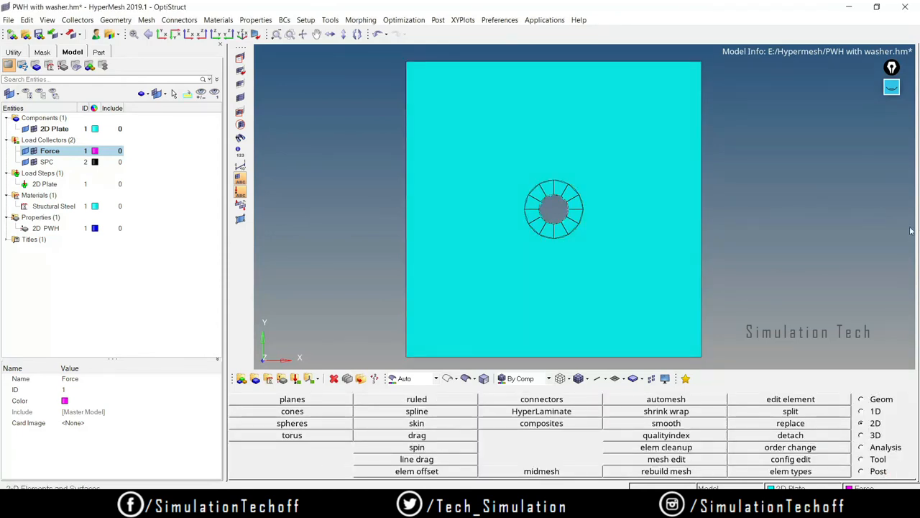
{"action": "left_click", "coordinate": [877, 403]}
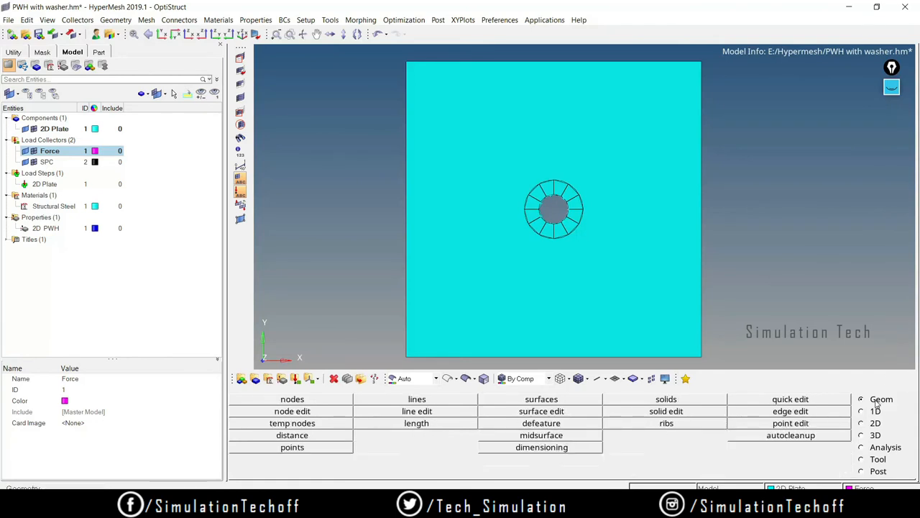
{"action": "left_click", "coordinate": [817, 402]}
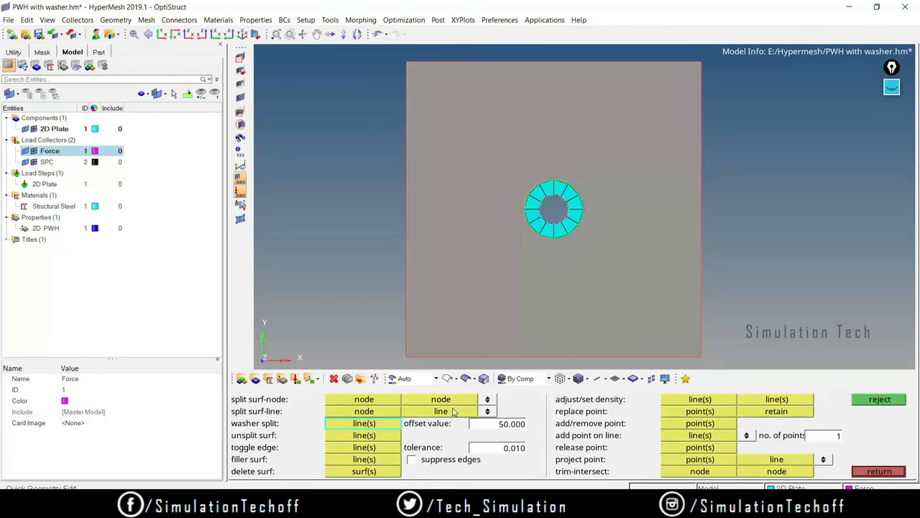
{"action": "left_click", "coordinate": [368, 411]}
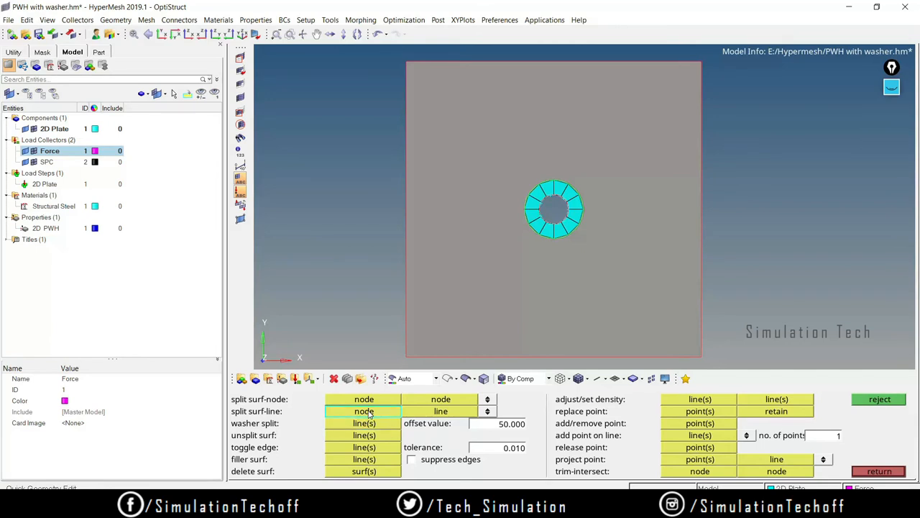
{"action": "left_click", "coordinate": [555, 184]}
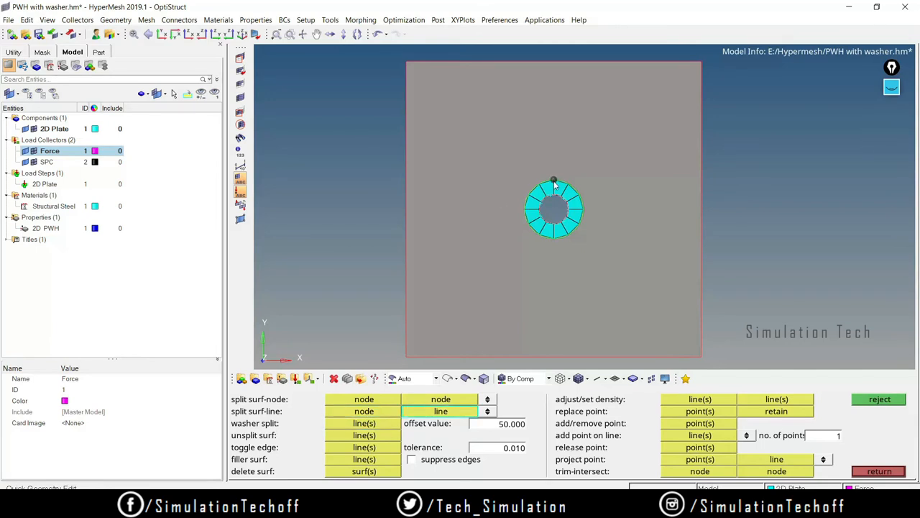
{"action": "left_click", "coordinate": [553, 62]}
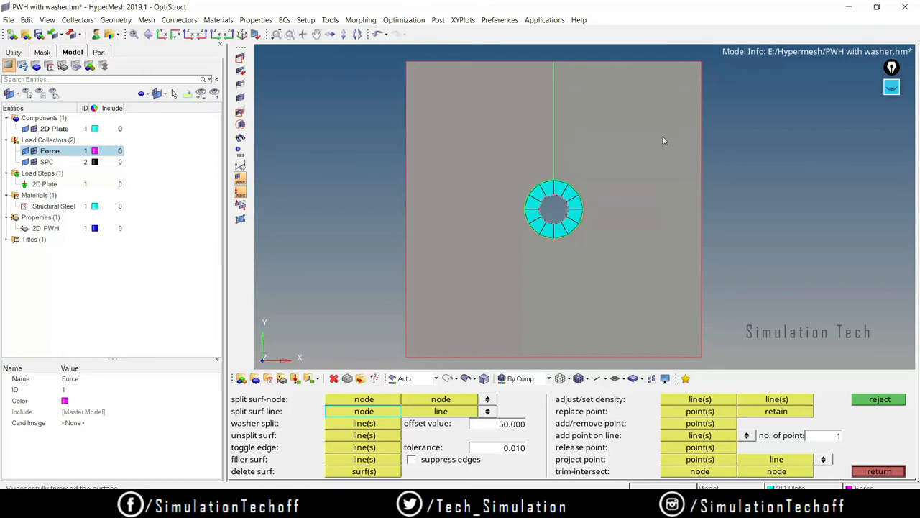
{"action": "left_click", "coordinate": [582, 209]}
{"action": "left_click", "coordinate": [699, 206]}
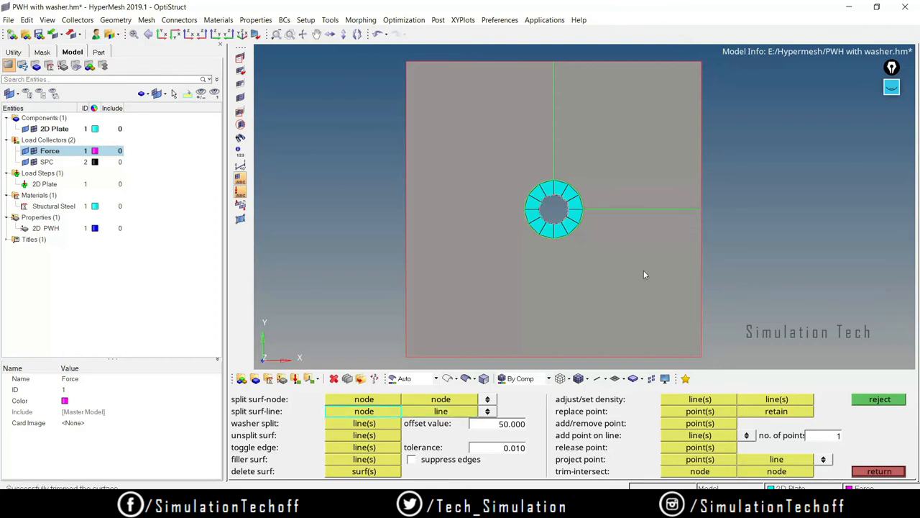
{"action": "left_click", "coordinate": [554, 241]}
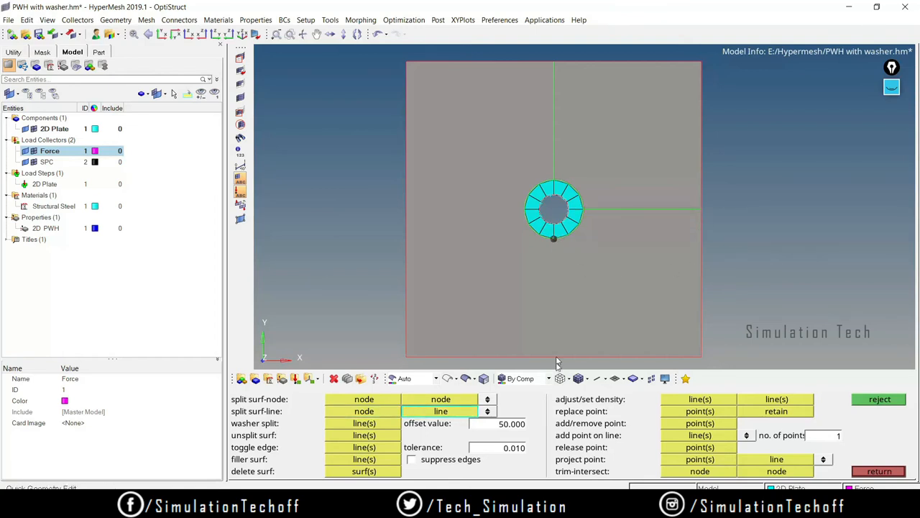
{"action": "left_click", "coordinate": [554, 356]}
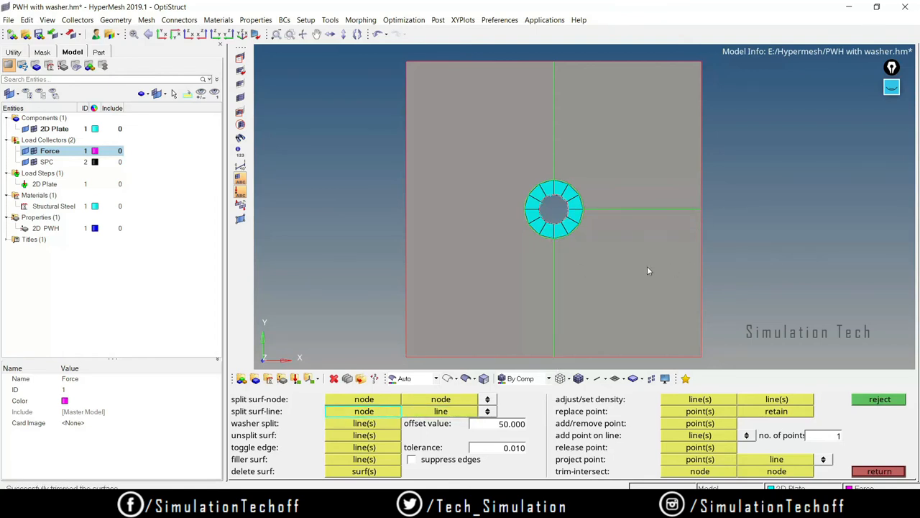
{"action": "left_click", "coordinate": [525, 211]}
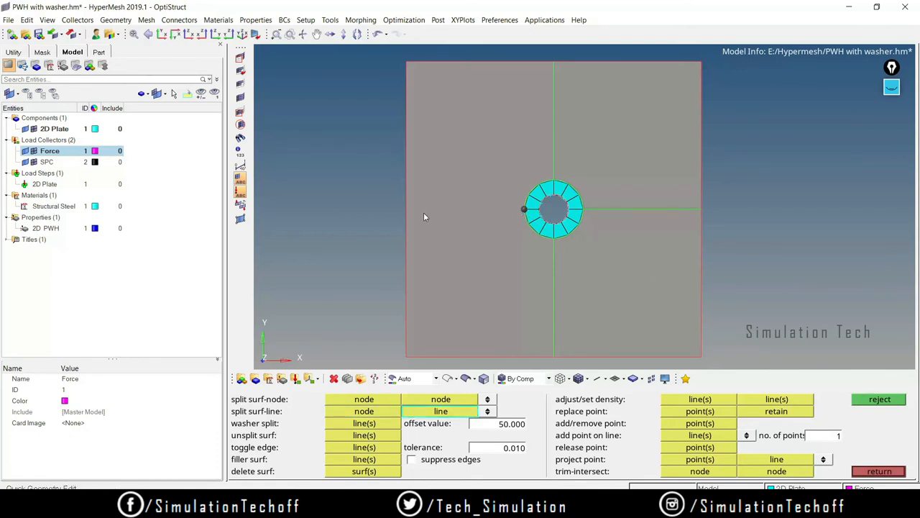
{"action": "left_click", "coordinate": [406, 221]}
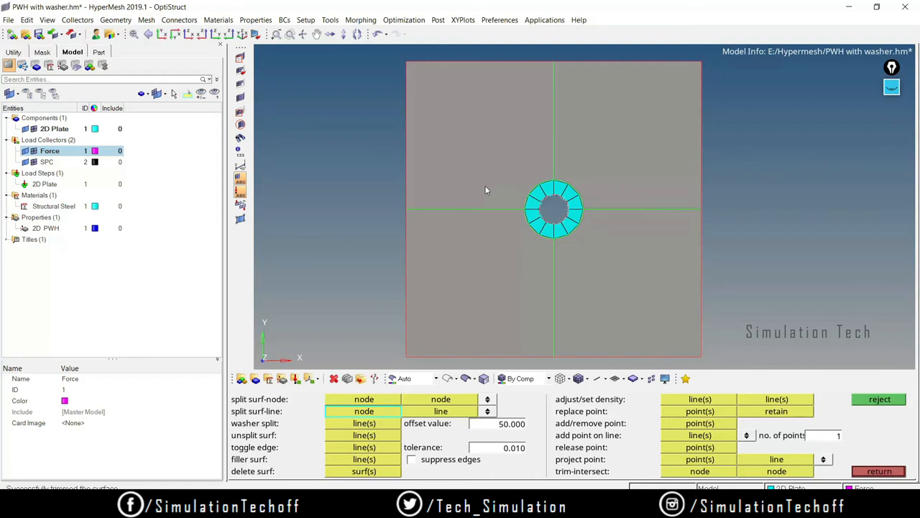
- Split the upper-left quadrant horizontally to the plate's left edge and vertically from that line to the horizontal centre split
{"action": "left_click", "coordinate": [553, 120]}
{"action": "left_click", "coordinate": [476, 119]}
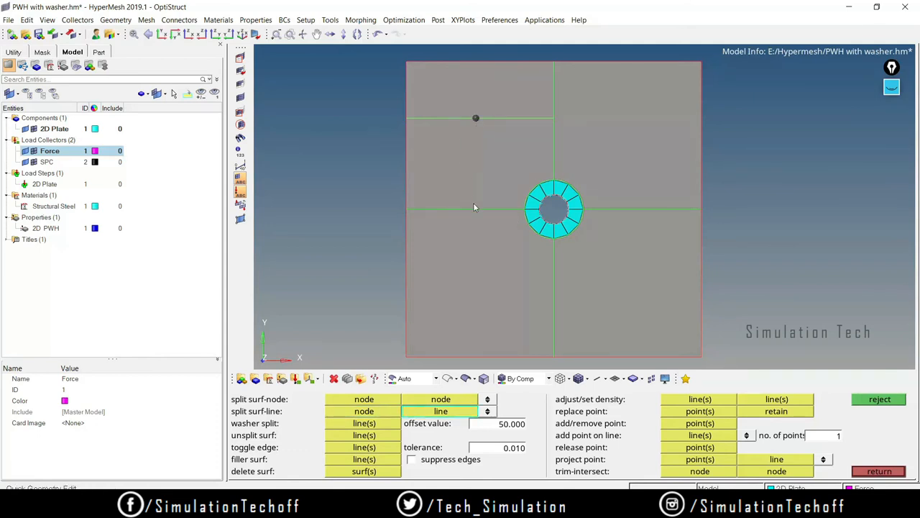
{"action": "left_click", "coordinate": [478, 209]}
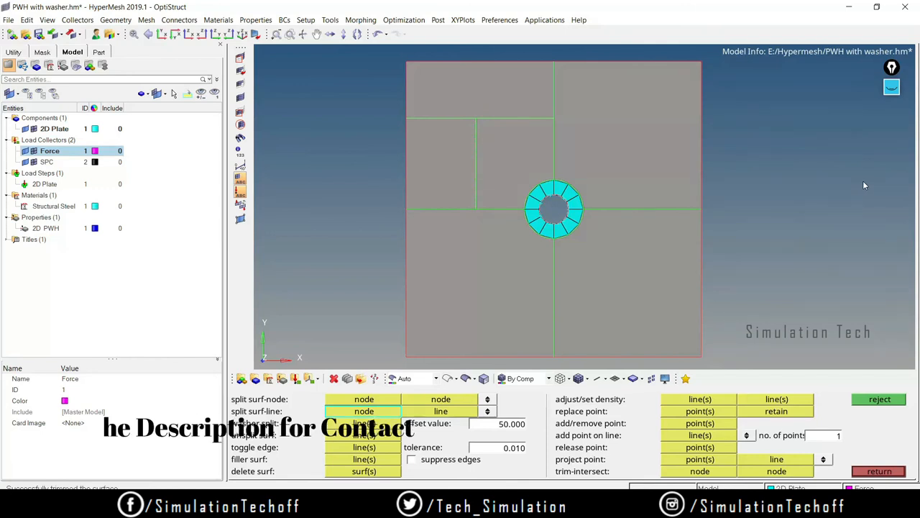
{"action": "left_click", "coordinate": [879, 471]}
- Mark the three upper-left regions and the lower-left quadrant with temporary pen ticks and clear the annotations
{"action": "left_click", "coordinate": [892, 87]}
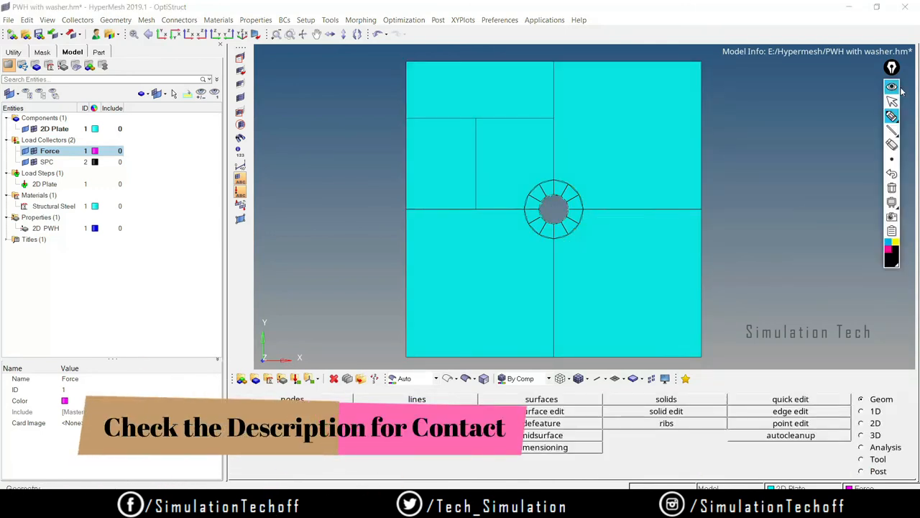
{"action": "left_click", "coordinate": [892, 116]}
{"action": "mouse_move", "coordinate": [499, 98]}
{"action": "left_mouse_down"}
{"action": "mouse_move", "coordinate": [511, 106]}
{"action": "mouse_move", "coordinate": [526, 92]}
{"action": "left_mouse_up"}
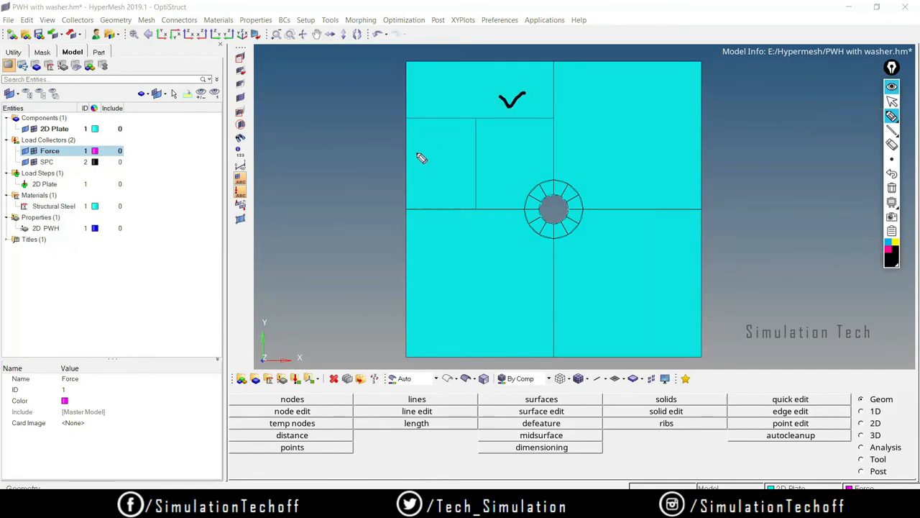
{"action": "left_click_drag", "start_coordinate": [415, 151], "coordinate": [444, 142]}
{"action": "left_click_drag", "start_coordinate": [504, 151], "coordinate": [524, 147]}
{"action": "left_click_drag", "start_coordinate": [514, 273], "coordinate": [534, 253]}
{"action": "left_click", "coordinate": [892, 158]}
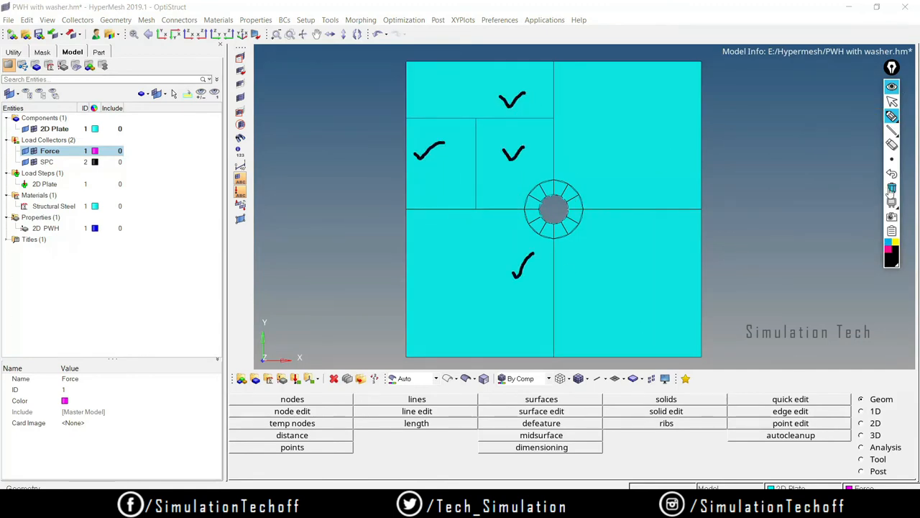
{"action": "left_click", "coordinate": [892, 187]}
{"action": "left_click", "coordinate": [892, 87]}
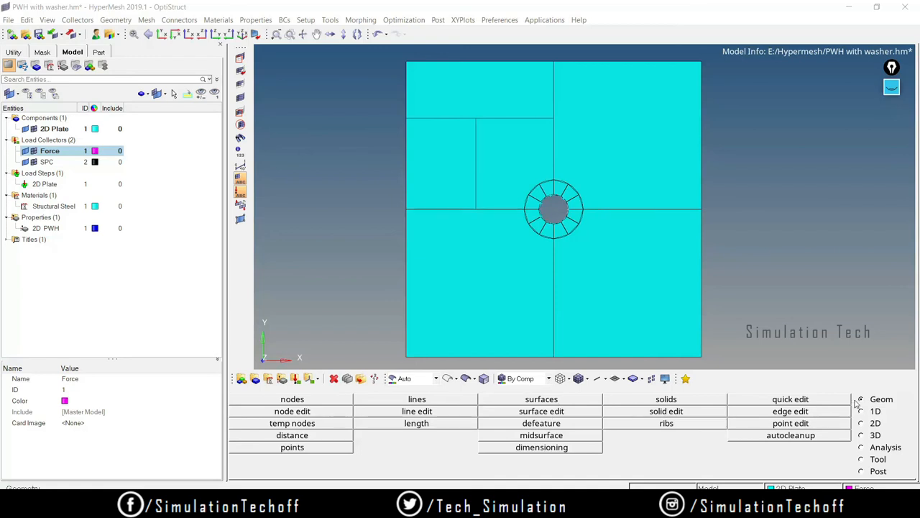
- Automesh the upper-left region bordering the washer with quads at element size 50
{"action": "left_click", "coordinate": [862, 423]}
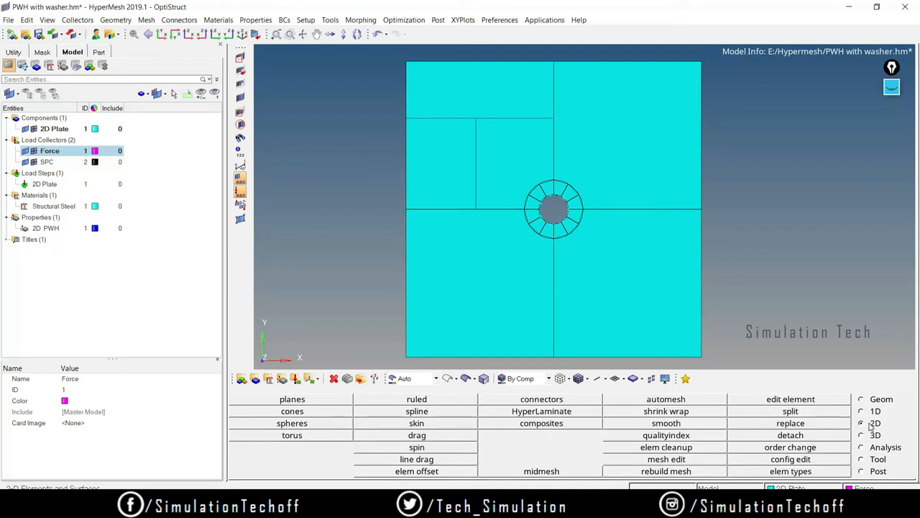
{"action": "left_click", "coordinate": [661, 401]}
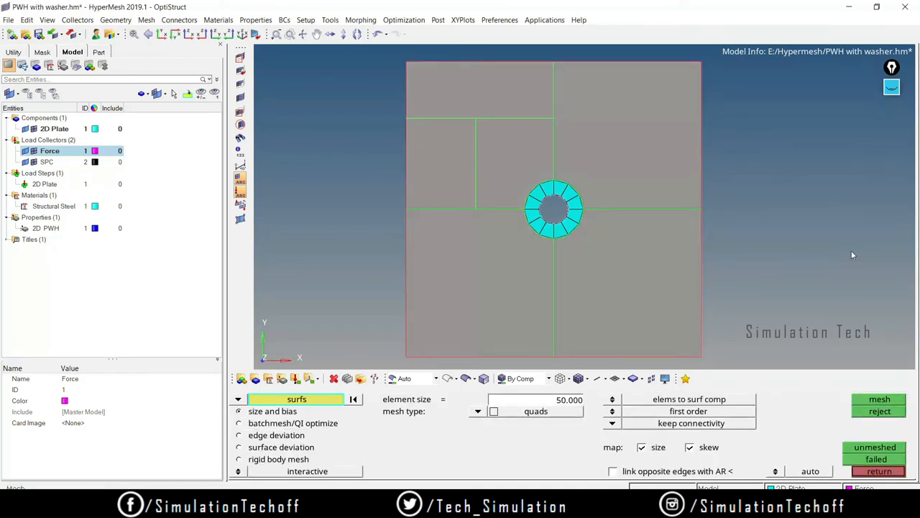
{"action": "left_click", "coordinate": [485, 187]}
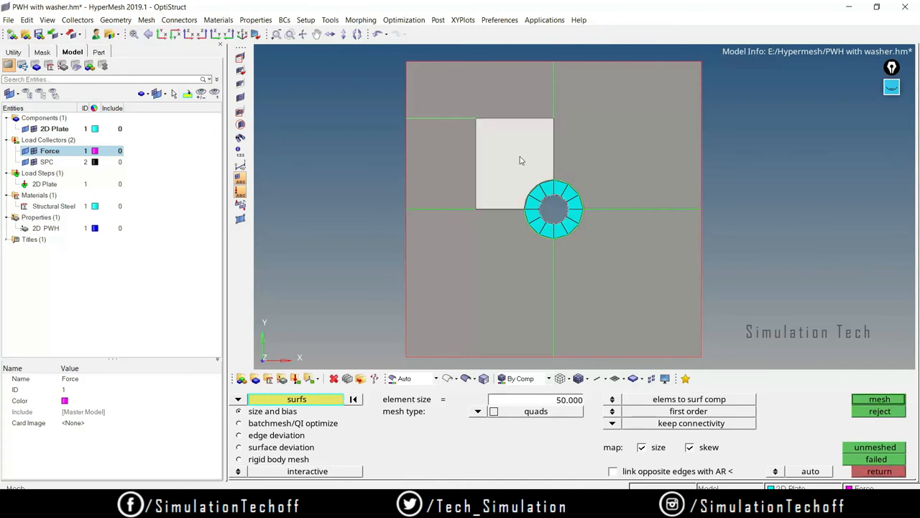
{"action": "left_click", "coordinate": [876, 400]}
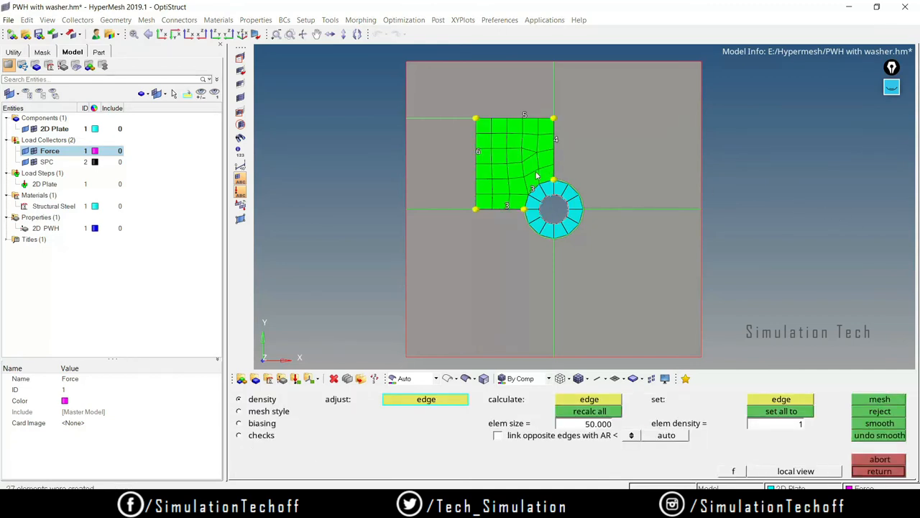
- Set the density of the region's right edge above the washer to 6 elements and remesh
{"action": "scroll", "coordinate": [535, 176], "scroll_direction": "down", "scroll_amount": 1}
{"action": "scroll", "coordinate": [545, 159], "scroll_direction": "up", "scroll_amount": 3}
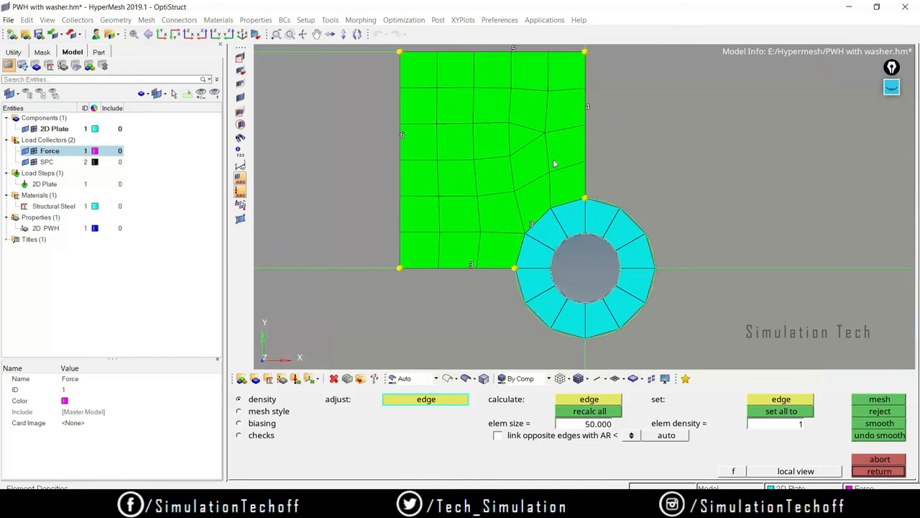
{"action": "scroll", "coordinate": [581, 141], "scroll_direction": "down", "scroll_amount": 1}
{"action": "scroll", "coordinate": [574, 142], "scroll_direction": "up", "scroll_amount": 1}
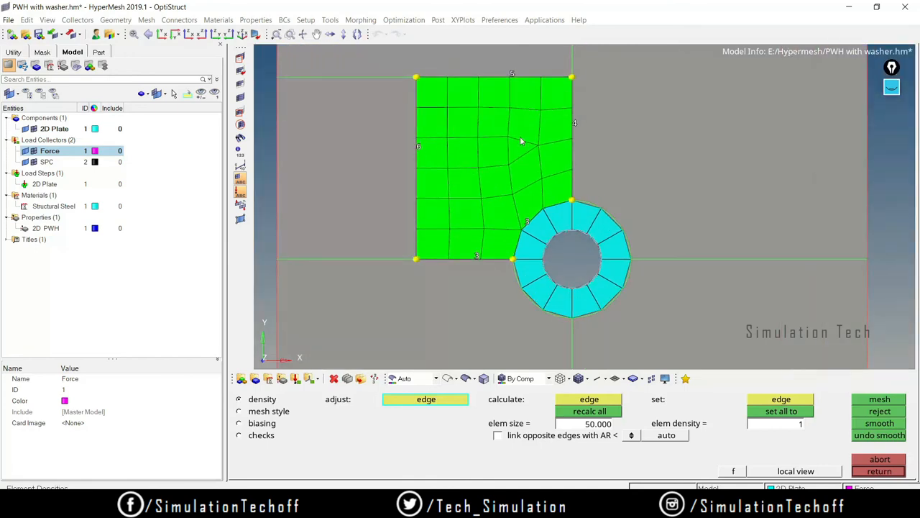
{"action": "left_click", "coordinate": [573, 126]}
{"action": "left_click", "coordinate": [574, 127]}
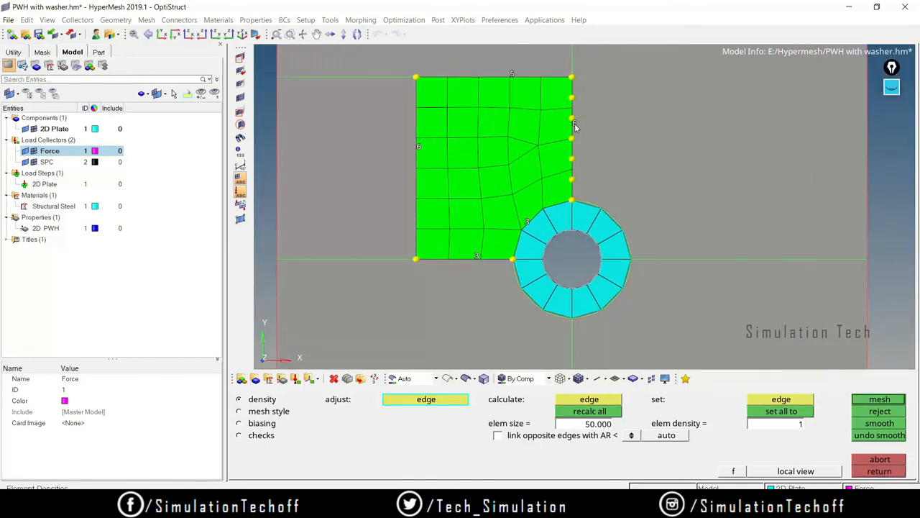
{"action": "left_click", "coordinate": [881, 400]}
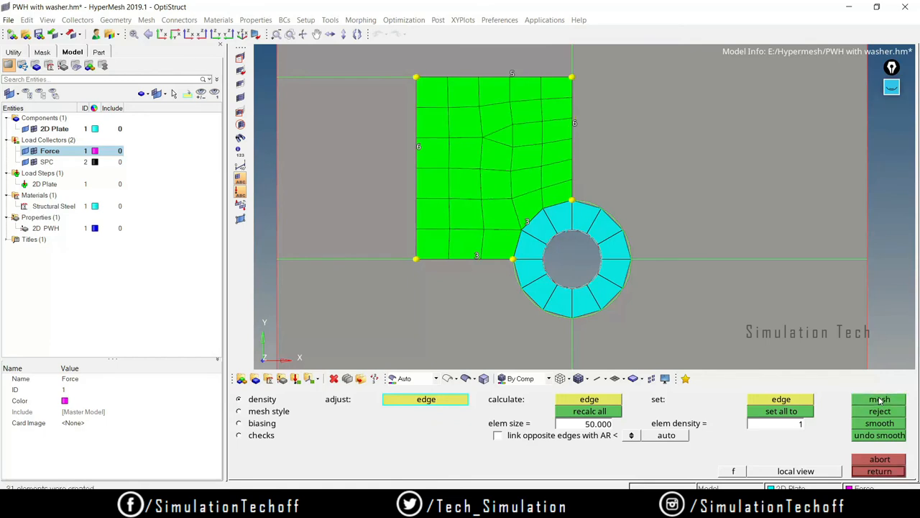
- Set the density of the region's bottom edge to 5 elements and remesh
{"action": "left_click", "coordinate": [478, 257]}
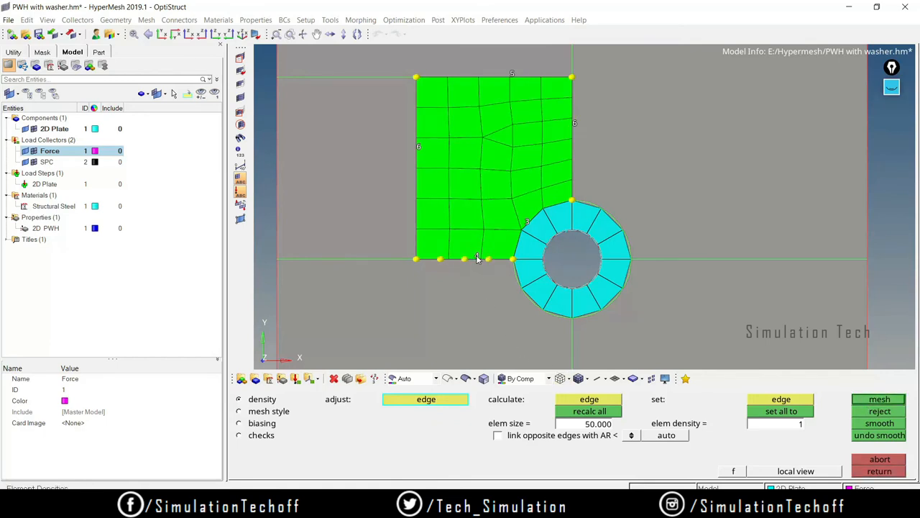
{"action": "left_click", "coordinate": [477, 258]}
{"action": "left_click", "coordinate": [888, 400]}
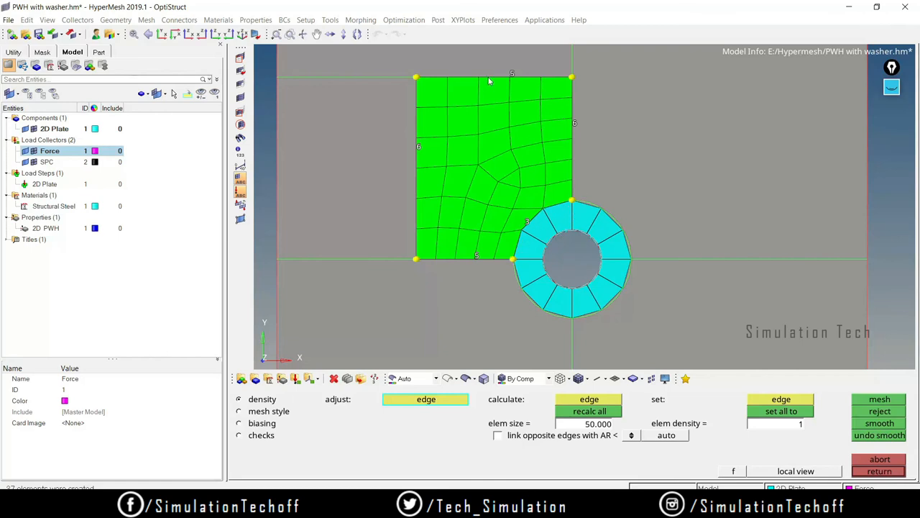
- Reduce the region's top and bottom edge densities to 4 elements each and remesh
{"action": "right_click", "coordinate": [512, 78]}
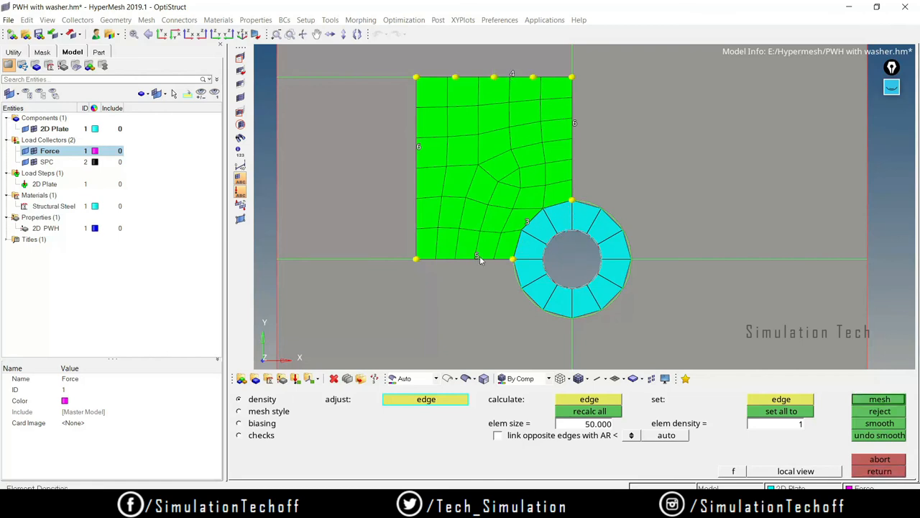
{"action": "right_click", "coordinate": [478, 259]}
{"action": "left_click", "coordinate": [867, 401]}
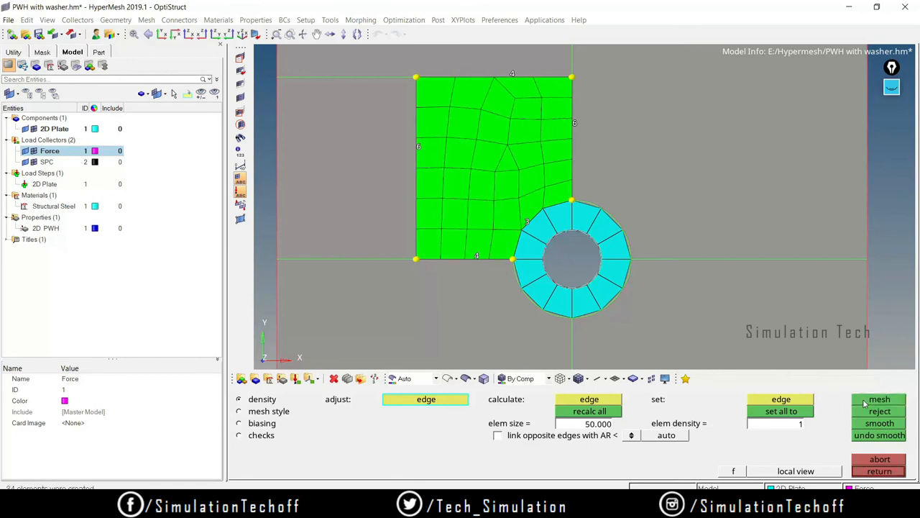
- Set the densities of the region's left and right edges to 5 elements each and remesh
{"action": "left_click", "coordinate": [418, 148]}
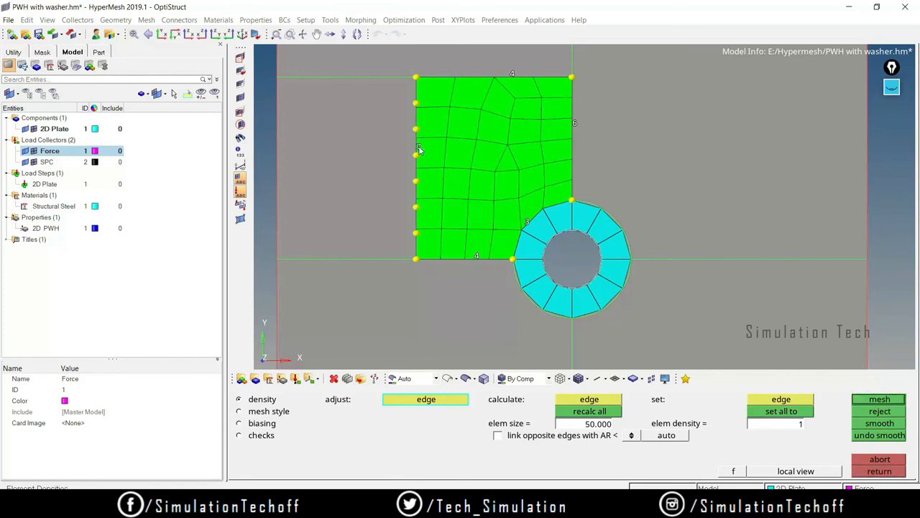
{"action": "right_click", "coordinate": [417, 149]}
{"action": "right_click", "coordinate": [418, 148]}
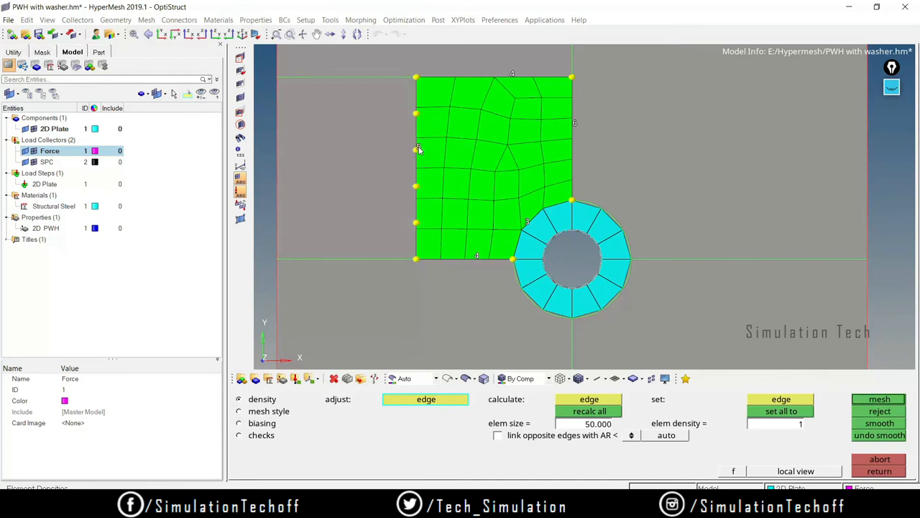
{"action": "right_click", "coordinate": [575, 124]}
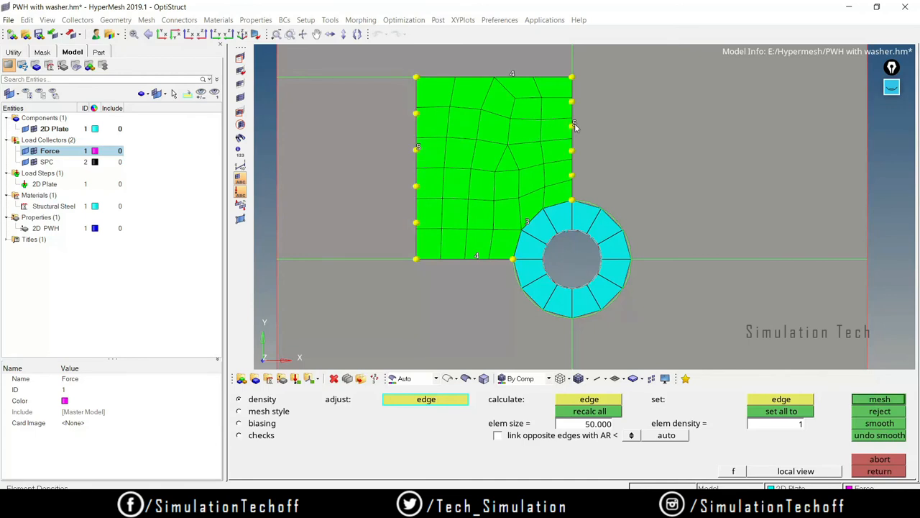
{"action": "left_click", "coordinate": [879, 400]}
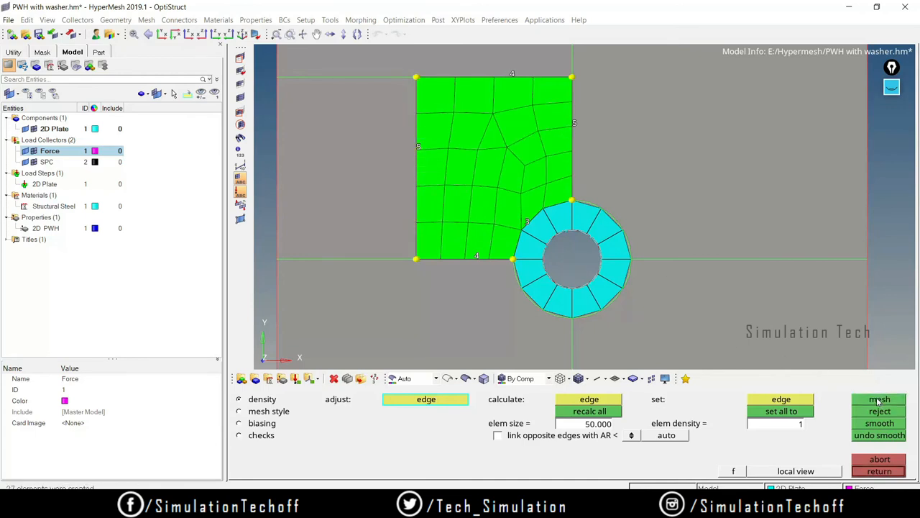
- Set the density of the region's right edge to 4 elements and remesh
{"action": "left_click", "coordinate": [575, 125]}
{"action": "right_click", "coordinate": [575, 126]}
{"action": "right_click", "coordinate": [574, 126]}
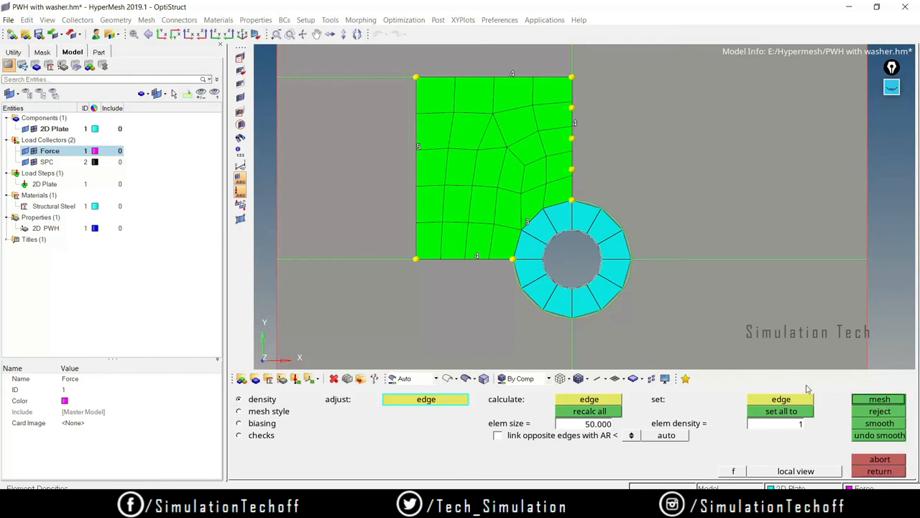
{"action": "left_click", "coordinate": [880, 400]}
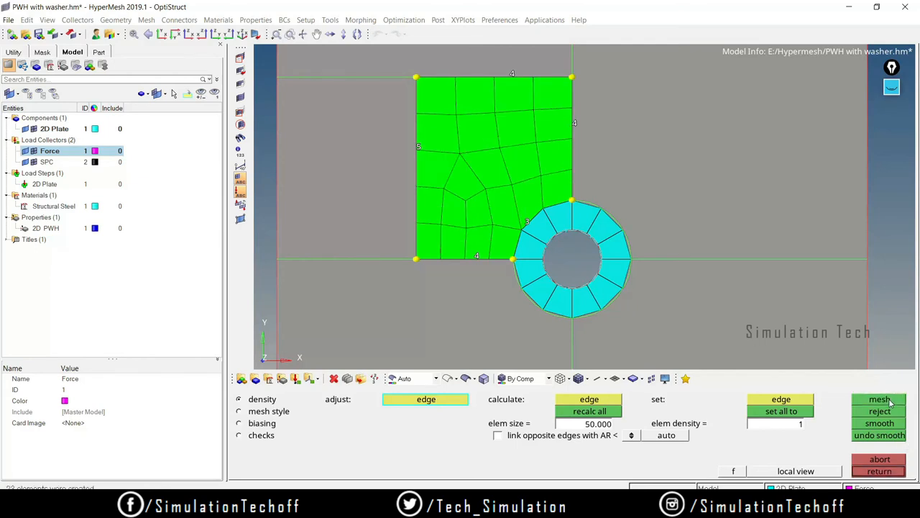
- Set the densities of the region's bottom and top edges to 5 elements each and remesh
{"action": "left_click", "coordinate": [479, 257]}
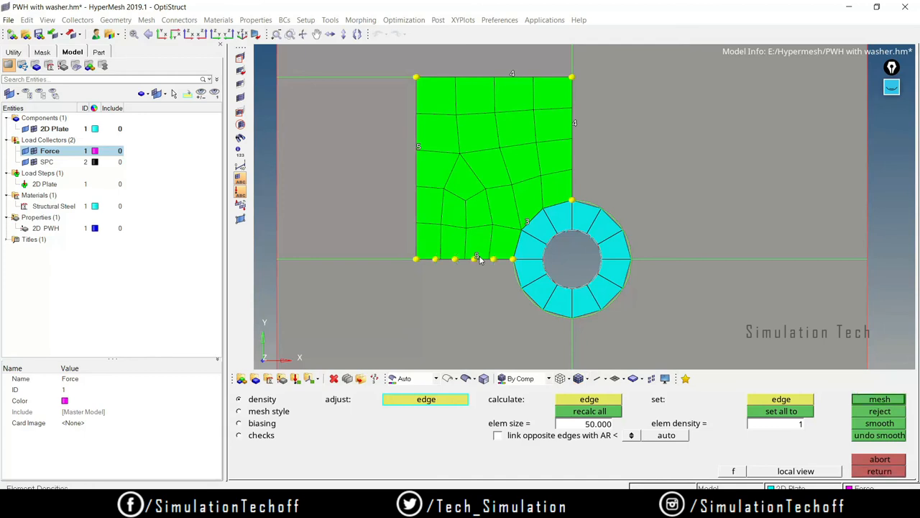
{"action": "left_click", "coordinate": [512, 76]}
{"action": "left_click", "coordinate": [879, 399]}
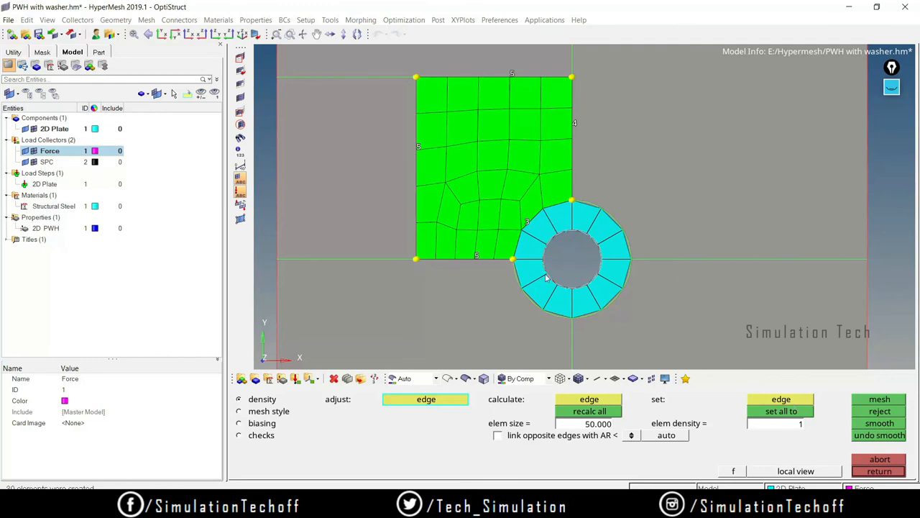
- Sketch a temporary pen triangle over the region's mesh and clear the annotation
{"action": "left_click", "coordinate": [892, 88]}
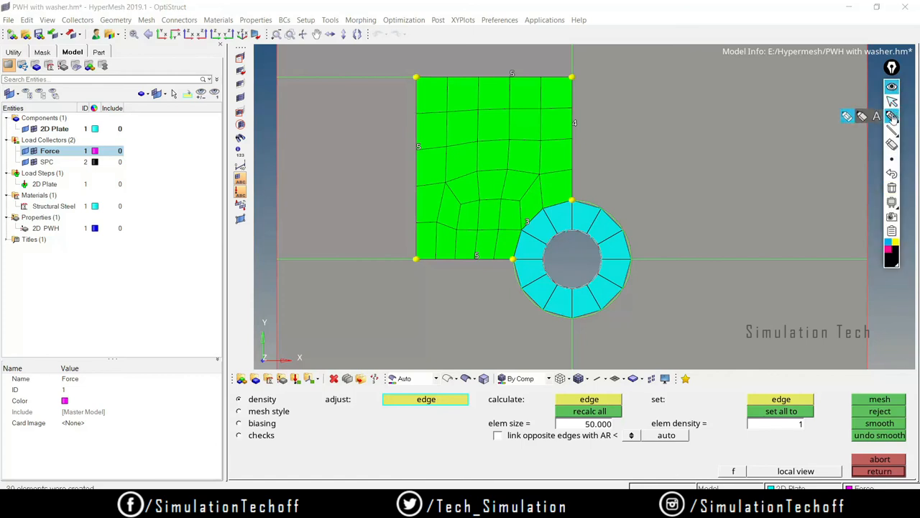
{"action": "left_click", "coordinate": [893, 116]}
{"action": "mouse_move", "coordinate": [514, 140]}
{"action": "left_mouse_down"}
{"action": "mouse_move", "coordinate": [524, 128]}
{"action": "mouse_move", "coordinate": [540, 143]}
{"action": "mouse_move", "coordinate": [498, 149]}
{"action": "left_mouse_up"}
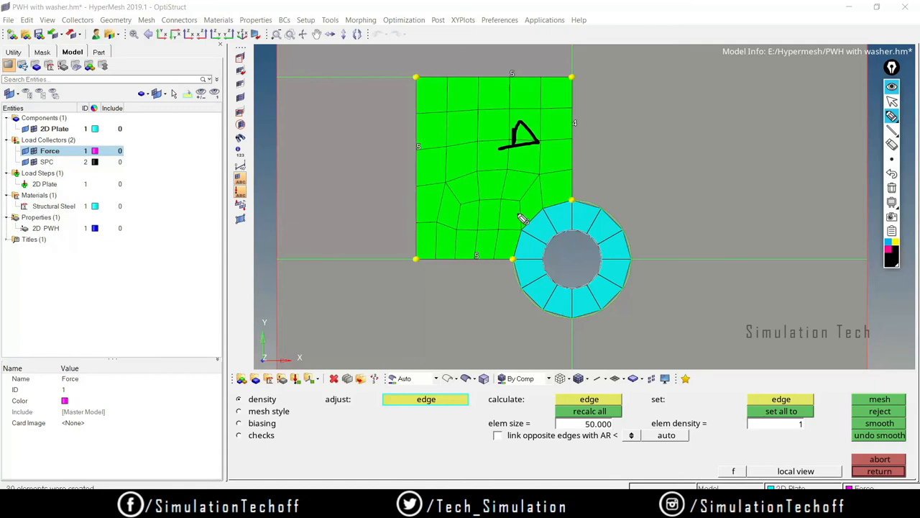
{"action": "left_click", "coordinate": [892, 189]}
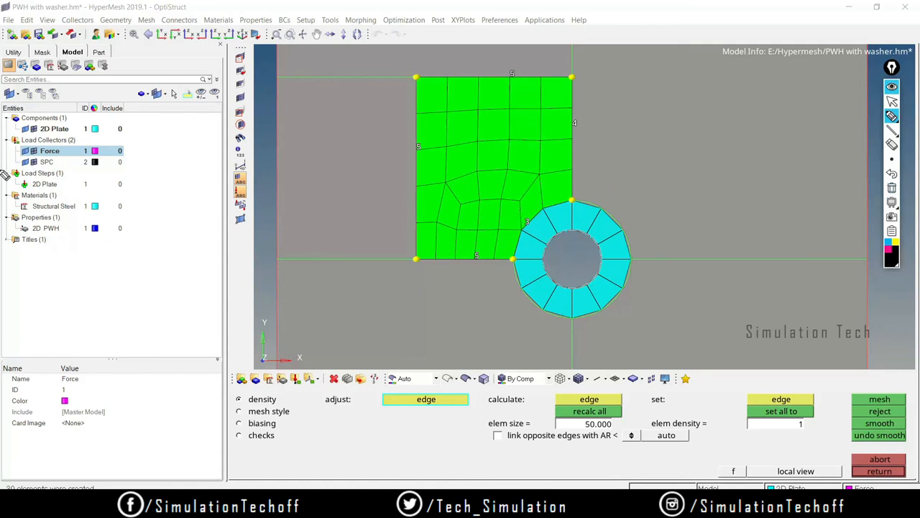
{"action": "left_click", "coordinate": [892, 86]}
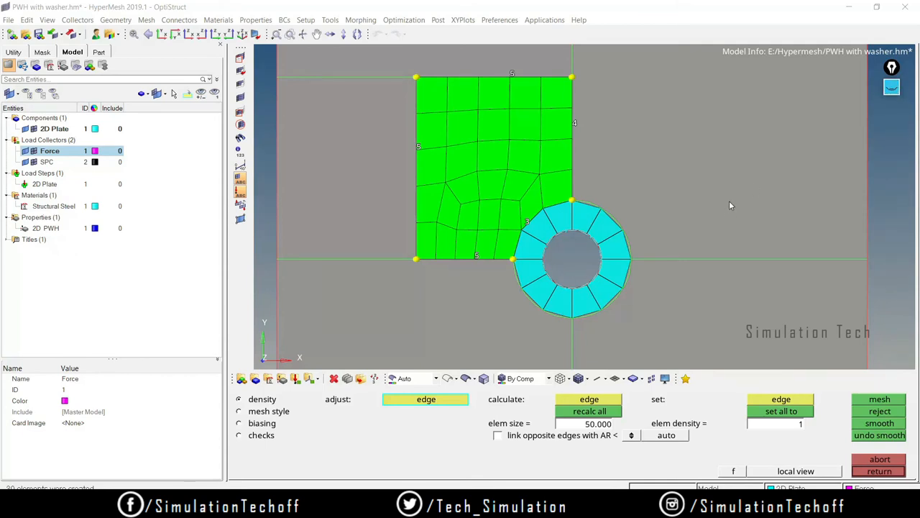
- Accept the mesh of the upper-left region bordering the washer
{"action": "right_click_drag", "start_coordinate": [729, 201], "coordinate": [649, 204], "text": "ctrl"}
{"action": "scroll", "coordinate": [713, 221], "scroll_direction": "down", "scroll_amount": 3, "text": "ctrl"}
{"action": "scroll", "coordinate": [711, 220], "scroll_direction": "up", "scroll_amount": 2, "text": "ctrl"}
{"action": "scroll", "coordinate": [708, 212], "scroll_direction": "down", "scroll_amount": 2, "text": "ctrl"}
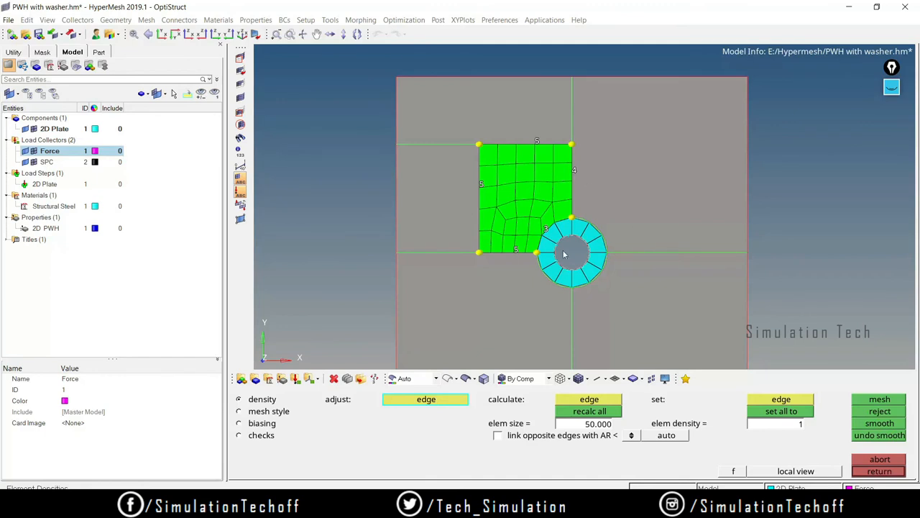
{"action": "left_click", "coordinate": [879, 472]}
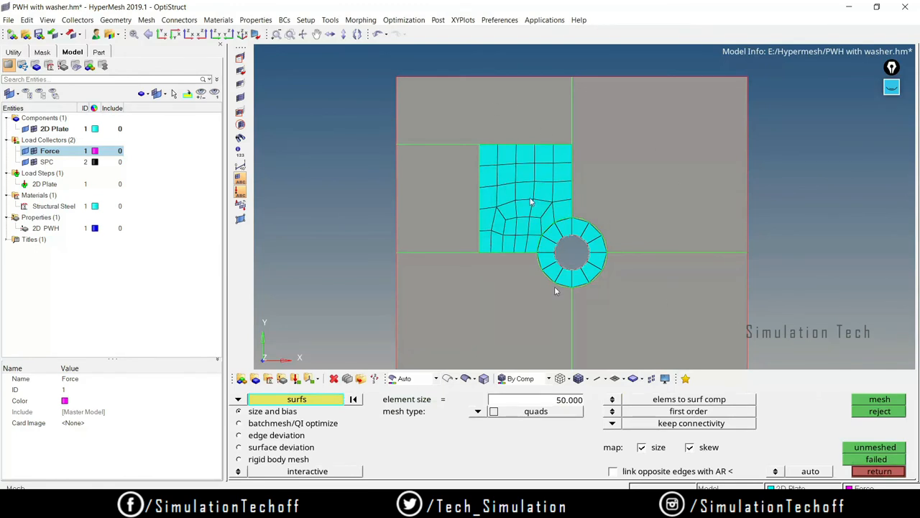
- Mesh the horizontal strip at the top of the upper-left quadrant with quads at element size 50 and accept the mesh
{"action": "left_click", "coordinate": [525, 115]}
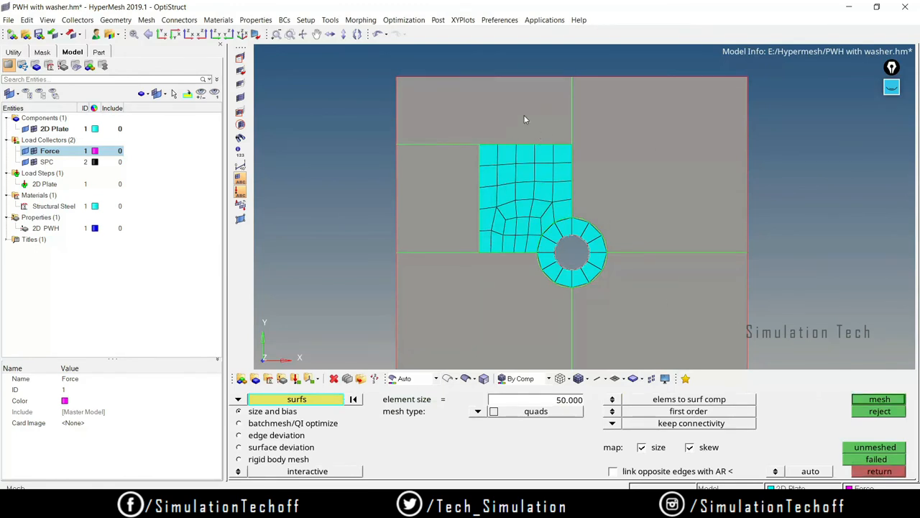
{"action": "left_click", "coordinate": [884, 401]}
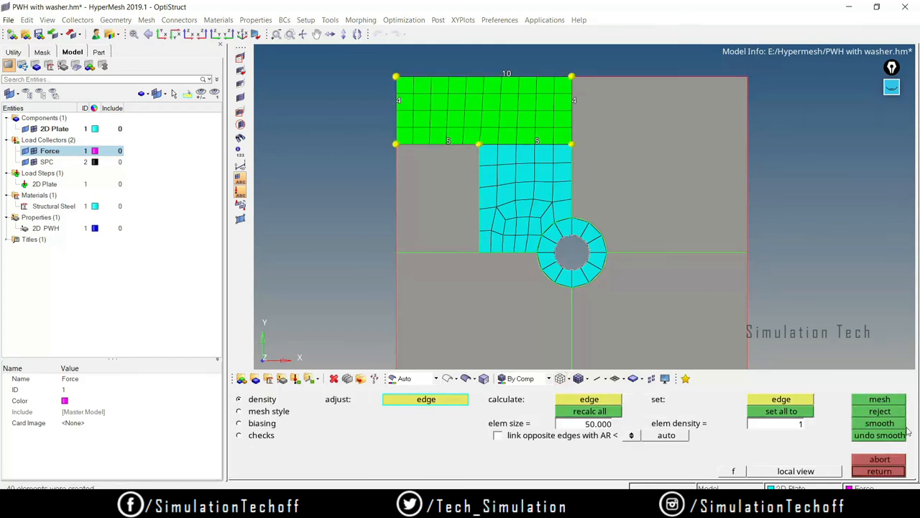
{"action": "left_click", "coordinate": [879, 471]}
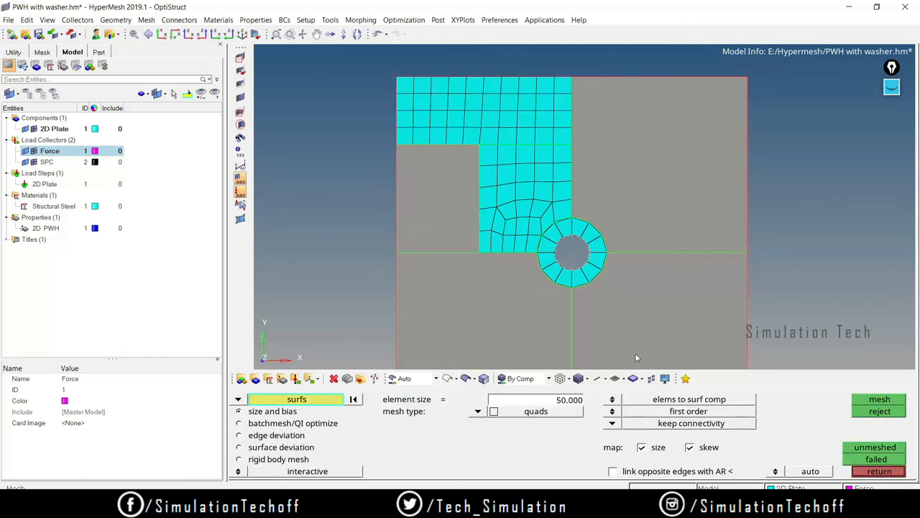
- Mesh the remaining rectangle of the upper-left quadrant with quads at size 50, set its left edge density to 5, and accept
{"action": "left_click", "coordinate": [444, 199]}
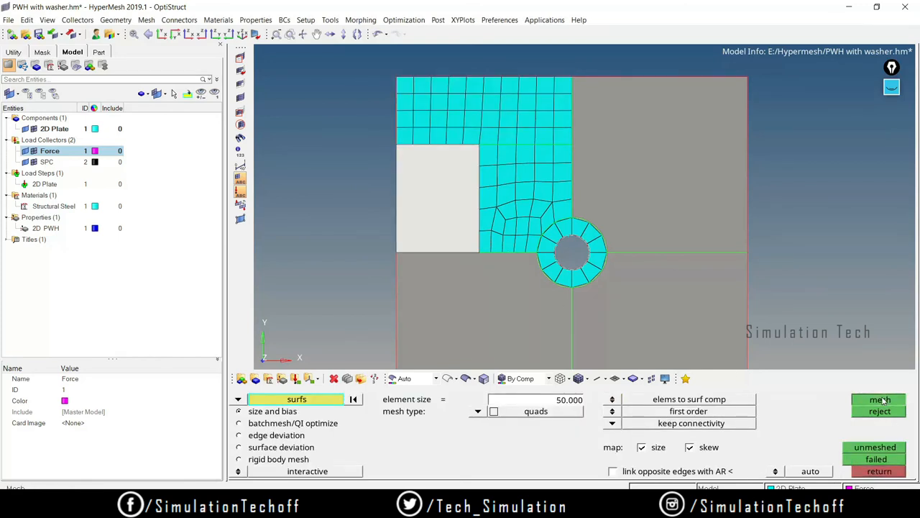
{"action": "left_click", "coordinate": [879, 399]}
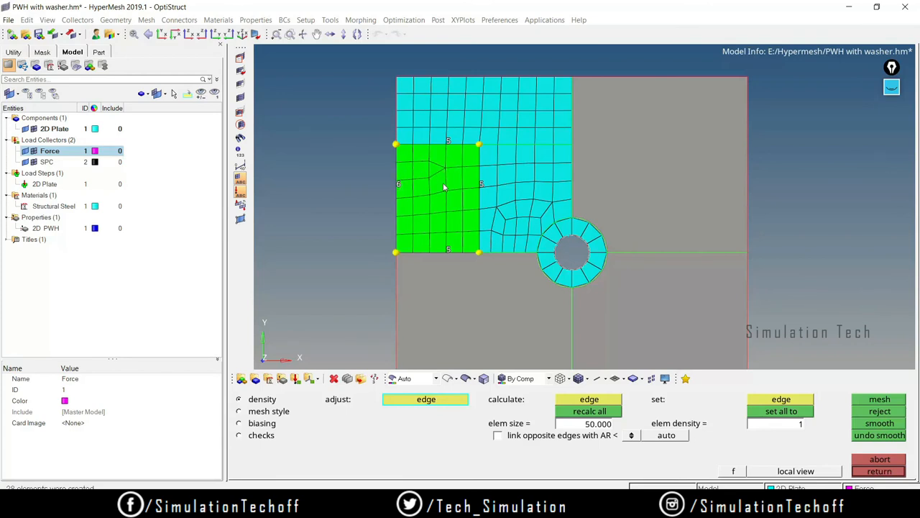
{"action": "right_click", "coordinate": [400, 186]}
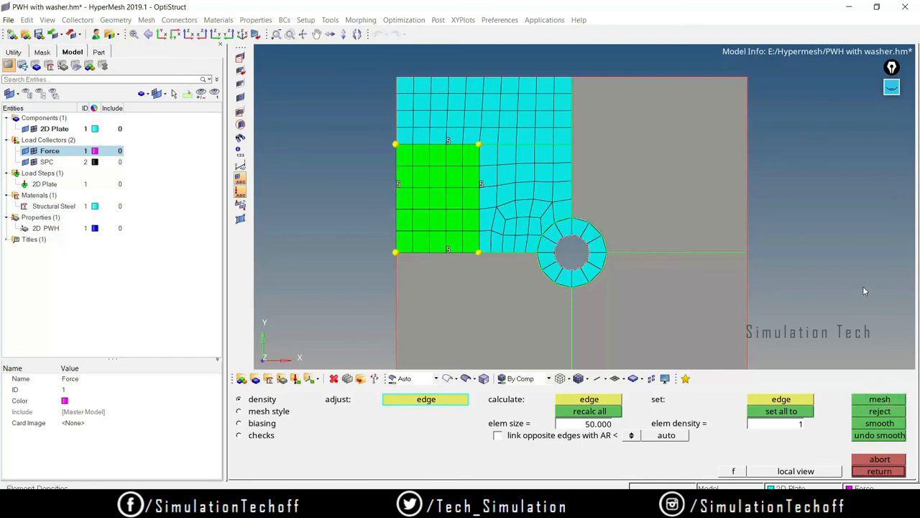
{"action": "left_click", "coordinate": [878, 471]}
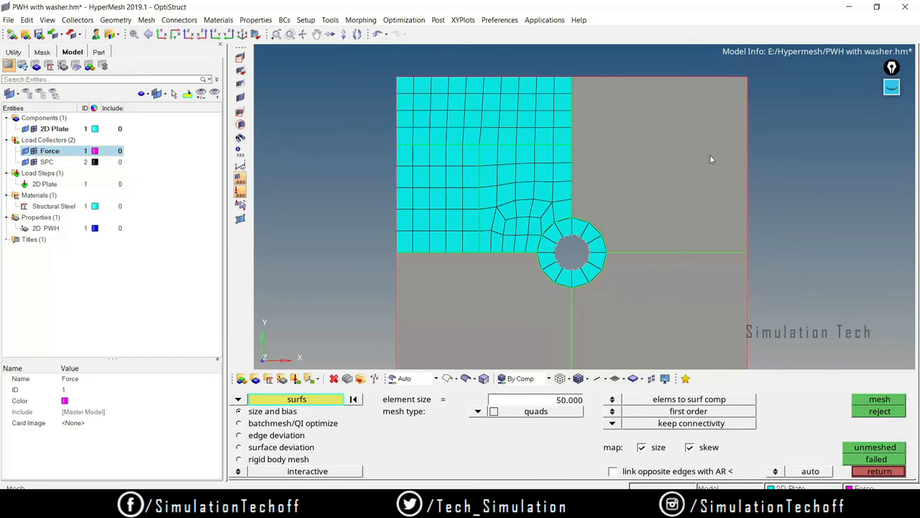
{"action": "left_click", "coordinate": [895, 472]}
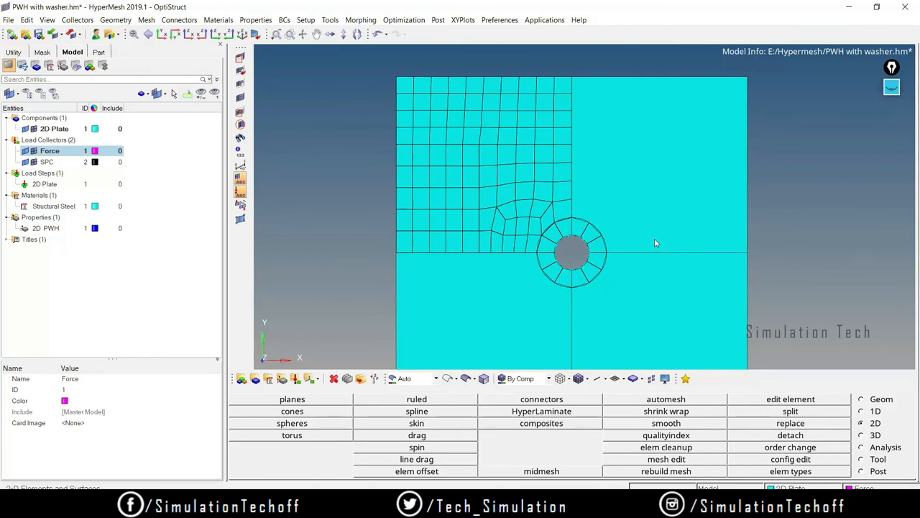
- Fit the plate in view and number the three unmeshed quadrants 2, 3 and 4 clockwise with the pen
{"action": "right_click_drag", "start_coordinate": [656, 239], "coordinate": [632, 203], "text": "ctrl"}
{"action": "scroll", "coordinate": [632, 203], "scroll_direction": "up", "scroll_amount": 3, "text": "ctrl"}
{"action": "scroll", "coordinate": [632, 204], "scroll_direction": "down", "scroll_amount": 2, "text": "ctrl"}
{"action": "scroll", "coordinate": [632, 204], "scroll_direction": "down", "scroll_amount": 3, "text": "ctrl"}
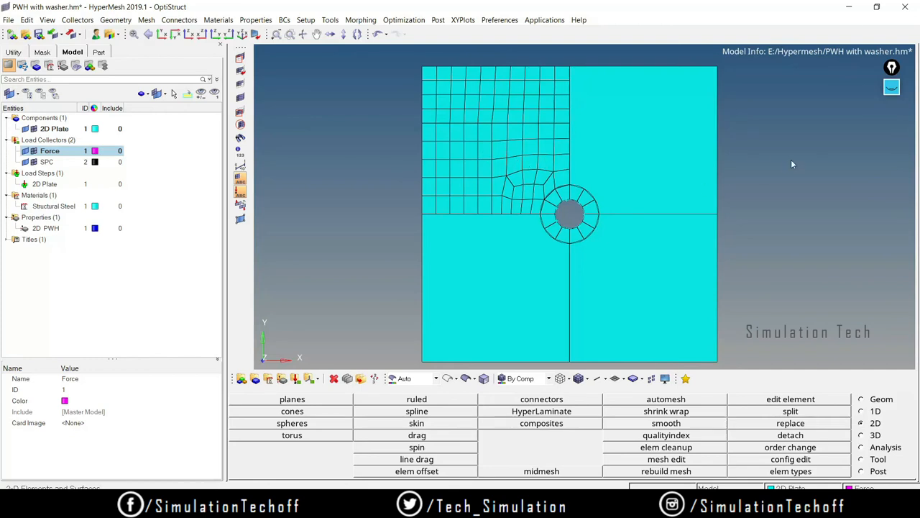
{"action": "left_click", "coordinate": [892, 87]}
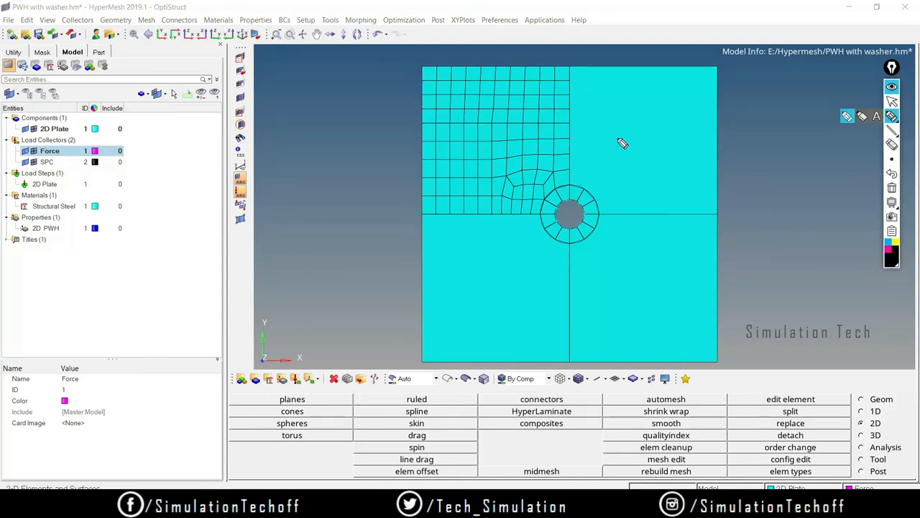
{"action": "mouse_move", "coordinate": [634, 131]}
{"action": "left_mouse_down"}
{"action": "mouse_move", "coordinate": [644, 141]}
{"action": "mouse_move", "coordinate": [666, 137]}
{"action": "left_mouse_up"}
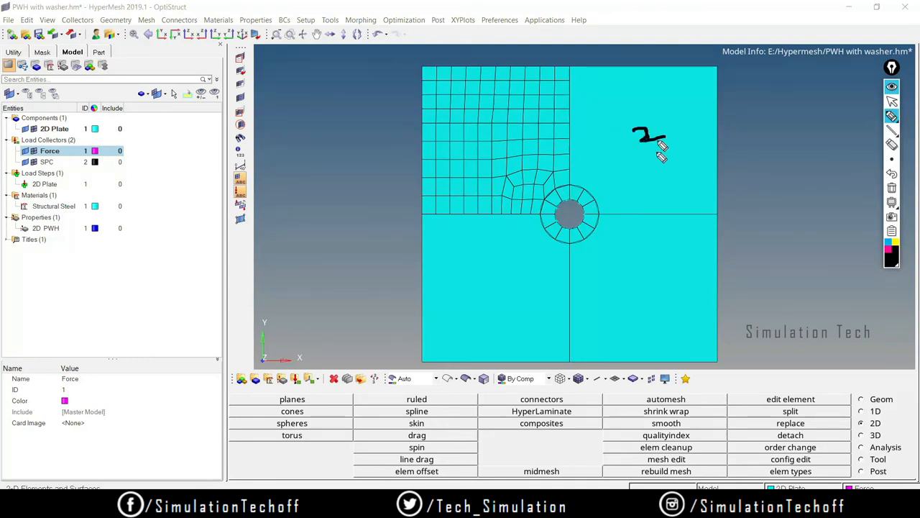
{"action": "mouse_move", "coordinate": [662, 286]}
{"action": "left_mouse_down"}
{"action": "mouse_move", "coordinate": [674, 302]}
{"action": "mouse_move", "coordinate": [657, 298]}
{"action": "left_mouse_up"}
{"action": "left_click_drag", "start_coordinate": [495, 280], "coordinate": [508, 306]}
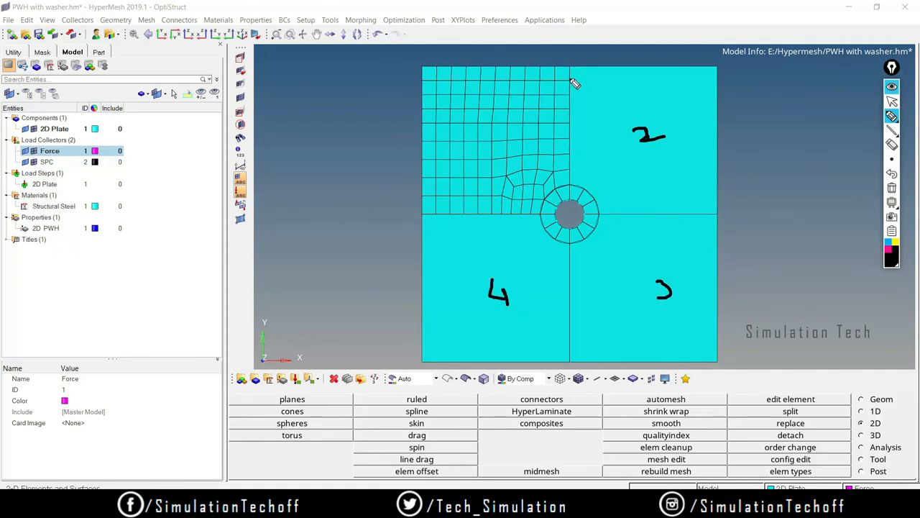
- Trace the shared quadrant edges with the pen, add a curved arrow from quadrant 2 to 3, and clear all annotations
{"action": "left_click_drag", "start_coordinate": [570, 66], "coordinate": [571, 189]}
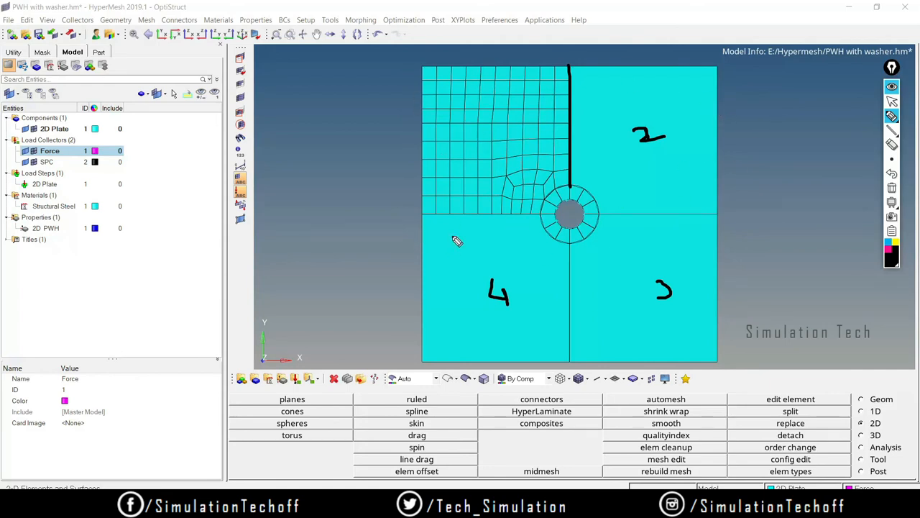
{"action": "left_click_drag", "start_coordinate": [423, 213], "coordinate": [538, 218]}
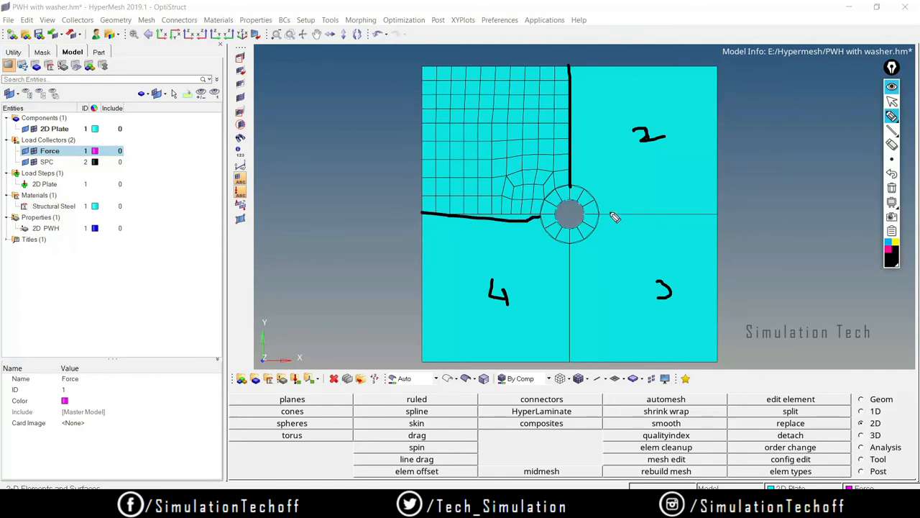
{"action": "left_click_drag", "start_coordinate": [601, 215], "coordinate": [709, 218]}
{"action": "mouse_move", "coordinate": [730, 176]}
{"action": "left_mouse_down"}
{"action": "mouse_move", "coordinate": [757, 251]}
{"action": "mouse_move", "coordinate": [745, 271]}
{"action": "mouse_move", "coordinate": [763, 266]}
{"action": "left_mouse_up"}
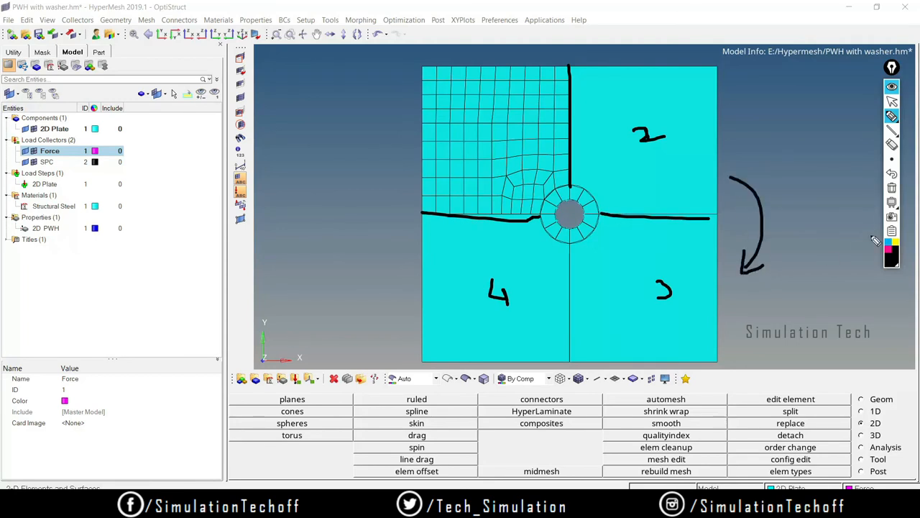
{"action": "left_click", "coordinate": [891, 188]}
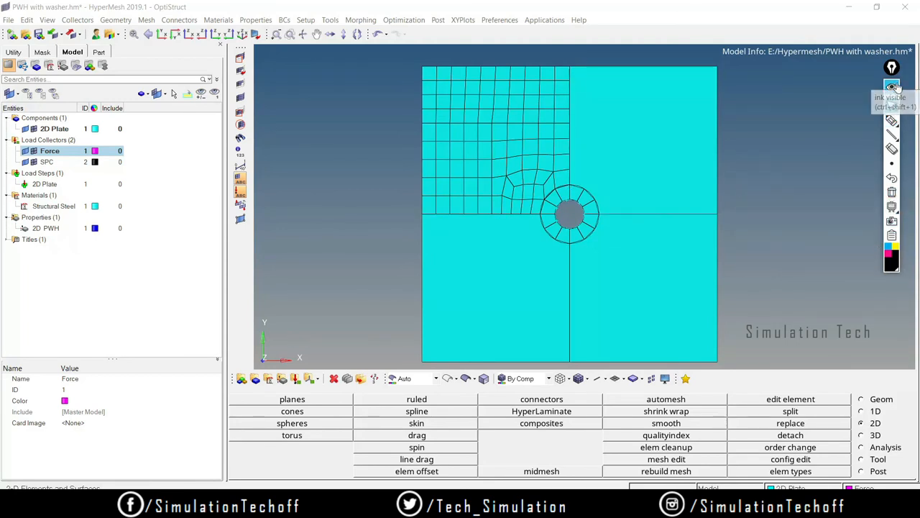
{"action": "left_click", "coordinate": [893, 86]}
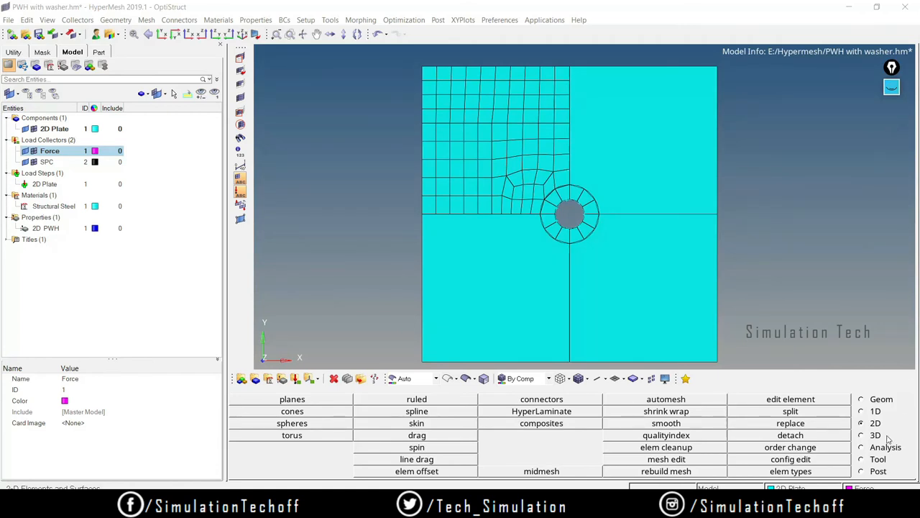
- Circle the reflect tool with the pen as a temporary highlight and clear the annotation
{"action": "left_click", "coordinate": [861, 459]}
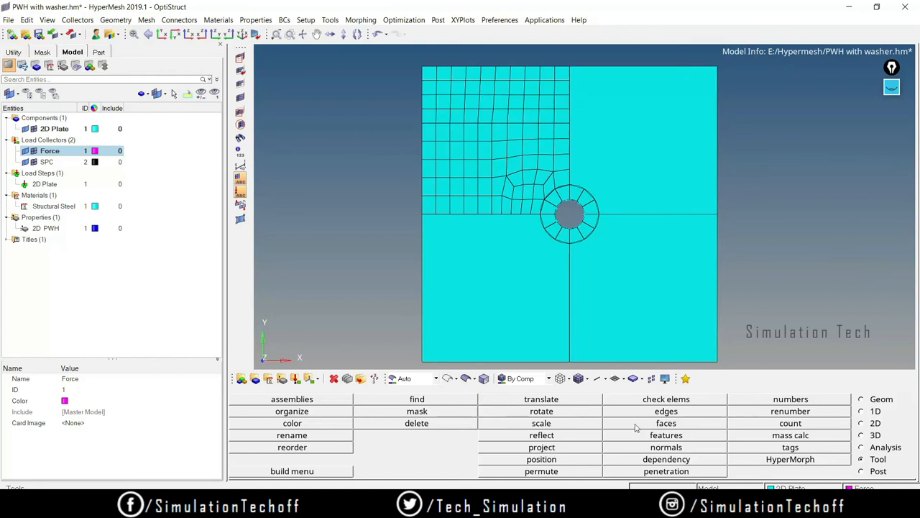
{"action": "left_click", "coordinate": [891, 87]}
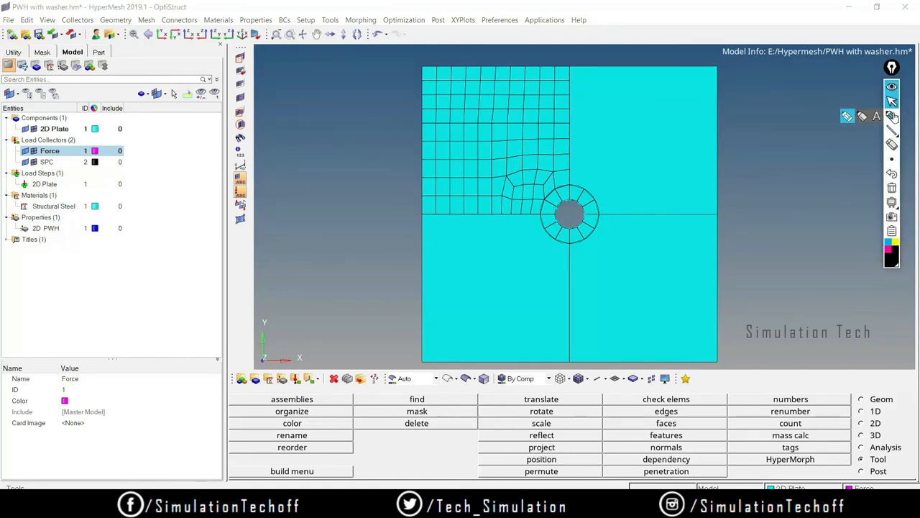
{"action": "left_click", "coordinate": [892, 117]}
{"action": "mouse_move", "coordinate": [570, 430]}
{"action": "left_mouse_down"}
{"action": "mouse_move", "coordinate": [524, 435]}
{"action": "mouse_move", "coordinate": [576, 446]}
{"action": "left_mouse_up"}
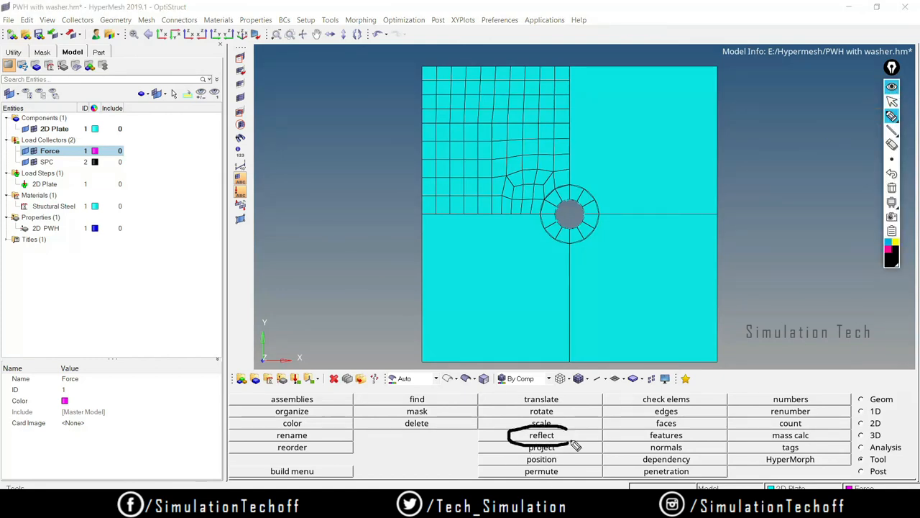
{"action": "left_click", "coordinate": [892, 188]}
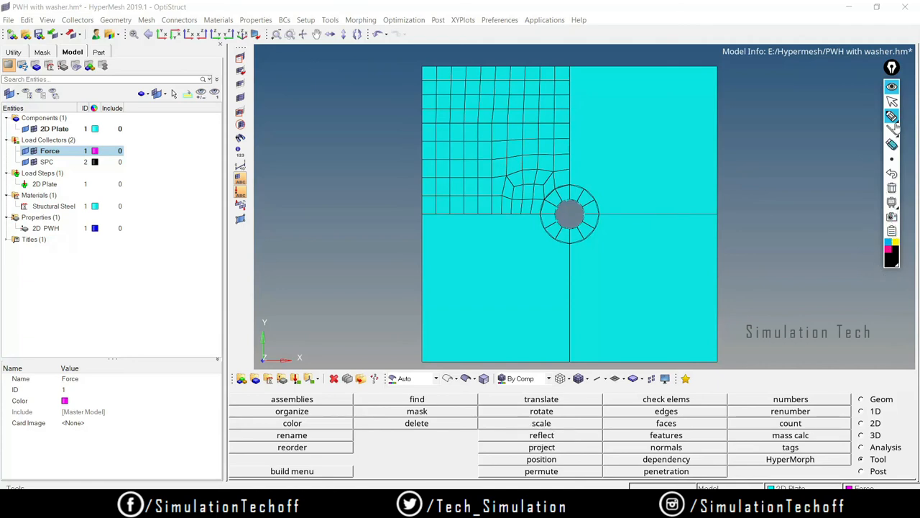
{"action": "left_click", "coordinate": [892, 101]}
- Try to reflect the upper-left quadrant's elements along the x-axis, with the base node on the vertical edge above the hole
{"action": "left_click", "coordinate": [541, 435]}
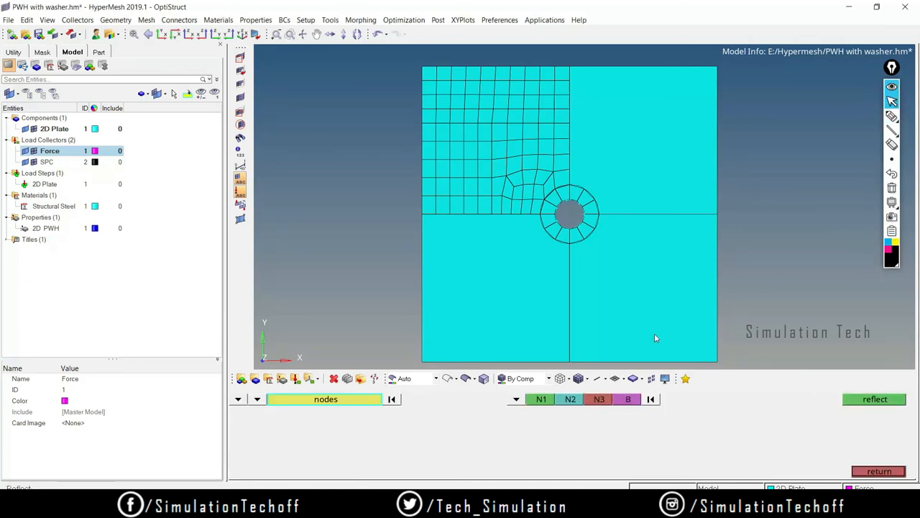
{"action": "left_click", "coordinate": [238, 400]}
{"action": "left_click", "coordinate": [296, 424]}
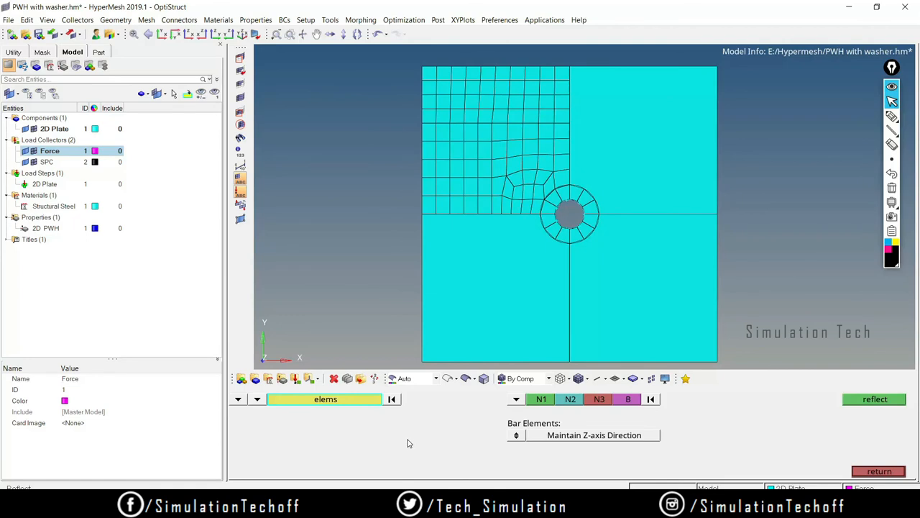
{"action": "left_click", "coordinate": [331, 401]}
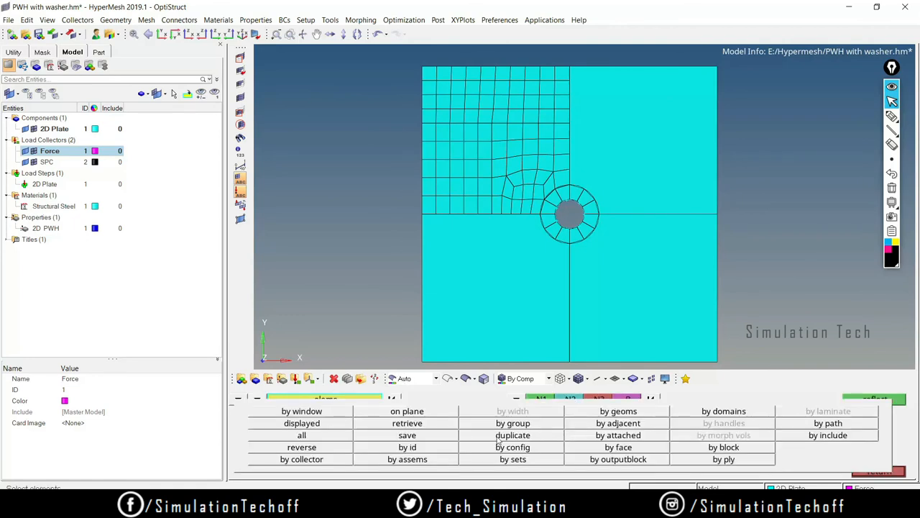
{"action": "left_click", "coordinate": [321, 427]}
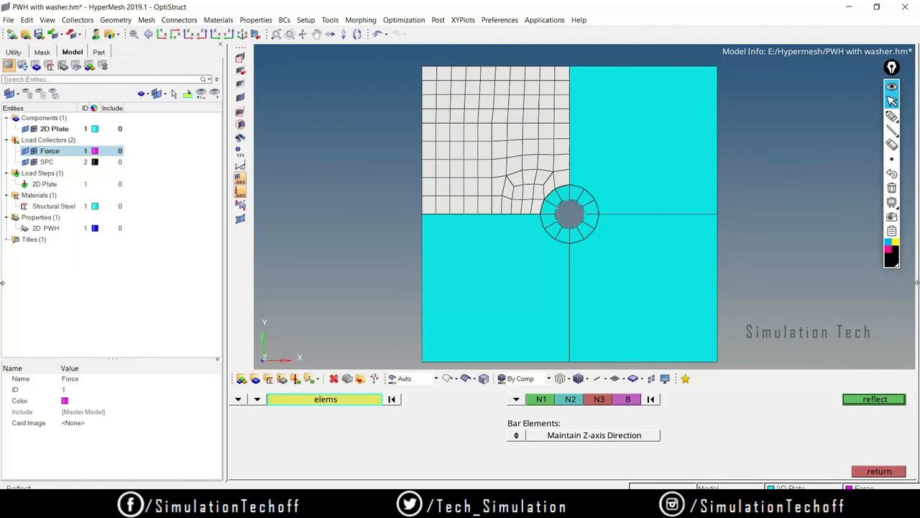
{"action": "left_click", "coordinate": [629, 402]}
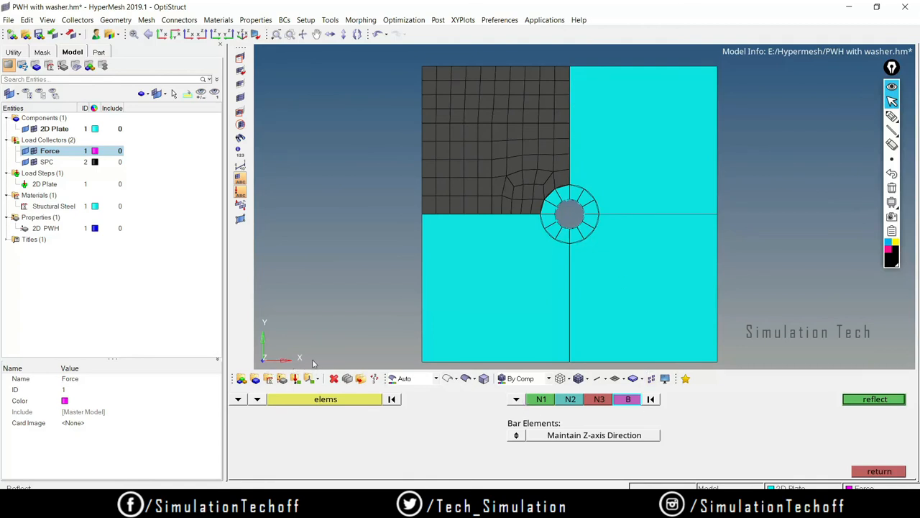
{"action": "left_click", "coordinate": [516, 399]}
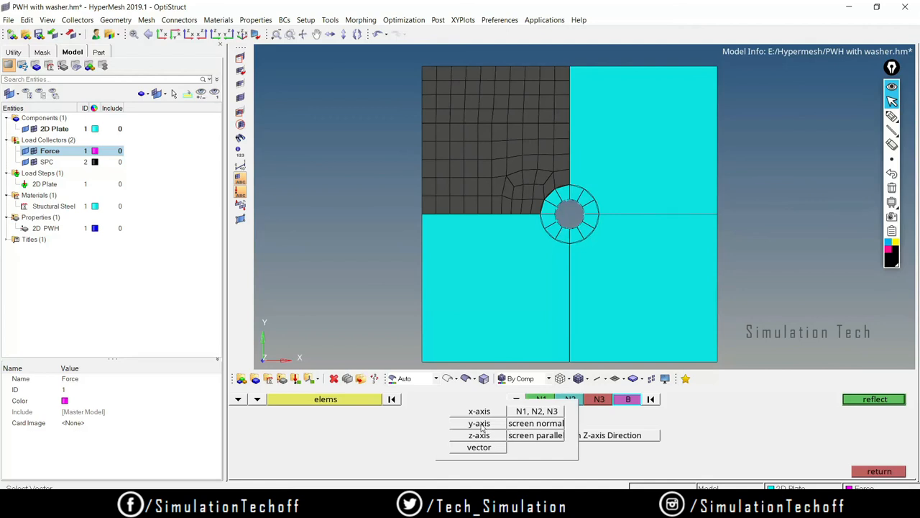
{"action": "left_click", "coordinate": [480, 412]}
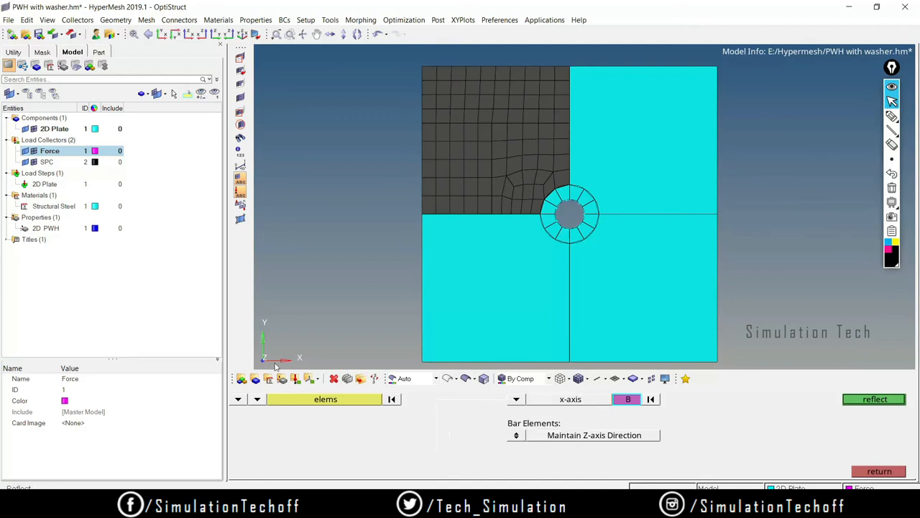
{"action": "left_click", "coordinate": [569, 139]}
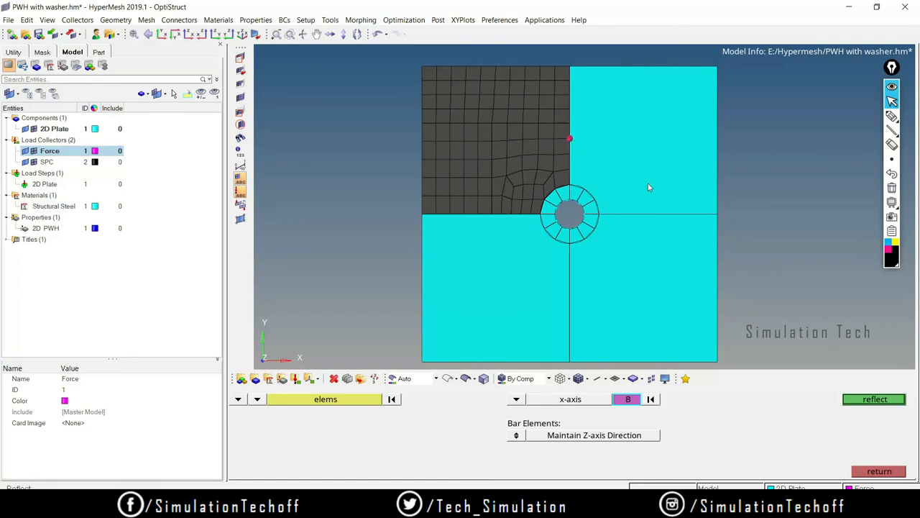
{"action": "left_click", "coordinate": [874, 401]}
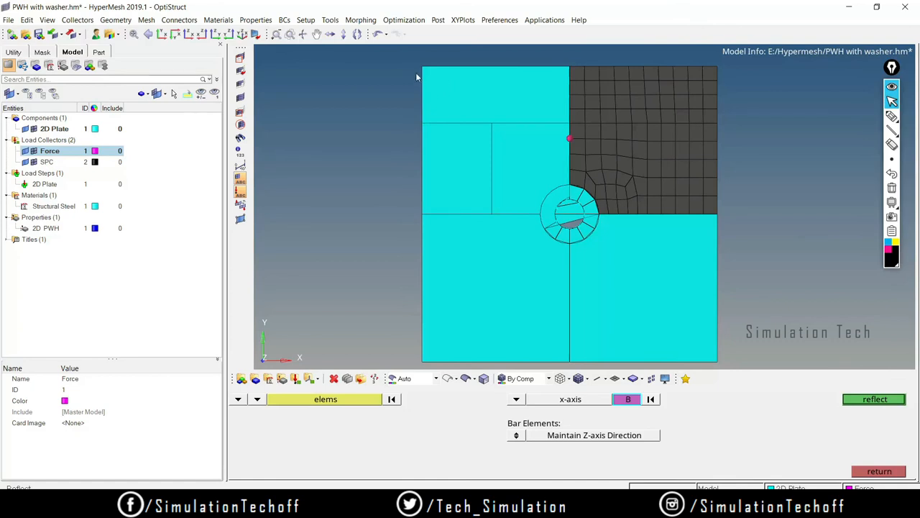
- Draw and remove a temporary pen line over the upper-left quadrant, and undo the element reflection
{"action": "left_click", "coordinate": [892, 116]}
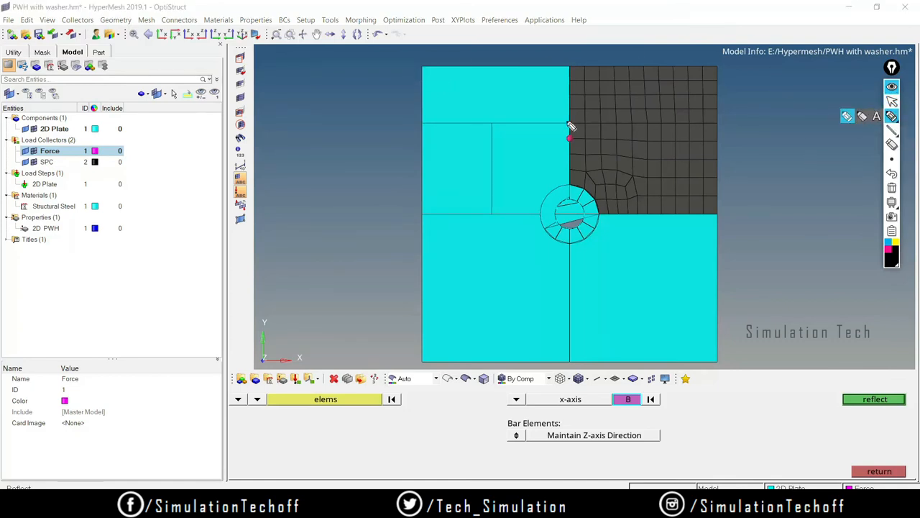
{"action": "left_click_drag", "start_coordinate": [440, 66], "coordinate": [440, 213]}
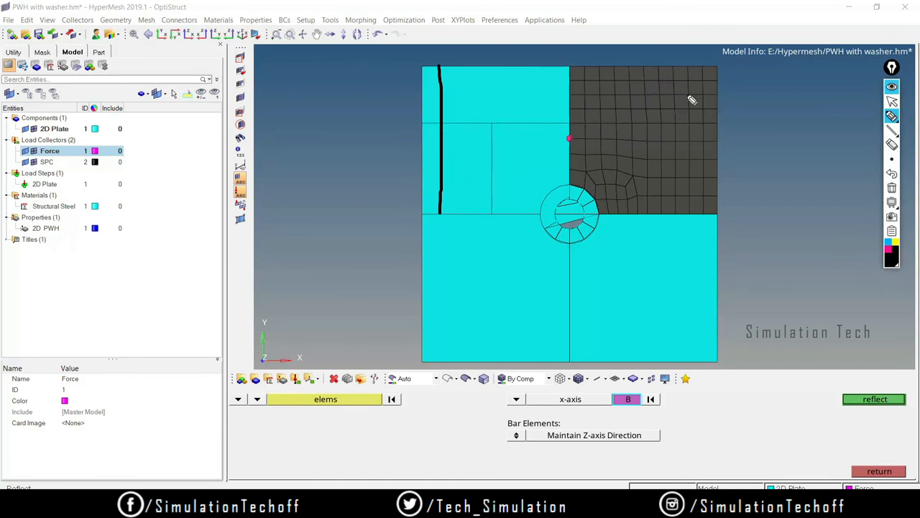
{"action": "left_click", "coordinate": [892, 175]}
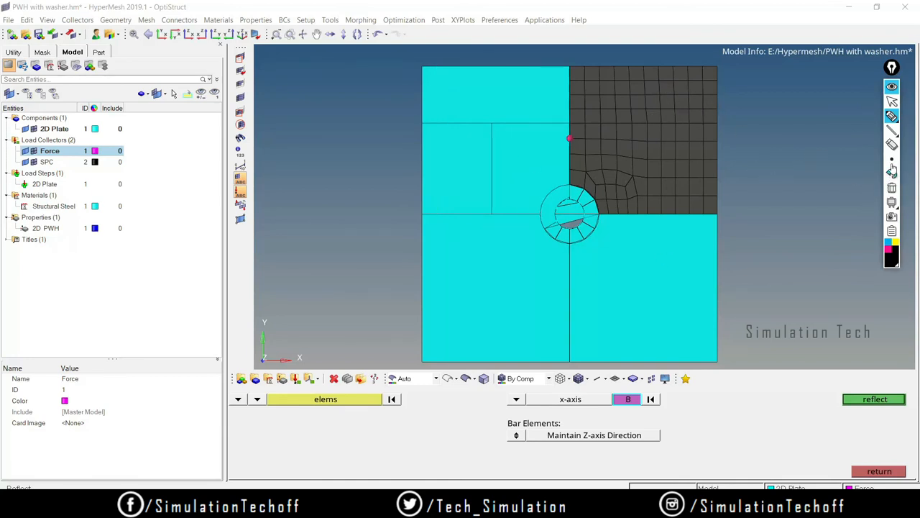
{"action": "left_click", "coordinate": [892, 88]}
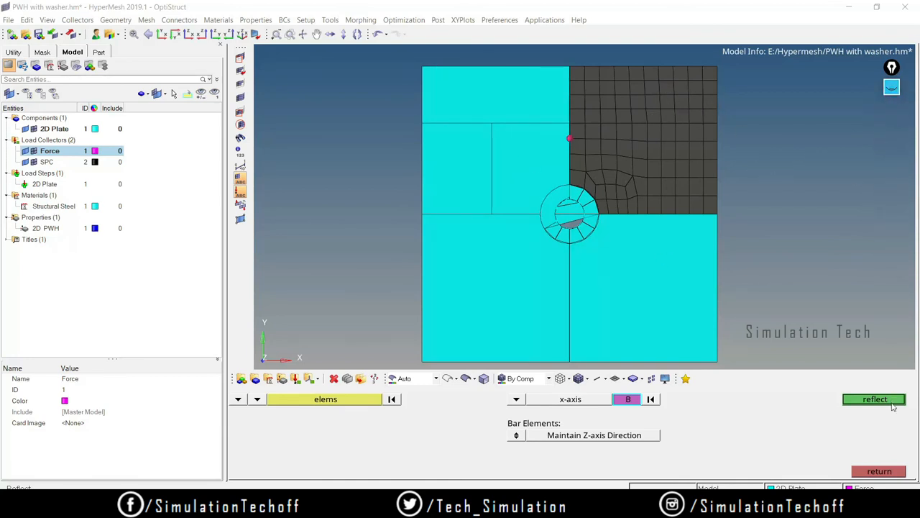
{"action": "left_click", "coordinate": [878, 471]}
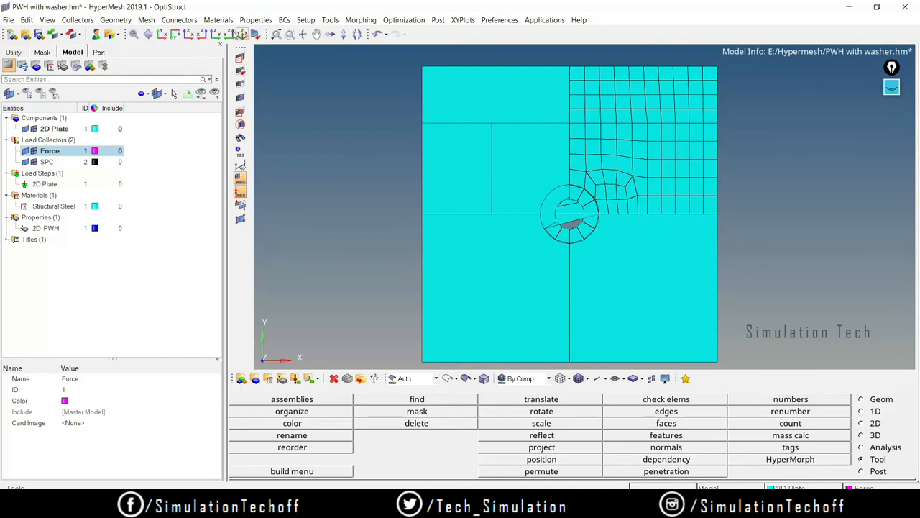
{"action": "left_click", "coordinate": [378, 33]}
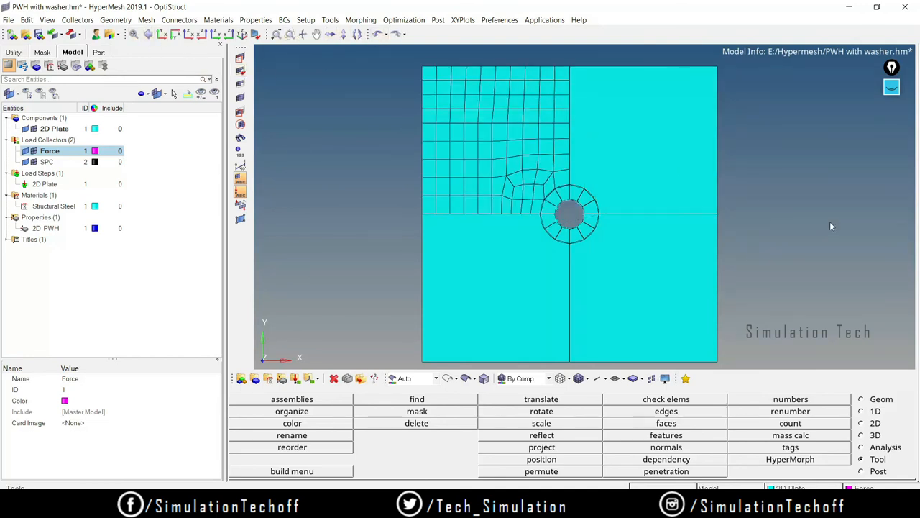
- Start a reflection, select all displayed elements, and remove the washer ring elements around the hole from the selection
{"action": "left_click", "coordinate": [553, 435]}
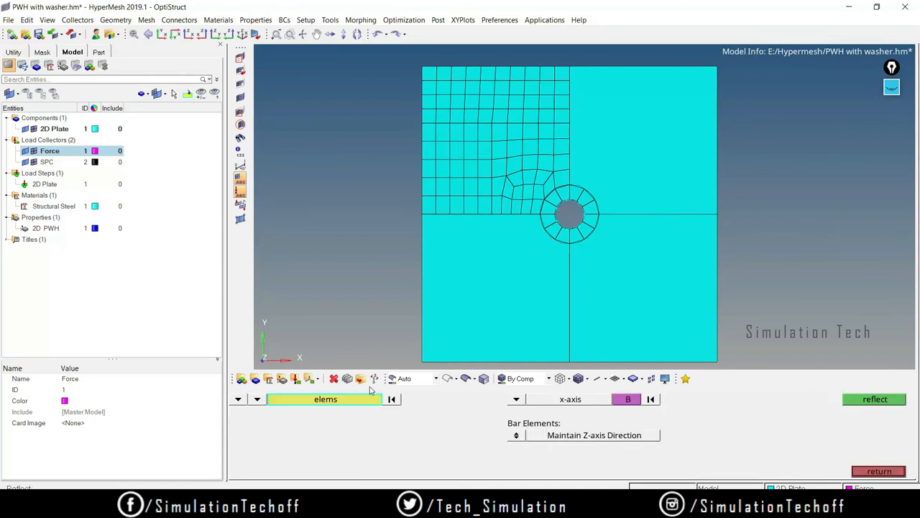
{"action": "left_click", "coordinate": [343, 401]}
{"action": "left_click", "coordinate": [359, 402]}
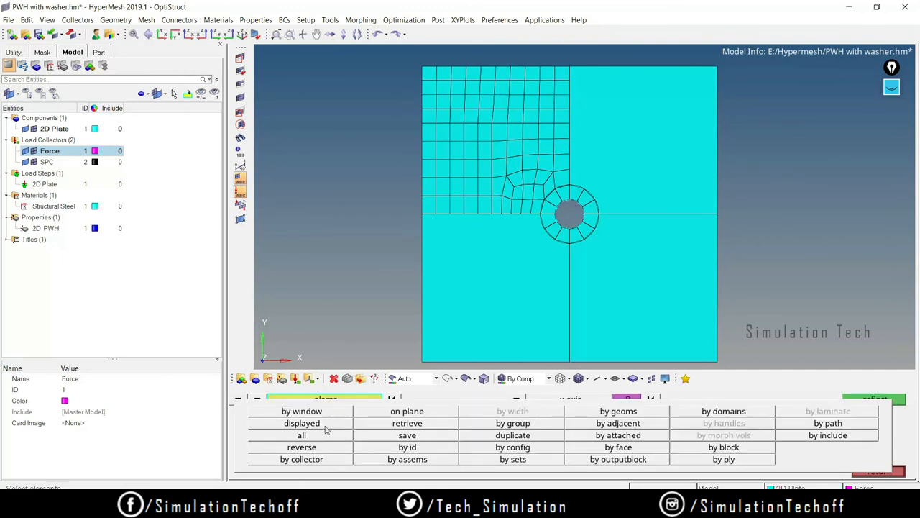
{"action": "left_click", "coordinate": [302, 424]}
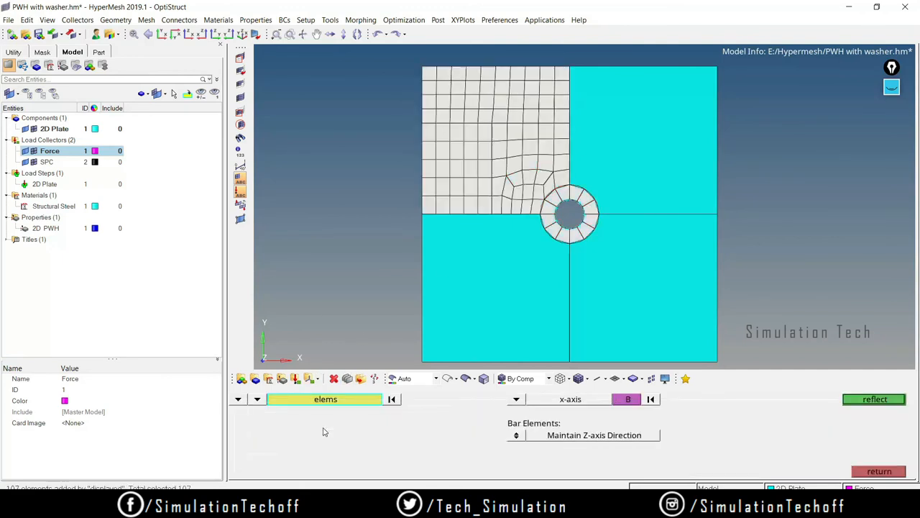
{"action": "right_click", "coordinate": [553, 198]}
{"action": "right_click", "coordinate": [565, 193]}
{"action": "right_click", "coordinate": [578, 193]}
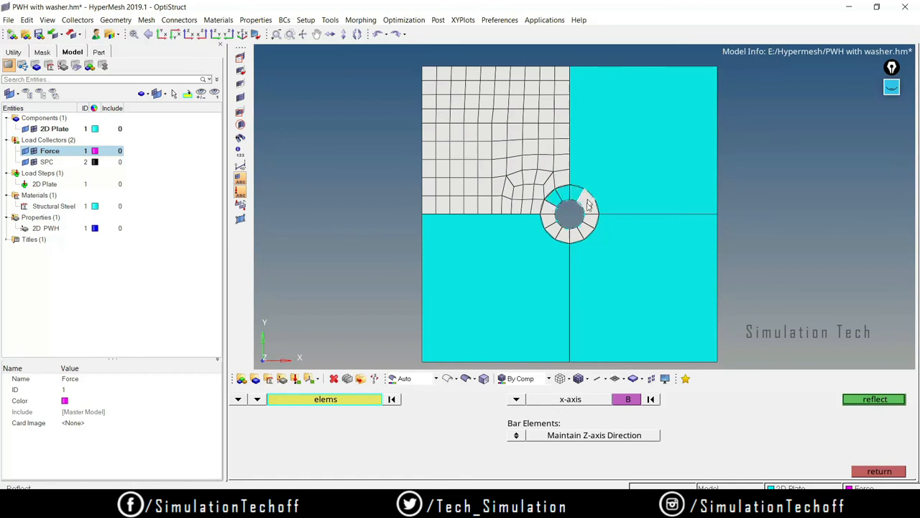
{"action": "right_click", "coordinate": [588, 201]}
{"action": "right_click", "coordinate": [591, 207]}
{"action": "right_click", "coordinate": [591, 220]}
{"action": "right_click", "coordinate": [584, 229]}
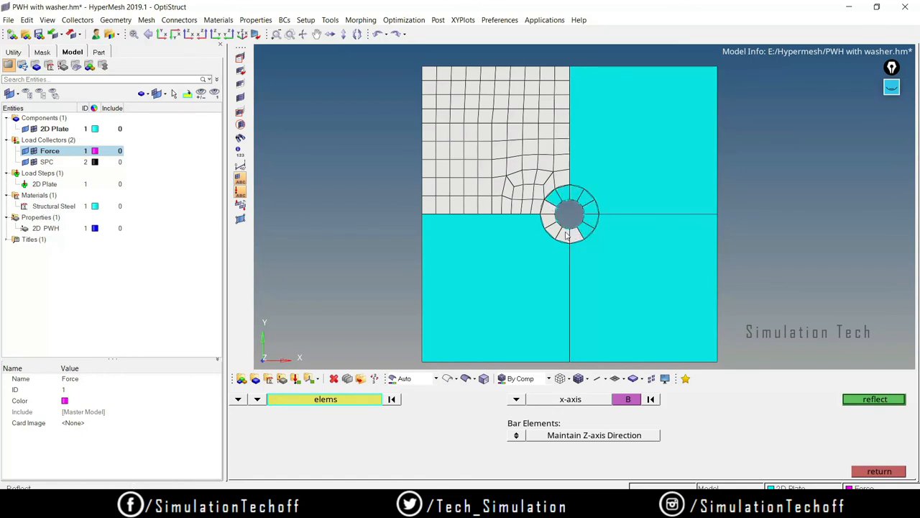
{"action": "right_click", "coordinate": [574, 235]}
{"action": "right_click", "coordinate": [564, 234]}
{"action": "right_click", "coordinate": [554, 228]}
{"action": "right_click", "coordinate": [548, 220]}
{"action": "right_click", "coordinate": [548, 207]}
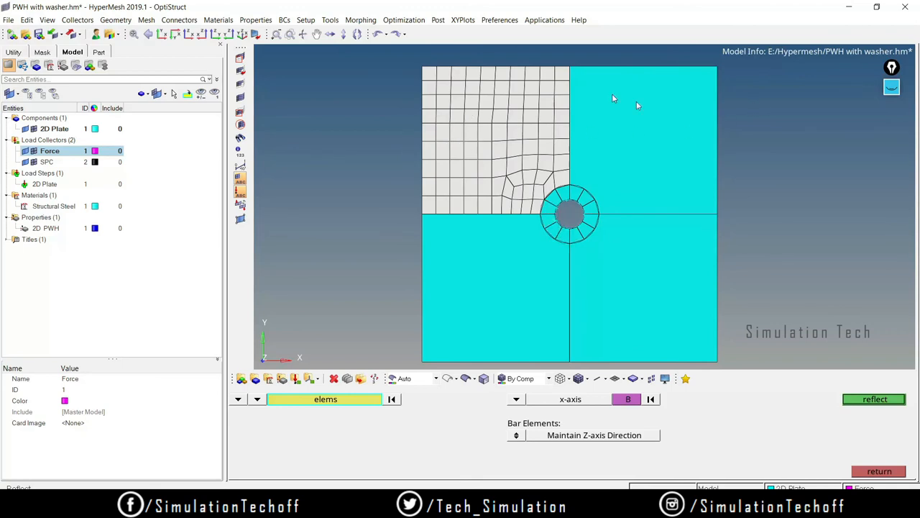
- Try to reflect a duplicate in the current component along the x-axis about a node on the vertical edge, and undo the reflection
{"action": "left_click", "coordinate": [344, 404]}
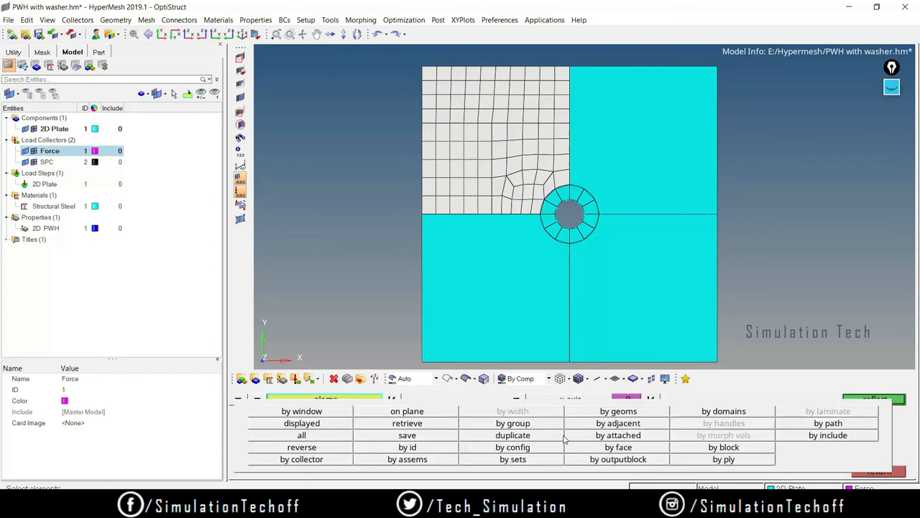
{"action": "left_click", "coordinate": [520, 437]}
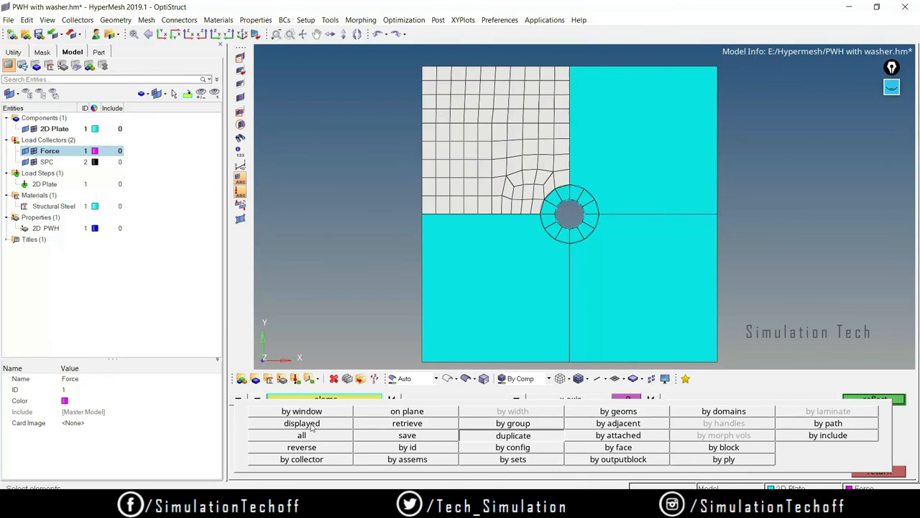
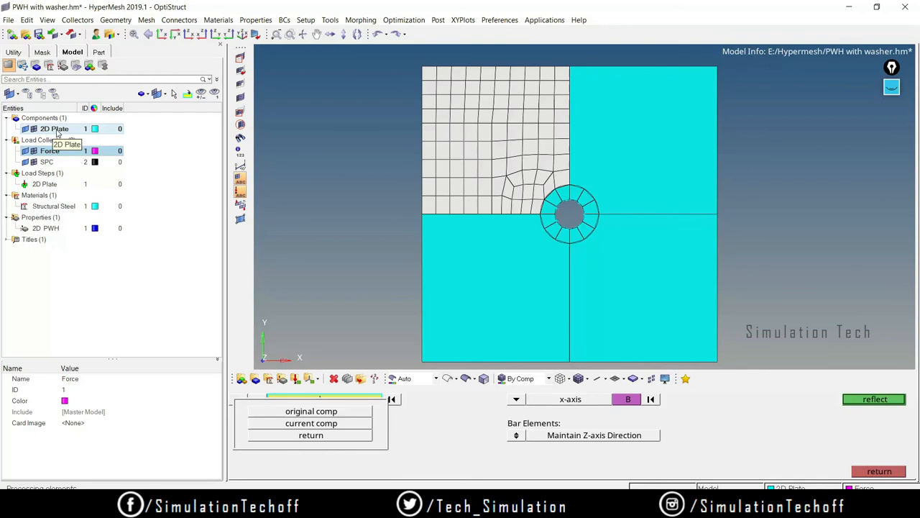
{"action": "left_click", "coordinate": [309, 421]}
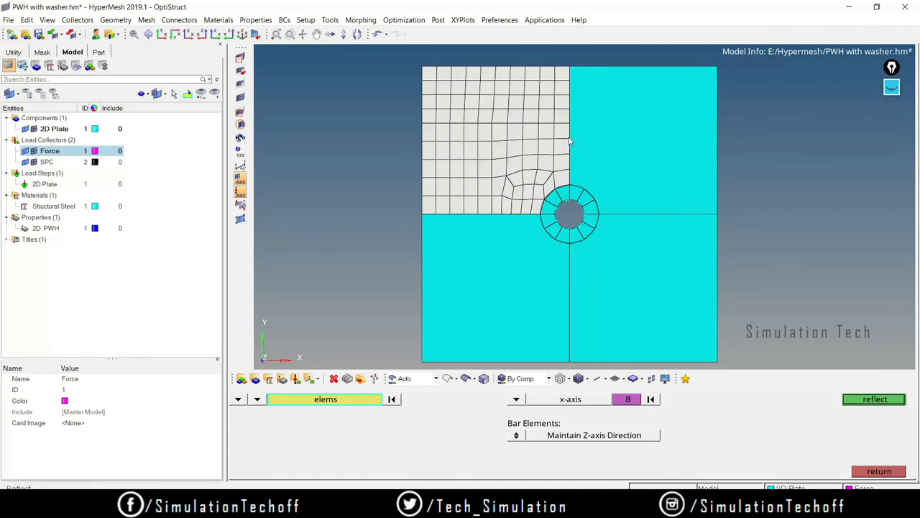
{"action": "left_click", "coordinate": [628, 399]}
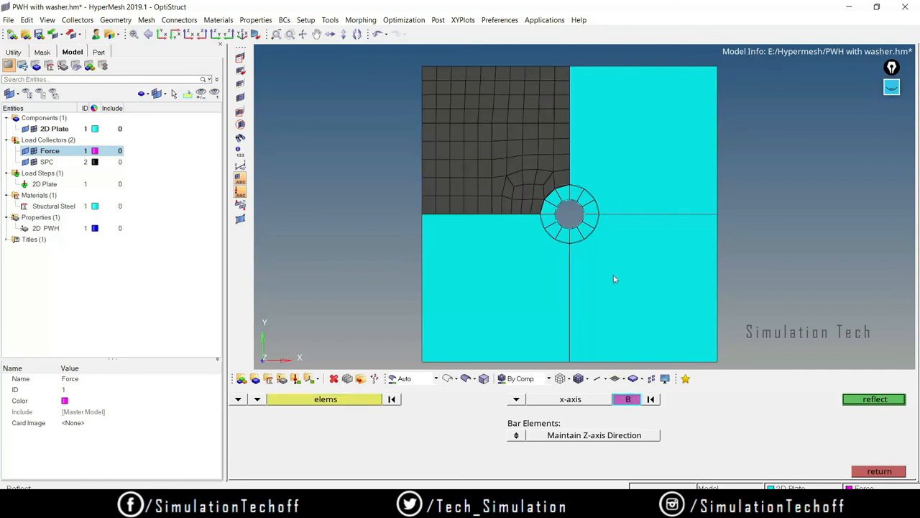
{"action": "left_click", "coordinate": [570, 124]}
{"action": "left_click", "coordinate": [876, 400]}
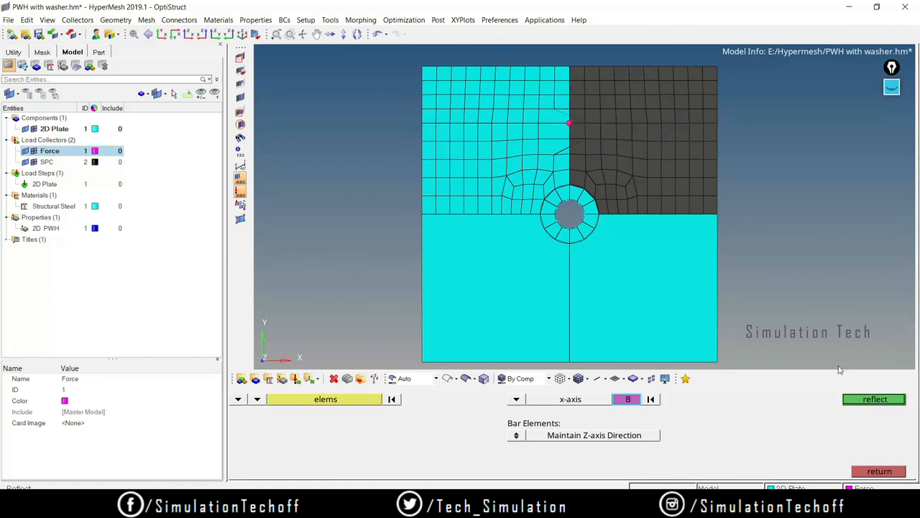
{"action": "left_click", "coordinate": [878, 471]}
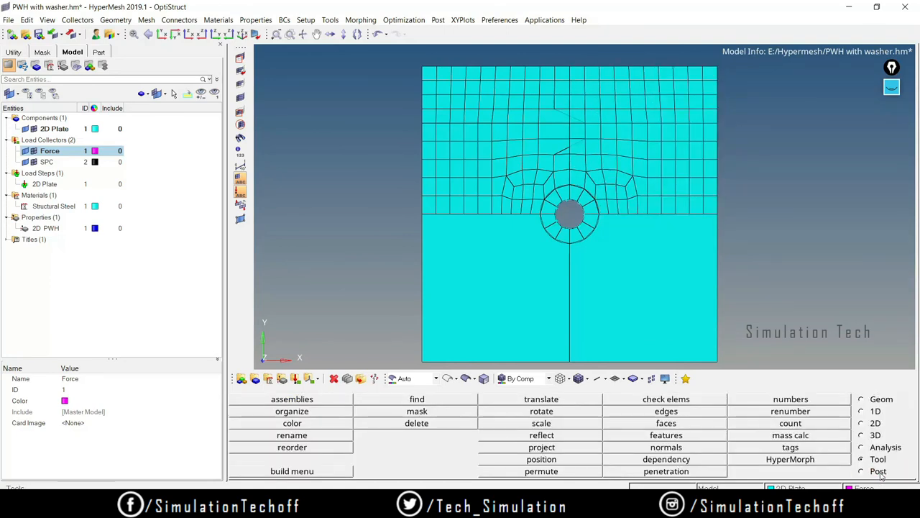
{"action": "left_click", "coordinate": [376, 34]}
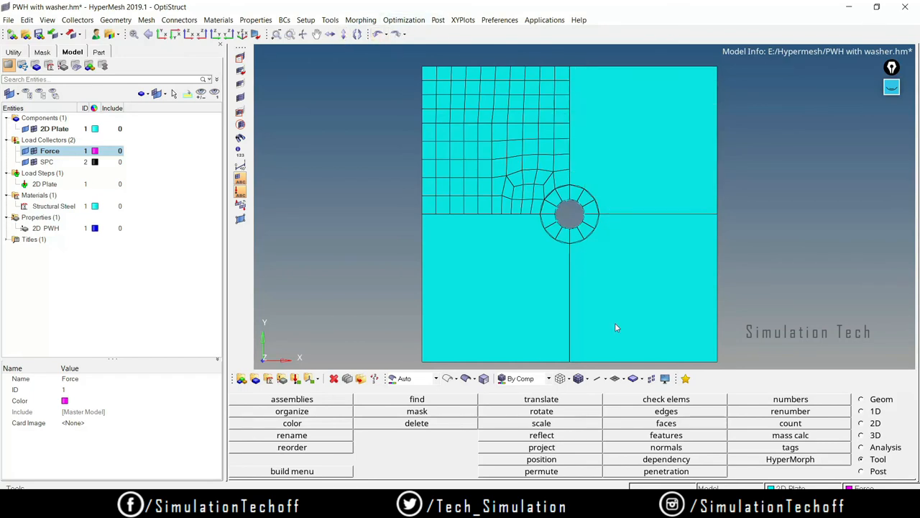
- Start a new reflection with only the upper-left quadrant's elements selected, excluding every element of the washer ring
{"action": "left_click", "coordinate": [548, 437]}
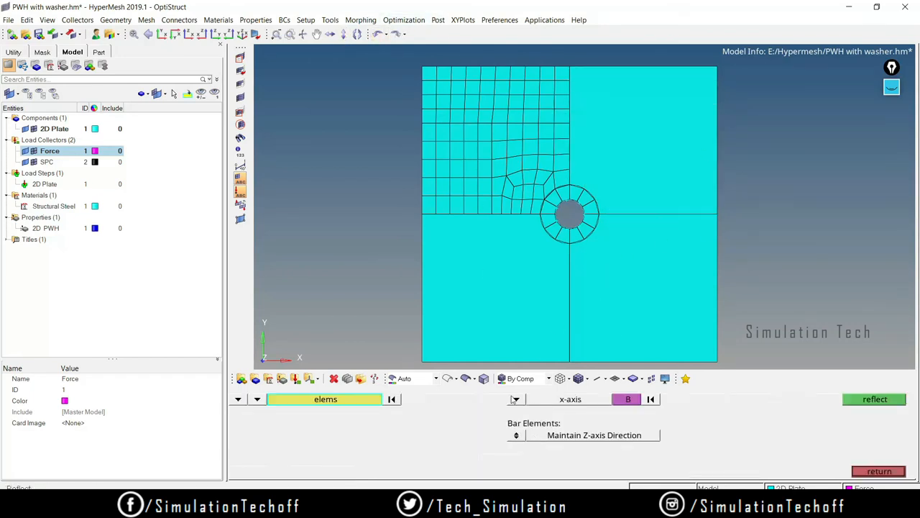
{"action": "left_click", "coordinate": [329, 405]}
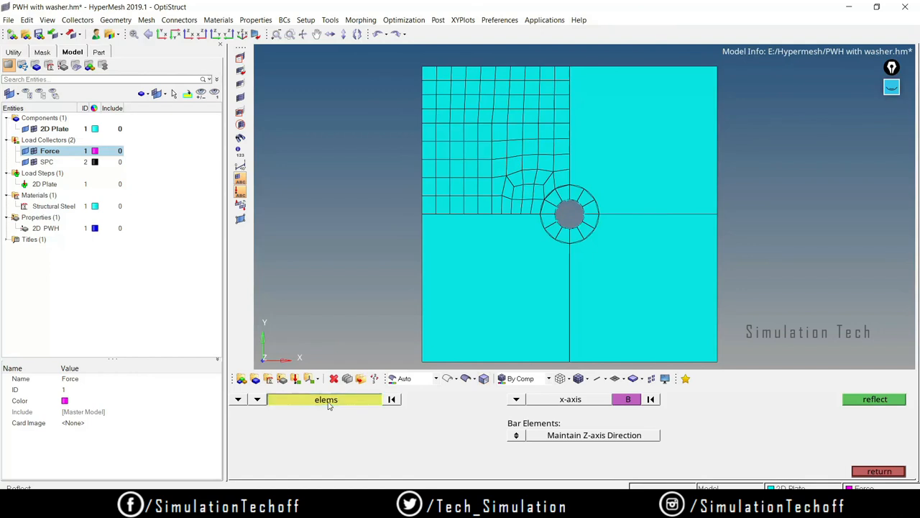
{"action": "left_click", "coordinate": [309, 428]}
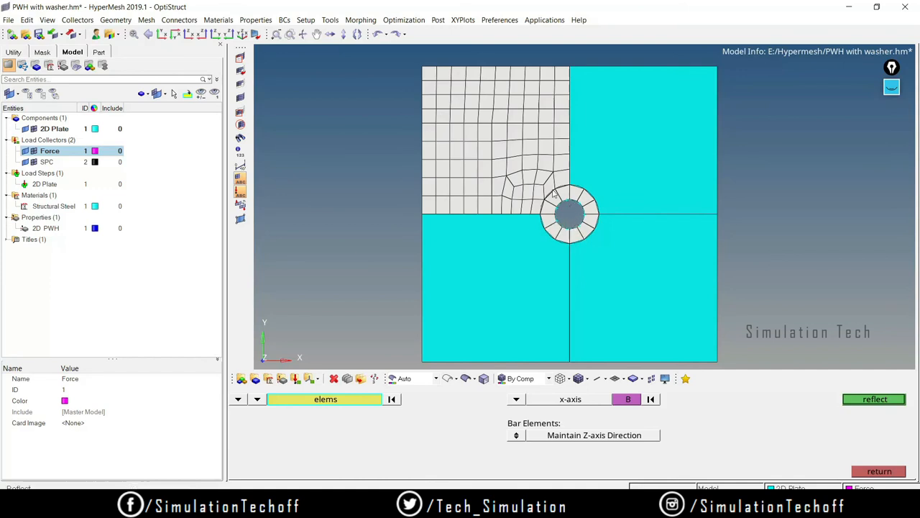
{"action": "right_click", "coordinate": [586, 198]}
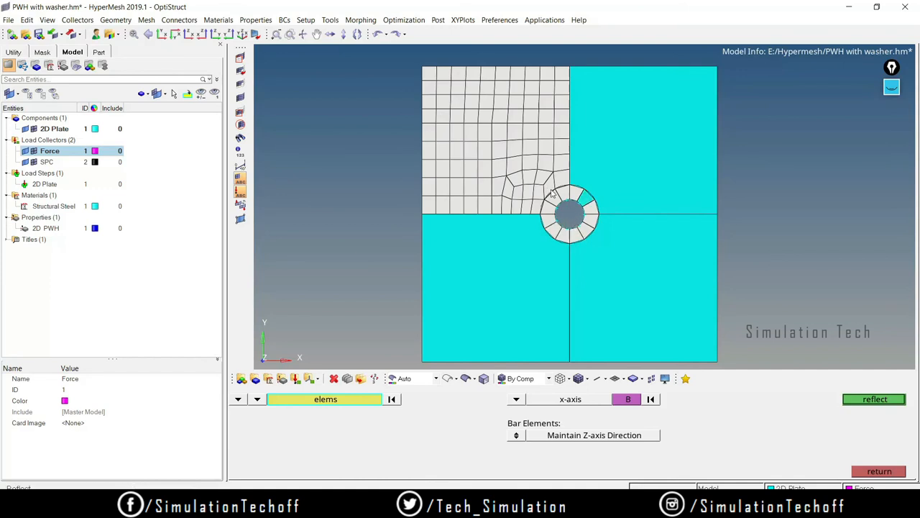
{"action": "right_click", "coordinate": [587, 231]}
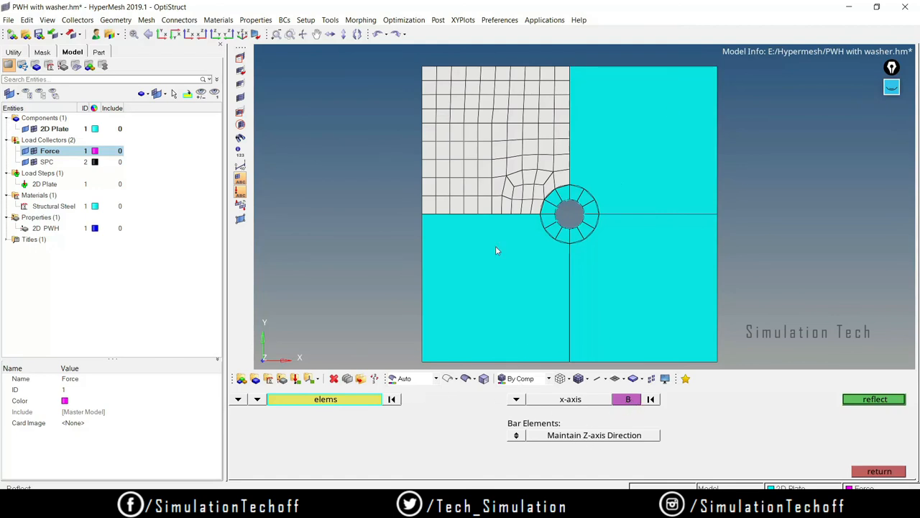
- Duplicate the quadrant's elements in the original component and reflect them along the x-axis about a node on the vertical edge above the hole
{"action": "left_click", "coordinate": [344, 399]}
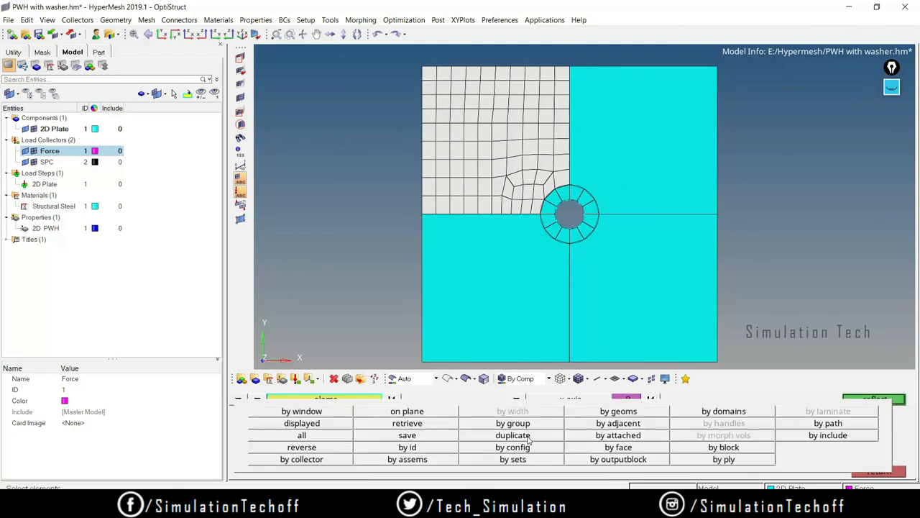
{"action": "left_click", "coordinate": [528, 436]}
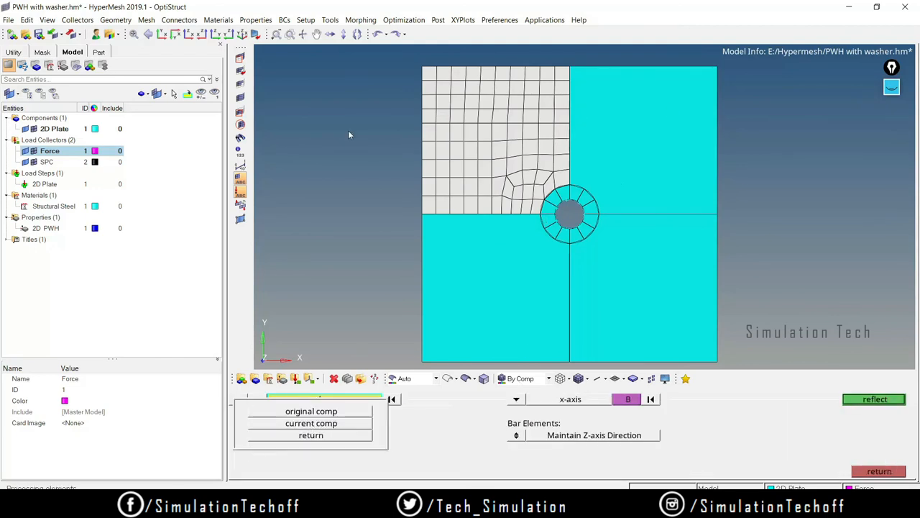
{"action": "left_click", "coordinate": [334, 414]}
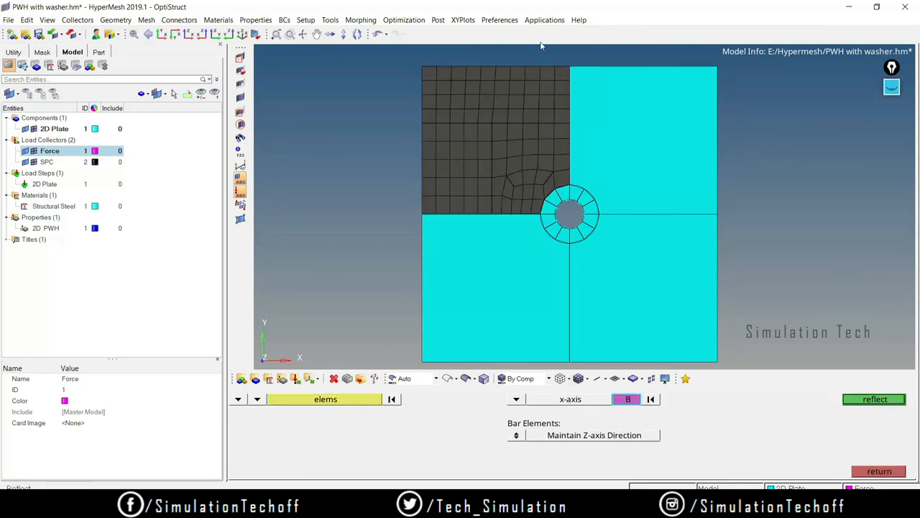
{"action": "left_click", "coordinate": [877, 400]}
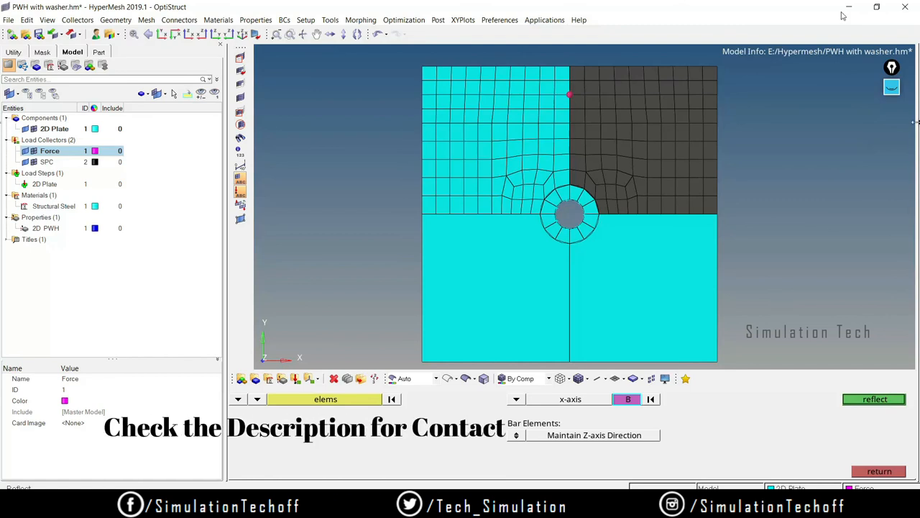
{"action": "left_click", "coordinate": [878, 471]}
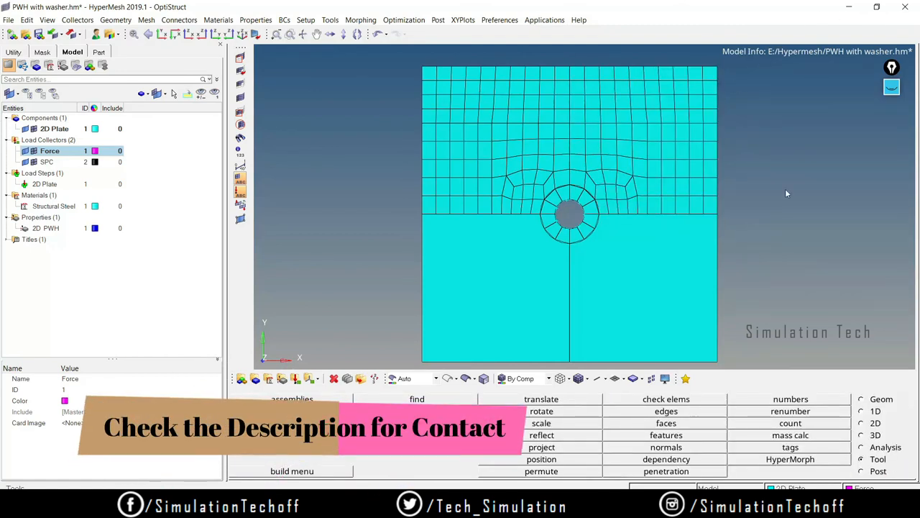
- Start another reflection and select the elements of both upper quadrants, excluding the washer ring elements around the hole
{"action": "left_click", "coordinate": [546, 437]}
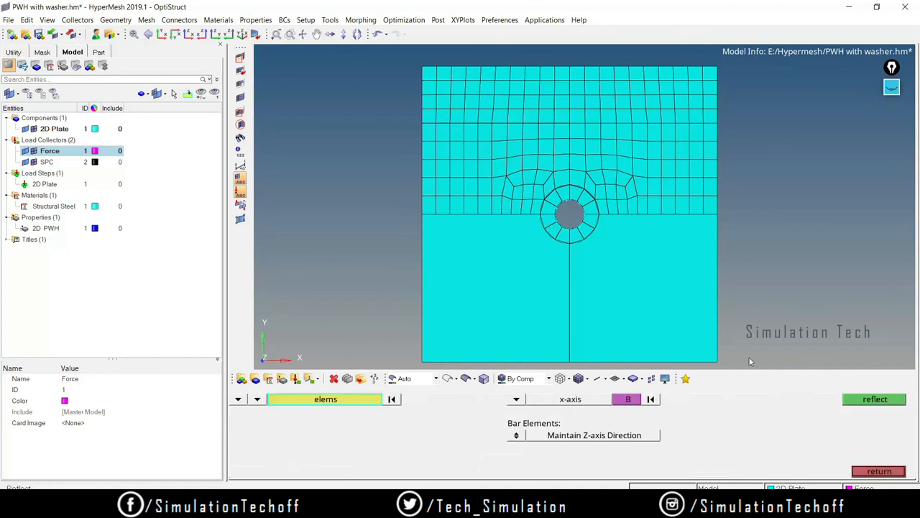
{"action": "left_click", "coordinate": [320, 400]}
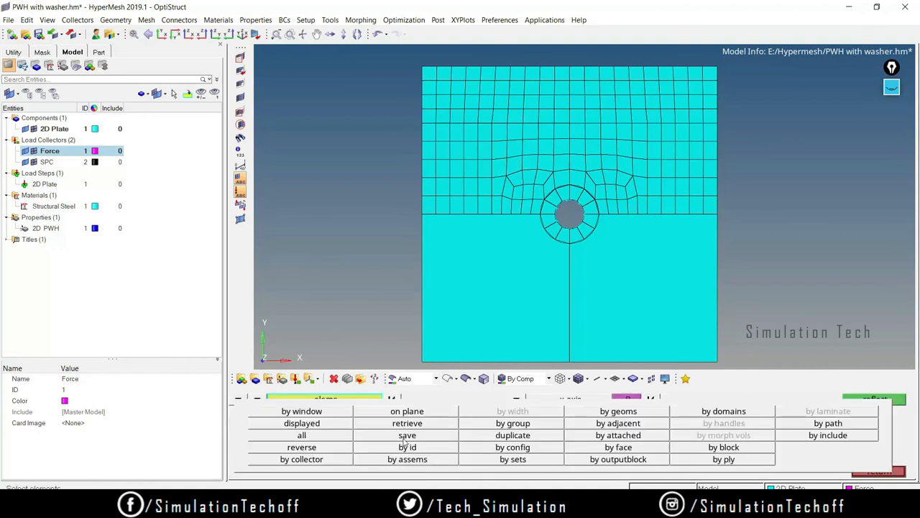
{"action": "left_click", "coordinate": [341, 427]}
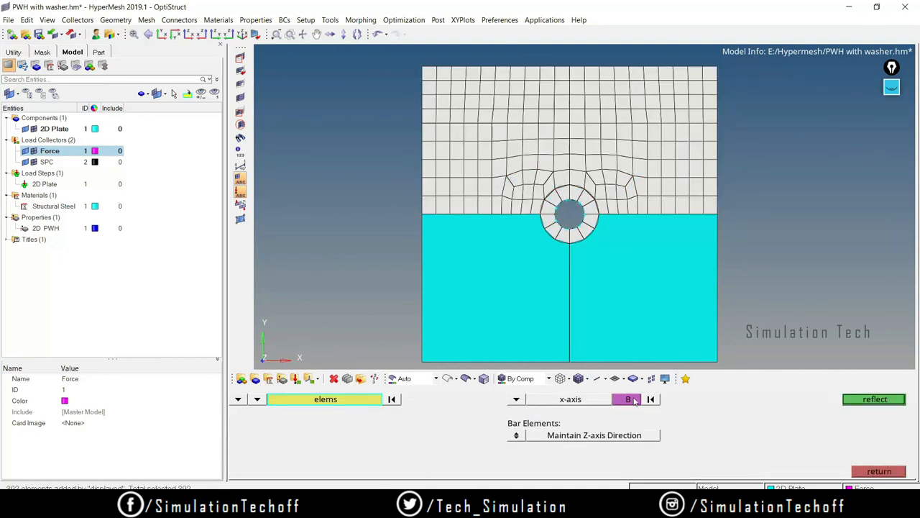
{"action": "right_click", "coordinate": [553, 197]}
{"action": "right_click", "coordinate": [563, 194]}
{"action": "right_click", "coordinate": [576, 194]}
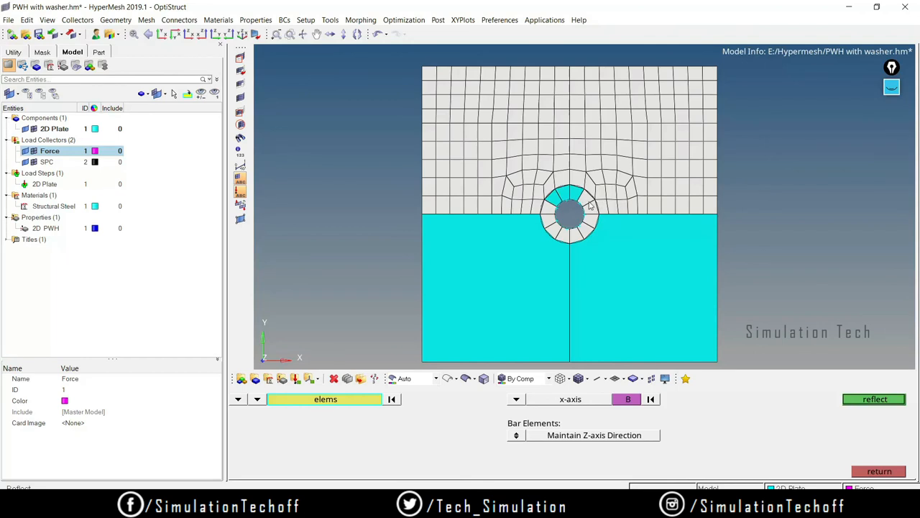
{"action": "right_click", "coordinate": [587, 199]}
{"action": "right_click", "coordinate": [591, 208]}
{"action": "right_click", "coordinate": [591, 220]}
{"action": "right_click", "coordinate": [586, 230]}
{"action": "right_click", "coordinate": [576, 235]}
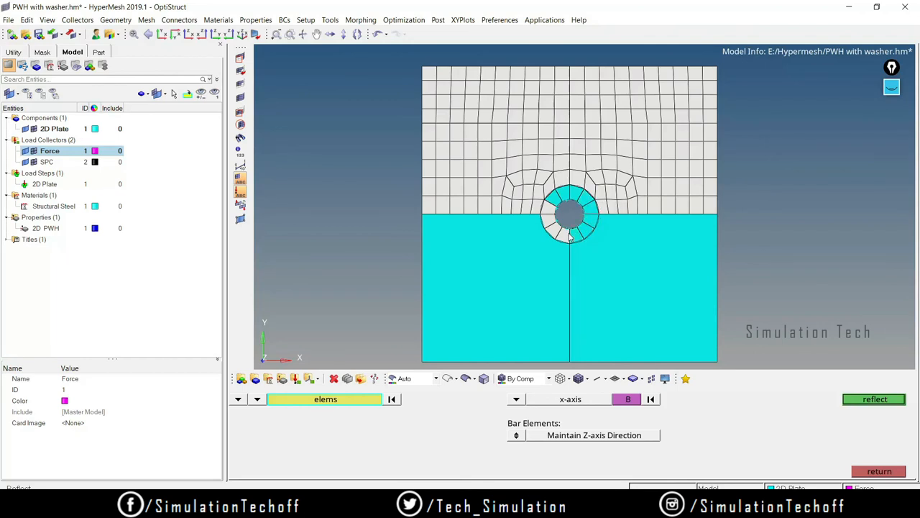
{"action": "right_click", "coordinate": [565, 238]}
{"action": "right_click", "coordinate": [555, 233]}
{"action": "right_click", "coordinate": [547, 225]}
{"action": "right_click", "coordinate": [544, 215]}
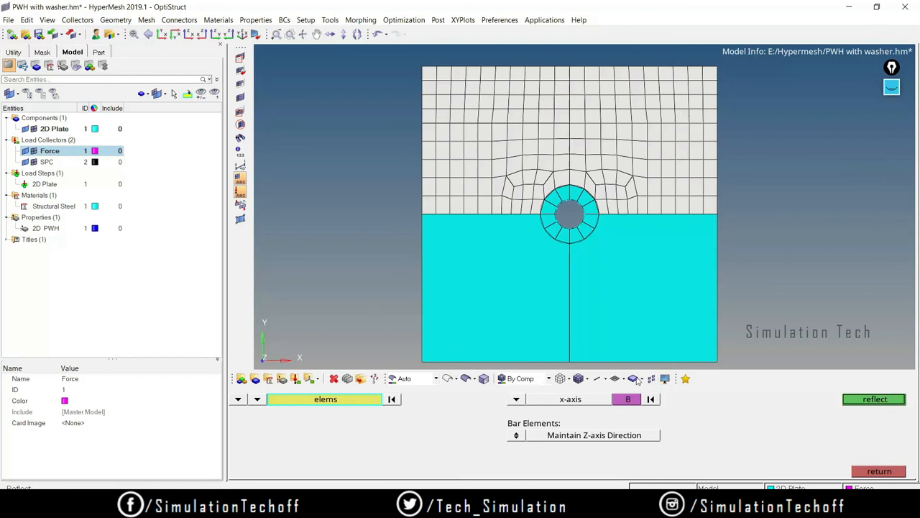
- Set the reflection direction to the y-axis, with the base node on the horizontal edge right of the hole
{"action": "left_click", "coordinate": [517, 399]}
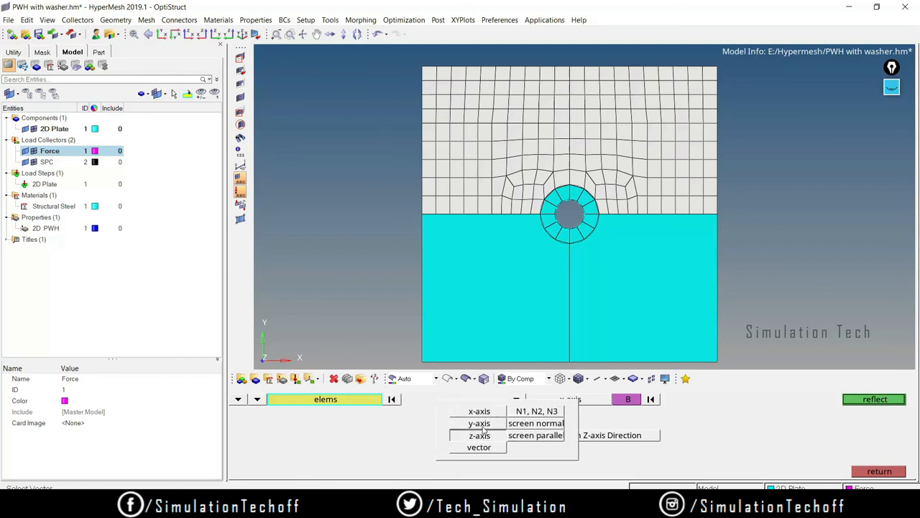
{"action": "left_click", "coordinate": [482, 424]}
{"action": "left_click", "coordinate": [628, 399]}
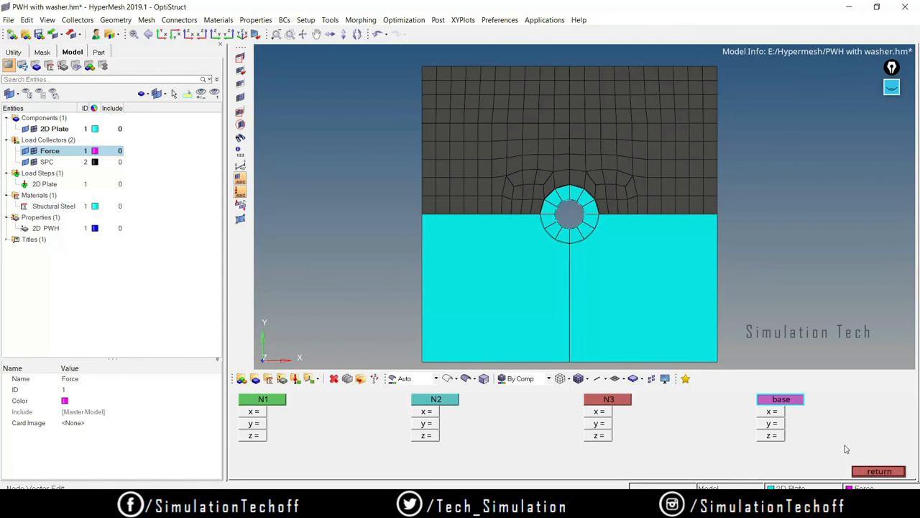
{"action": "left_click", "coordinate": [888, 472]}
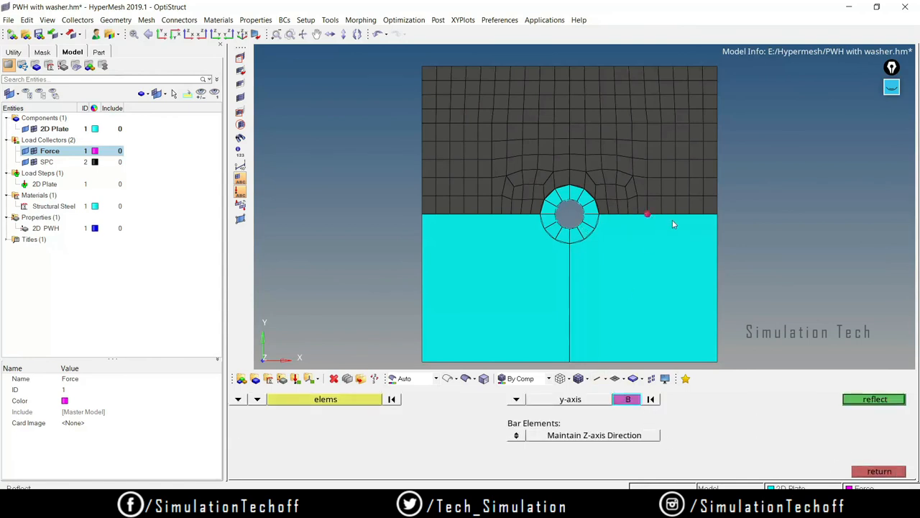
- Try to reflect the upper-half elements onto the lower half without duplicating them, and undo the reflection
{"action": "left_click", "coordinate": [876, 401]}
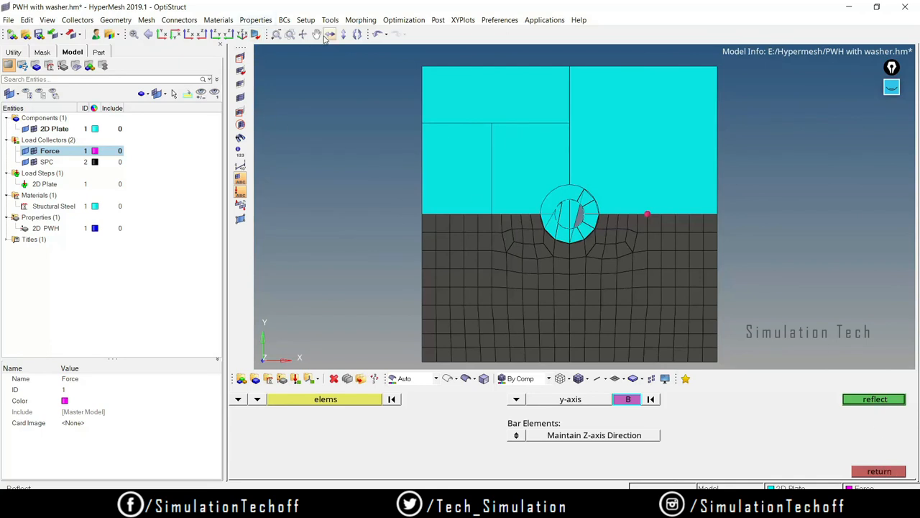
{"action": "left_click", "coordinate": [376, 35]}
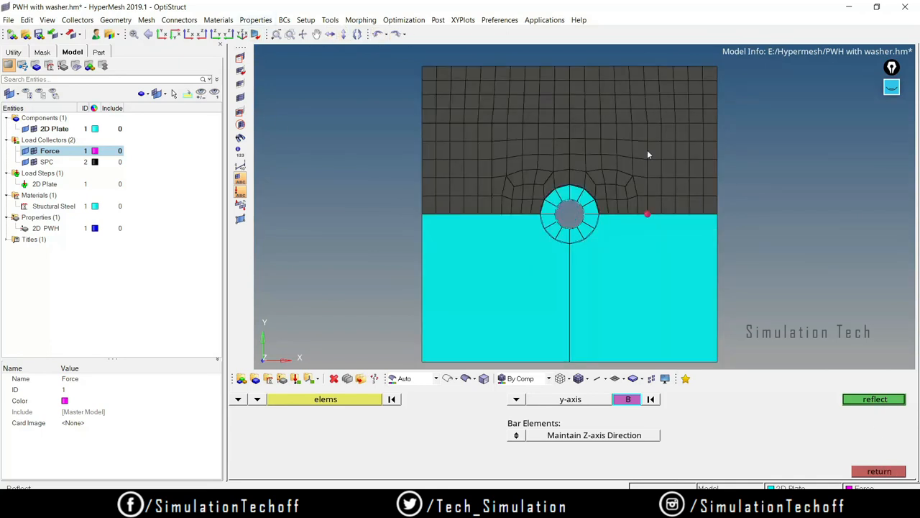
- Duplicate the upper-half elements in their original component and reflect the copies onto the lower half along the y-axis
{"action": "left_click", "coordinate": [323, 400]}
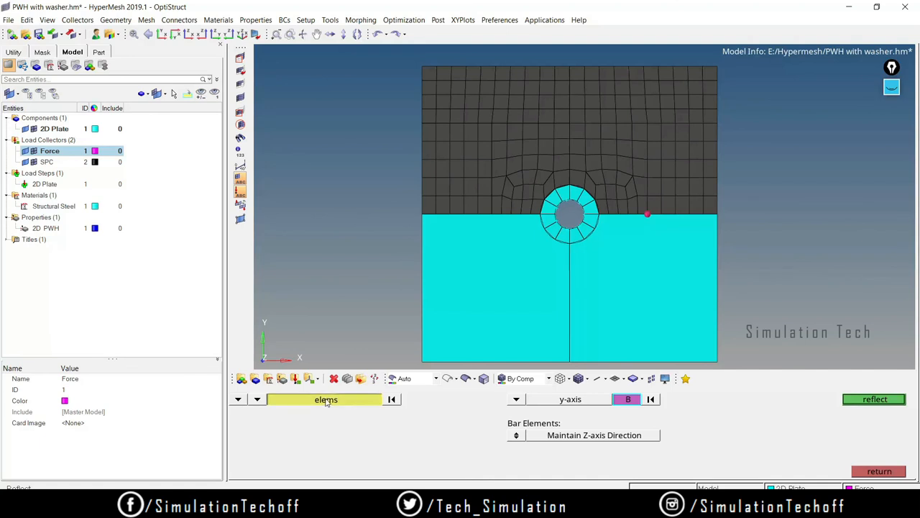
{"action": "left_click", "coordinate": [321, 402]}
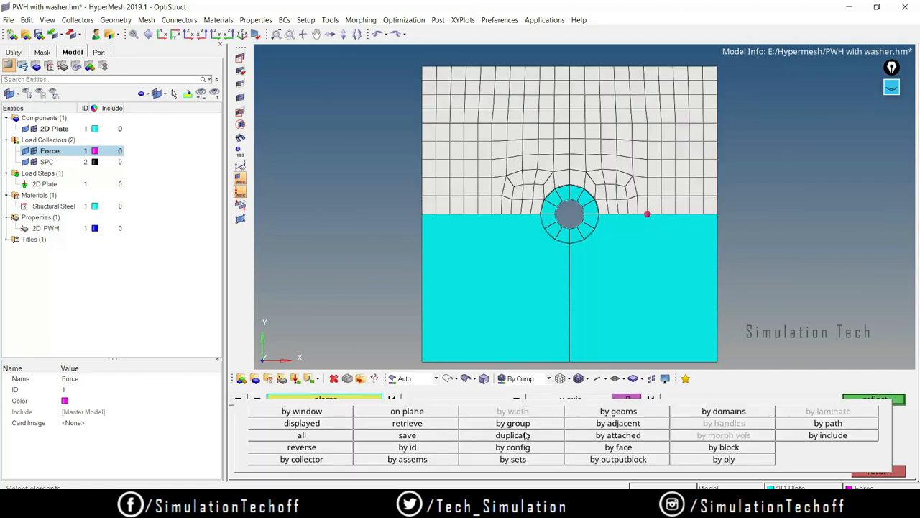
{"action": "left_click", "coordinate": [527, 436]}
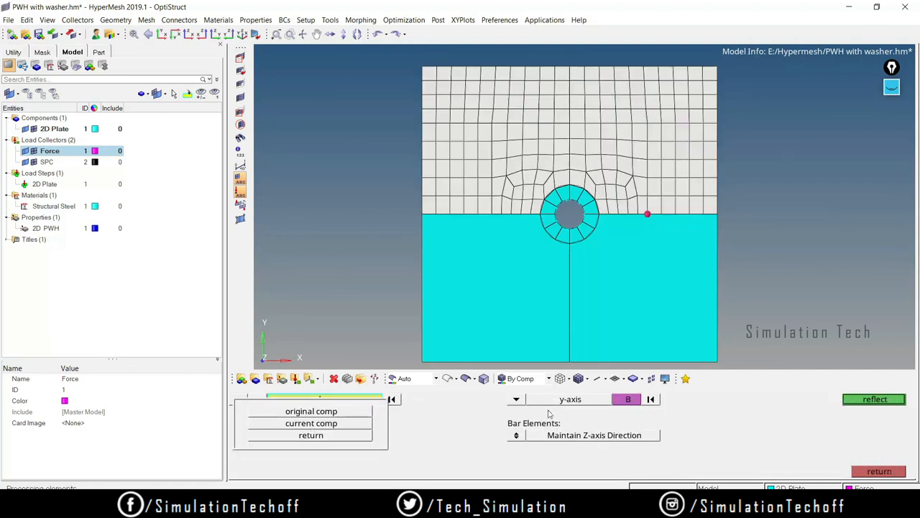
{"action": "left_click", "coordinate": [325, 411]}
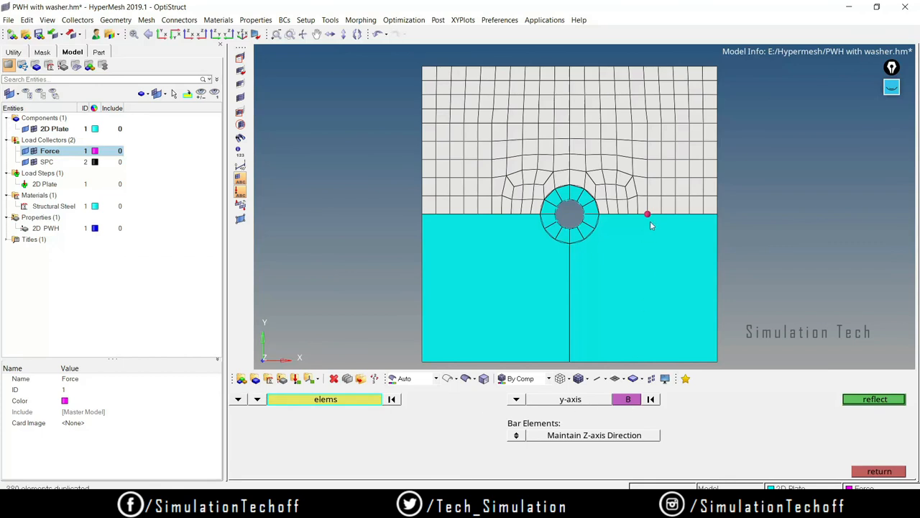
{"action": "left_click", "coordinate": [877, 400]}
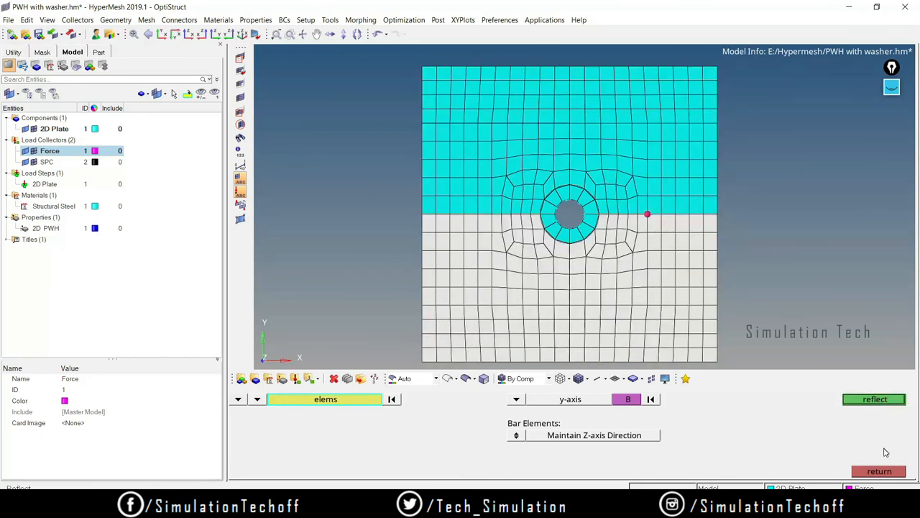
{"action": "left_click", "coordinate": [891, 471]}
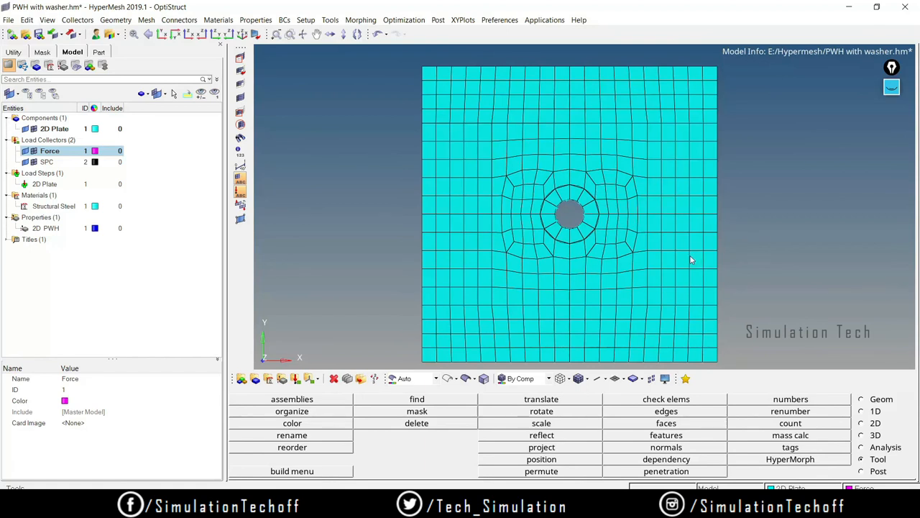
{"action": "scroll", "coordinate": [690, 254], "scroll_direction": "down", "scroll_amount": 1}
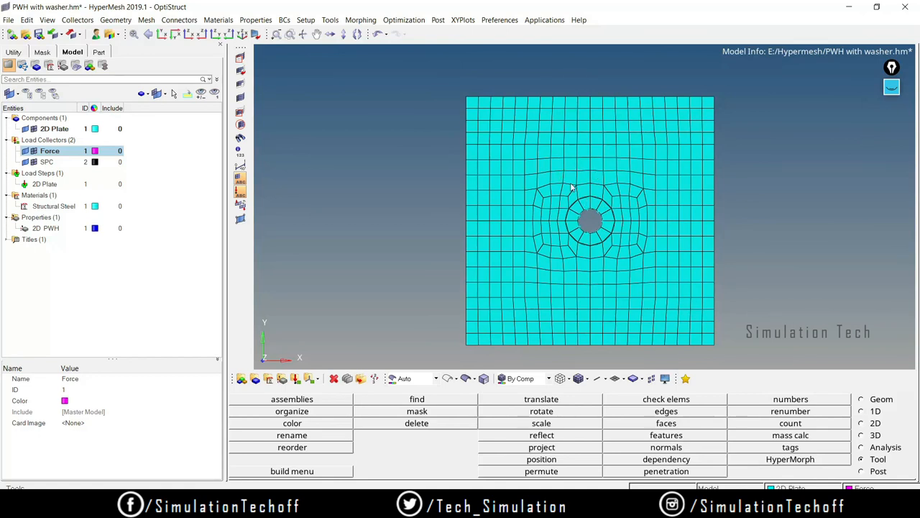
{"action": "left_click", "coordinate": [892, 88]}
{"action": "left_click", "coordinate": [892, 115]}
{"action": "mouse_move", "coordinate": [539, 189]}
{"action": "left_mouse_down"}
{"action": "mouse_move", "coordinate": [554, 162]}
{"action": "mouse_move", "coordinate": [546, 158]}
{"action": "left_mouse_up"}
{"action": "left_click", "coordinate": [892, 189]}
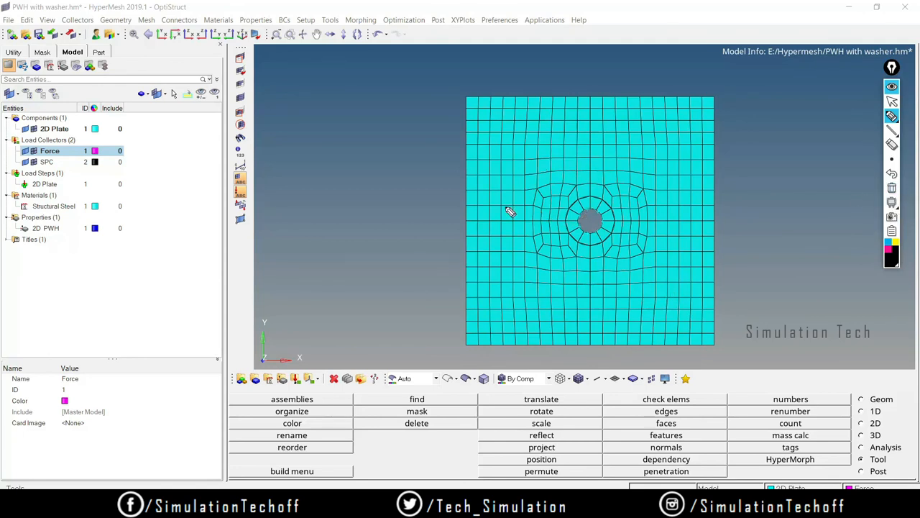
{"action": "left_click", "coordinate": [892, 101]}
{"action": "left_click", "coordinate": [892, 89]}
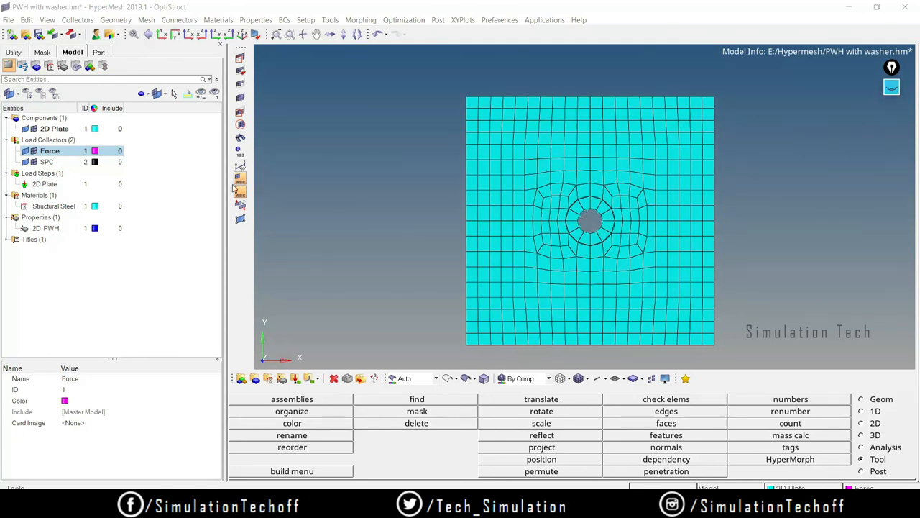
{"action": "left_click", "coordinate": [34, 129]}
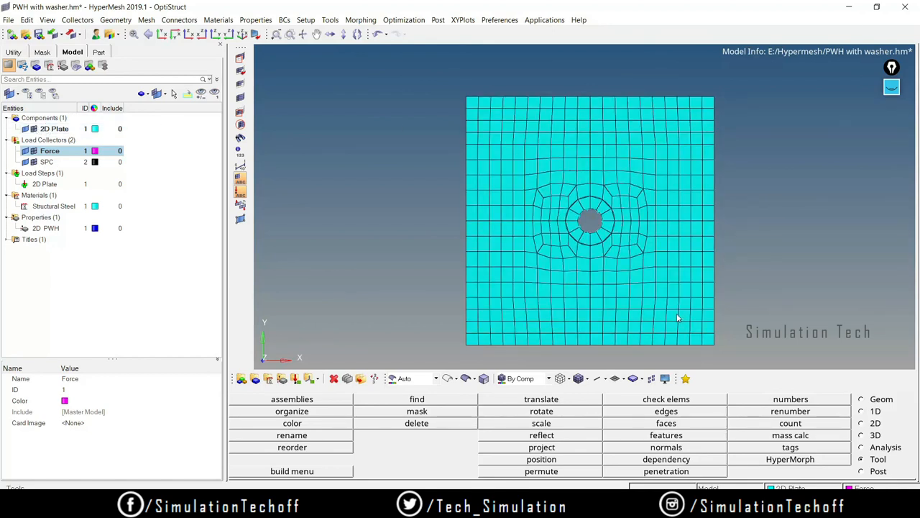
{"action": "right_click_drag", "start_coordinate": [627, 285], "coordinate": [608, 271], "text": "ctrl"}
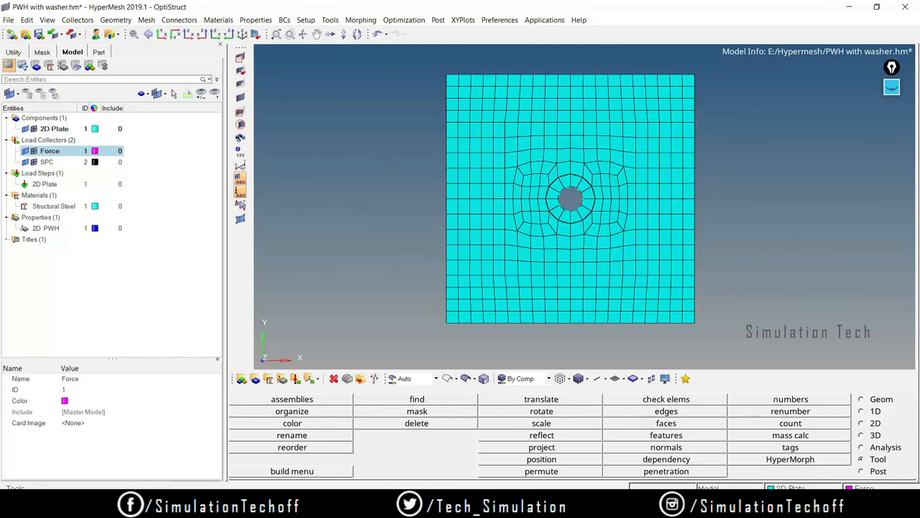
- Switch to the browser to read the plate-with-hole problem statement table, including the quadratic cases, and return to HyperMesh
{"action": "mouse_move", "coordinate": [339, 503]}
{"action": "left_click", "coordinate": [268, 452]}
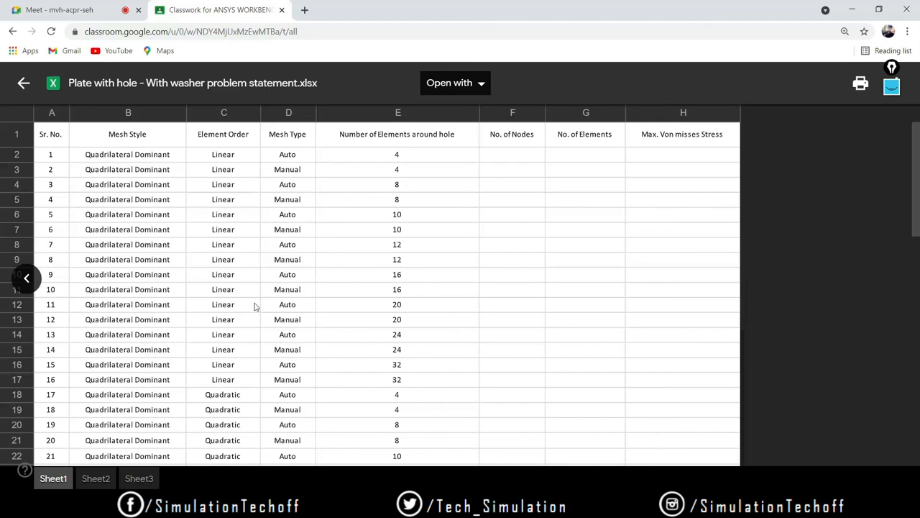
{"action": "scroll", "coordinate": [280, 368], "scroll_direction": "down", "scroll_amount": 3}
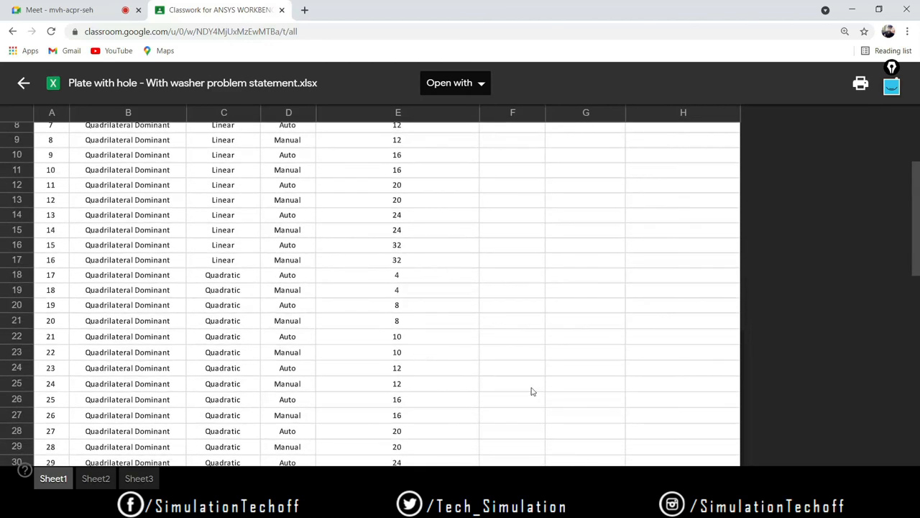
{"action": "key", "text": "alt+Tab"}
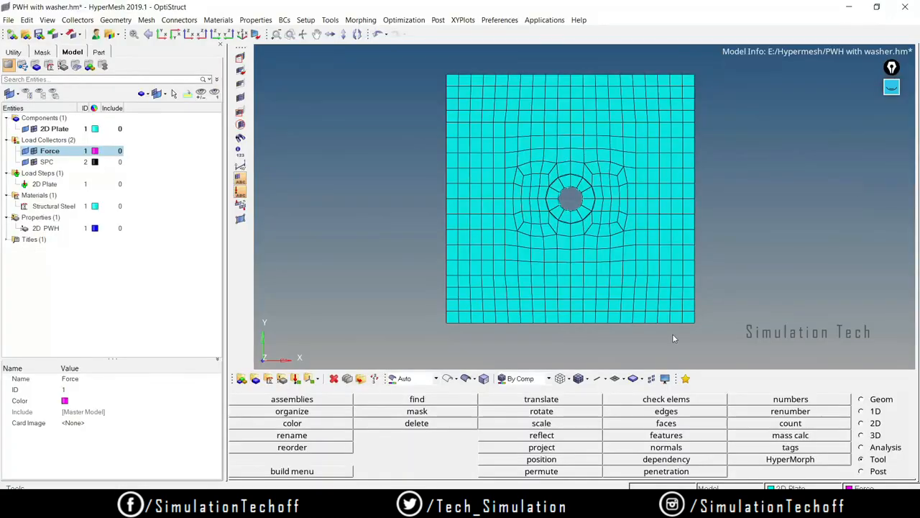
- Examine the element order option in the 2D automesh settings, toggling it without creating a mesh
{"action": "left_click", "coordinate": [862, 422]}
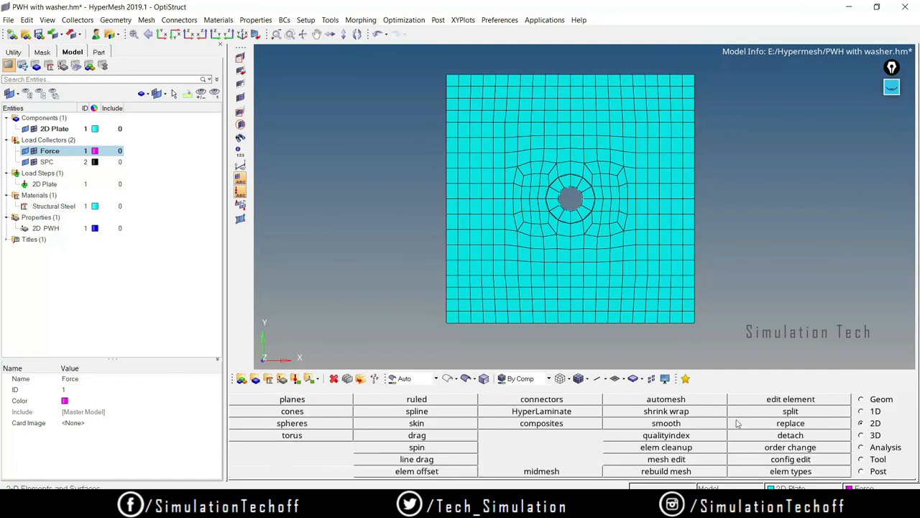
{"action": "left_click", "coordinate": [701, 401]}
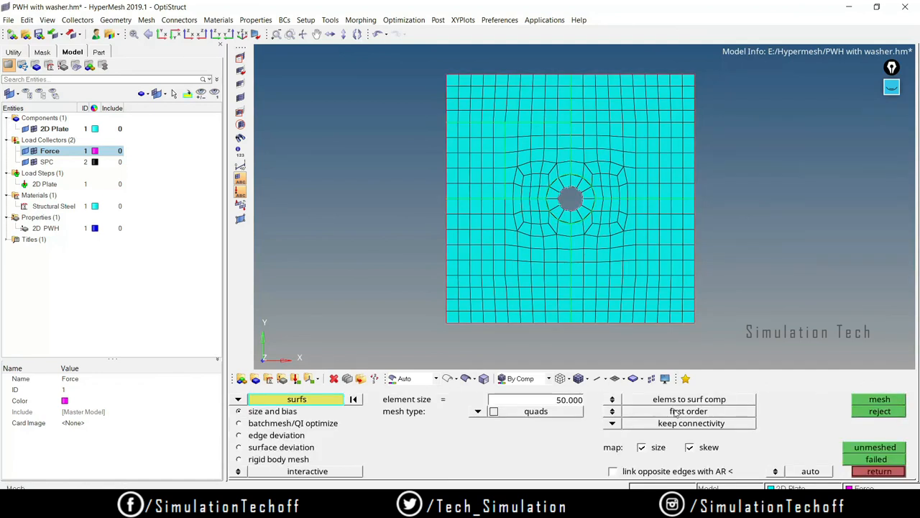
{"action": "left_click", "coordinate": [613, 412]}
{"action": "left_click", "coordinate": [613, 411]}
{"action": "left_click", "coordinate": [880, 472]}
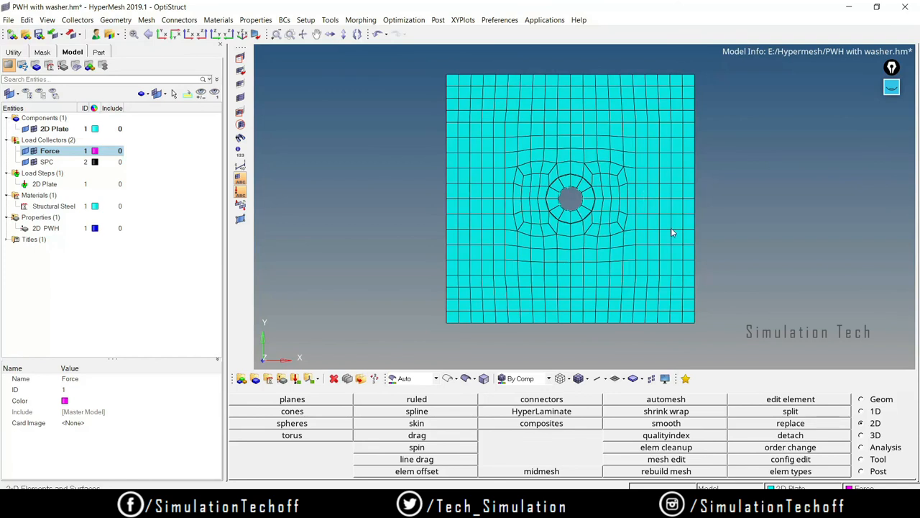
- Outline the plate's mesh quadrants with the screen annotation pen and clear the annotations
{"action": "left_click", "coordinate": [891, 87]}
{"action": "left_click", "coordinate": [892, 116]}
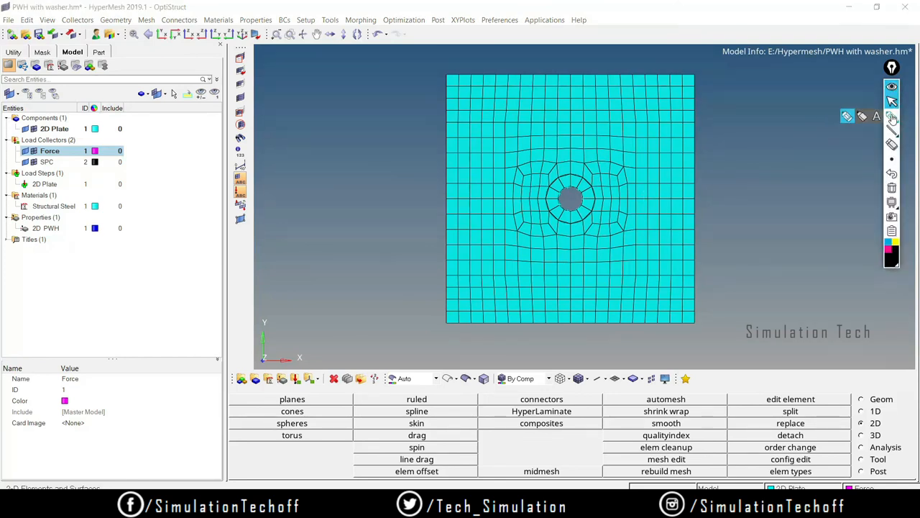
{"action": "mouse_move", "coordinate": [451, 75]}
{"action": "left_mouse_down"}
{"action": "mouse_move", "coordinate": [578, 79]}
{"action": "mouse_move", "coordinate": [666, 100]}
{"action": "mouse_move", "coordinate": [653, 107]}
{"action": "left_mouse_up"}
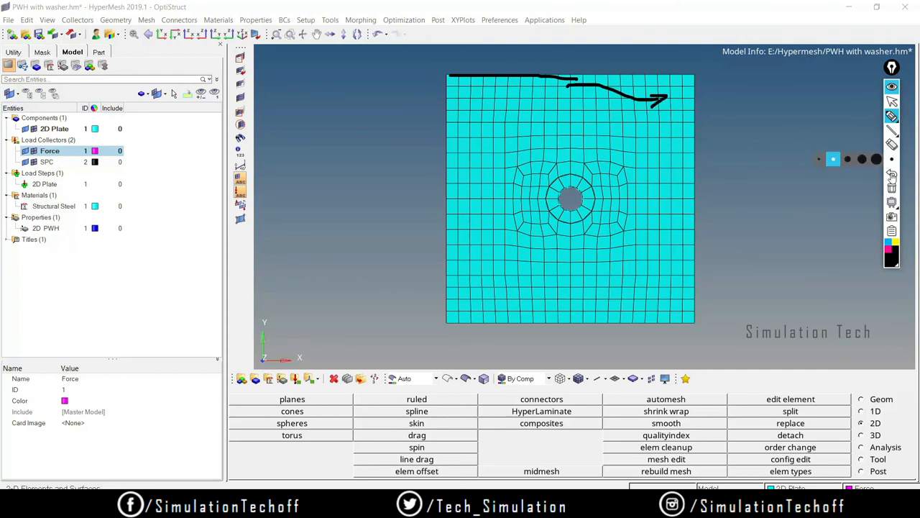
{"action": "left_click", "coordinate": [892, 190]}
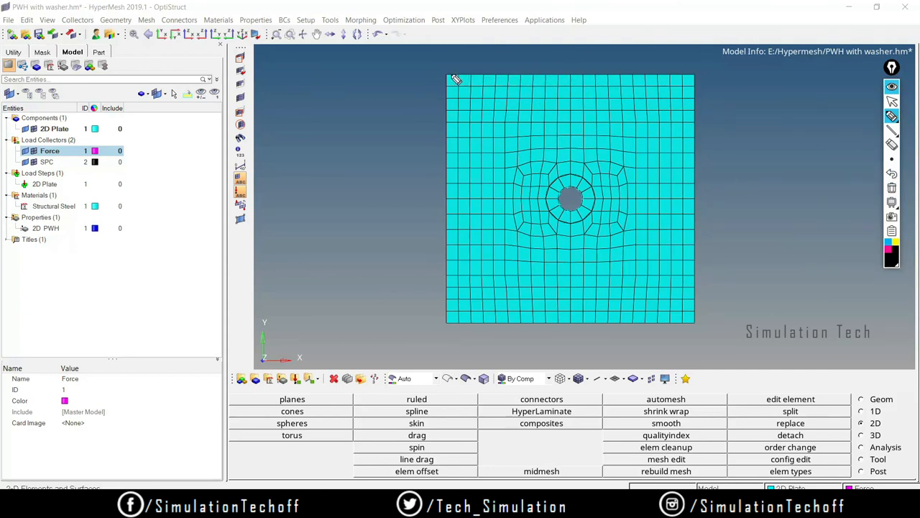
{"action": "mouse_move", "coordinate": [450, 73]}
{"action": "left_mouse_down"}
{"action": "mouse_move", "coordinate": [560, 72]}
{"action": "mouse_move", "coordinate": [561, 148]}
{"action": "left_mouse_up"}
{"action": "mouse_move", "coordinate": [568, 77]}
{"action": "left_mouse_down"}
{"action": "mouse_move", "coordinate": [703, 107]}
{"action": "mouse_move", "coordinate": [704, 158]}
{"action": "mouse_move", "coordinate": [581, 157]}
{"action": "mouse_move", "coordinate": [574, 135]}
{"action": "left_mouse_up"}
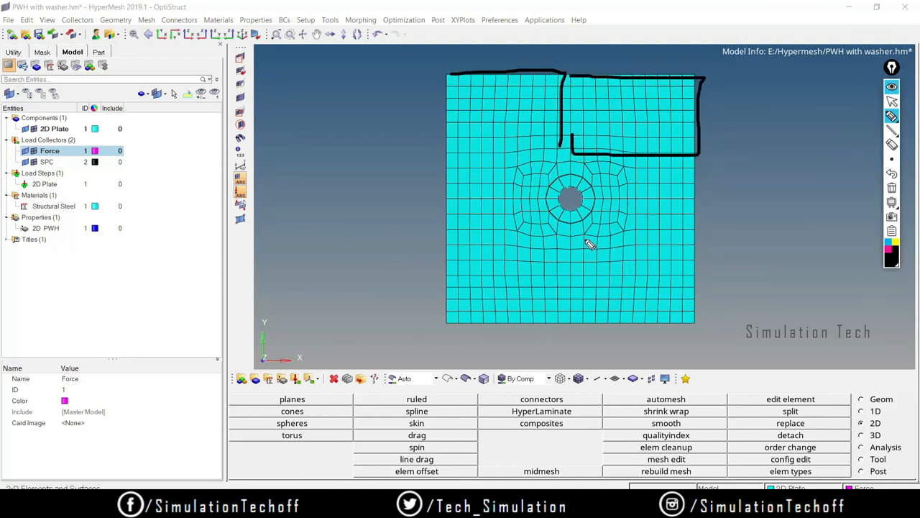
{"action": "mouse_move", "coordinate": [449, 206]}
{"action": "left_mouse_down"}
{"action": "mouse_move", "coordinate": [548, 210]}
{"action": "mouse_move", "coordinate": [553, 297]}
{"action": "mouse_move", "coordinate": [446, 257]}
{"action": "left_mouse_up"}
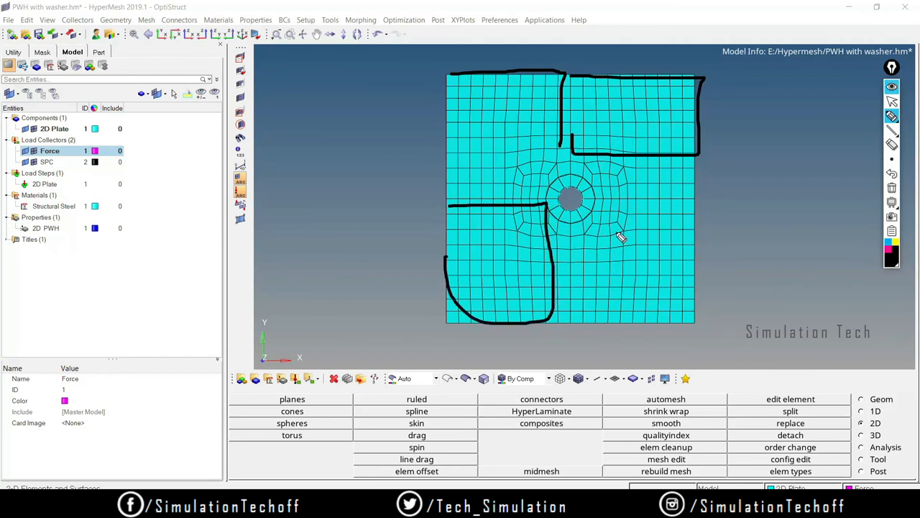
{"action": "mouse_move", "coordinate": [597, 202]}
{"action": "left_mouse_down"}
{"action": "mouse_move", "coordinate": [661, 204]}
{"action": "mouse_move", "coordinate": [689, 259]}
{"action": "mouse_move", "coordinate": [656, 325]}
{"action": "mouse_move", "coordinate": [566, 228]}
{"action": "mouse_move", "coordinate": [597, 203]}
{"action": "left_mouse_up"}
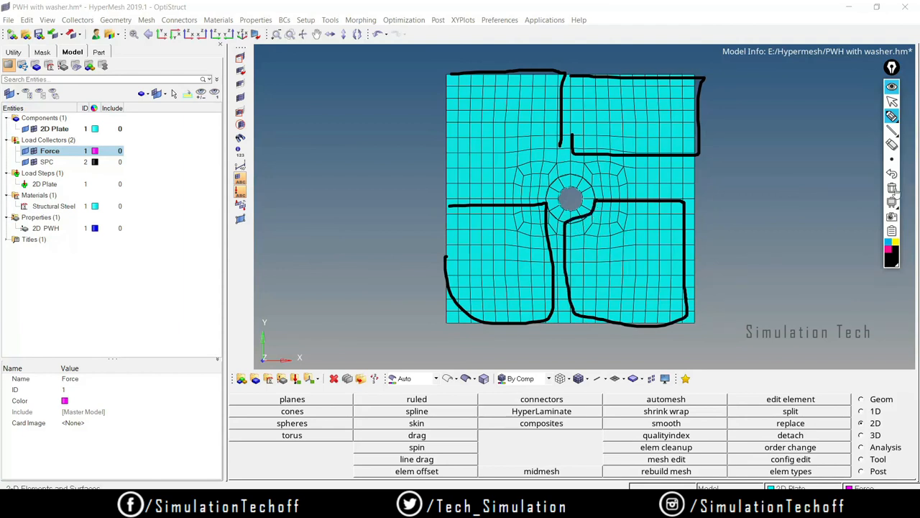
{"action": "left_click", "coordinate": [893, 174]}
{"action": "left_click", "coordinate": [892, 87]}
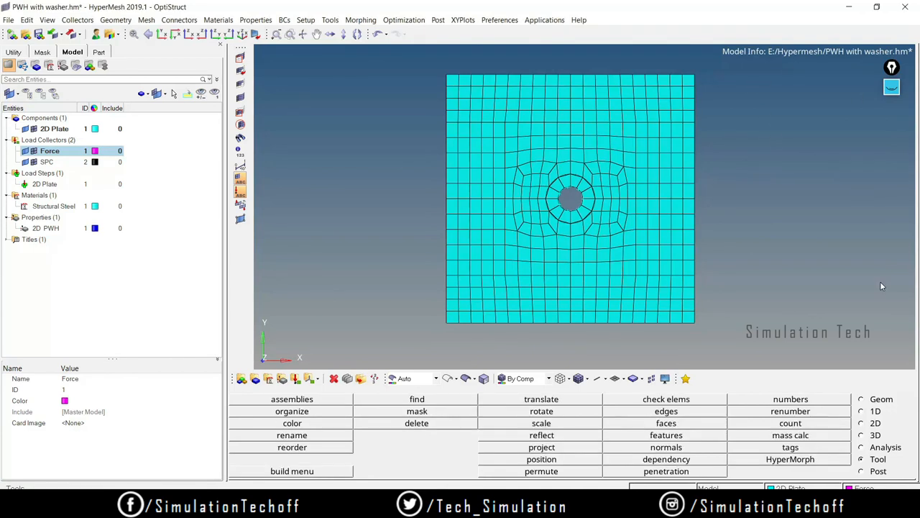
- Start the Edges tool, set its entity type to elements, and select all displayed elements of the plate
{"action": "left_click", "coordinate": [669, 411]}
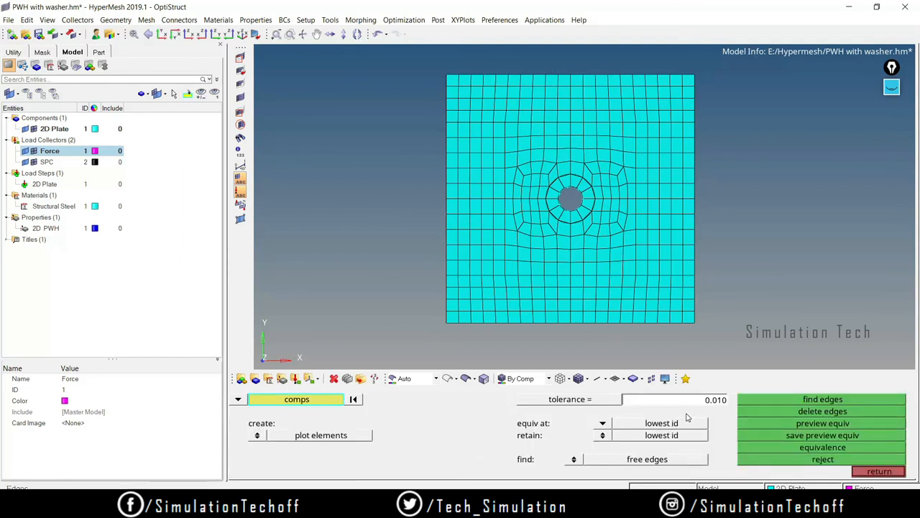
{"action": "left_click", "coordinate": [238, 400]}
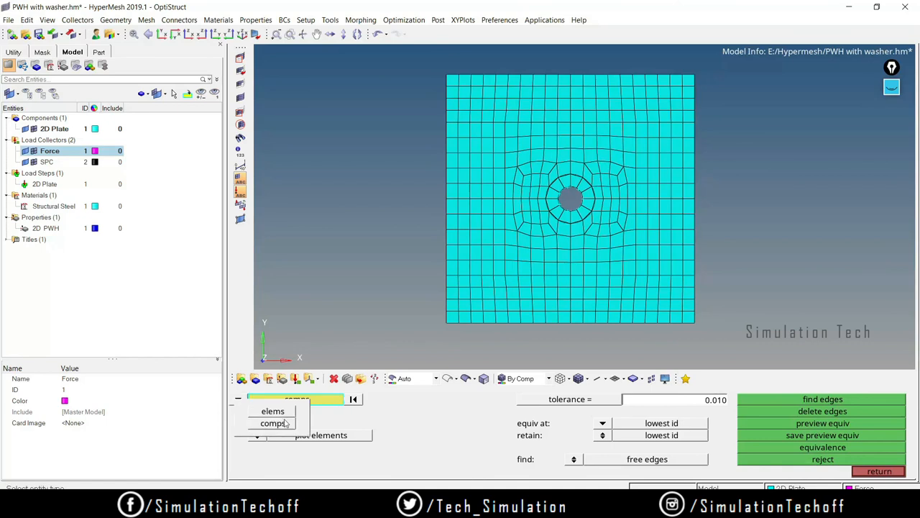
{"action": "left_click", "coordinate": [280, 423]}
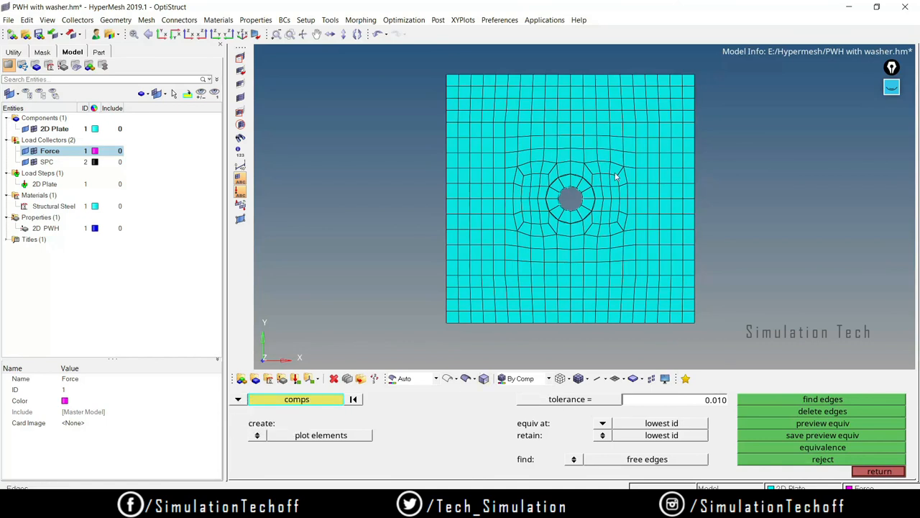
{"action": "left_click", "coordinate": [238, 401]}
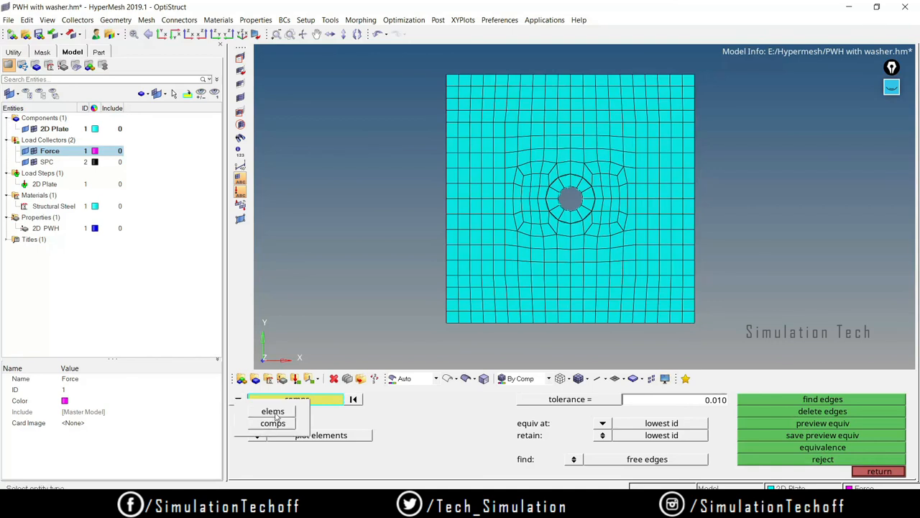
{"action": "left_click", "coordinate": [273, 412]}
{"action": "left_click", "coordinate": [307, 401]}
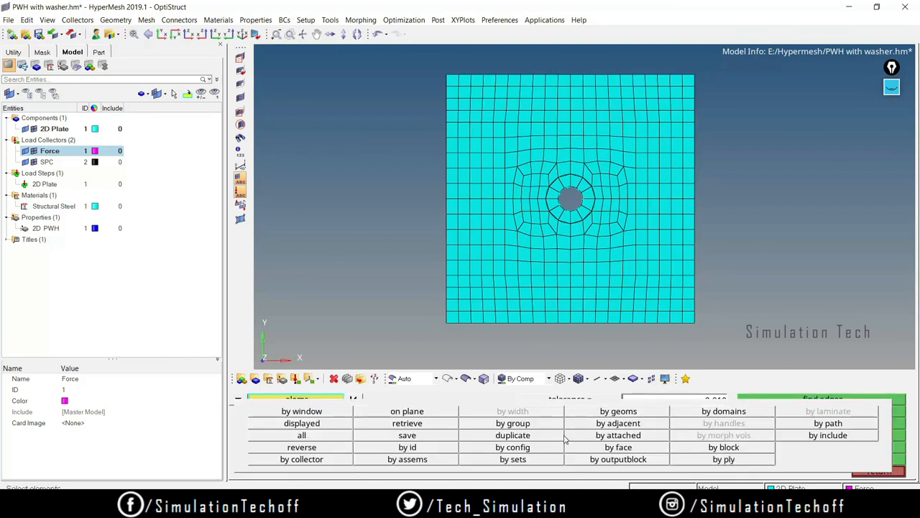
{"action": "left_click", "coordinate": [323, 424]}
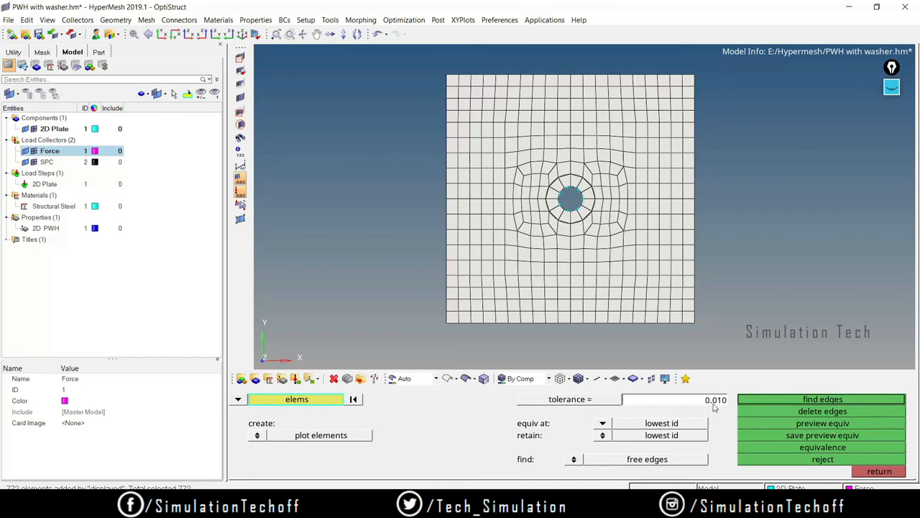
- Preview the coincident nodes of the selected elements and equivalence them with a tolerance of 0.1
{"action": "left_click", "coordinate": [824, 424]}
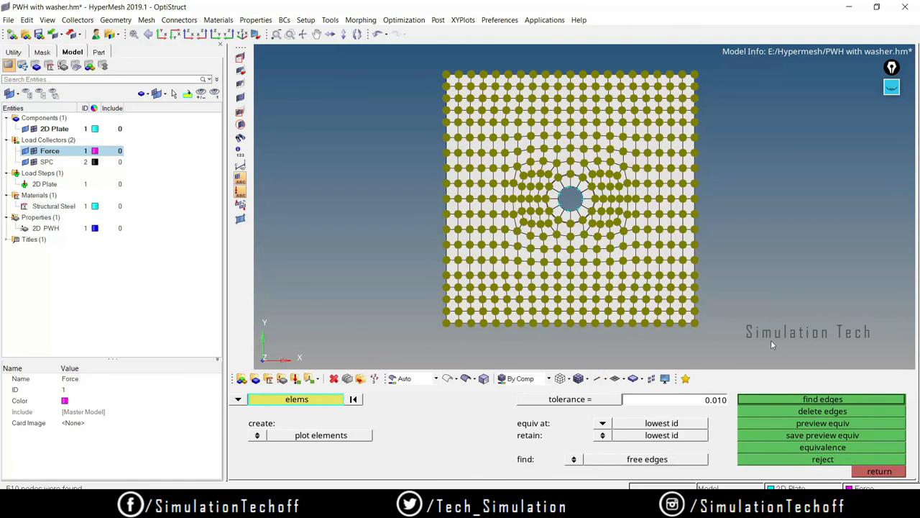
{"action": "scroll", "coordinate": [617, 198], "scroll_direction": "down", "scroll_amount": 5}
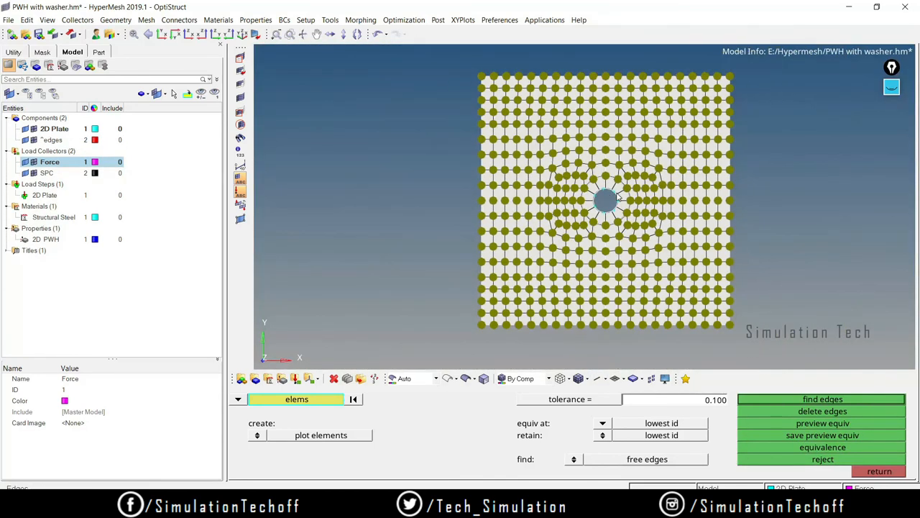
{"action": "left_click", "coordinate": [830, 446]}
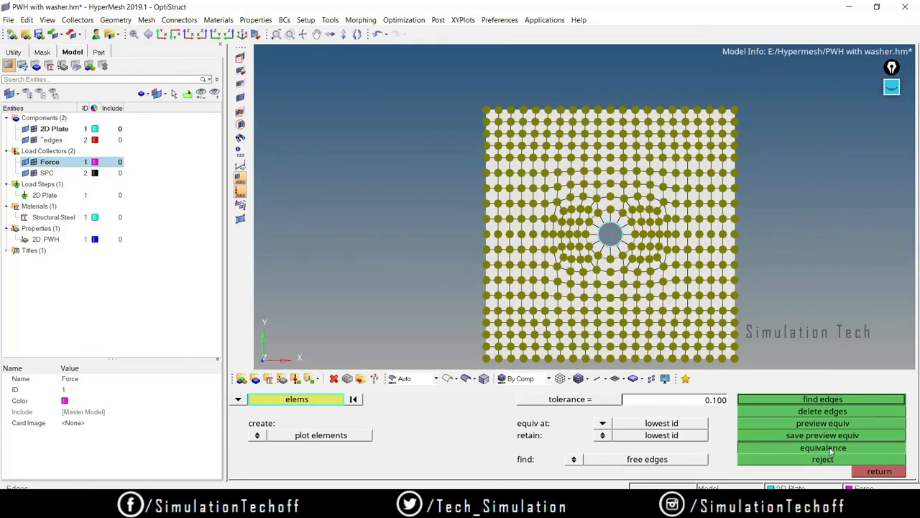
{"action": "scroll", "coordinate": [645, 281], "scroll_direction": "up", "scroll_amount": 2}
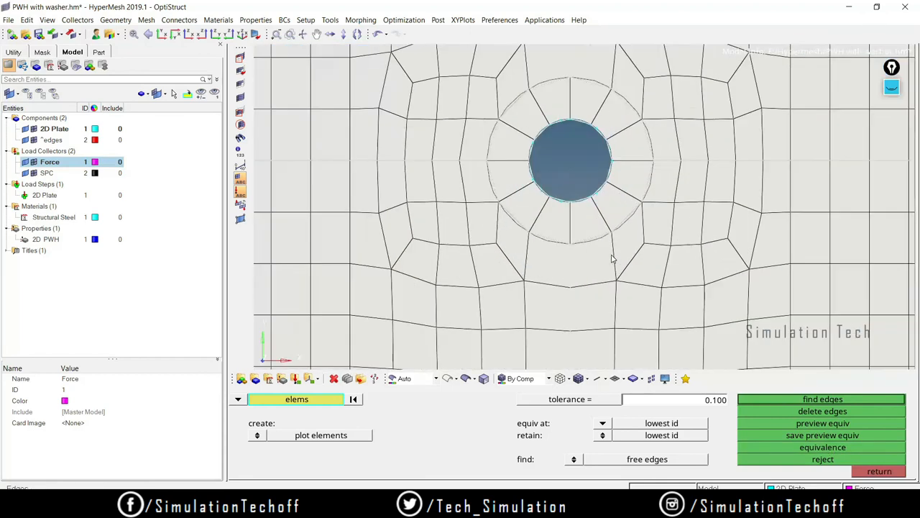
{"action": "scroll", "coordinate": [615, 257], "scroll_direction": "down", "scroll_amount": 3}
{"action": "scroll", "coordinate": [634, 250], "scroll_direction": "down", "scroll_amount": 1}
{"action": "scroll", "coordinate": [630, 245], "scroll_direction": "up", "scroll_amount": 6}
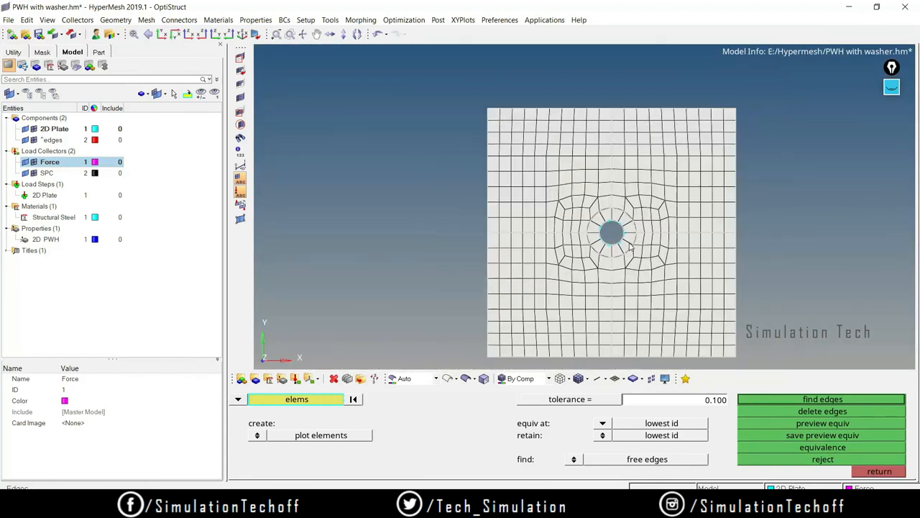
- Exit the Edges tool and bring the whole meshed plate back into view
{"action": "scroll", "coordinate": [653, 261], "scroll_direction": "down", "scroll_amount": 3}
{"action": "key", "text": "Escape"}
{"action": "scroll", "coordinate": [678, 236], "scroll_direction": "down", "scroll_amount": 3}
{"action": "scroll", "coordinate": [565, 253], "scroll_direction": "up", "scroll_amount": 3}
{"action": "right_click_drag", "start_coordinate": [640, 232], "coordinate": [597, 226], "text": "ctrl"}
- Trace the washer ring around the hole and the quadrant boundaries above and beside it with the screen annotation pen
{"action": "left_click", "coordinate": [892, 88]}
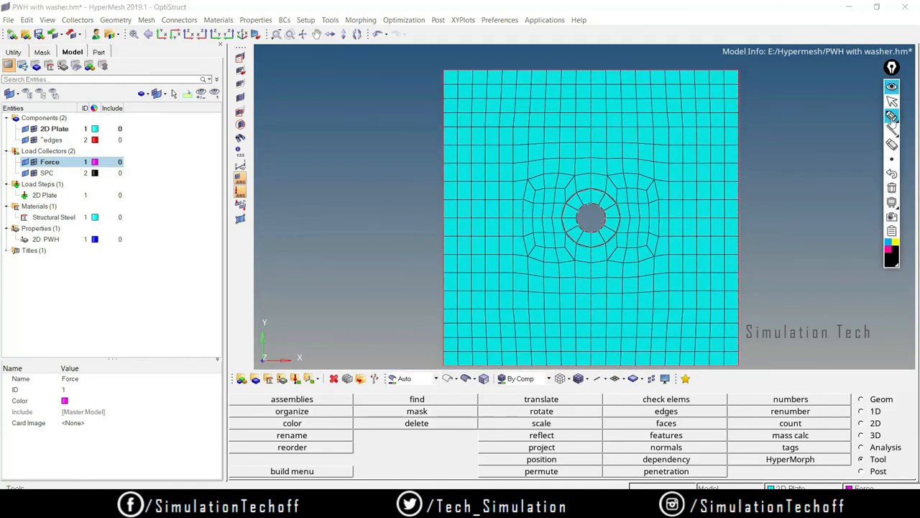
{"action": "mouse_move", "coordinate": [892, 117]}
{"action": "mouse_move", "coordinate": [581, 196]}
{"action": "left_mouse_down"}
{"action": "mouse_move", "coordinate": [611, 195]}
{"action": "mouse_move", "coordinate": [623, 216]}
{"action": "mouse_move", "coordinate": [617, 237]}
{"action": "mouse_move", "coordinate": [598, 248]}
{"action": "mouse_move", "coordinate": [578, 247]}
{"action": "mouse_move", "coordinate": [563, 225]}
{"action": "mouse_move", "coordinate": [572, 193]}
{"action": "left_mouse_up"}
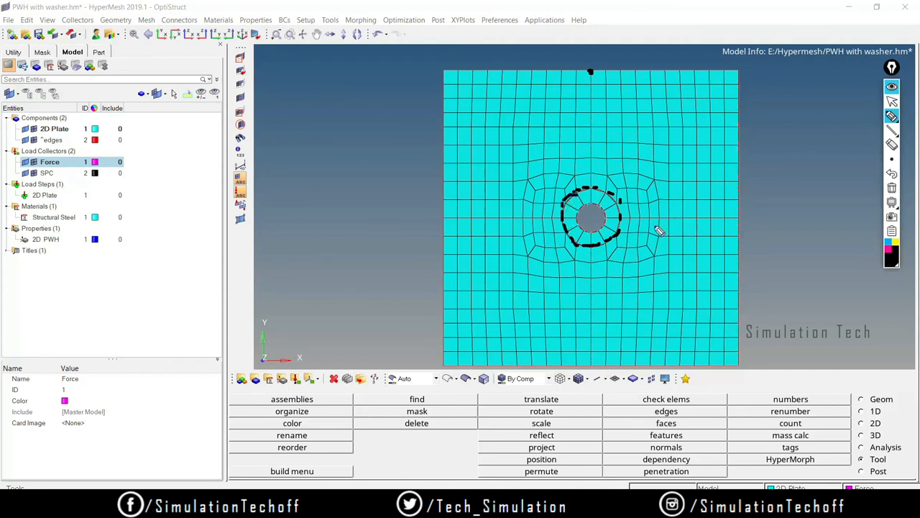
{"action": "left_click_drag", "start_coordinate": [627, 219], "coordinate": [723, 220]}
{"action": "left_click_drag", "start_coordinate": [589, 73], "coordinate": [591, 171]}
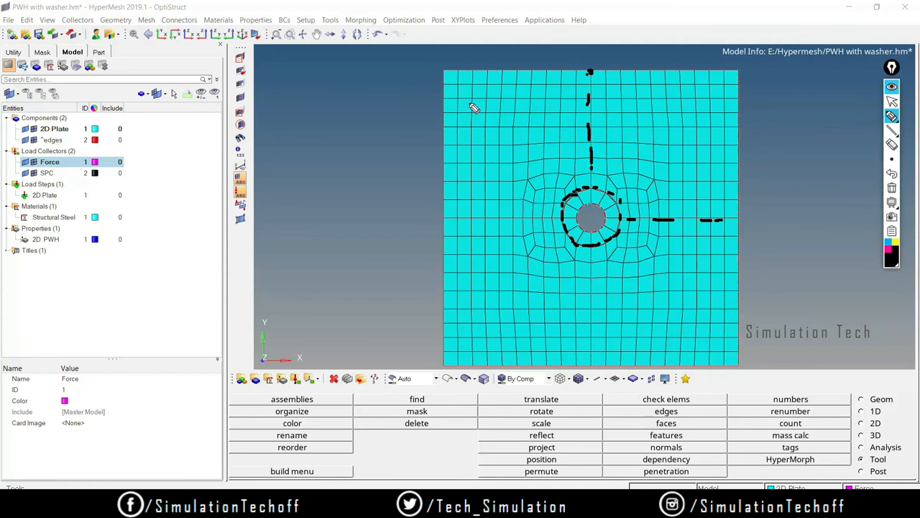
- Mark the mesh regions around the hole with the annotation pen, clear all annotations and hide the annotation tools
{"action": "left_click_drag", "start_coordinate": [469, 104], "coordinate": [475, 98]}
{"action": "left_click_drag", "start_coordinate": [501, 88], "coordinate": [516, 89]}
{"action": "left_click_drag", "start_coordinate": [625, 92], "coordinate": [630, 93]}
{"action": "left_click_drag", "start_coordinate": [662, 143], "coordinate": [723, 185]}
{"action": "left_click", "coordinate": [659, 305]}
{"action": "left_click_drag", "start_coordinate": [608, 335], "coordinate": [596, 338]}
{"action": "left_click_drag", "start_coordinate": [518, 332], "coordinate": [512, 320]}
{"action": "left_click", "coordinate": [468, 262]}
{"action": "left_click", "coordinate": [892, 188]}
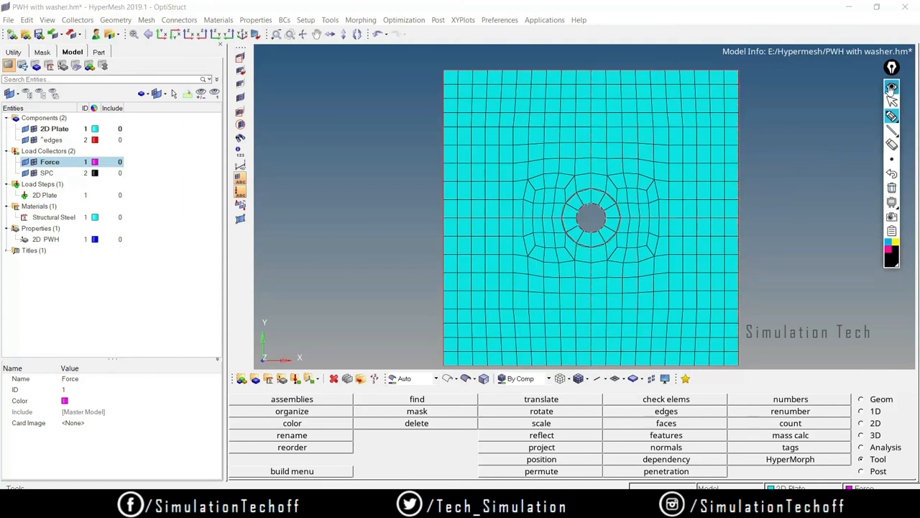
{"action": "left_click", "coordinate": [892, 88]}
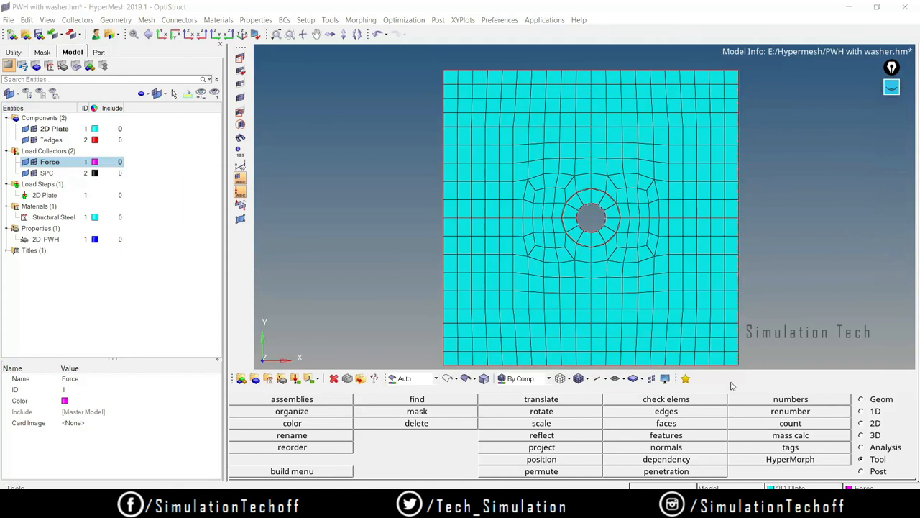
- Reopen the Edges tool, circle its equivalence command and tolerance value with the annotation pen, and sketch two separate adjacent elements beside the plate
{"action": "left_click", "coordinate": [675, 415]}
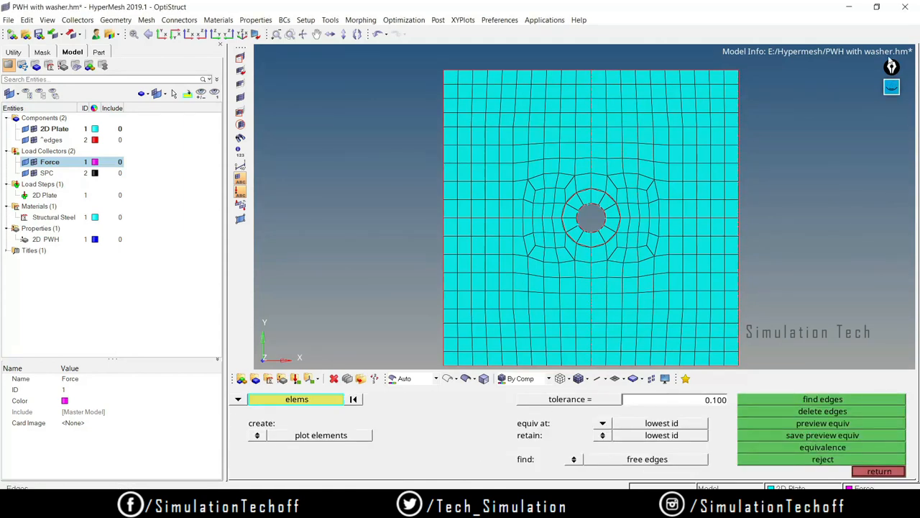
{"action": "left_click", "coordinate": [891, 87]}
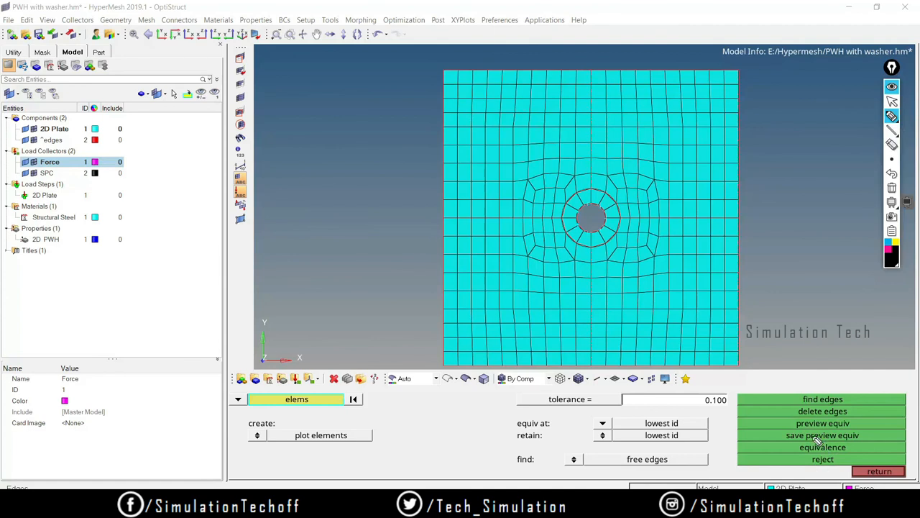
{"action": "mouse_move", "coordinate": [813, 438]}
{"action": "left_mouse_down"}
{"action": "mouse_move", "coordinate": [840, 464]}
{"action": "mouse_move", "coordinate": [800, 436]}
{"action": "left_mouse_up"}
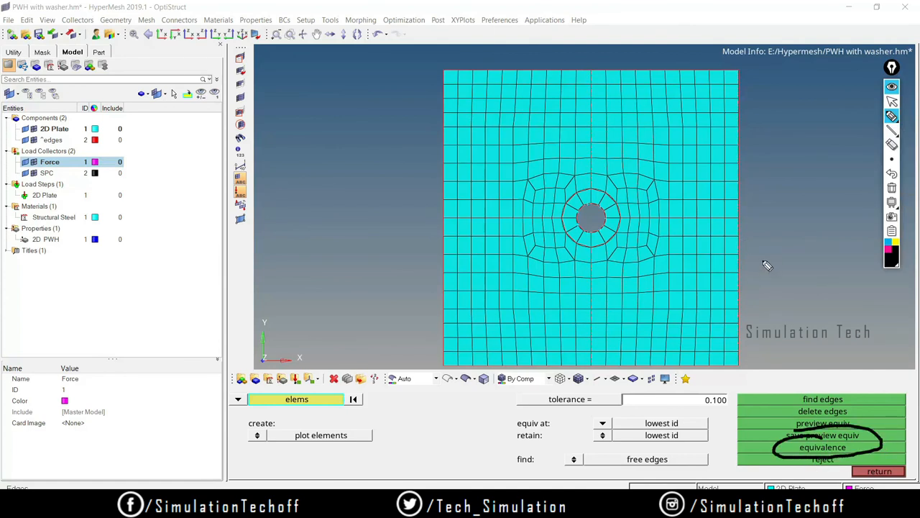
{"action": "mouse_move", "coordinate": [769, 271]}
{"action": "left_mouse_down"}
{"action": "mouse_move", "coordinate": [771, 282]}
{"action": "mouse_move", "coordinate": [773, 255]}
{"action": "mouse_move", "coordinate": [799, 287]}
{"action": "mouse_move", "coordinate": [774, 285]}
{"action": "left_mouse_up"}
{"action": "left_click_drag", "start_coordinate": [807, 253], "coordinate": [805, 287]}
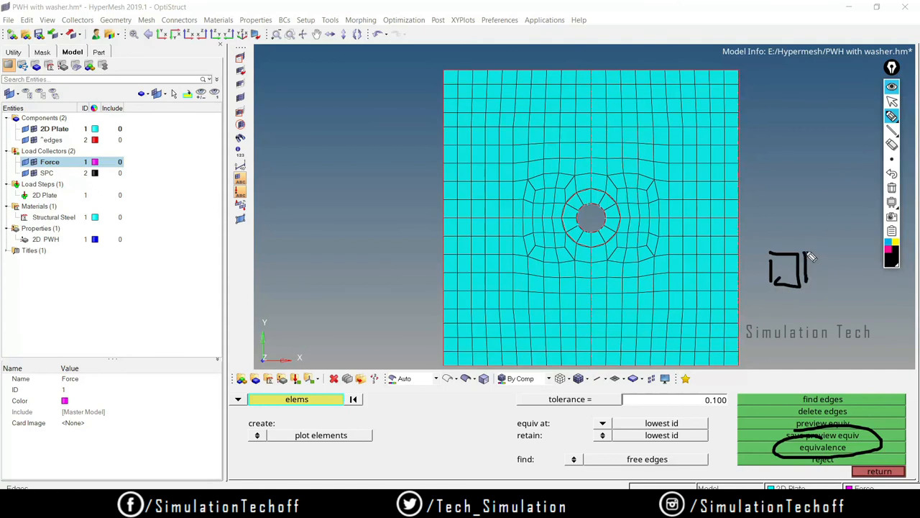
{"action": "mouse_move", "coordinate": [806, 252]}
{"action": "left_mouse_down"}
{"action": "mouse_move", "coordinate": [837, 272]}
{"action": "mouse_move", "coordinate": [819, 293]}
{"action": "left_mouse_up"}
{"action": "mouse_move", "coordinate": [701, 387]}
{"action": "left_mouse_down"}
{"action": "mouse_move", "coordinate": [725, 395]}
{"action": "mouse_move", "coordinate": [705, 387]}
{"action": "left_mouse_up"}
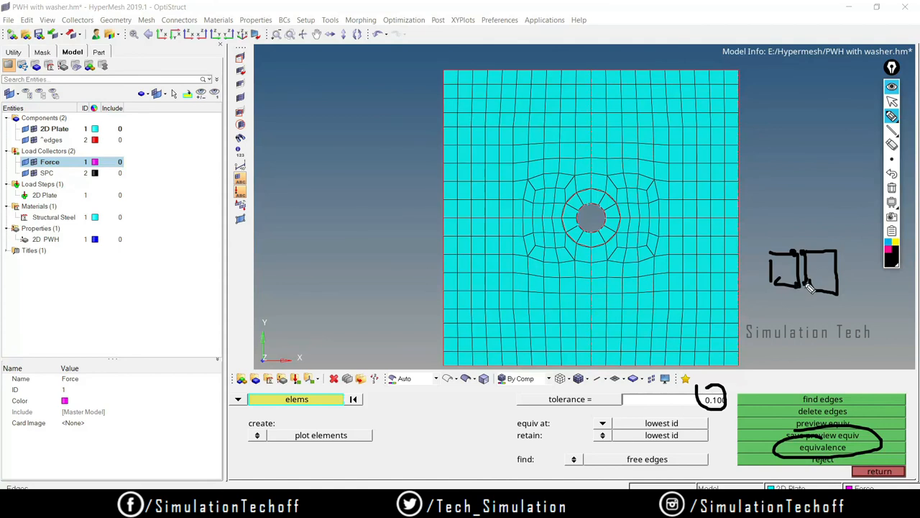
- Sketch two elements sharing a common edge with the annotation pen and clear all annotations
{"action": "left_click_drag", "start_coordinate": [781, 152], "coordinate": [781, 186]}
{"action": "mouse_move", "coordinate": [774, 149]}
{"action": "left_mouse_down"}
{"action": "mouse_move", "coordinate": [855, 146]}
{"action": "mouse_move", "coordinate": [853, 190]}
{"action": "mouse_move", "coordinate": [785, 193]}
{"action": "left_mouse_up"}
{"action": "left_click_drag", "start_coordinate": [812, 148], "coordinate": [814, 193]}
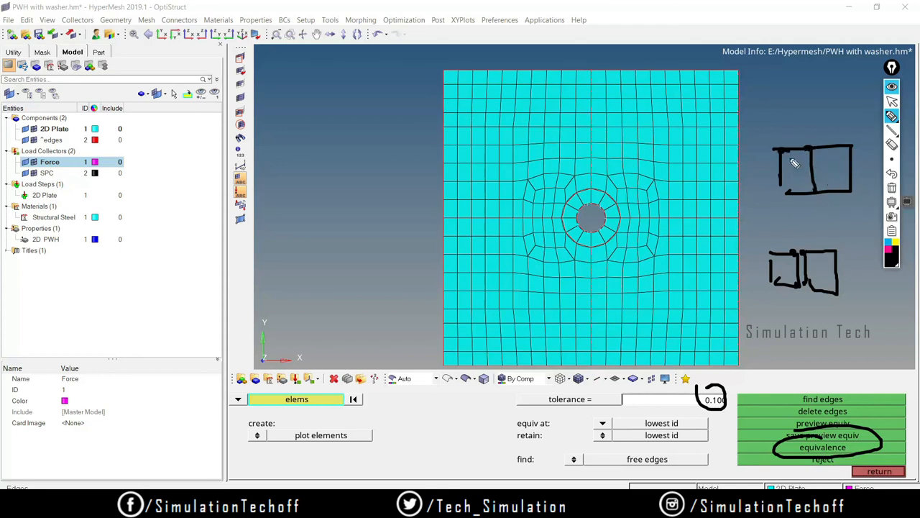
{"action": "left_click", "coordinate": [892, 188]}
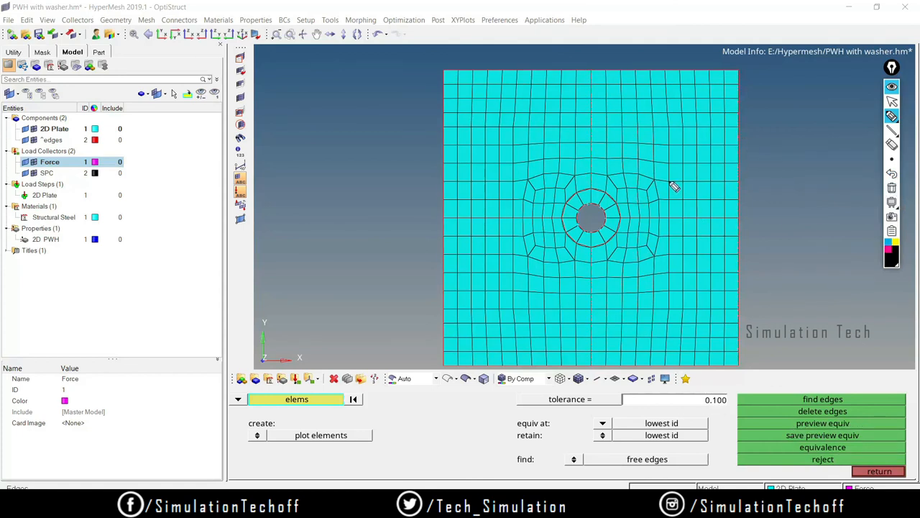
- Annotate the plate with a check mark and an upper-edge line, box the equivalence command, and clear the annotations
{"action": "mouse_move", "coordinate": [689, 178]}
{"action": "left_mouse_down"}
{"action": "mouse_move", "coordinate": [697, 189]}
{"action": "mouse_move", "coordinate": [738, 151]}
{"action": "left_mouse_up"}
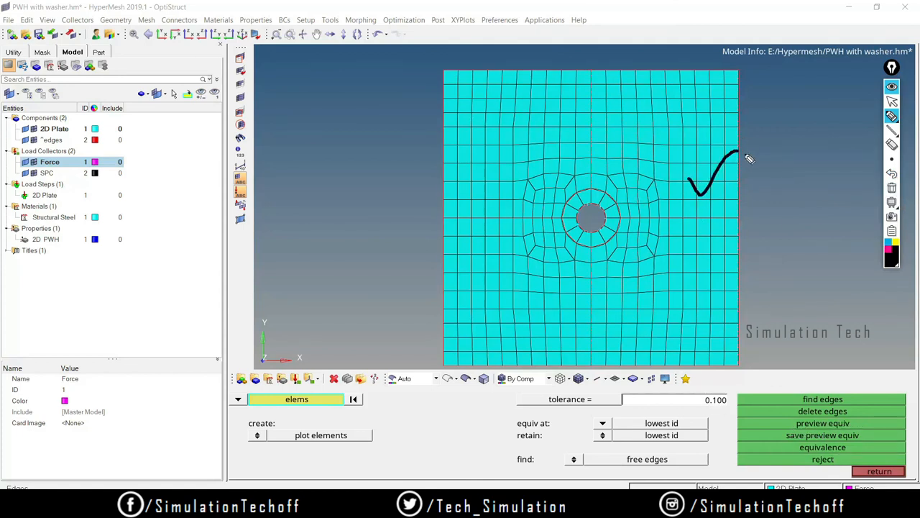
{"action": "left_click", "coordinate": [891, 188]}
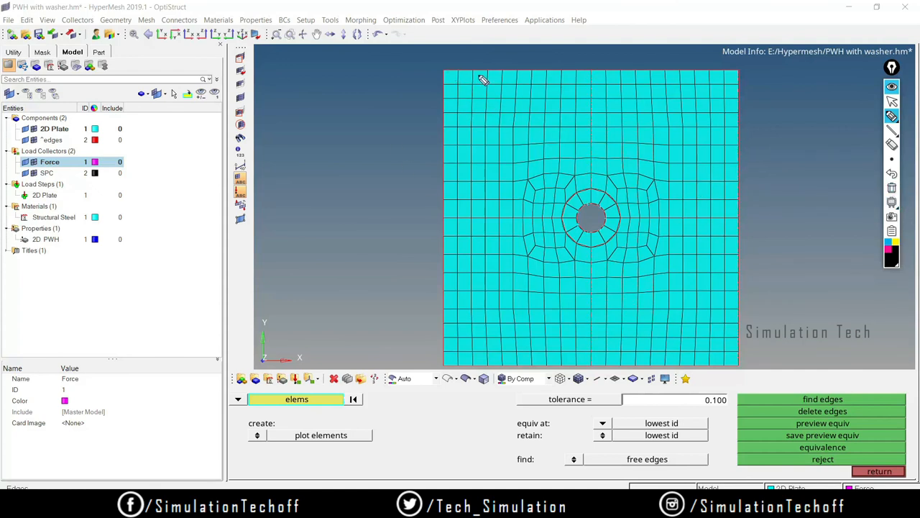
{"action": "left_click_drag", "start_coordinate": [448, 71], "coordinate": [723, 80]}
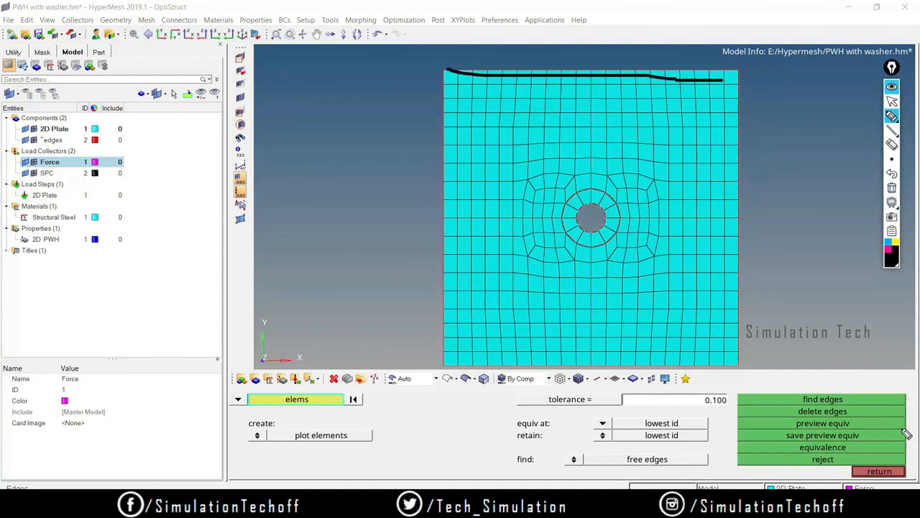
{"action": "left_click", "coordinate": [892, 189]}
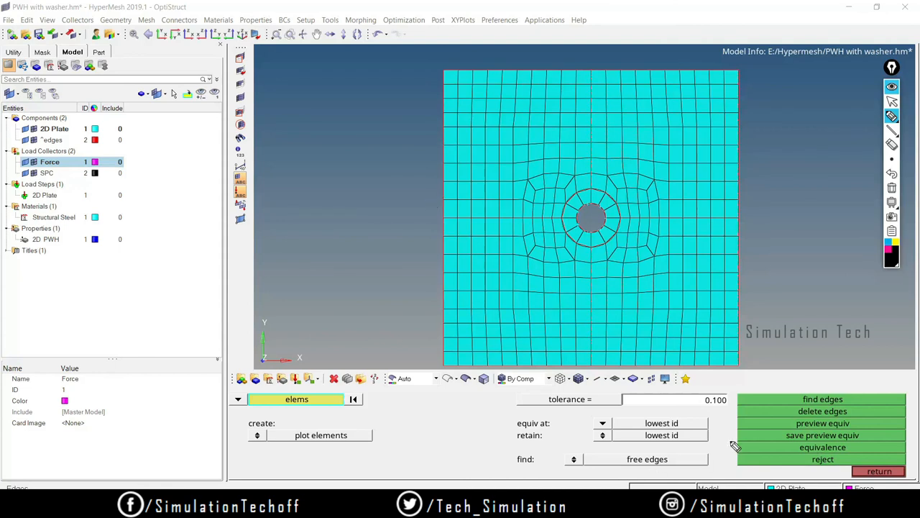
{"action": "mouse_move", "coordinate": [787, 436]}
{"action": "left_mouse_down"}
{"action": "mouse_move", "coordinate": [788, 455]}
{"action": "mouse_move", "coordinate": [852, 456]}
{"action": "mouse_move", "coordinate": [859, 434]}
{"action": "mouse_move", "coordinate": [757, 433]}
{"action": "left_mouse_up"}
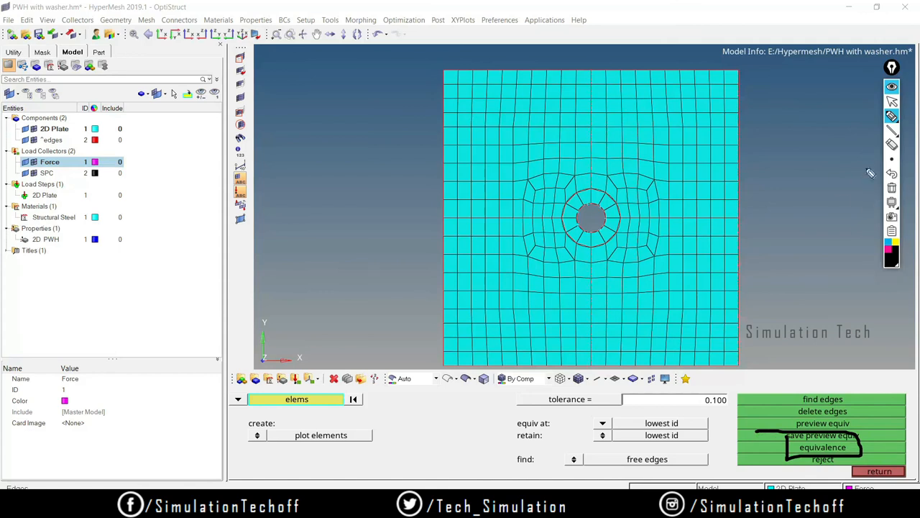
{"action": "left_click", "coordinate": [892, 188]}
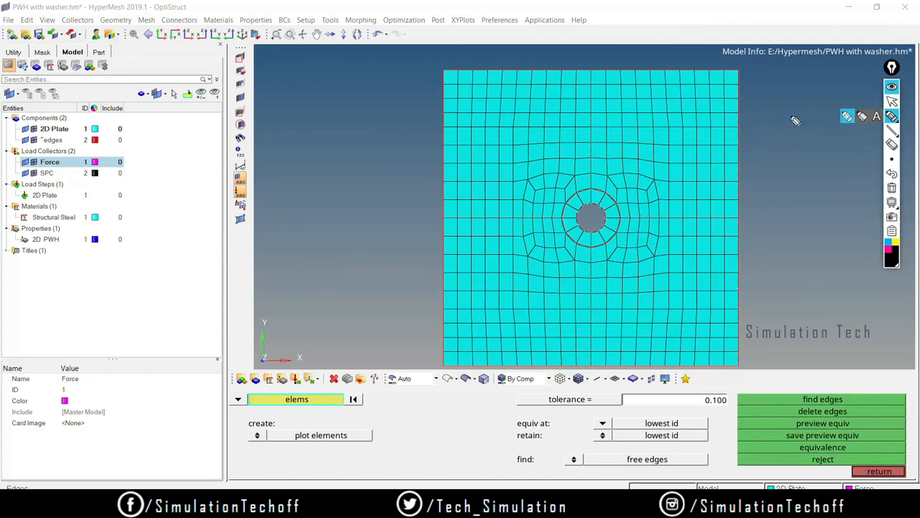
{"action": "left_click", "coordinate": [892, 87]}
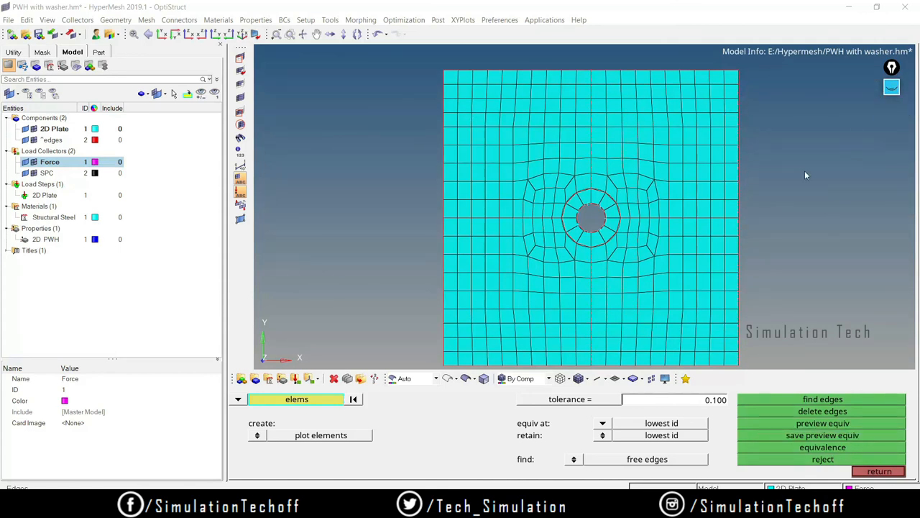
- Exit the Edges tool and display the geometry commands
{"action": "scroll", "coordinate": [763, 260], "scroll_direction": "up", "scroll_amount": 1}
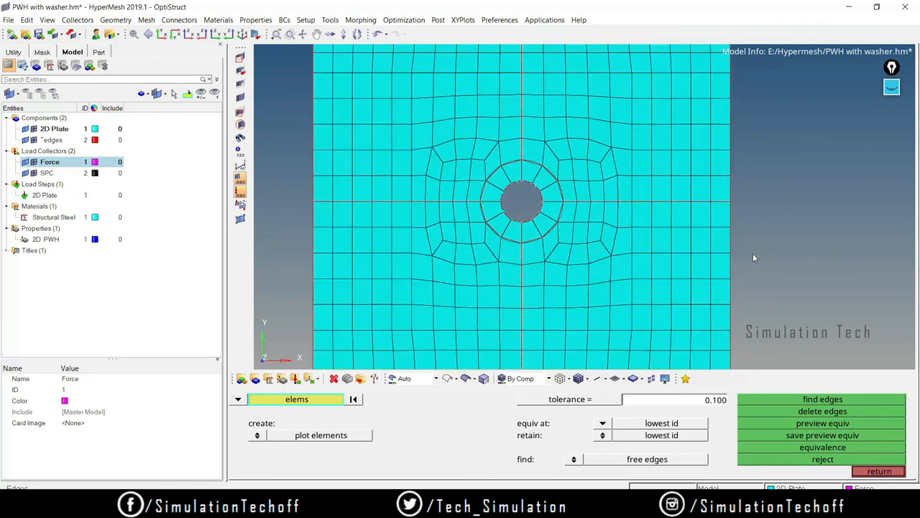
{"action": "scroll", "coordinate": [753, 253], "scroll_direction": "down", "scroll_amount": 3}
{"action": "right_click_drag", "start_coordinate": [755, 244], "coordinate": [660, 209], "text": "ctrl"}
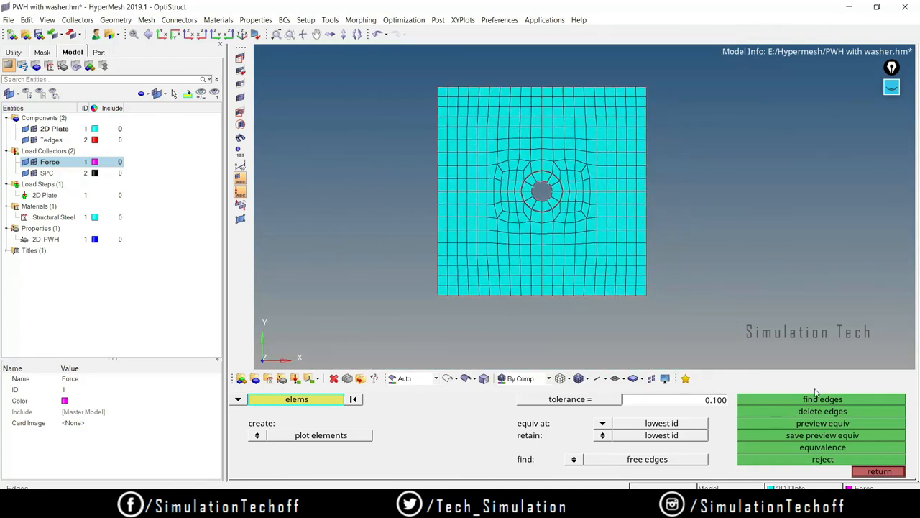
{"action": "left_click", "coordinate": [867, 471]}
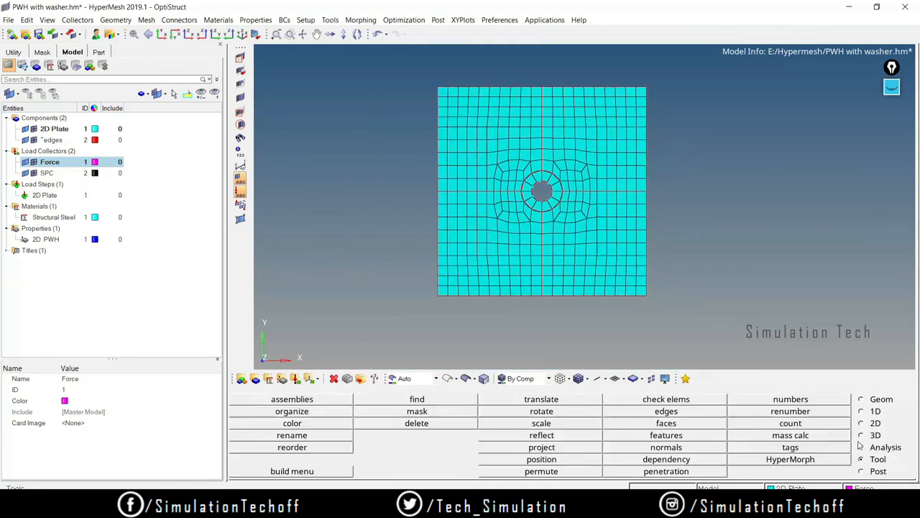
{"action": "left_click", "coordinate": [875, 400]}
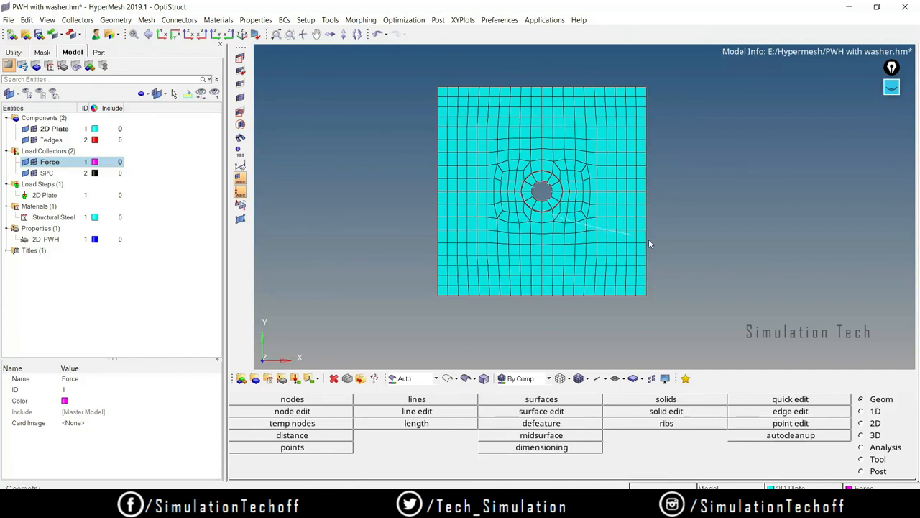
{"action": "middle_click_drag", "start_coordinate": [649, 240], "coordinate": [649, 241], "text": "ctrl"}
{"action": "scroll", "coordinate": [557, 222], "scroll_direction": "down", "scroll_amount": 7, "text": "ctrl"}
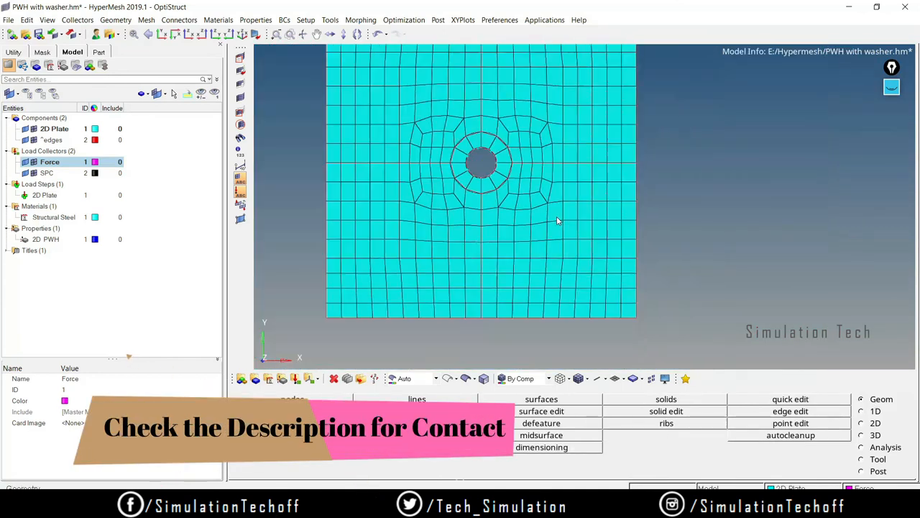
{"action": "scroll", "coordinate": [558, 220], "scroll_direction": "down", "scroll_amount": 2, "text": "ctrl"}
{"action": "right_click_drag", "start_coordinate": [444, 133], "coordinate": [512, 147], "text": "ctrl"}
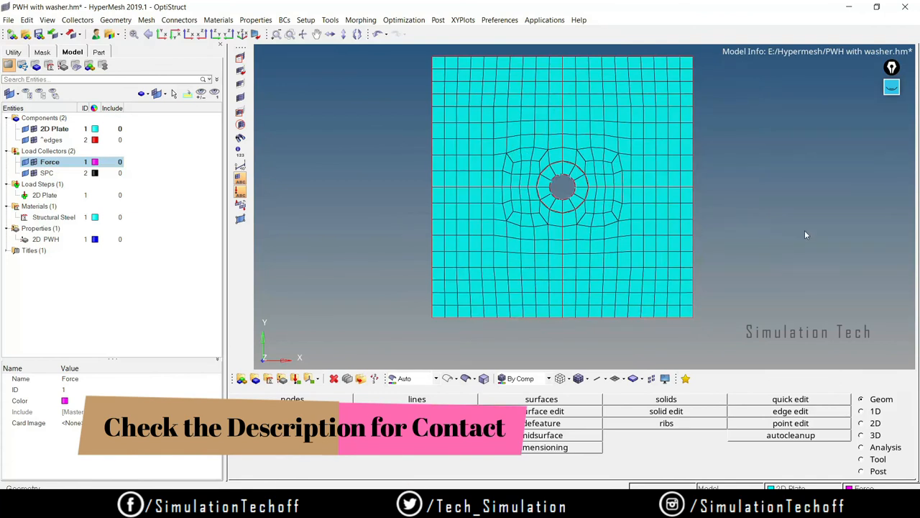